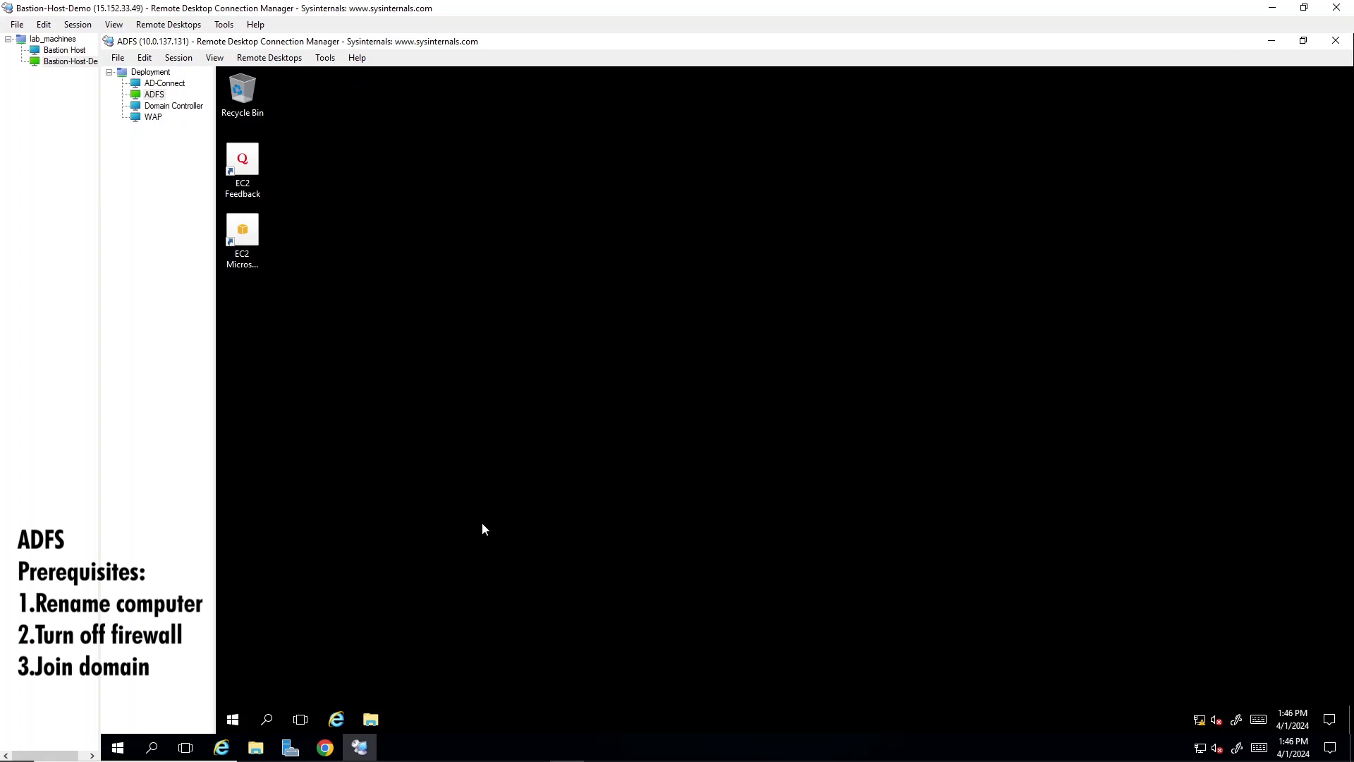
- Open the computer name and domain change settings through the system's advanced properties in Control Panel
left_click(266, 719)
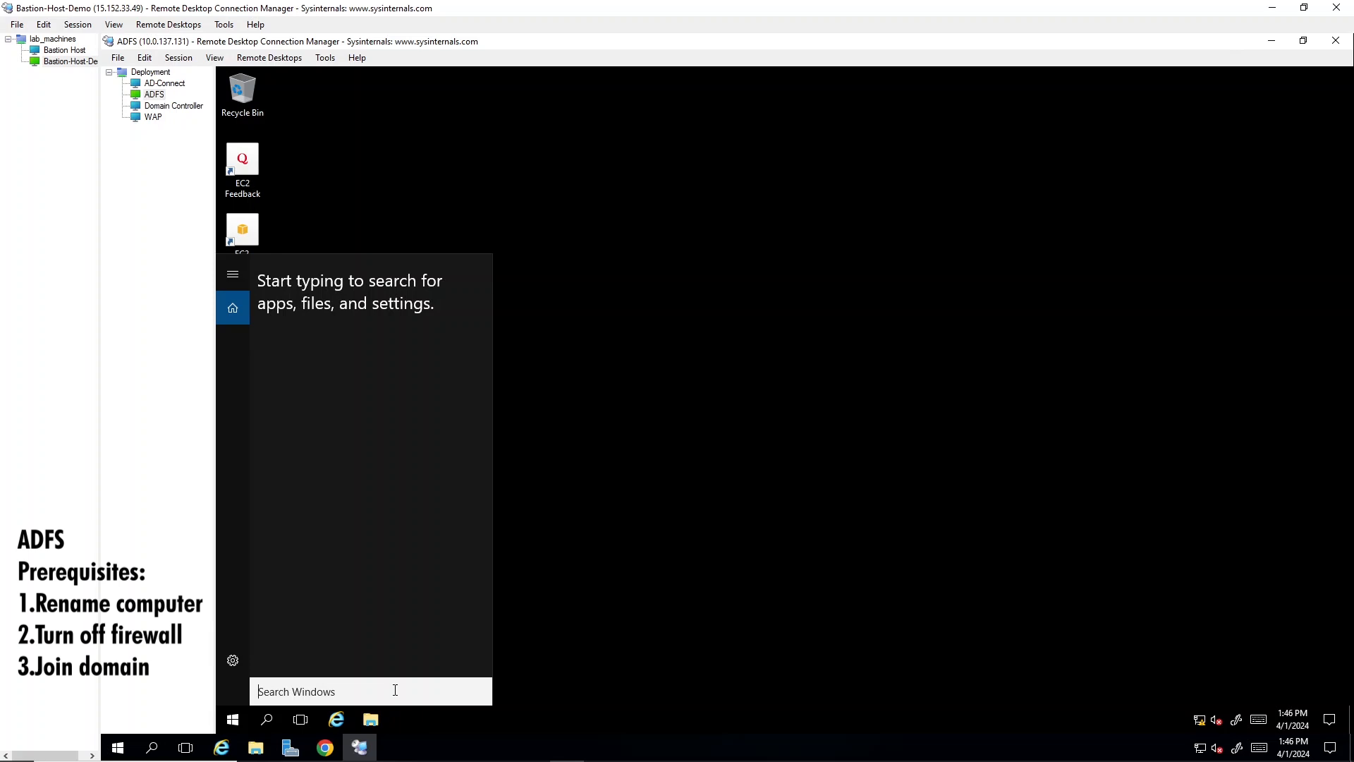
type("r")
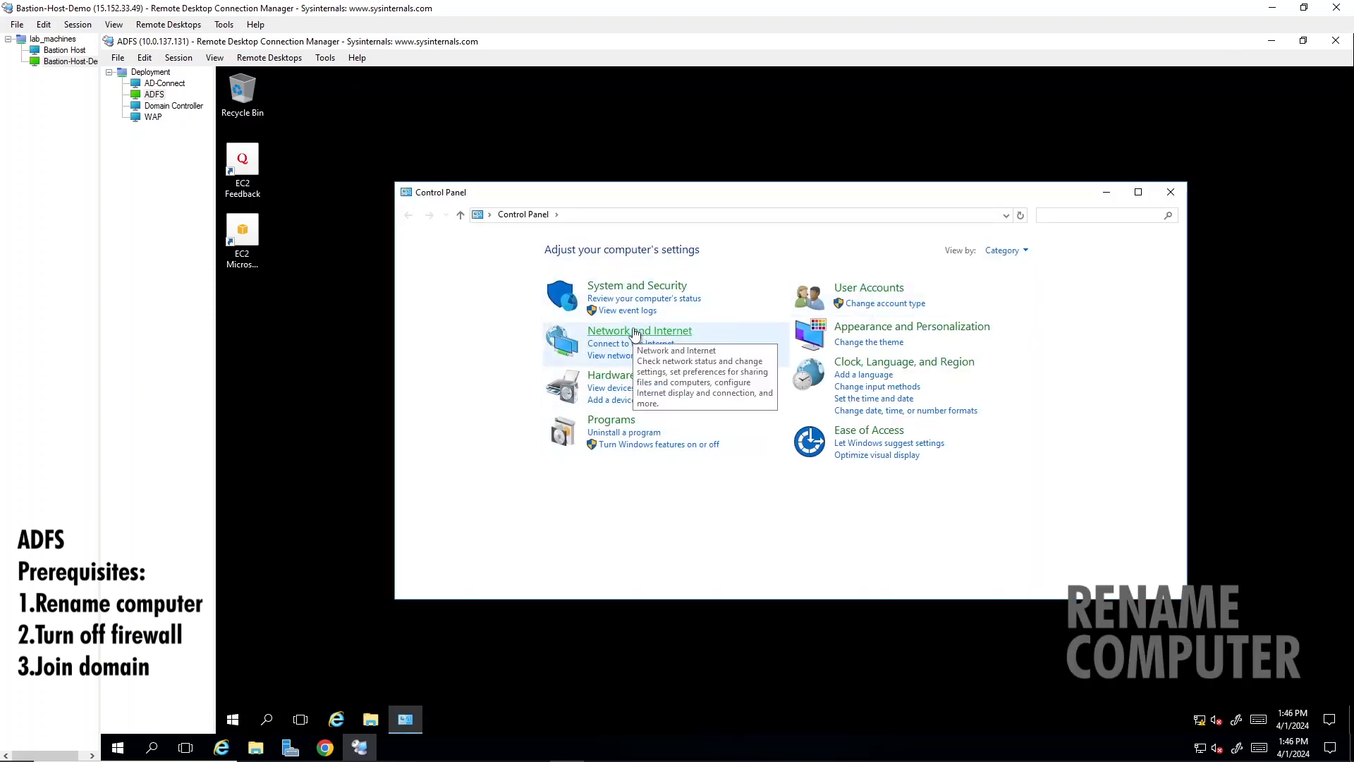
left_click(637, 287)
left_click(567, 335)
left_click(471, 304)
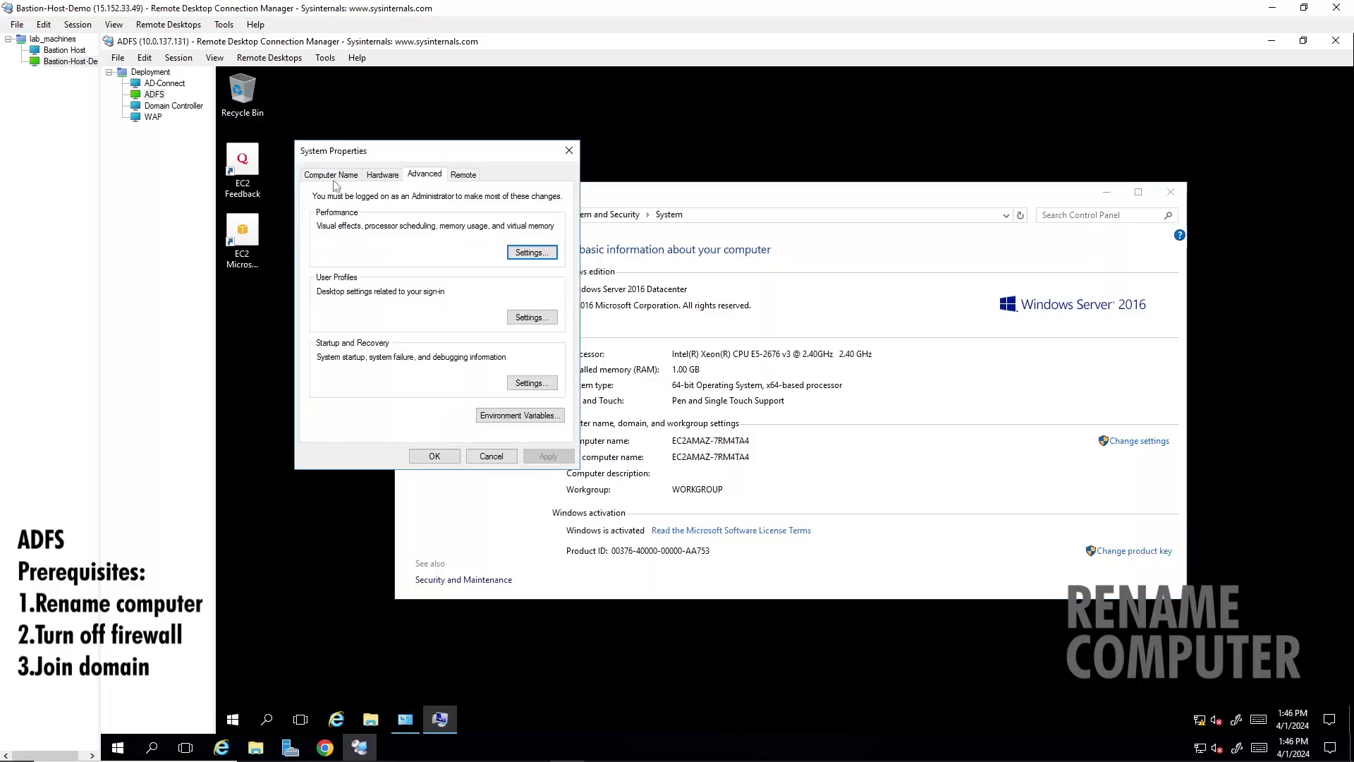
left_click(320, 175)
left_click(543, 311)
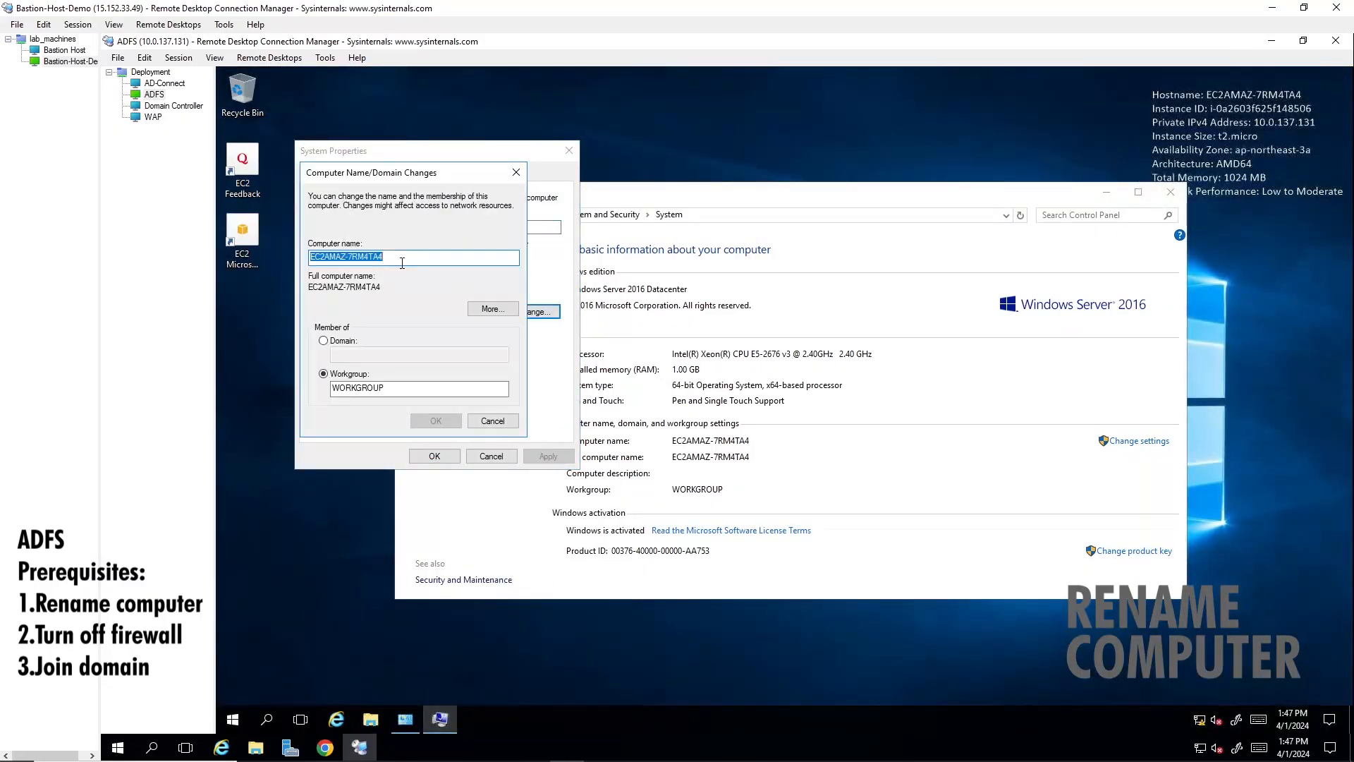
- Rename the computer to ADFS and restart it to apply the change
type("ADFS")
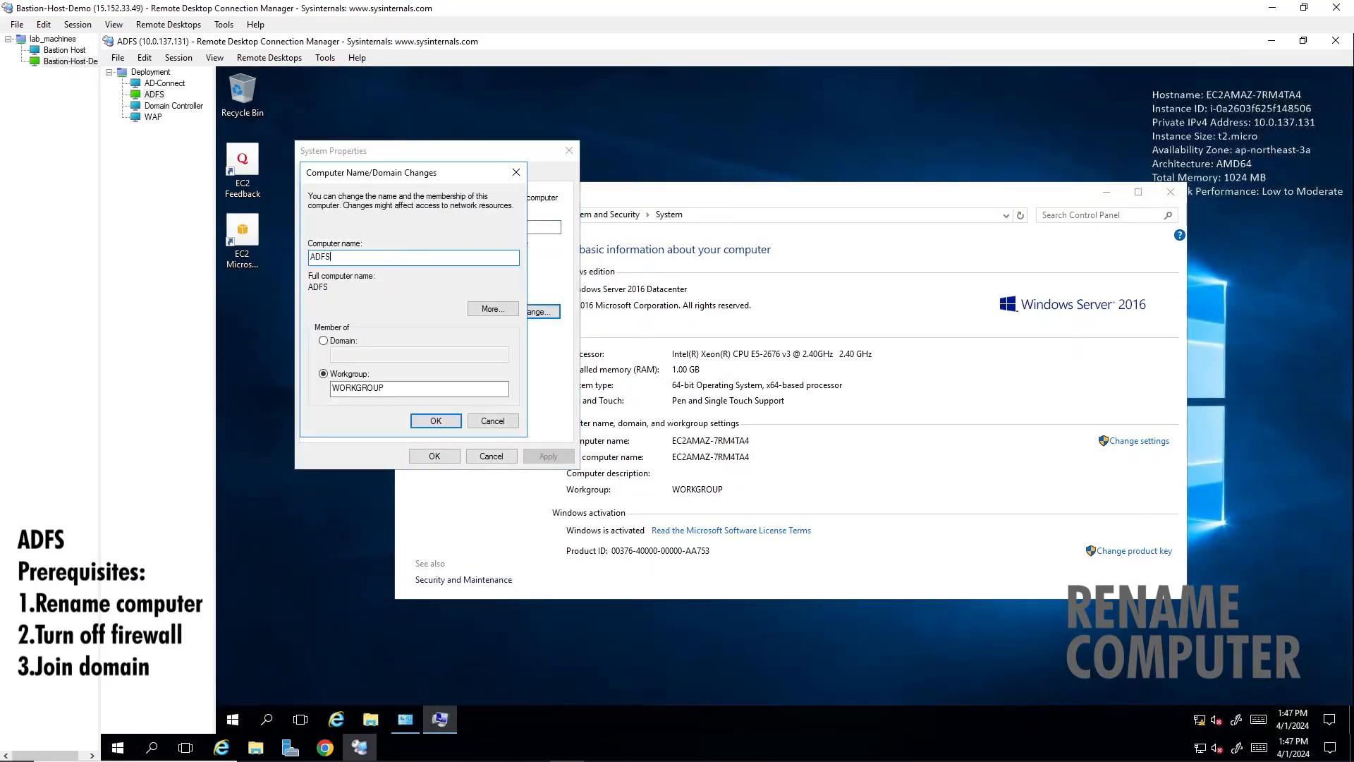
left_click(434, 421)
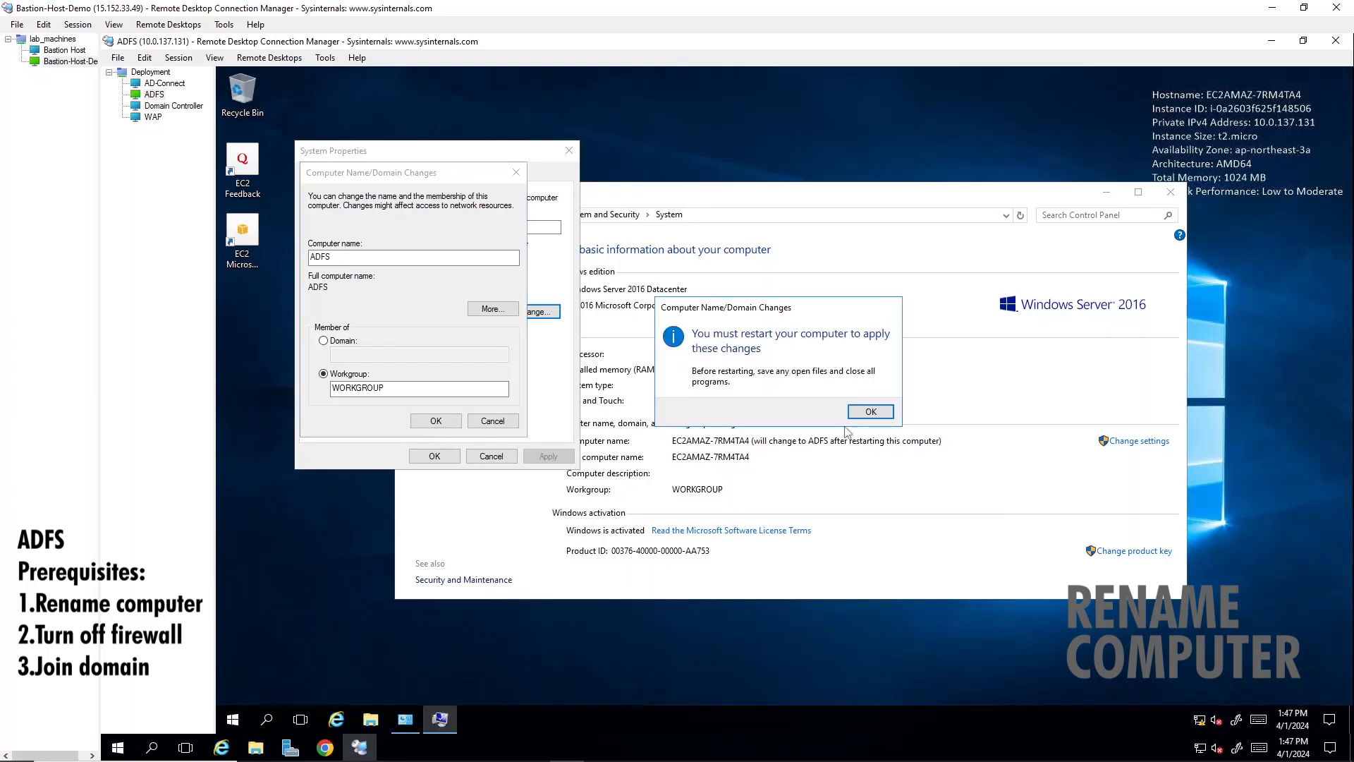
left_click(888, 411)
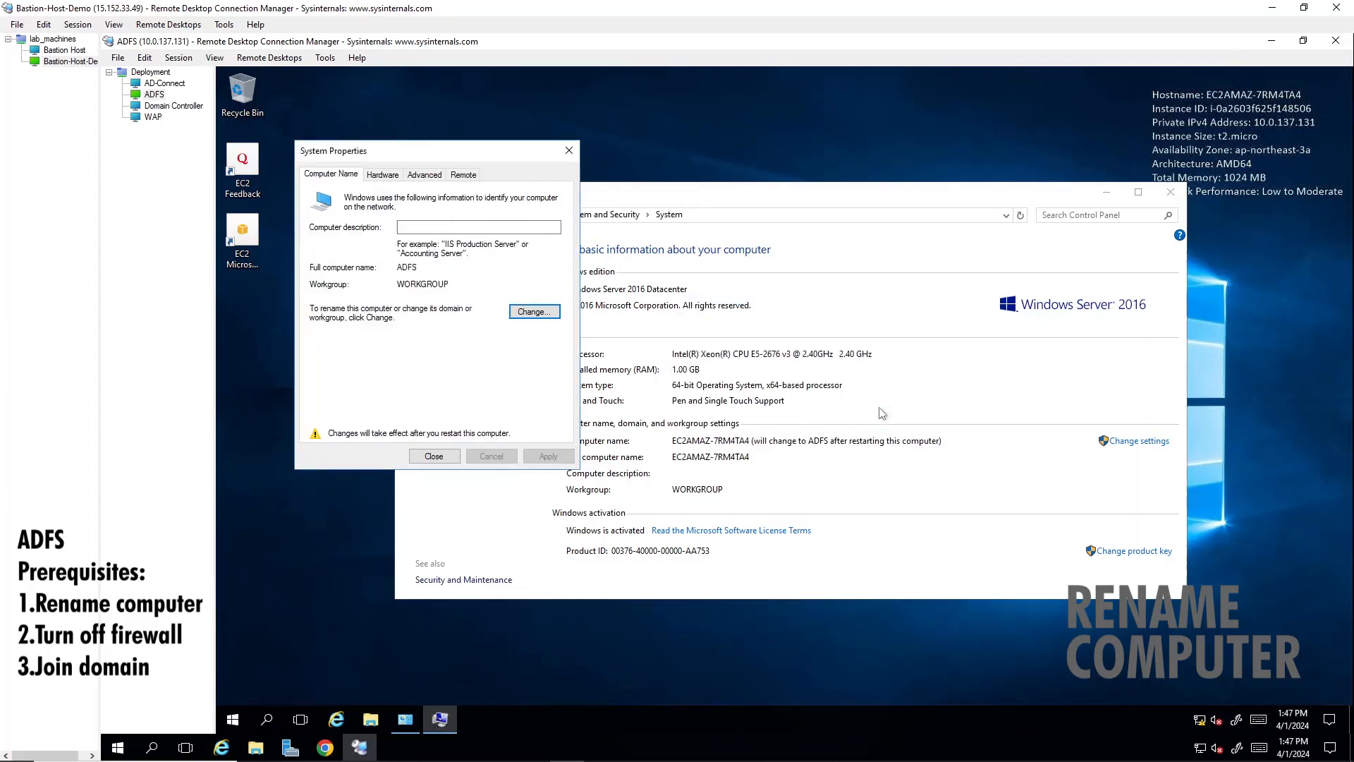
left_click(449, 457)
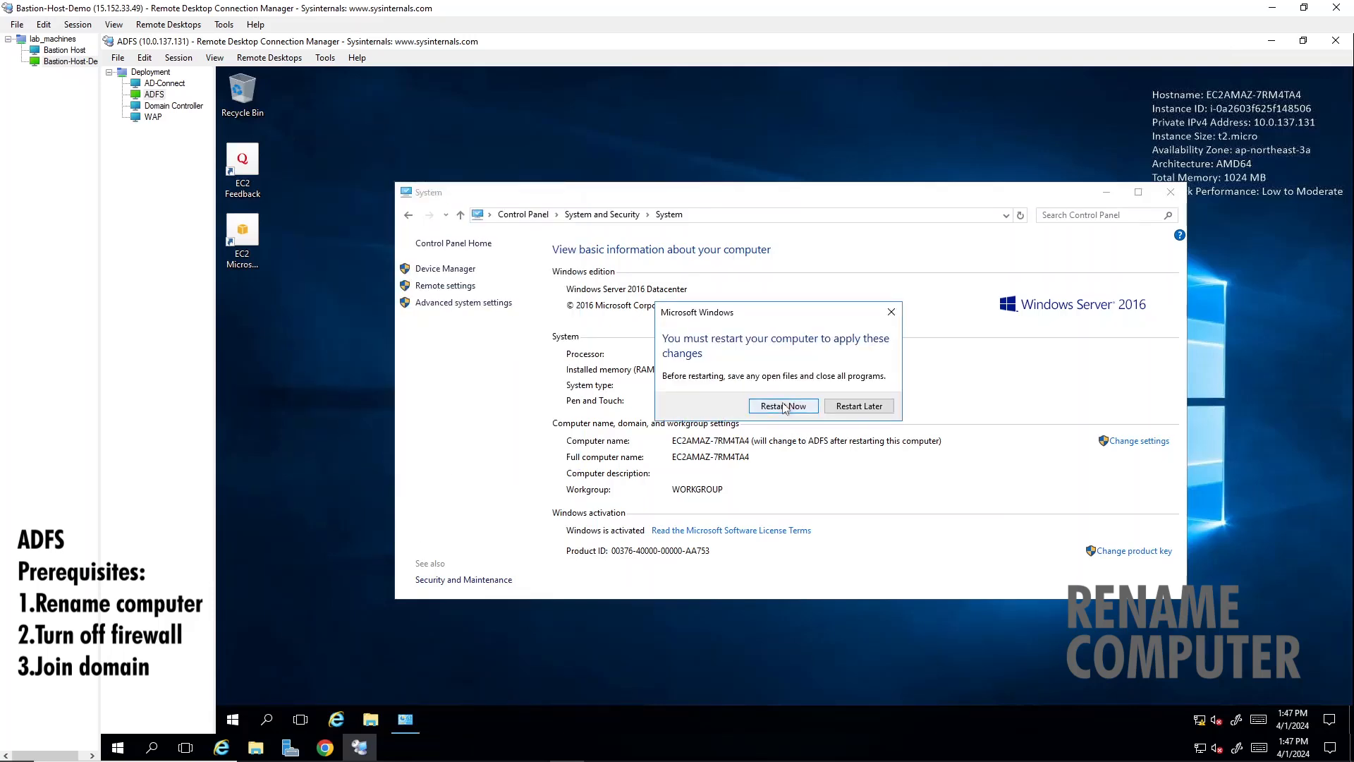
left_click(783, 407)
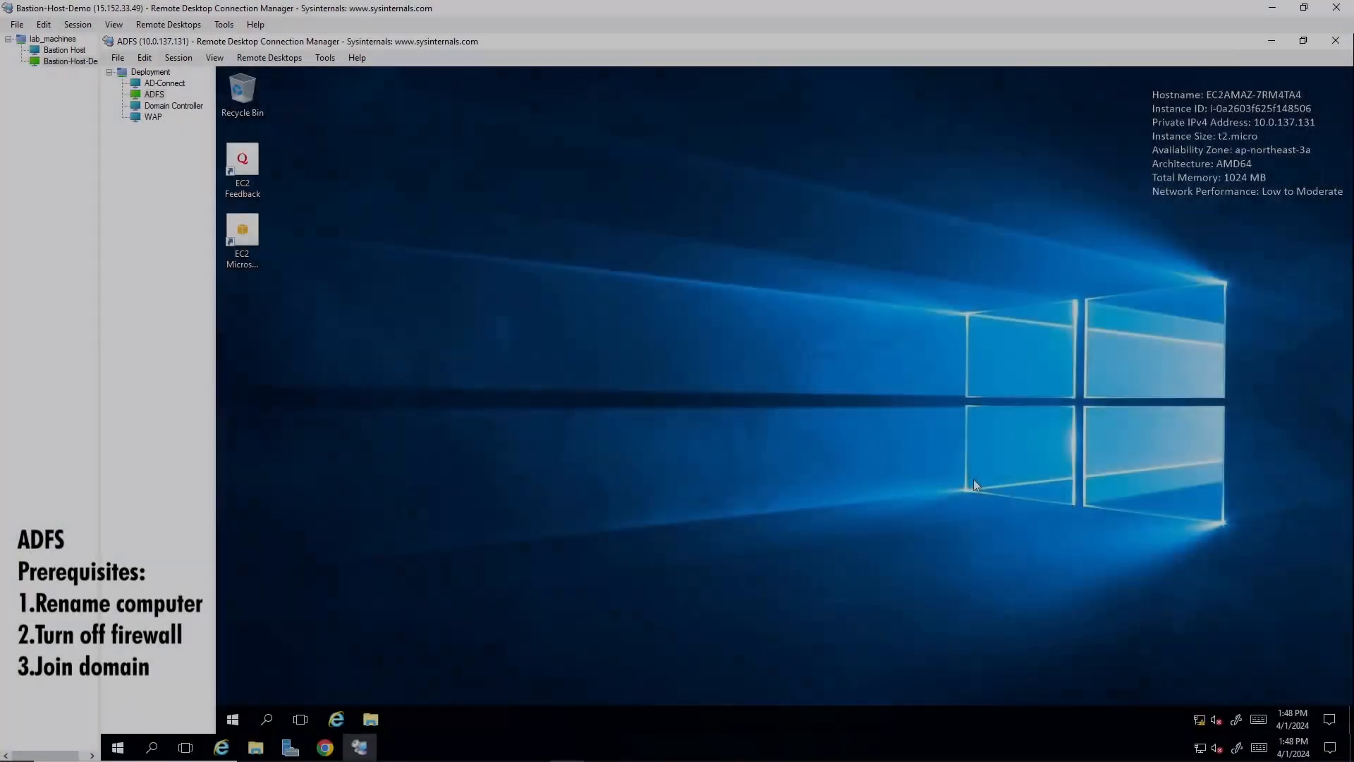
- Open Command Prompt on the ADFS server and list the full network configuration with ipconfig /all
key("super")
type("ipc")
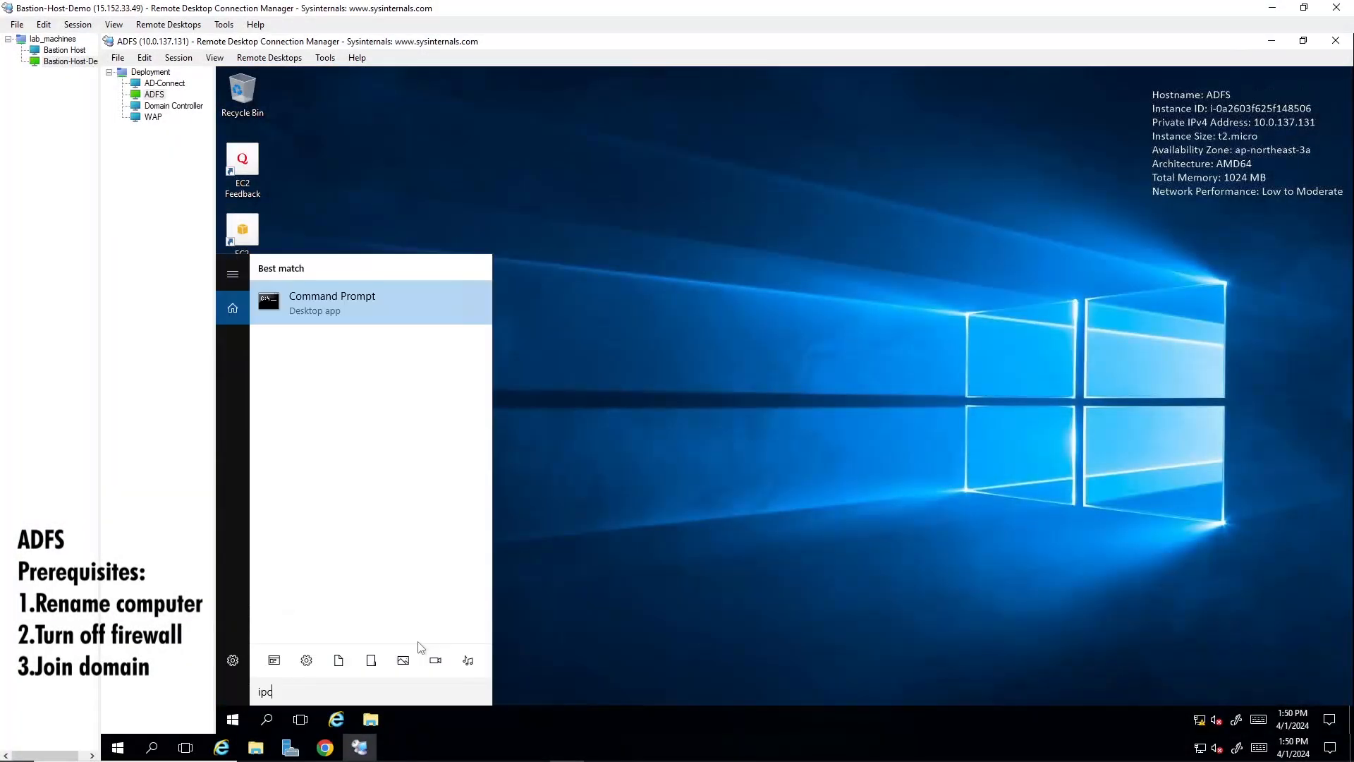
key("Return")
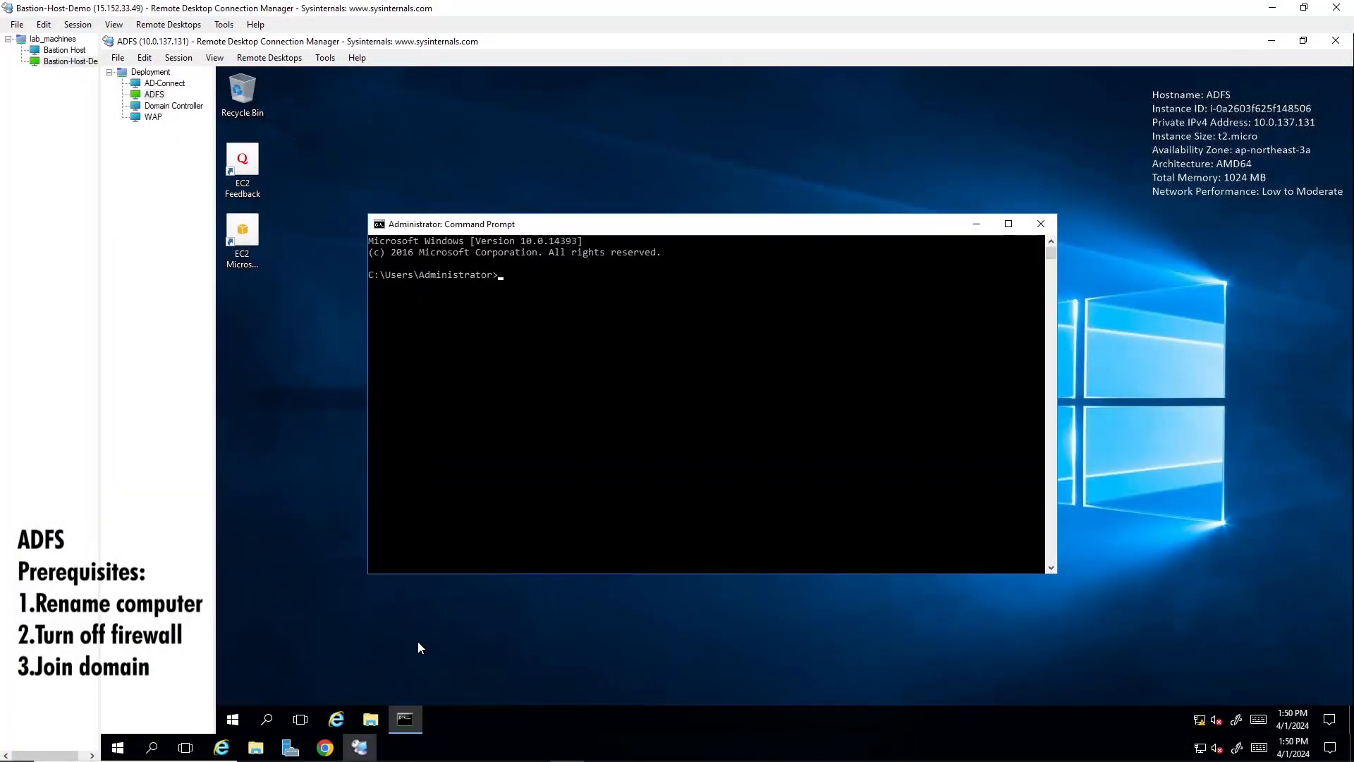
left_click(642, 412)
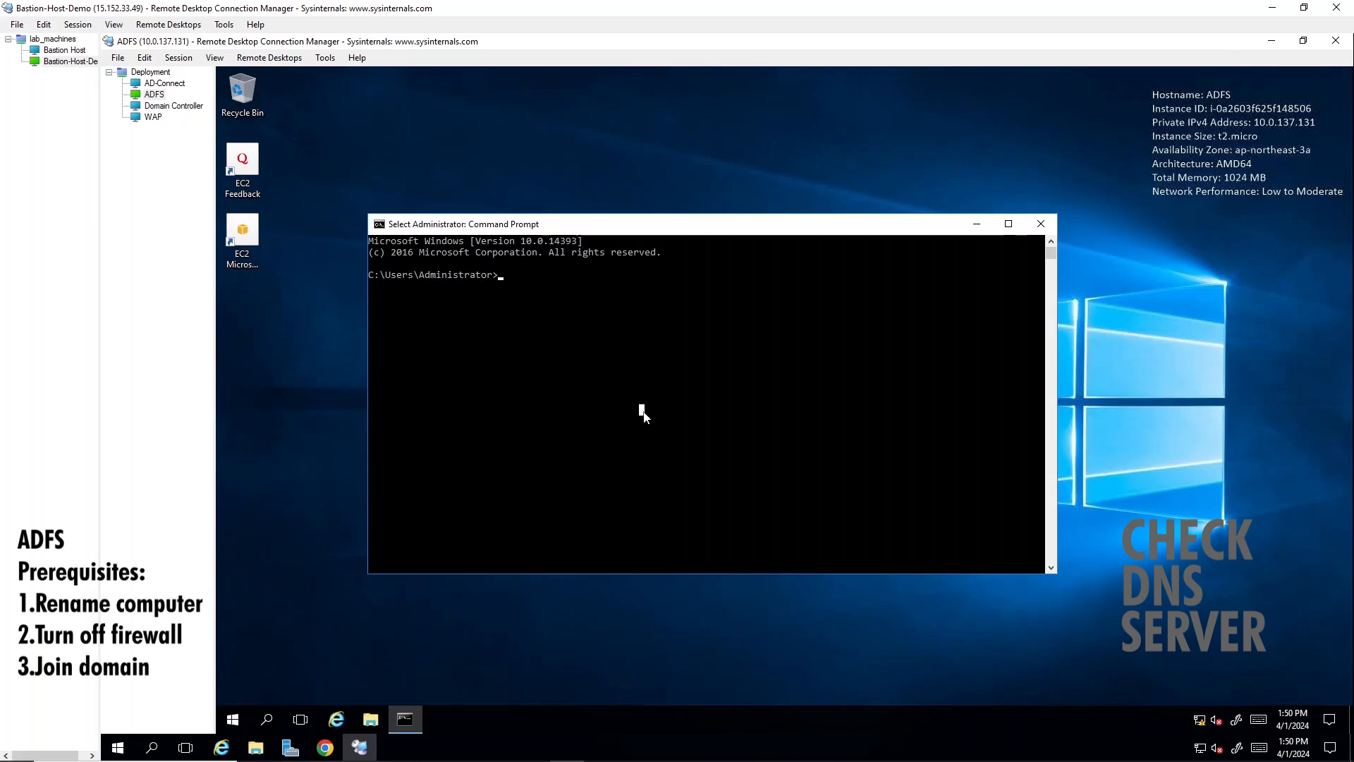
type("ipconfig ")
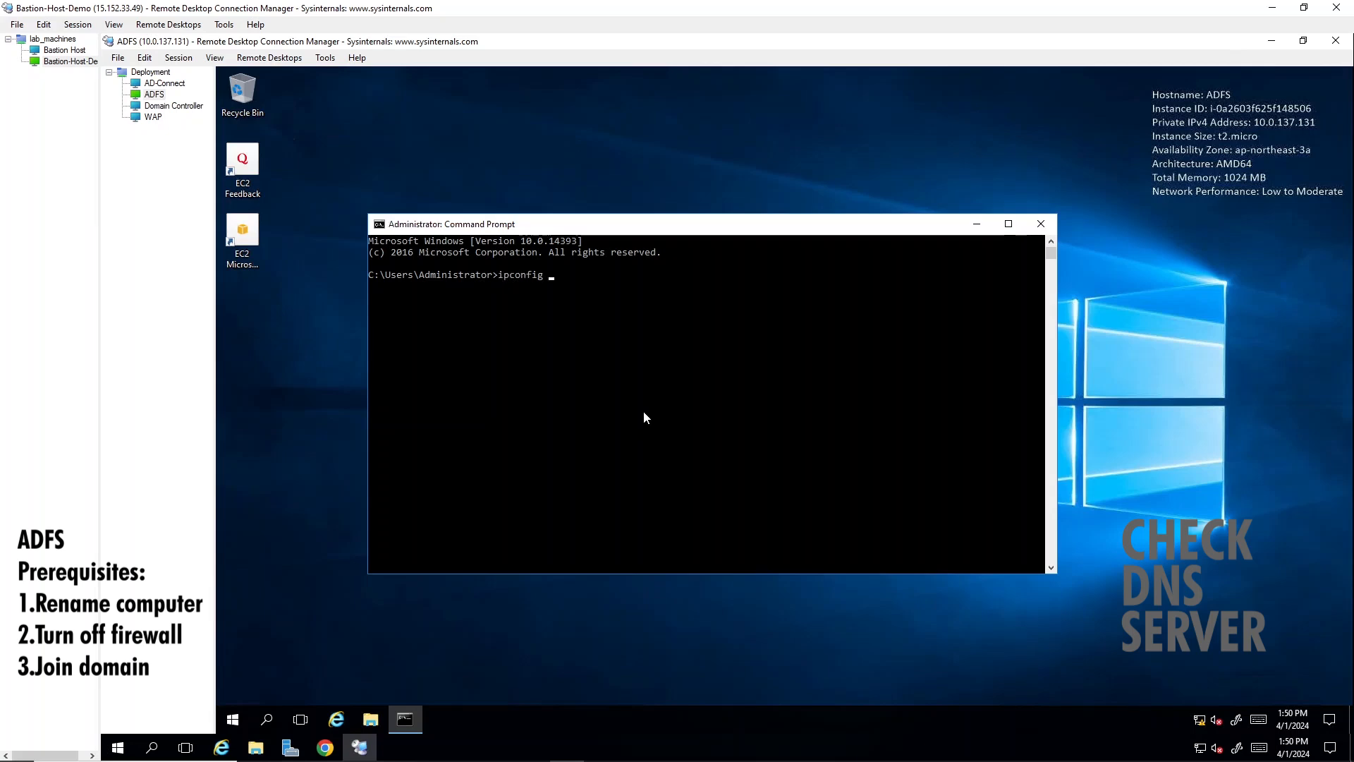
type("/all")
key("Return")
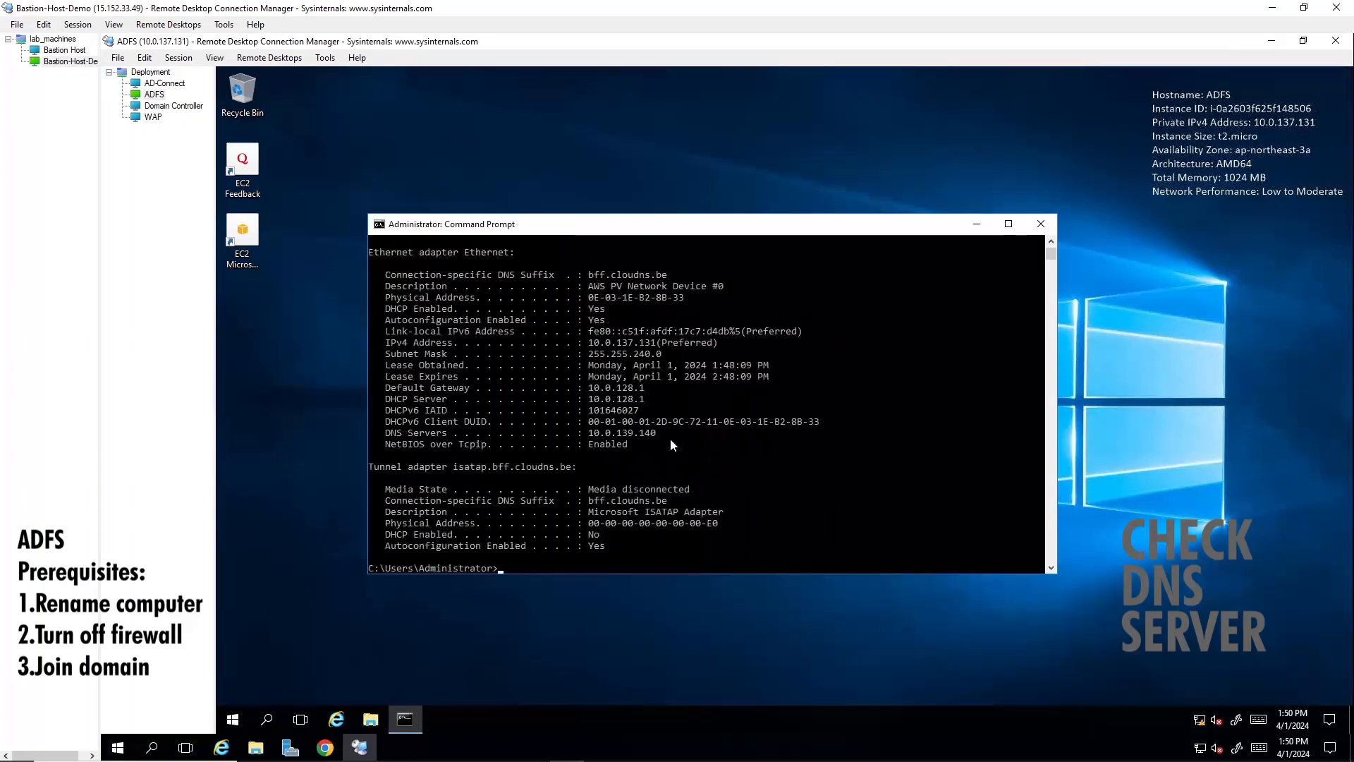
- Check the DNS Servers entry in the ipconfig output against the domain controller's IP address
scroll(665, 449, "down", 2)
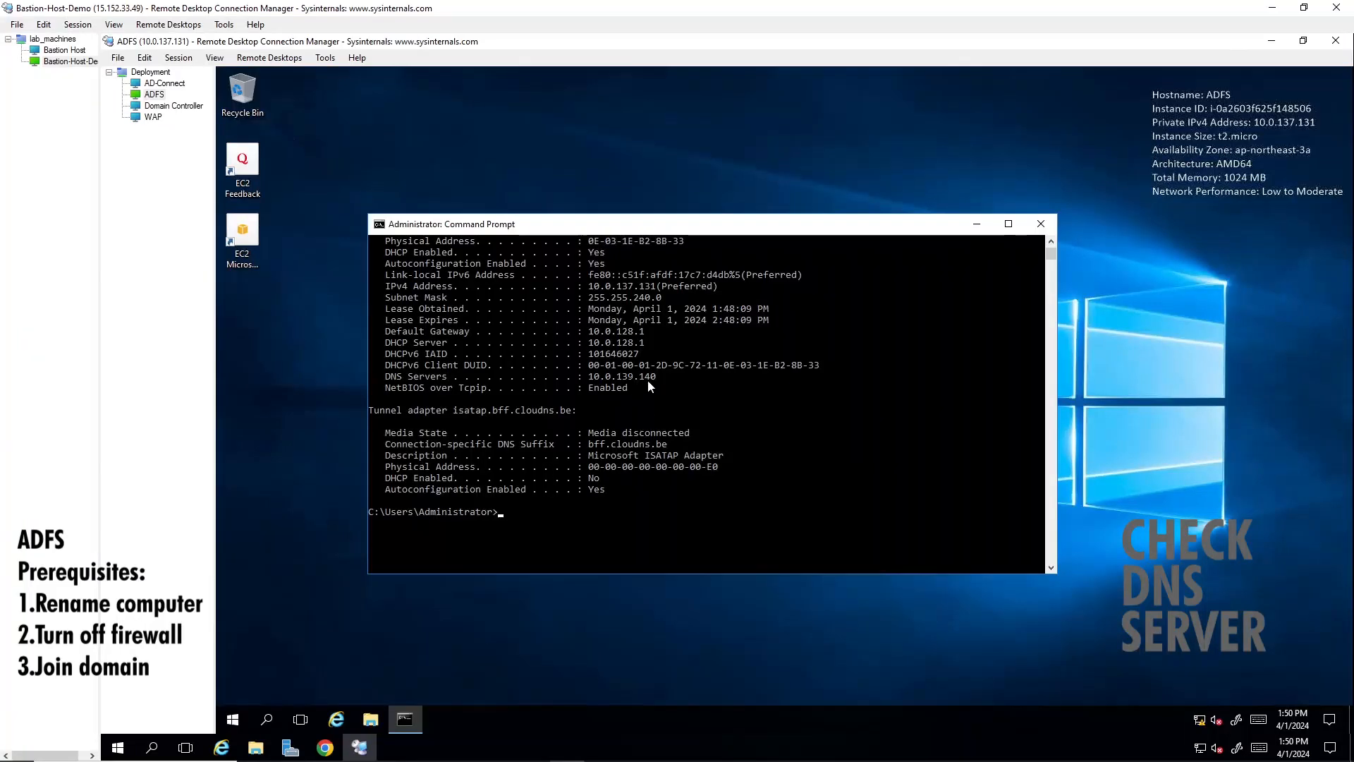
left_click_drag(654, 379, 593, 382)
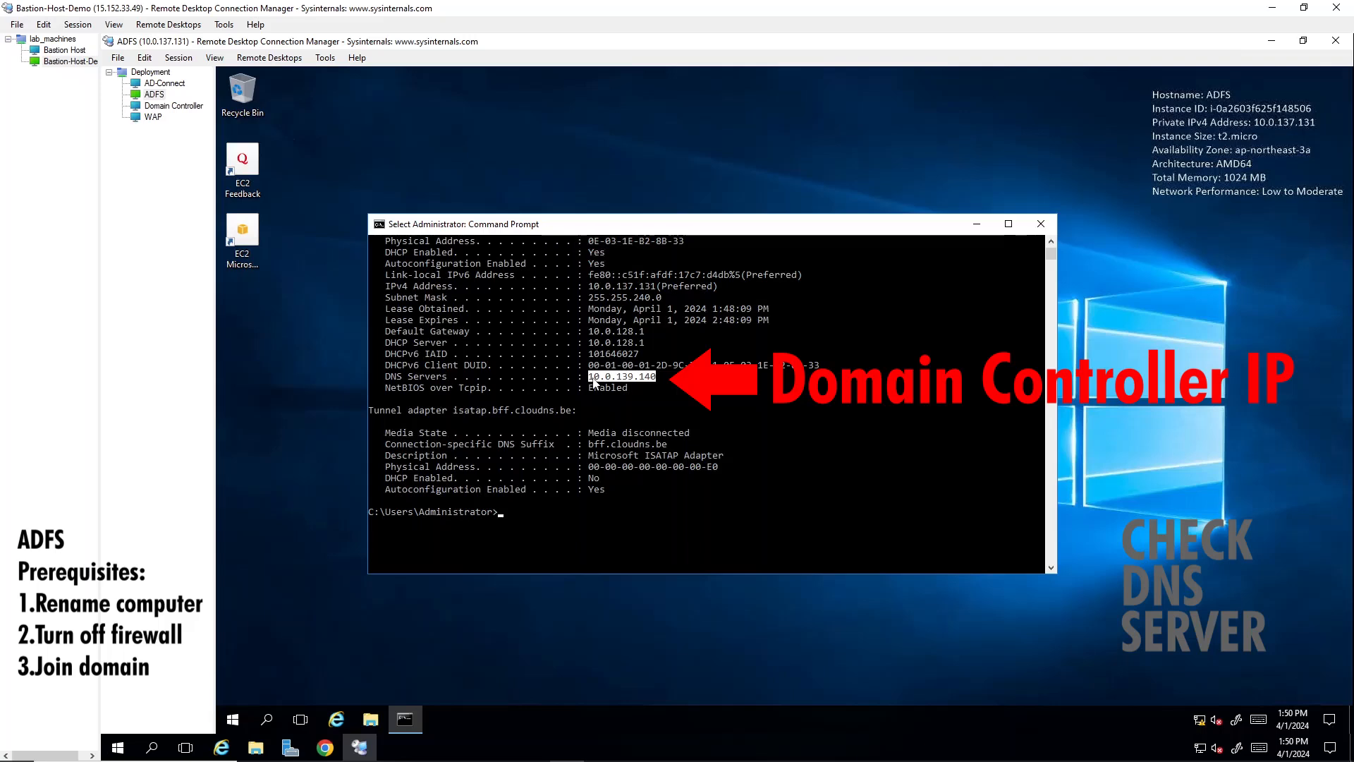
left_click(671, 385)
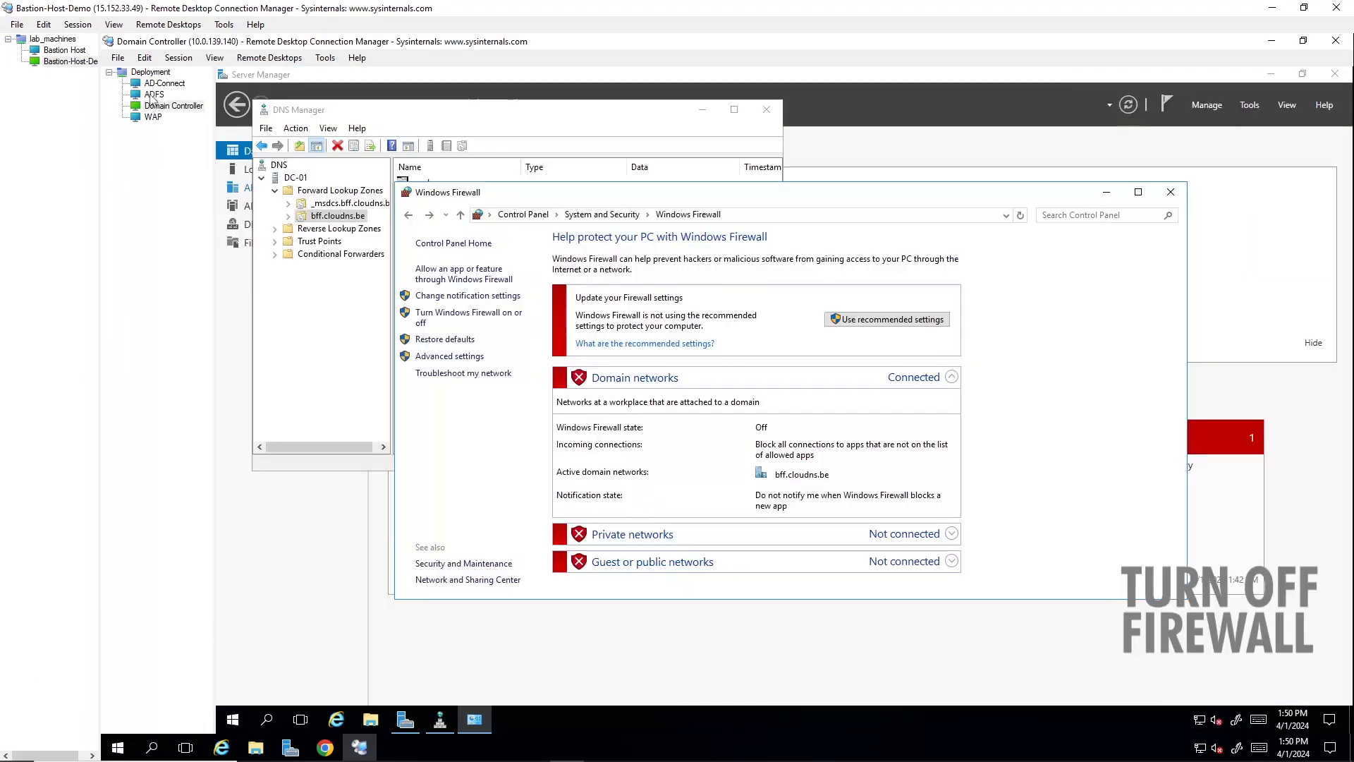
- Search for the firewall on the ADFS server and open the Windows Firewall settings
left_click(153, 94)
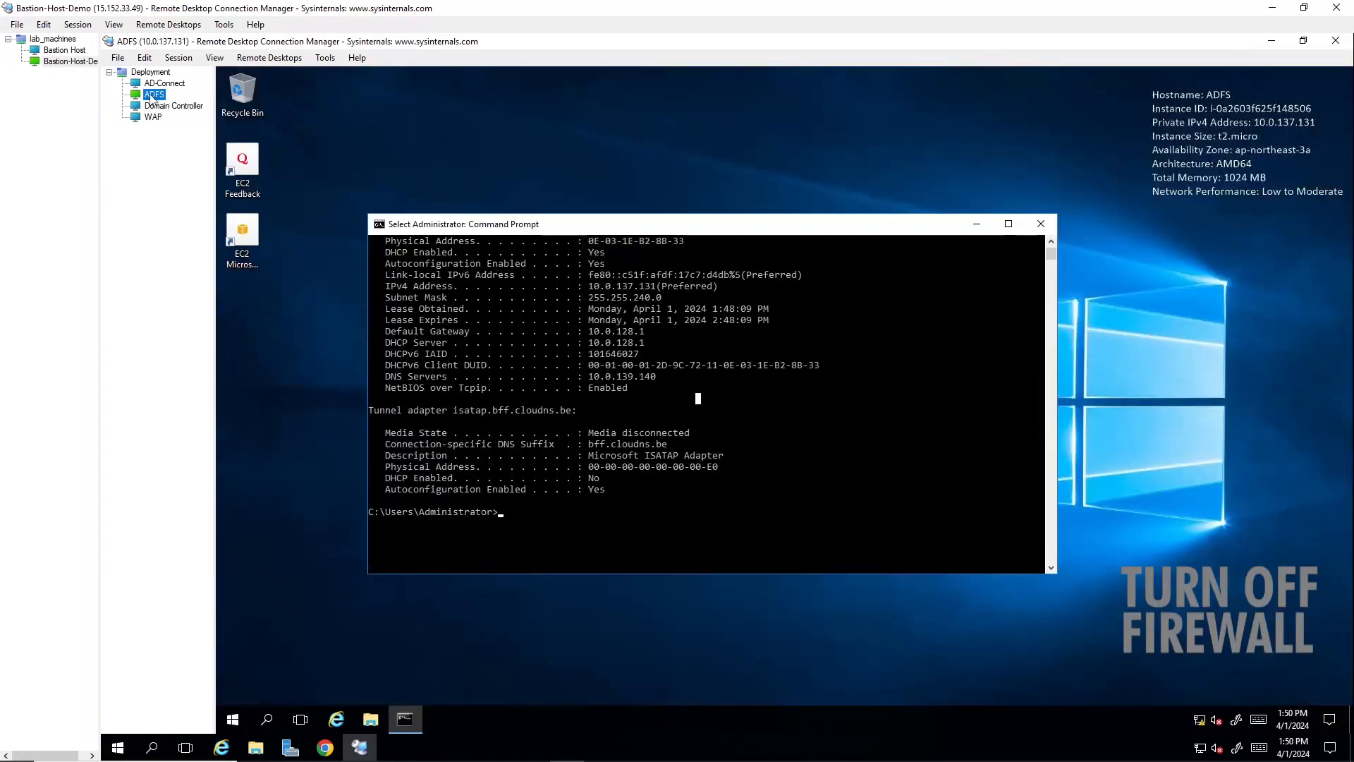
left_click(270, 718)
type("s")
key("BackSpace")
type("contro")
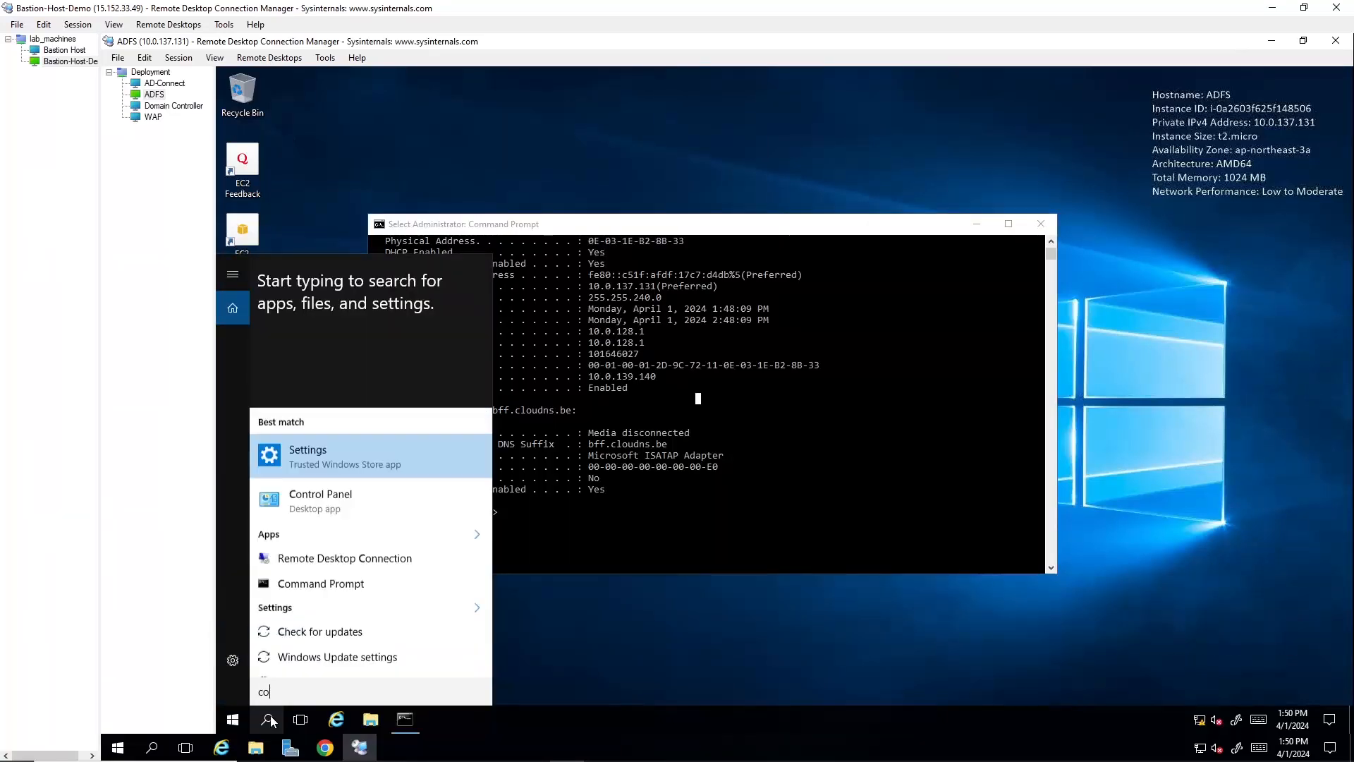
key("BackSpace")
key("BackSpace")
key("BackSpace")
key("BackSpace")
key("BackSpace")
key("BackSpace")
type("fire")
key("Return")
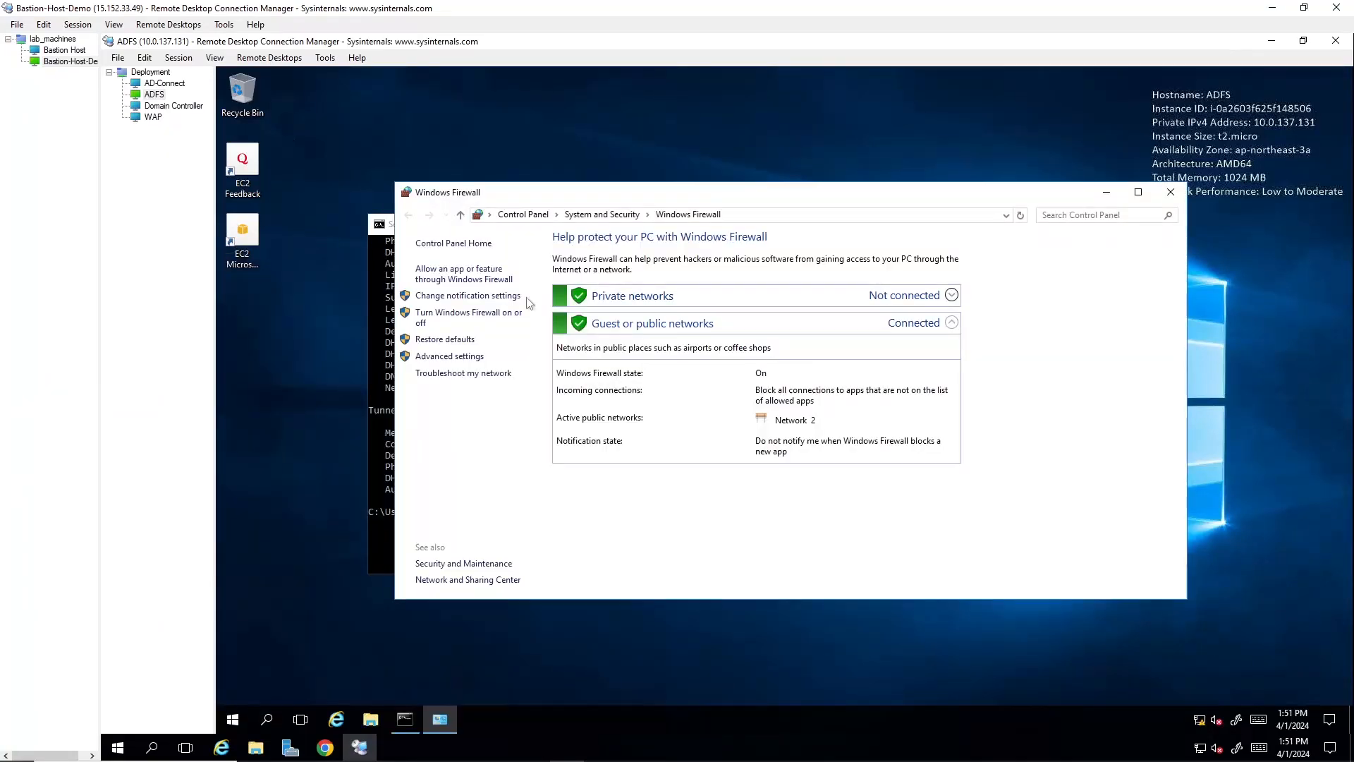
- Turn off Windows Firewall for both the private and the public networks and save the settings
left_click(465, 316)
left_click(667, 345)
left_click(733, 430)
left_click(909, 582)
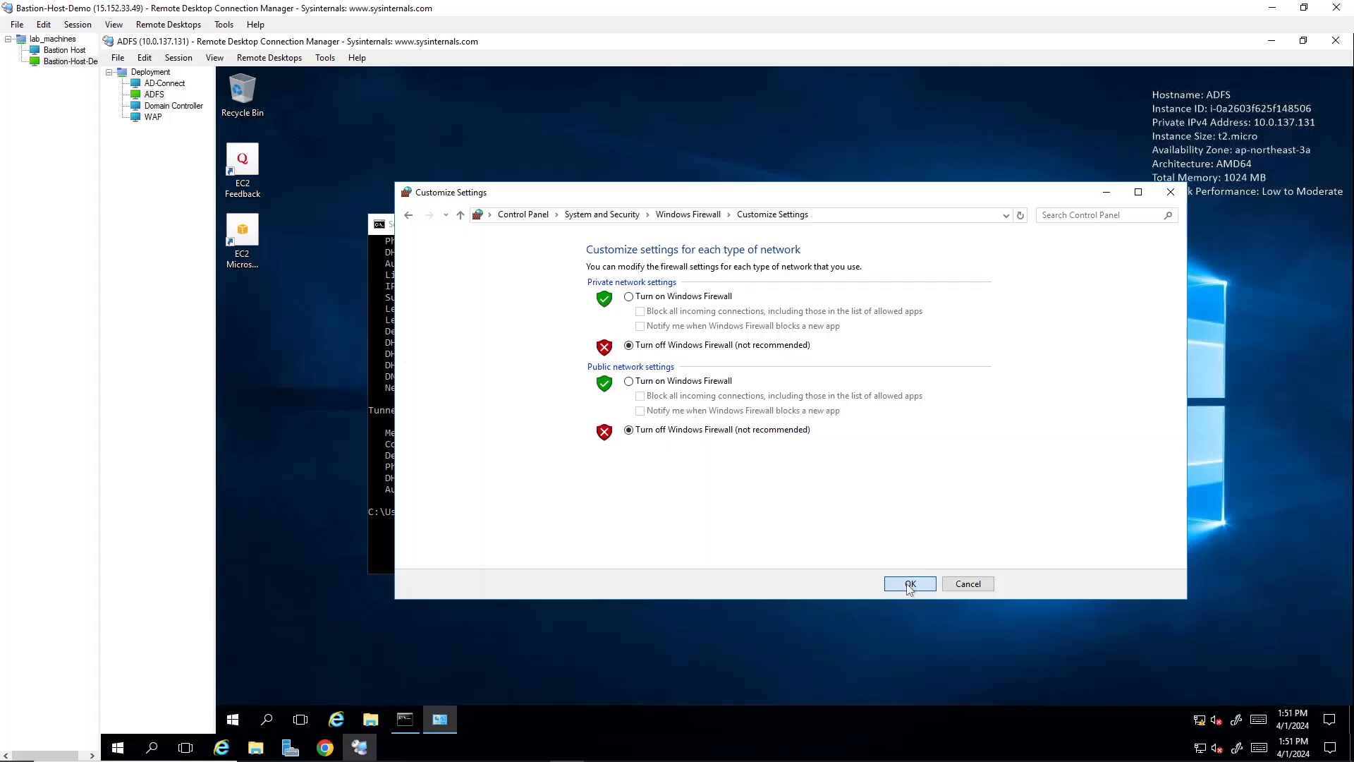
- Switch to the Domain Controller session and open the bff.cloudns.be forward lookup zone in DNS Manager
left_click(161, 108)
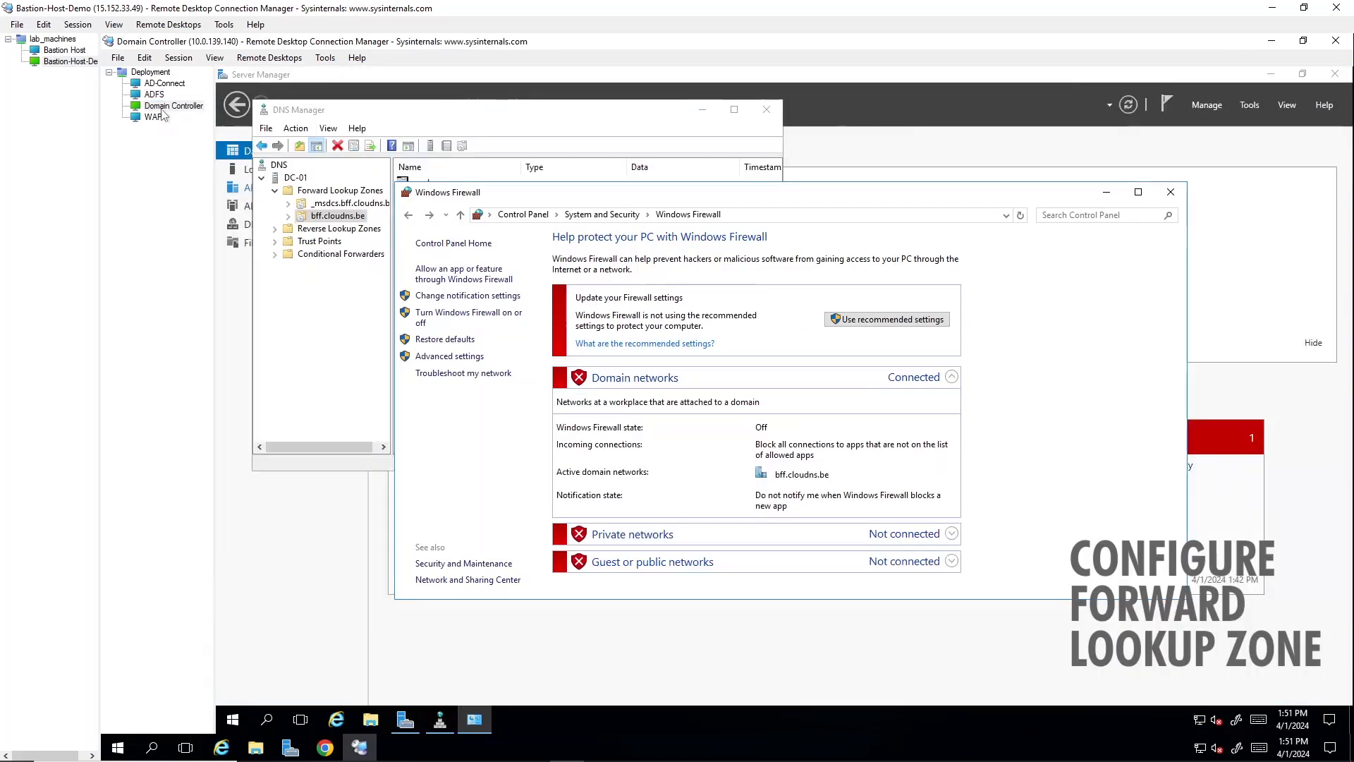
left_click(340, 194)
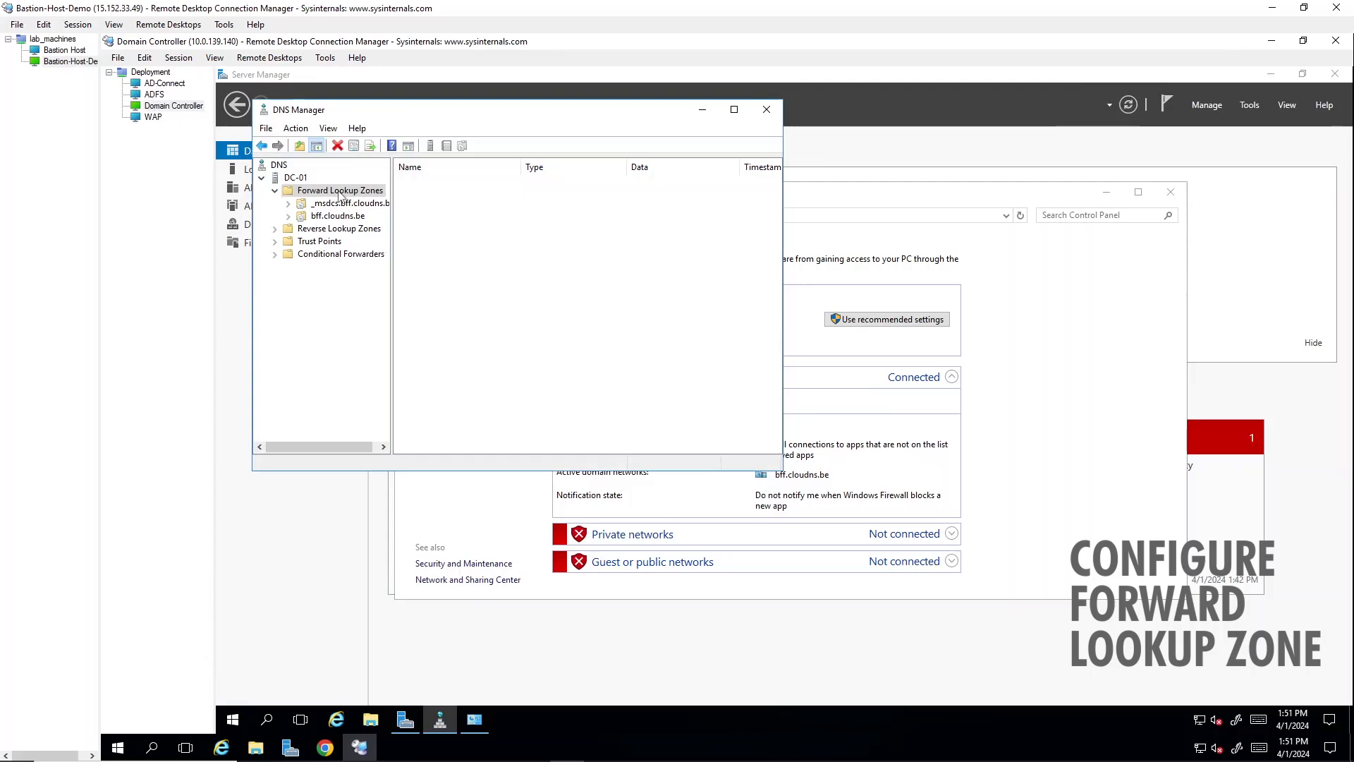
double_click(456, 199)
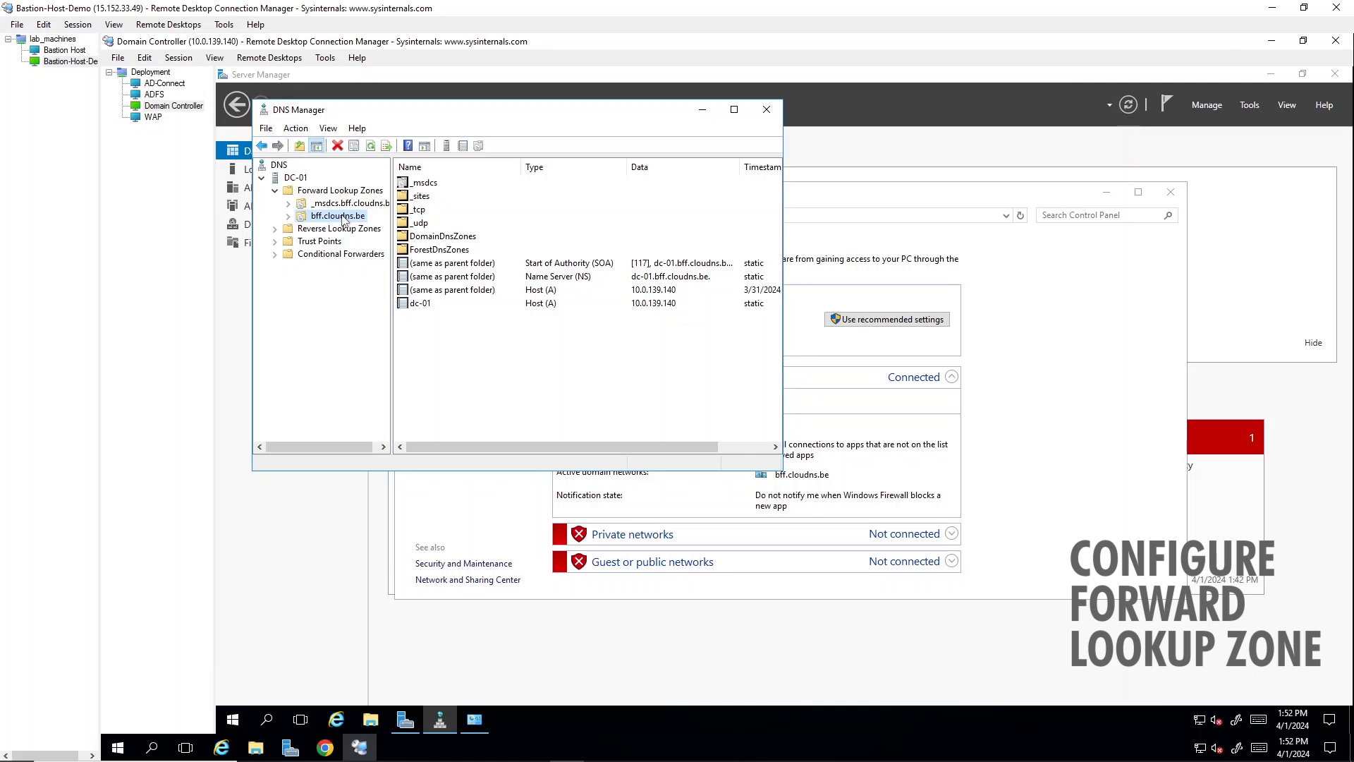
- Add a new host (A) record named ADFS with IP address 10.0.137.131 to the bff.cloudns.be zone
right_click(479, 359)
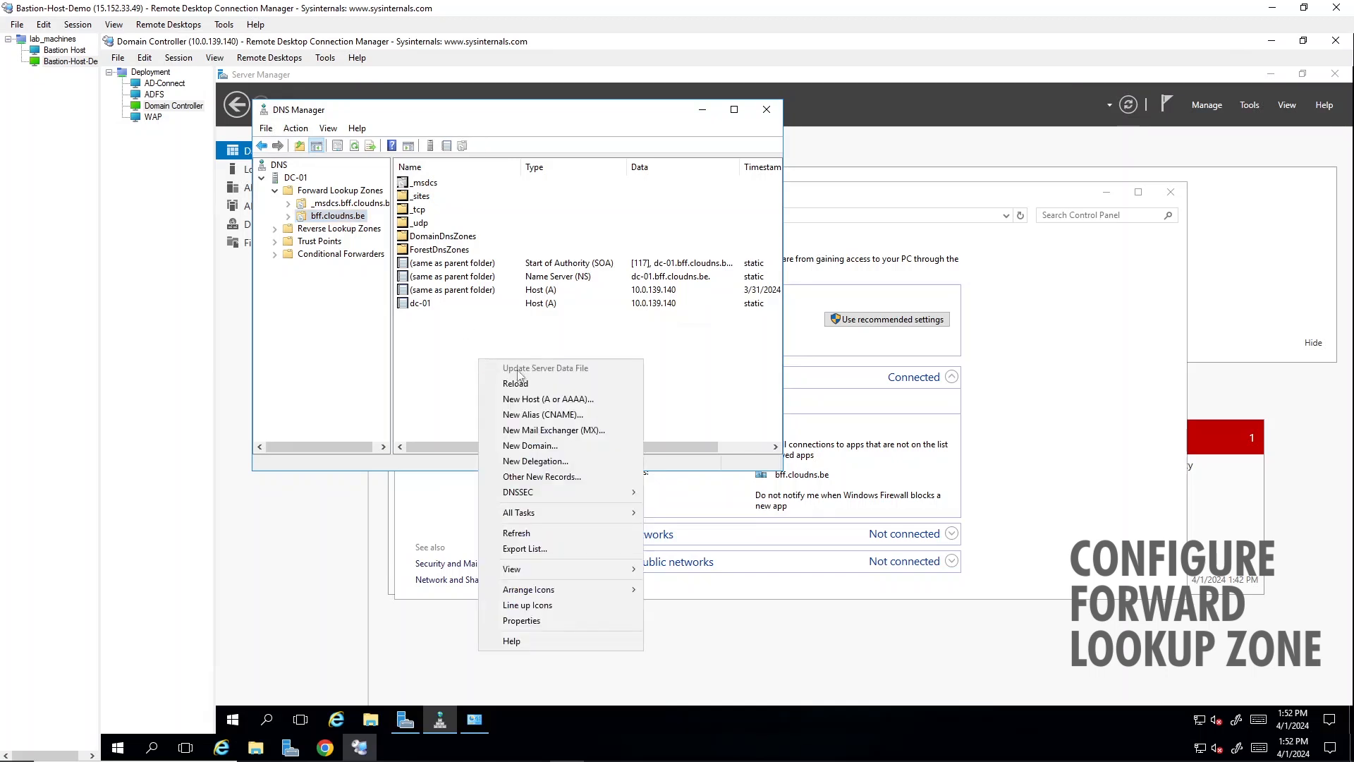
left_click(546, 399)
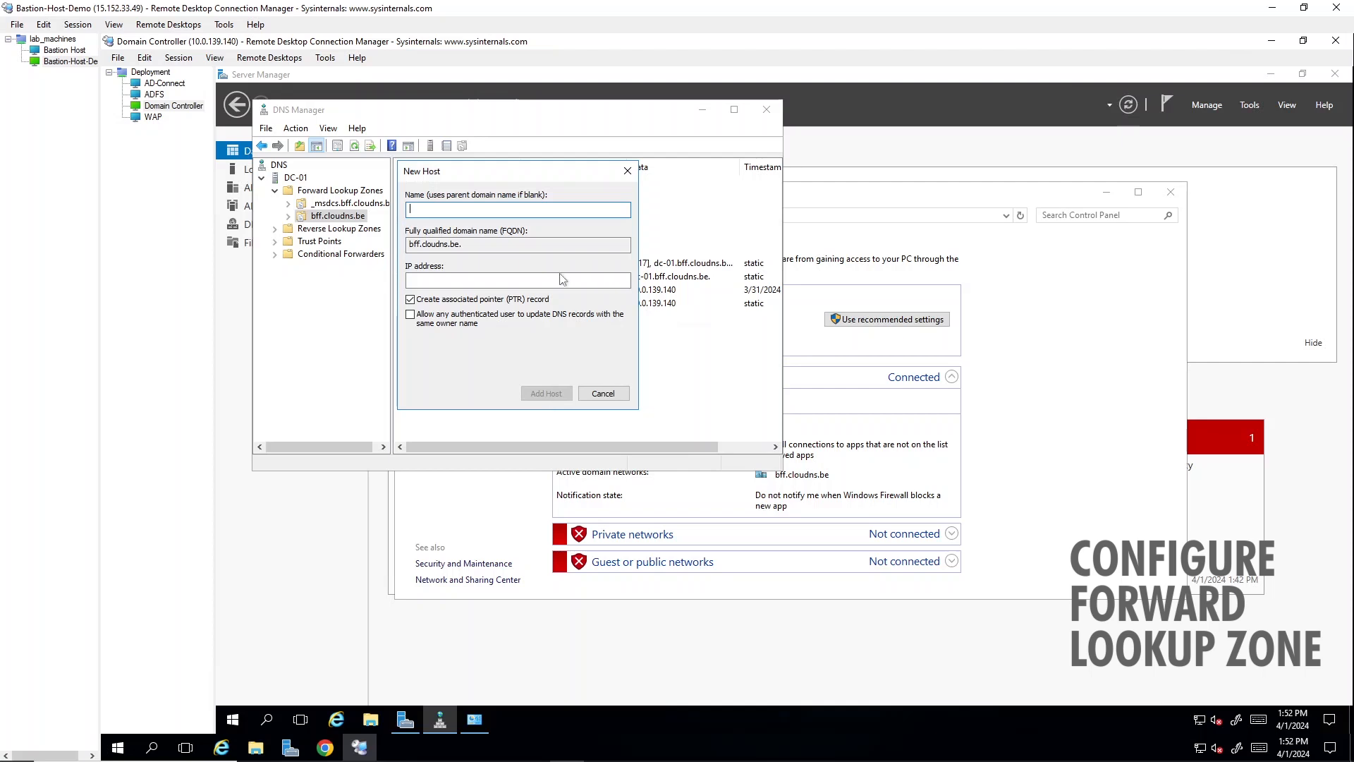
type("ADFS")
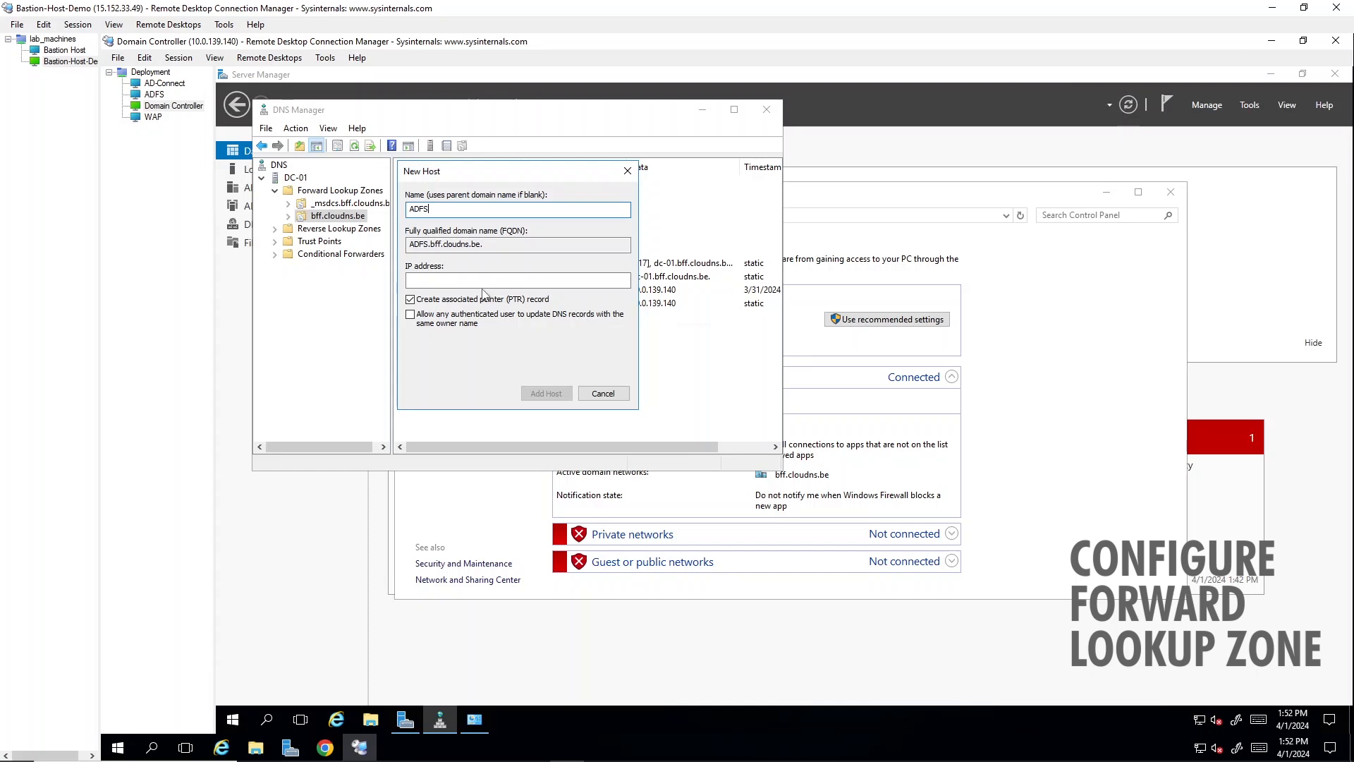
left_click(486, 283)
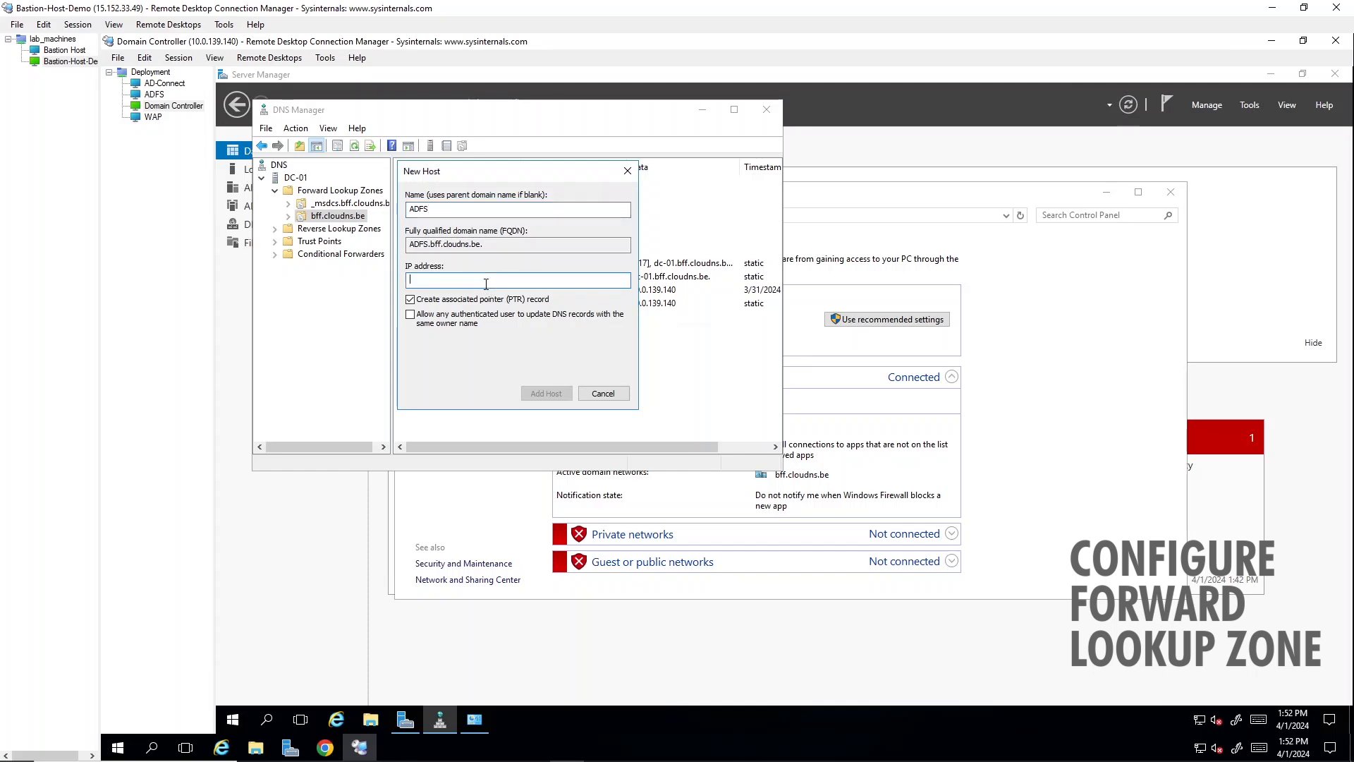
left_click(485, 210)
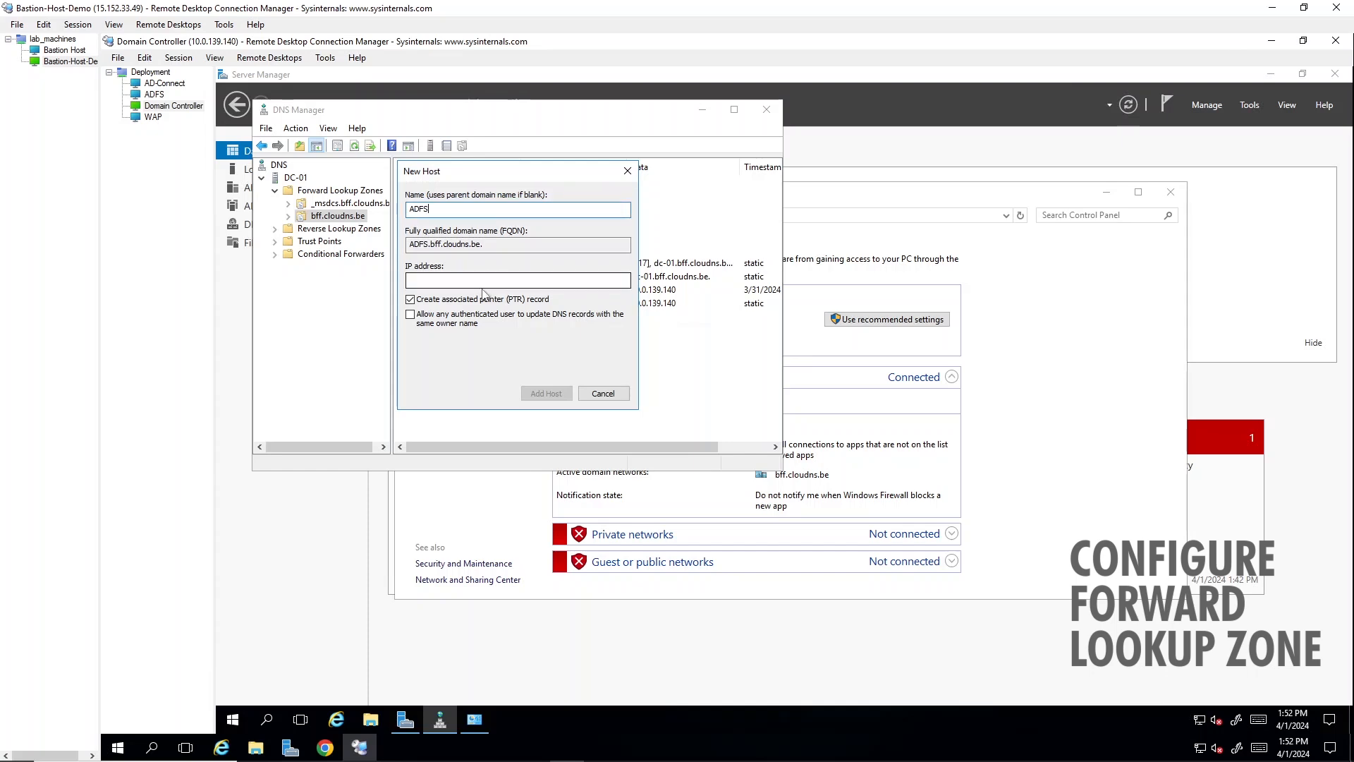
left_click(484, 285)
type("10.0.137.131")
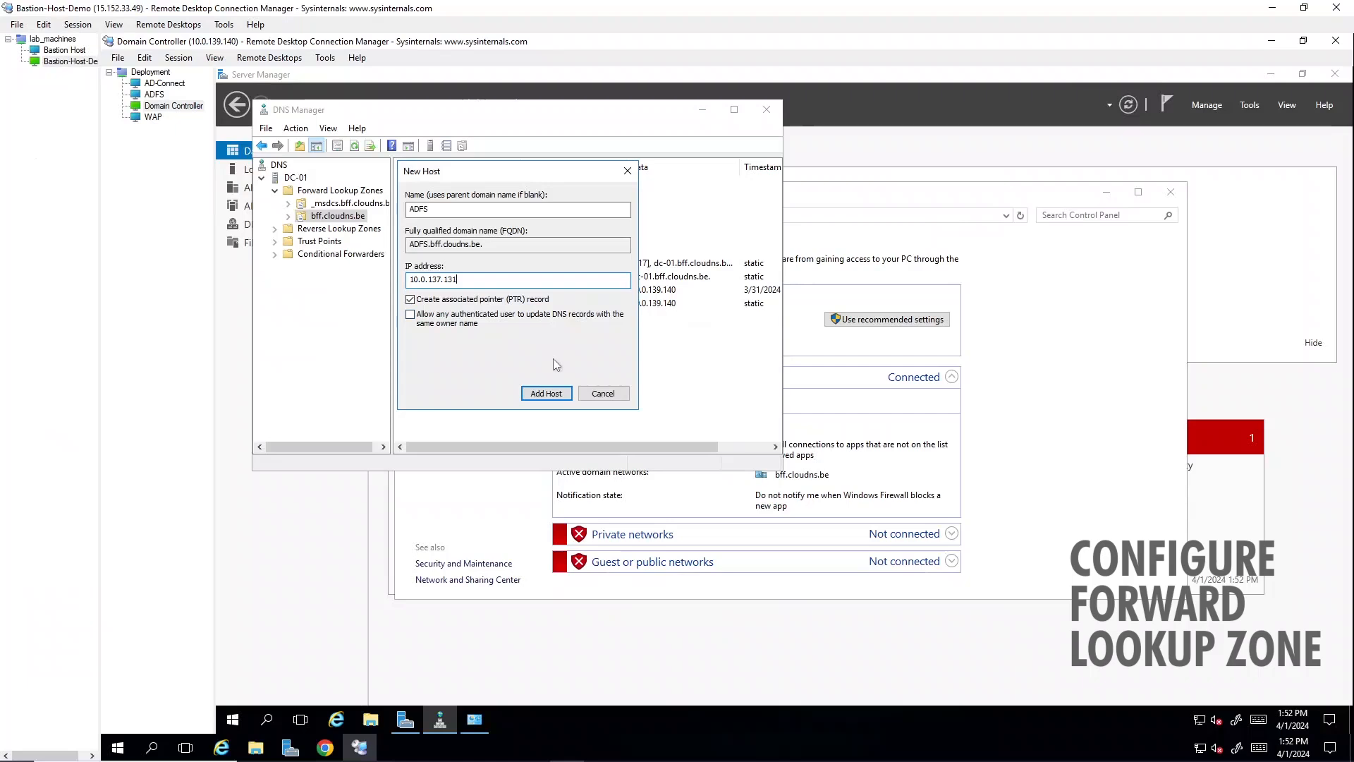
left_click(554, 394)
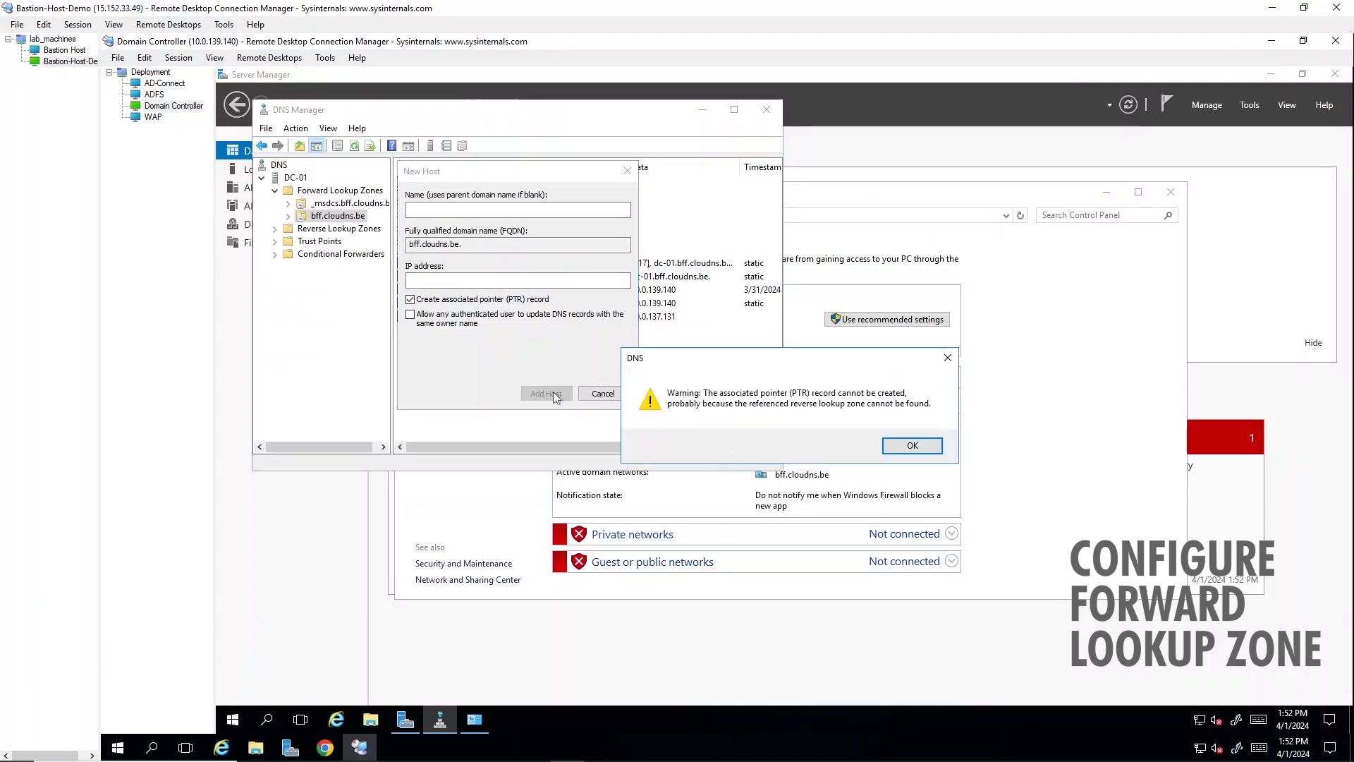
left_click(905, 447)
left_click(600, 396)
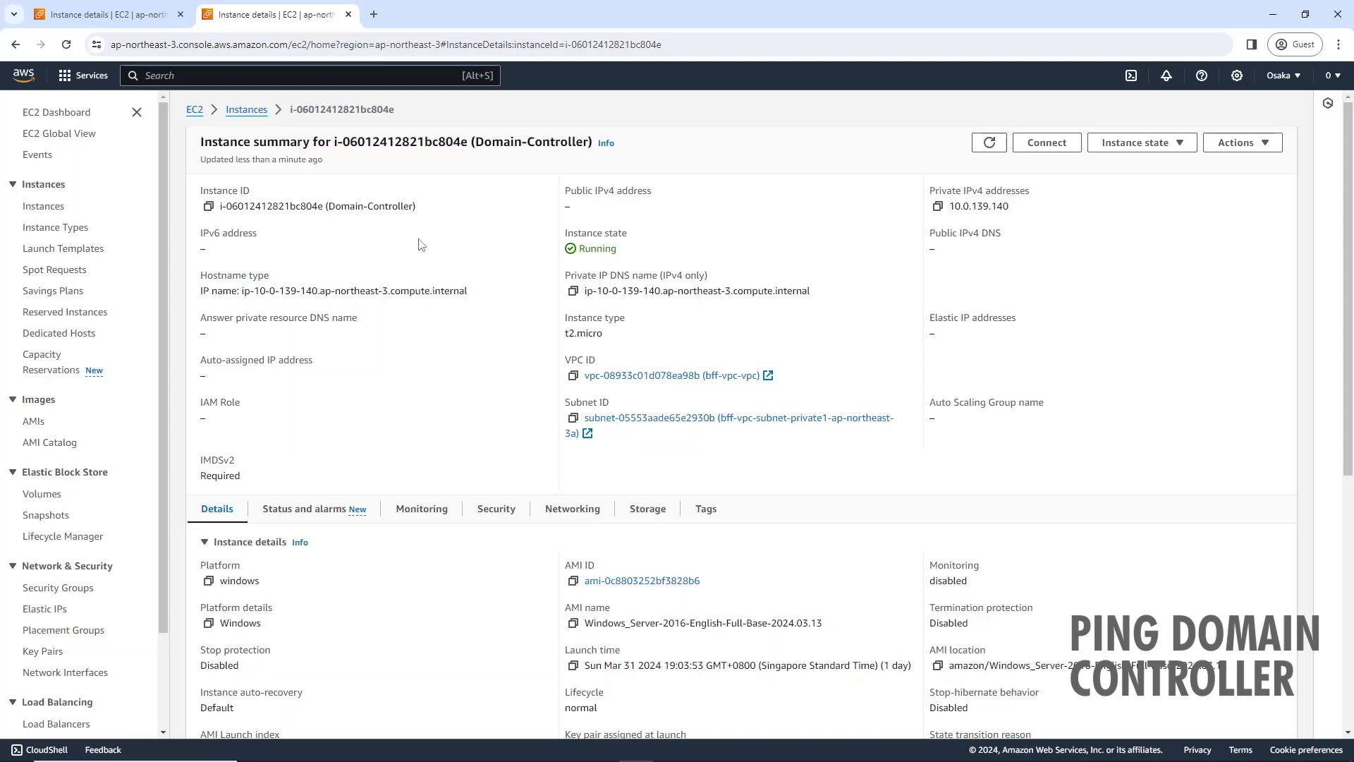
- Review the security details of the Domain-Controller instance in the AWS EC2 console
left_click(517, 519)
scroll(517, 520, "down", 3)
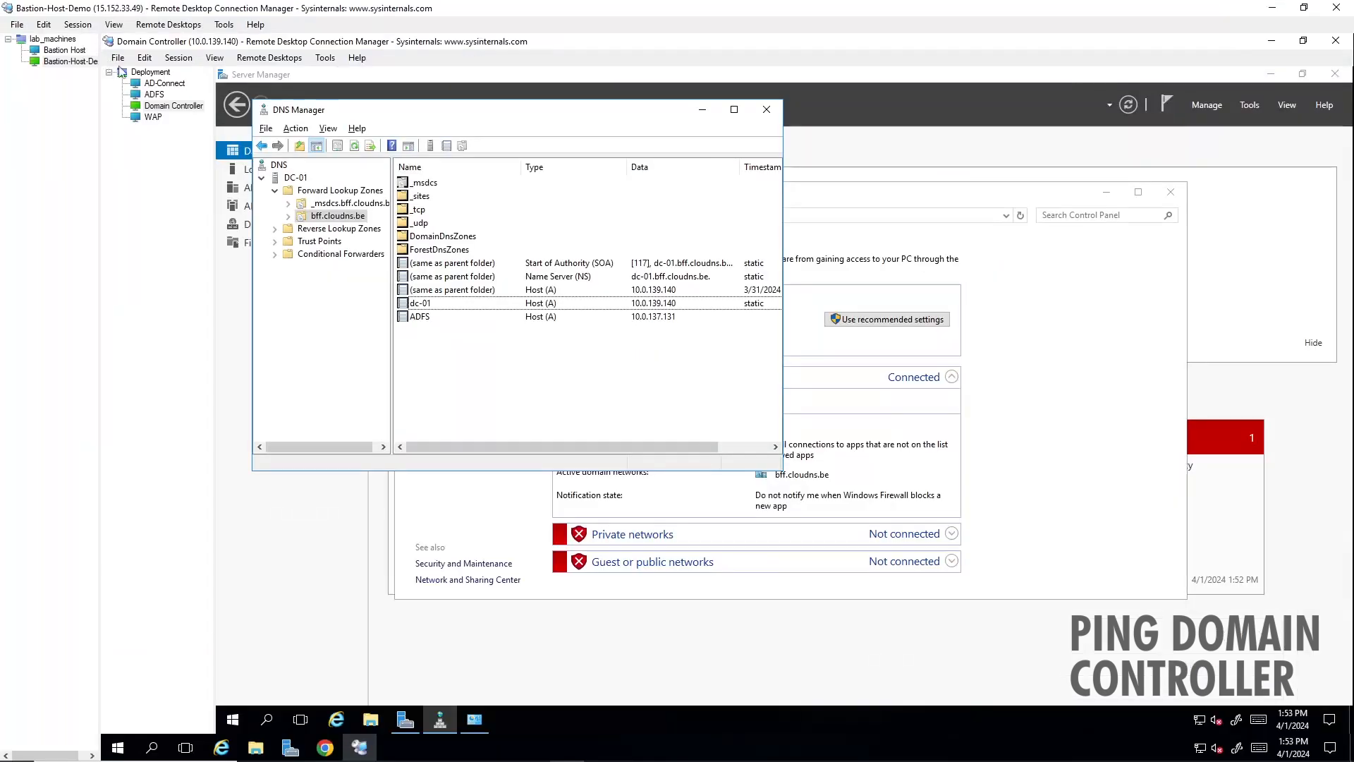
- Switch to the ADFS session and ping the domain controller at 10.0.139.140 from the Command Prompt
left_click(154, 94)
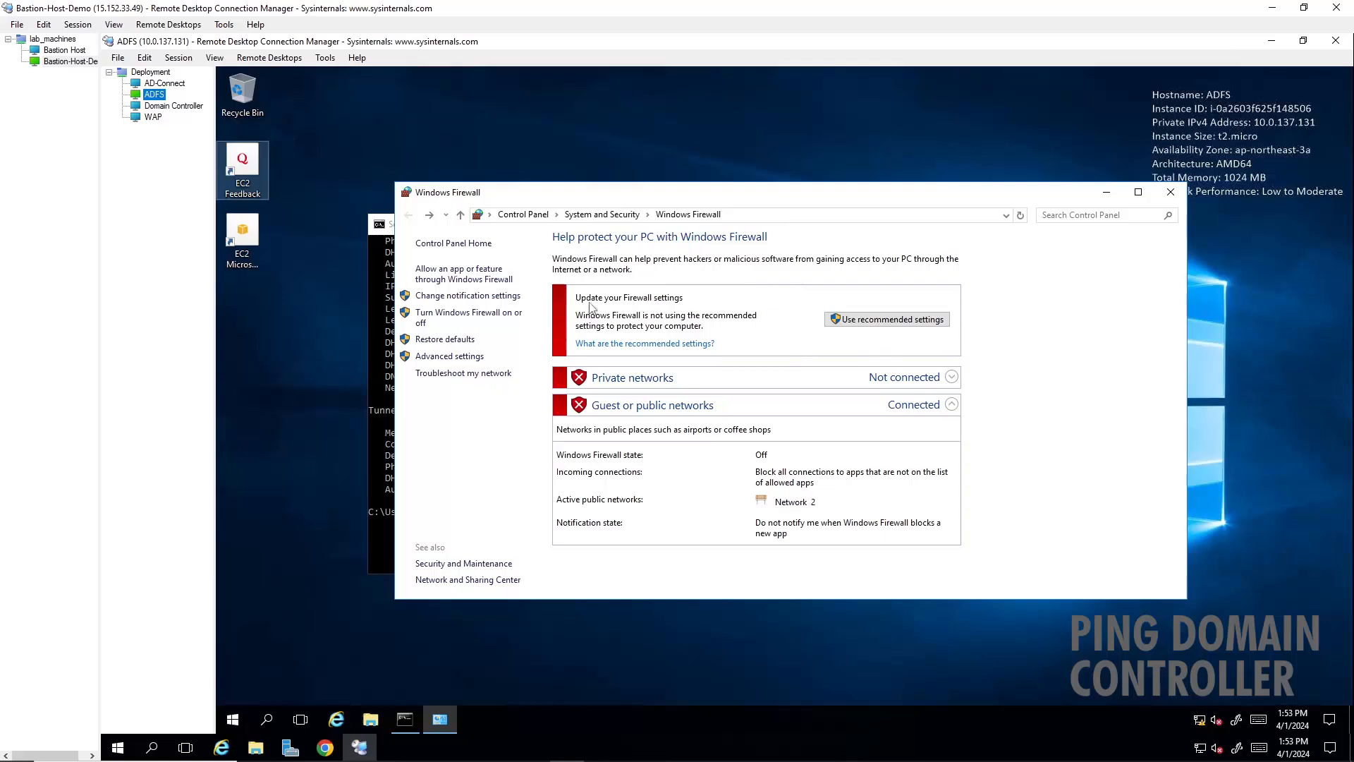
left_click(390, 493)
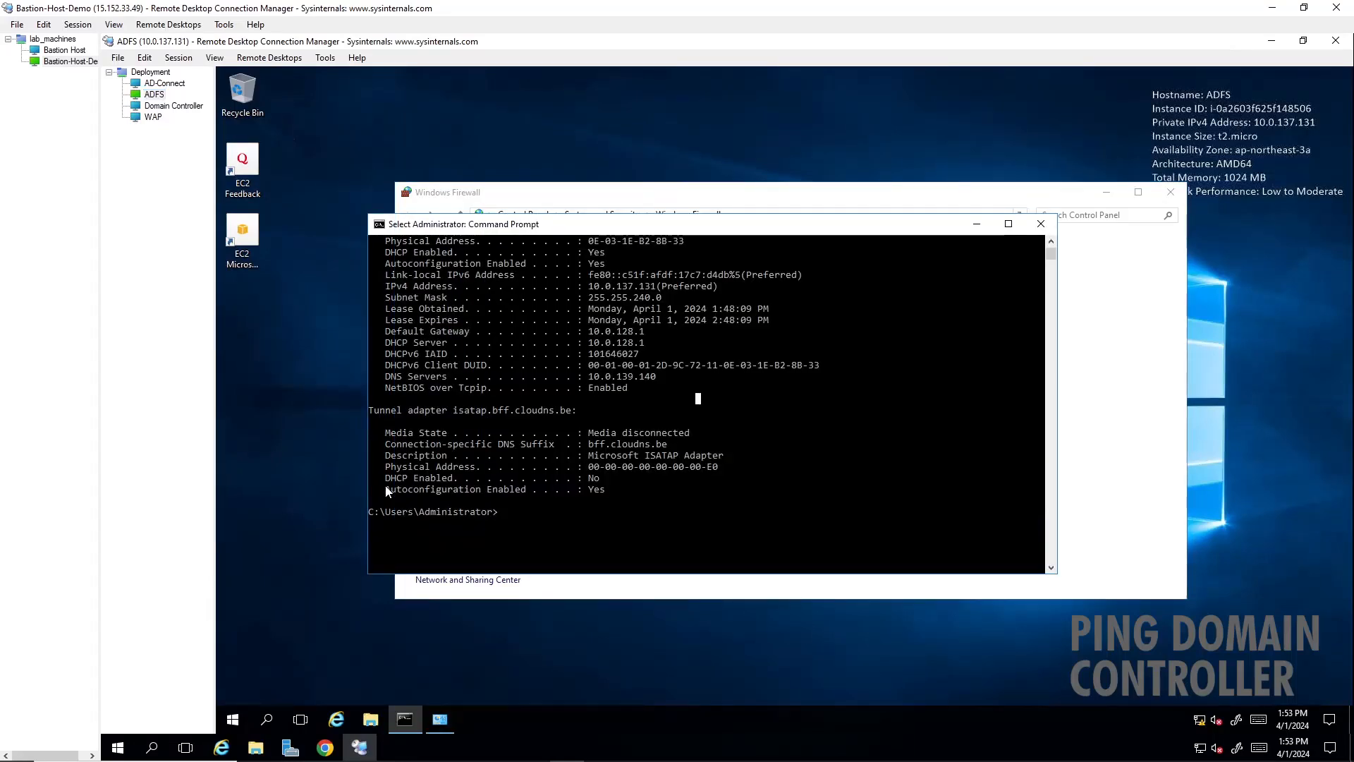
left_click_drag(621, 223, 654, 178)
type("ping ")
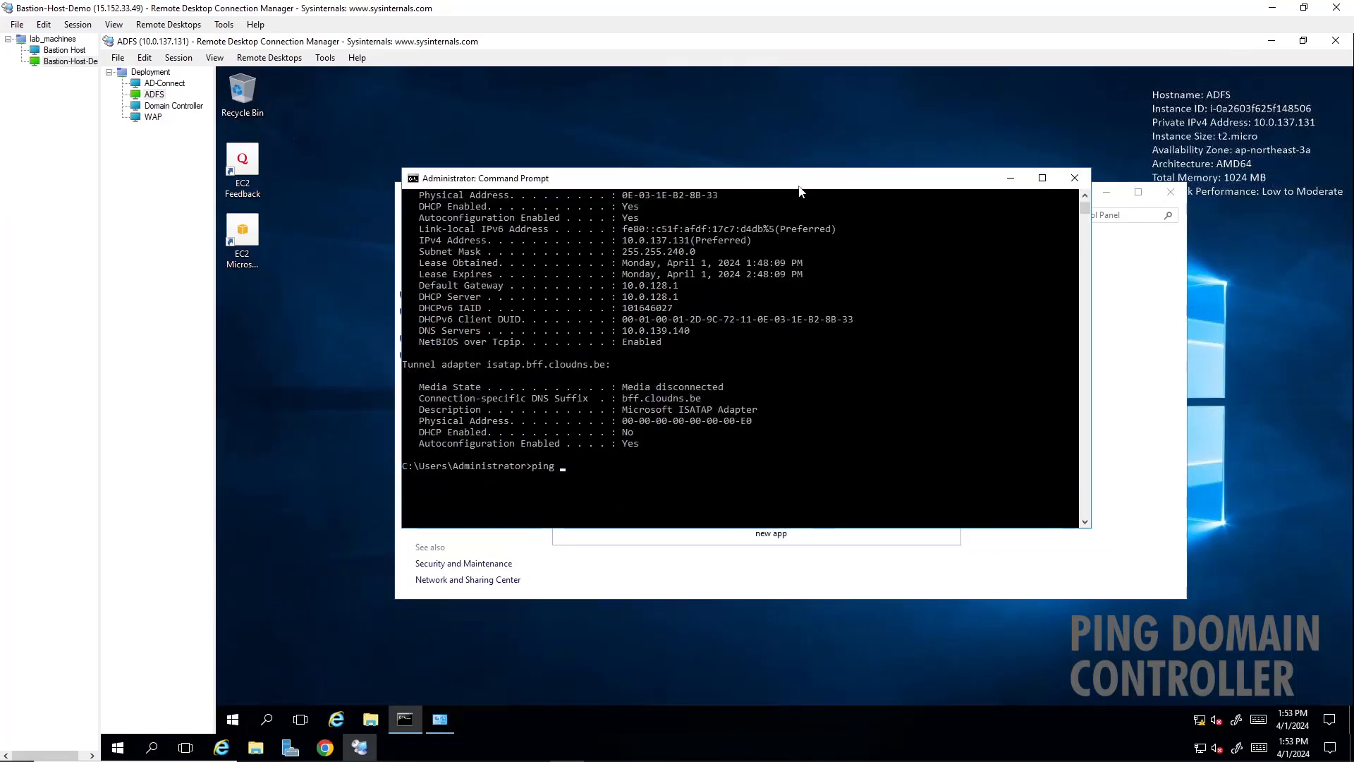
type("10.0.137.131")
key("BackSpace")
key("BackSpace")
key("BackSpace")
key("BackSpace")
key("BackSpace")
type("9.140")
key("Return")
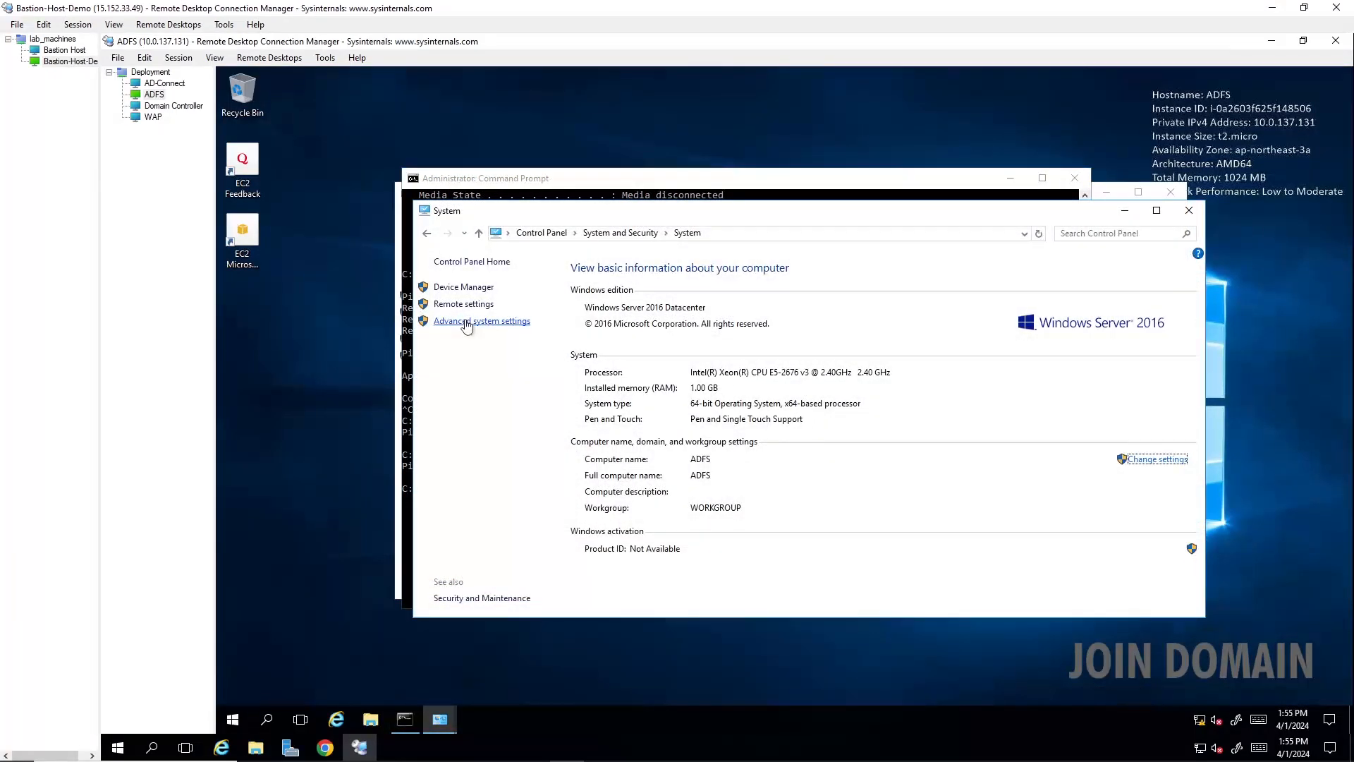
- In the ADFS server's advanced system settings, change its membership from workgroup to the domain bff.cloudns.be
left_click(466, 323)
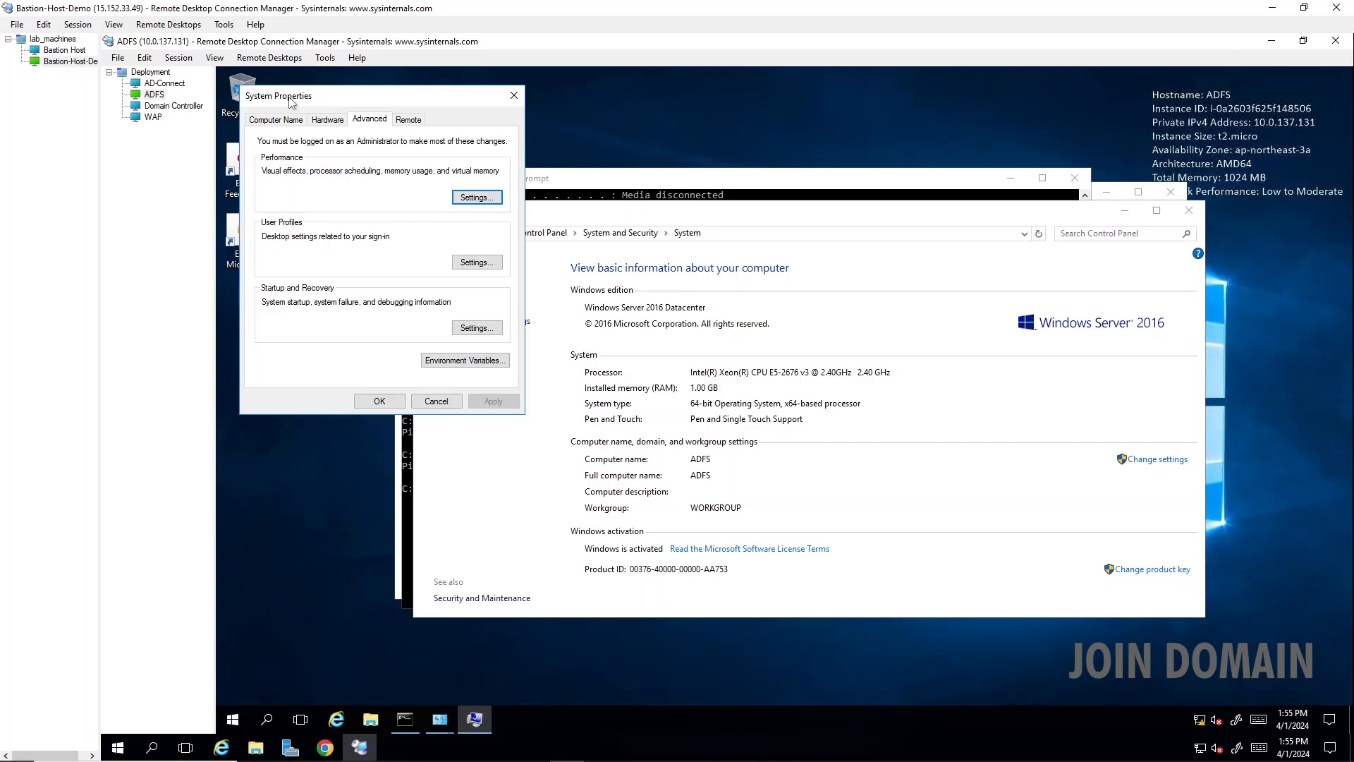
left_click(279, 119)
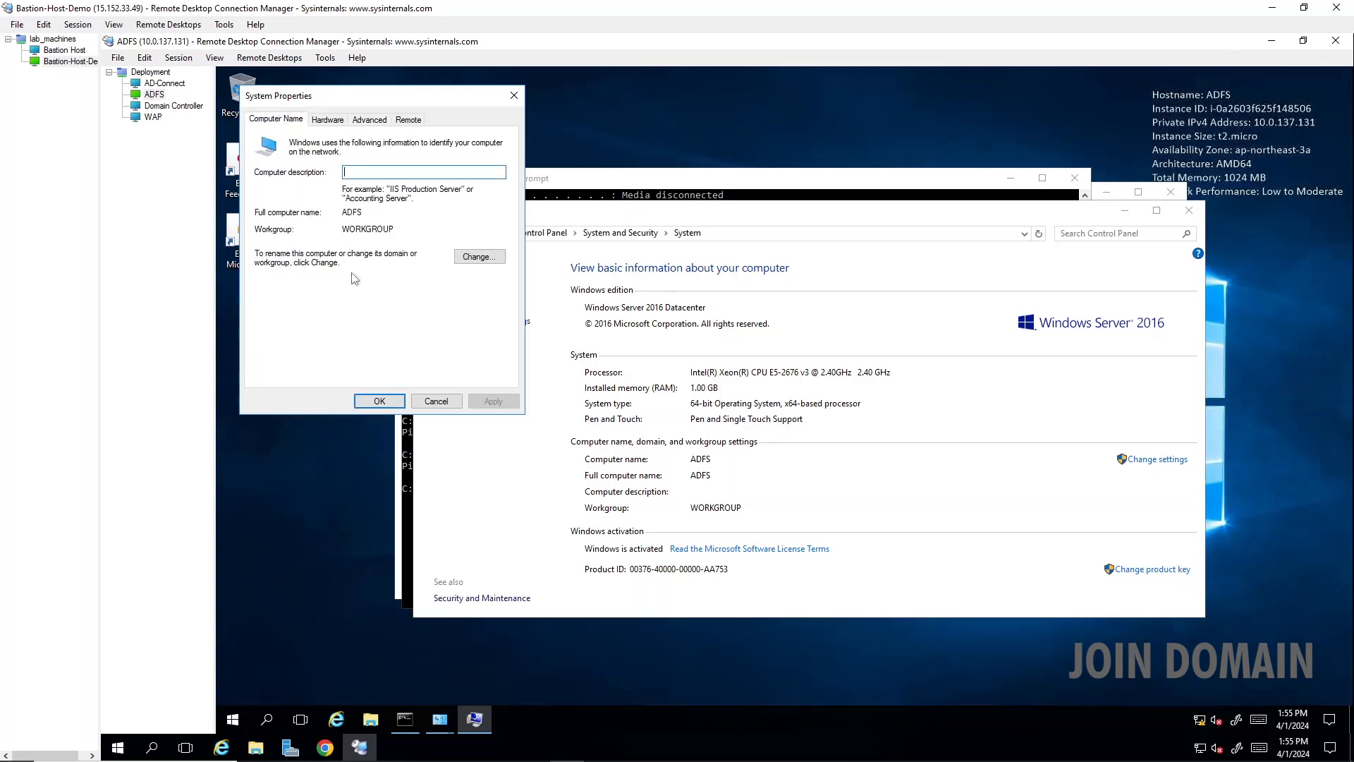
left_click(477, 256)
left_click(288, 286)
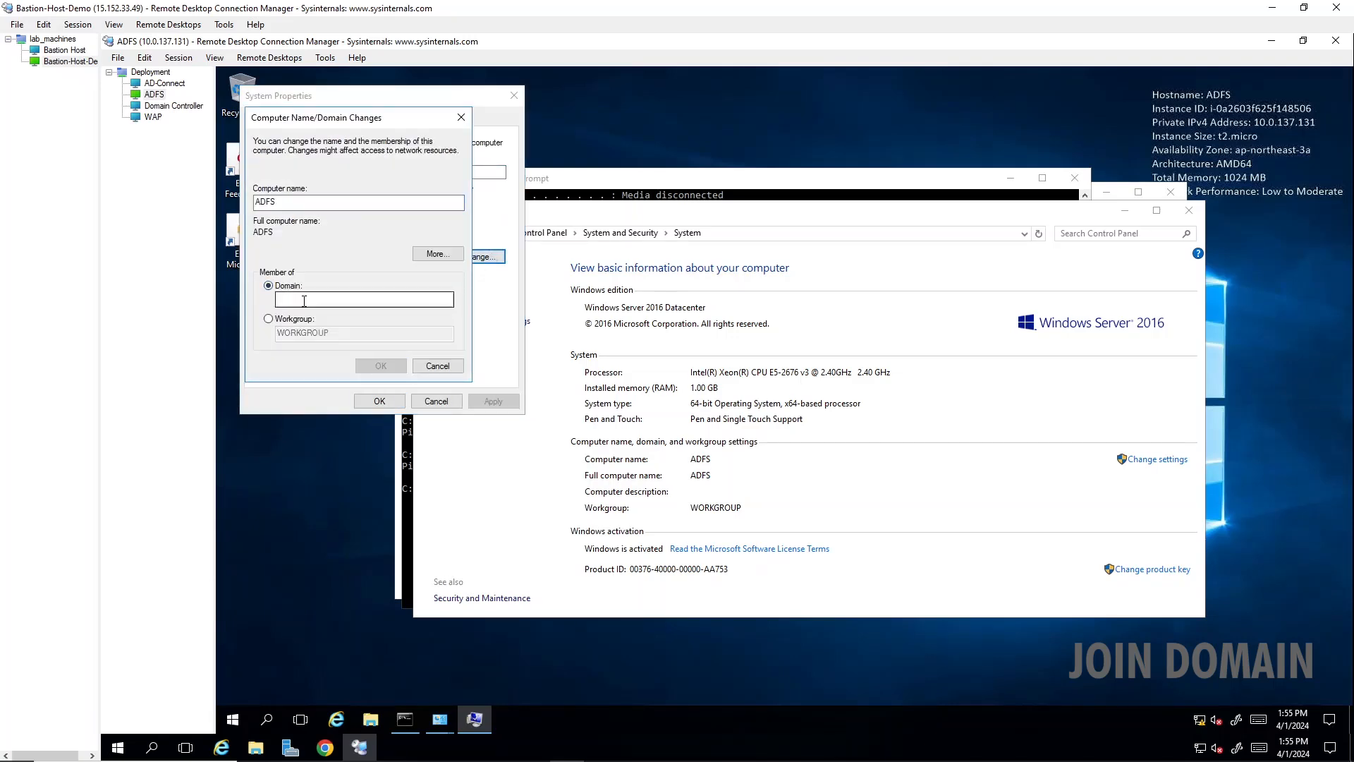
left_click(304, 302)
type("bfff")
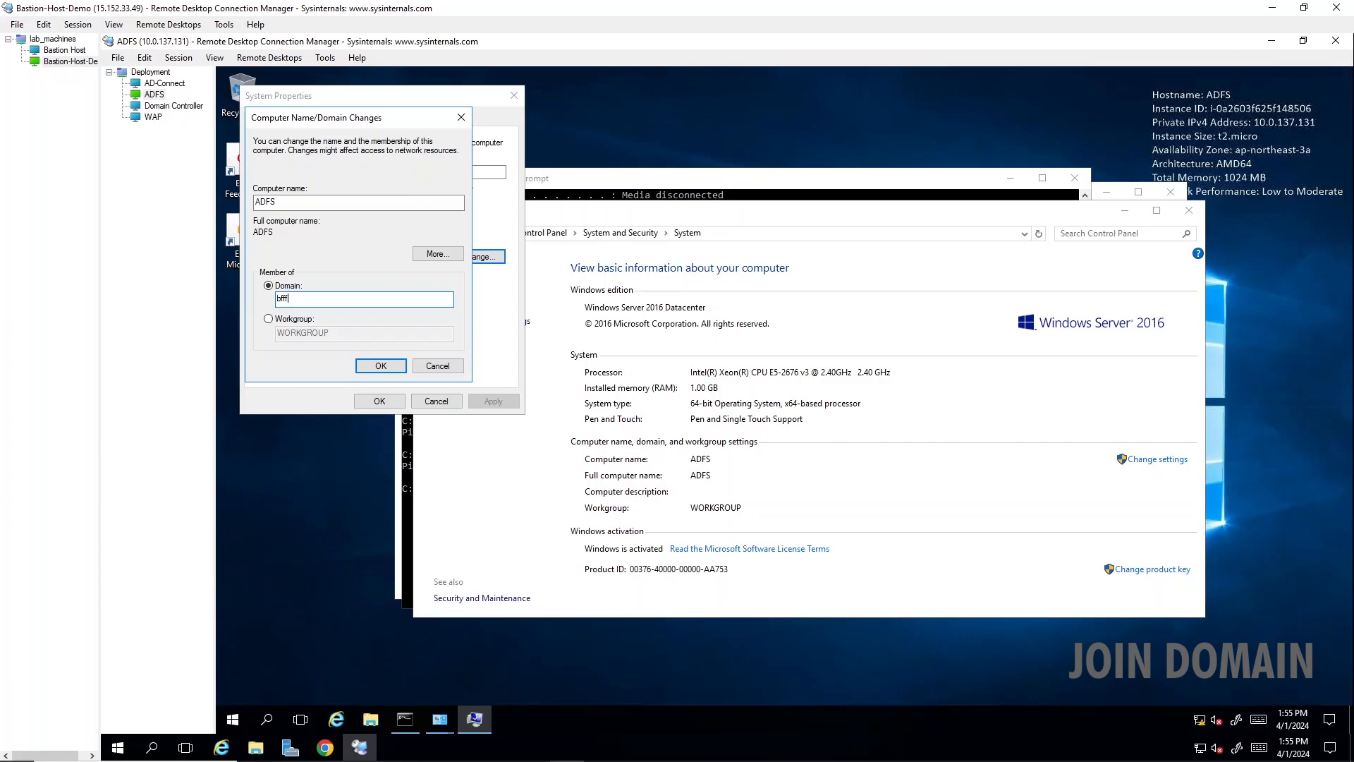
type("cloudns.be")
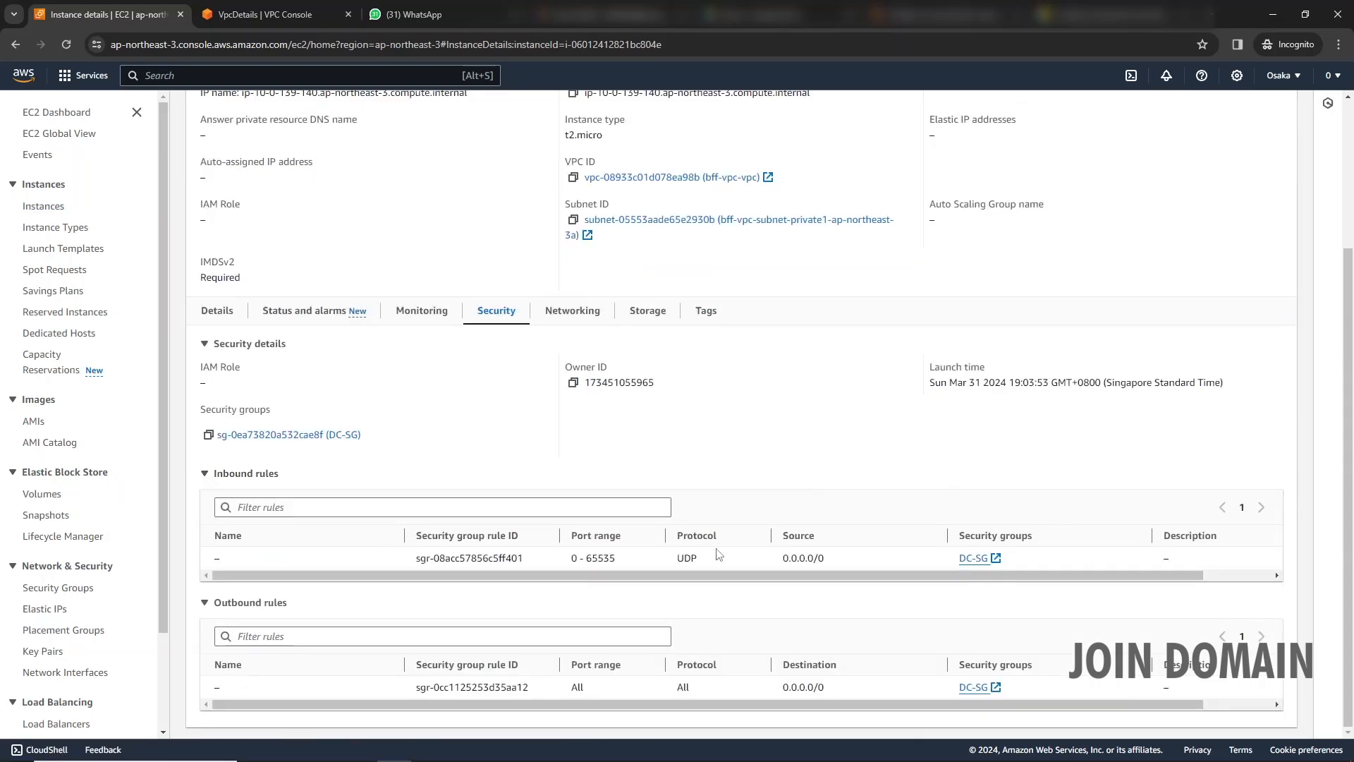
- In the AWS console, change the DC-SG security group's inbound rule type to All traffic and save the rules
left_click(974, 558)
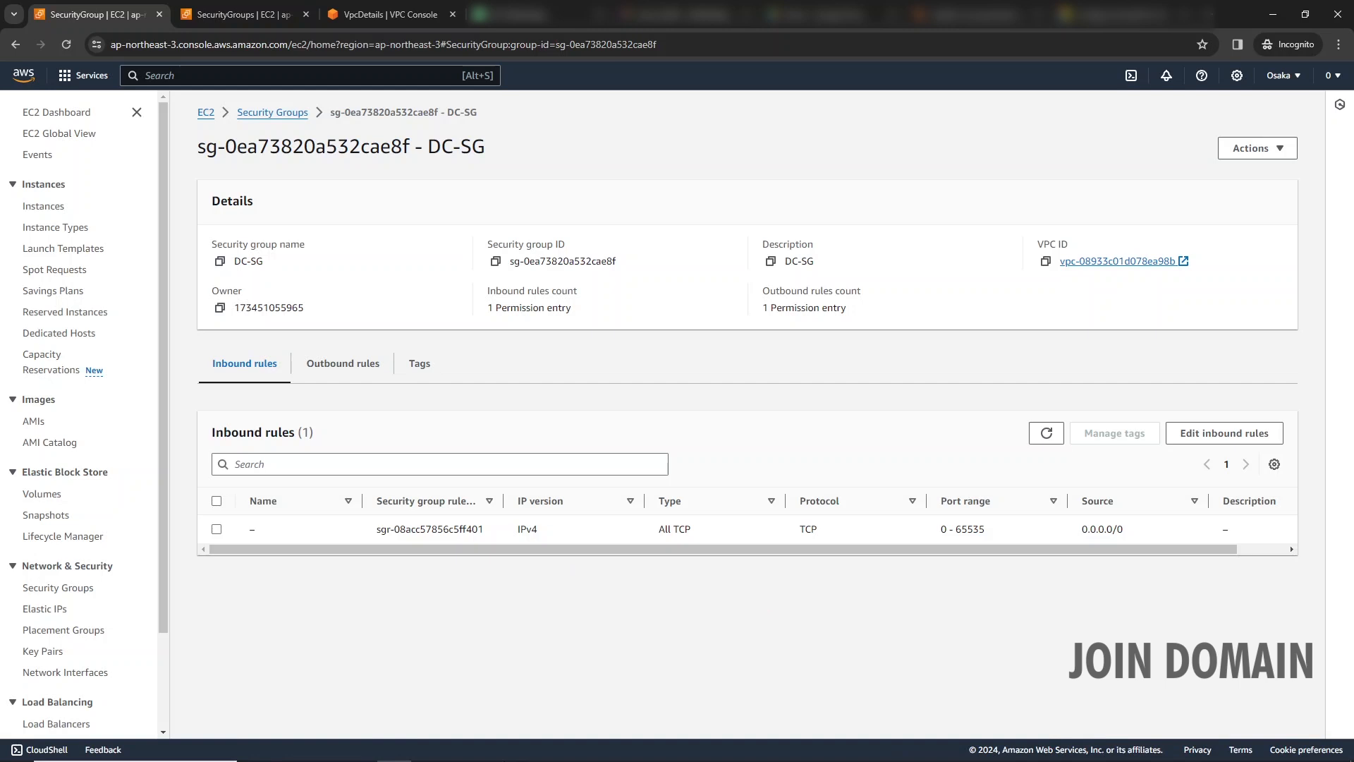
left_click(1228, 434)
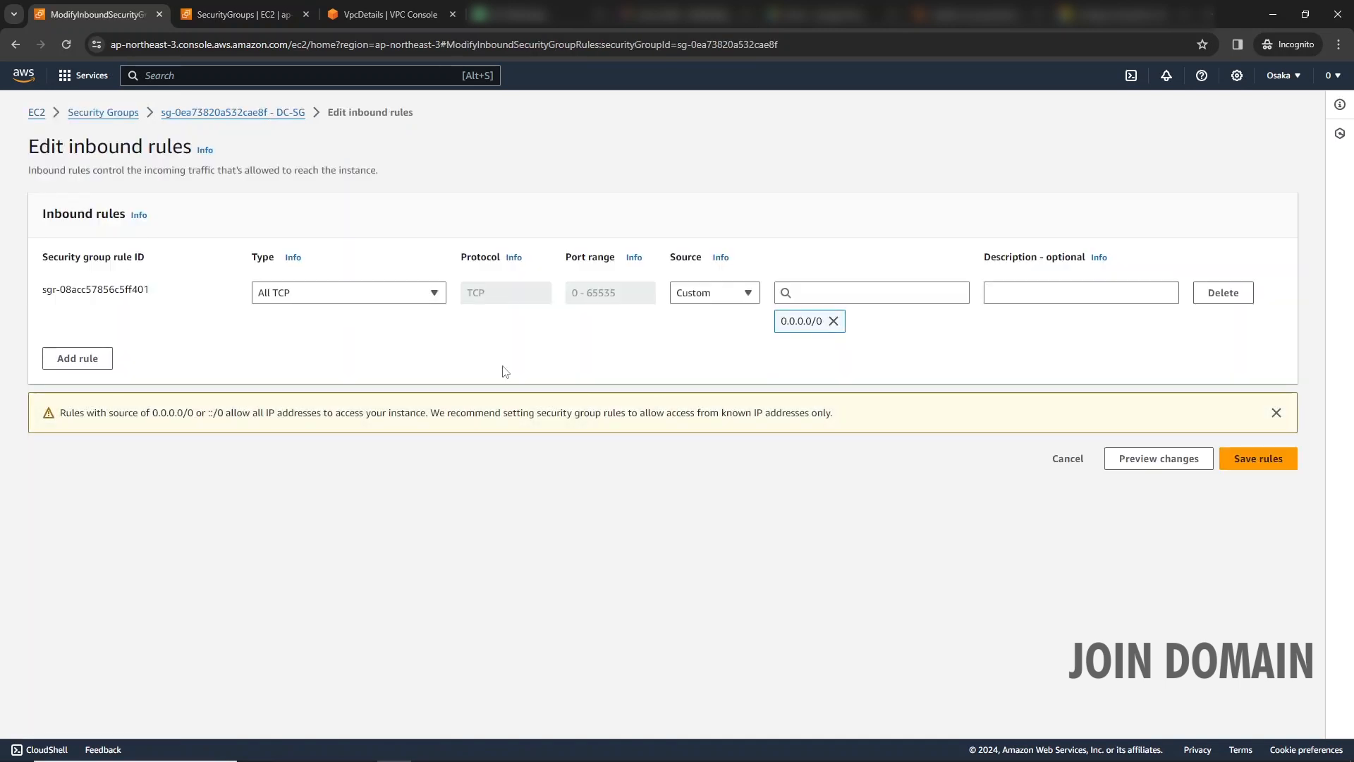
left_click(423, 298)
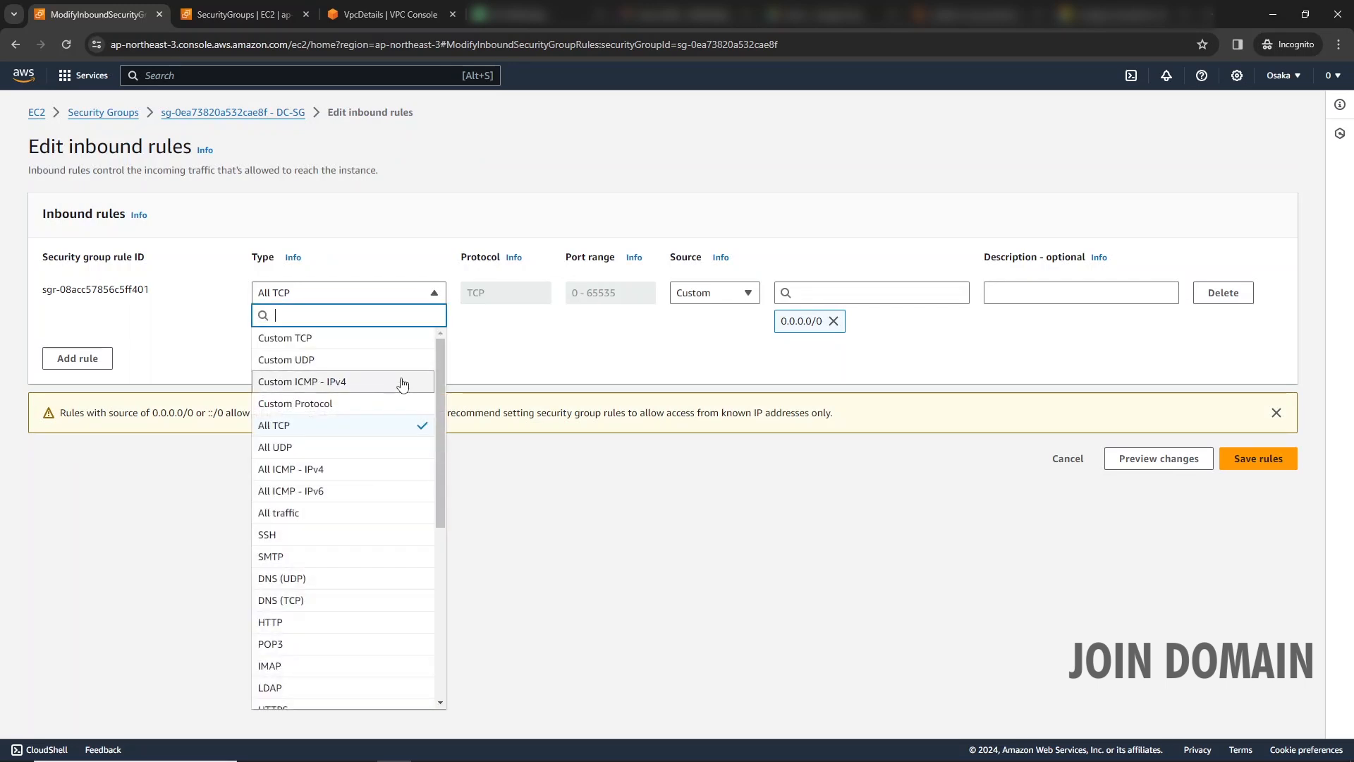
left_click(366, 515)
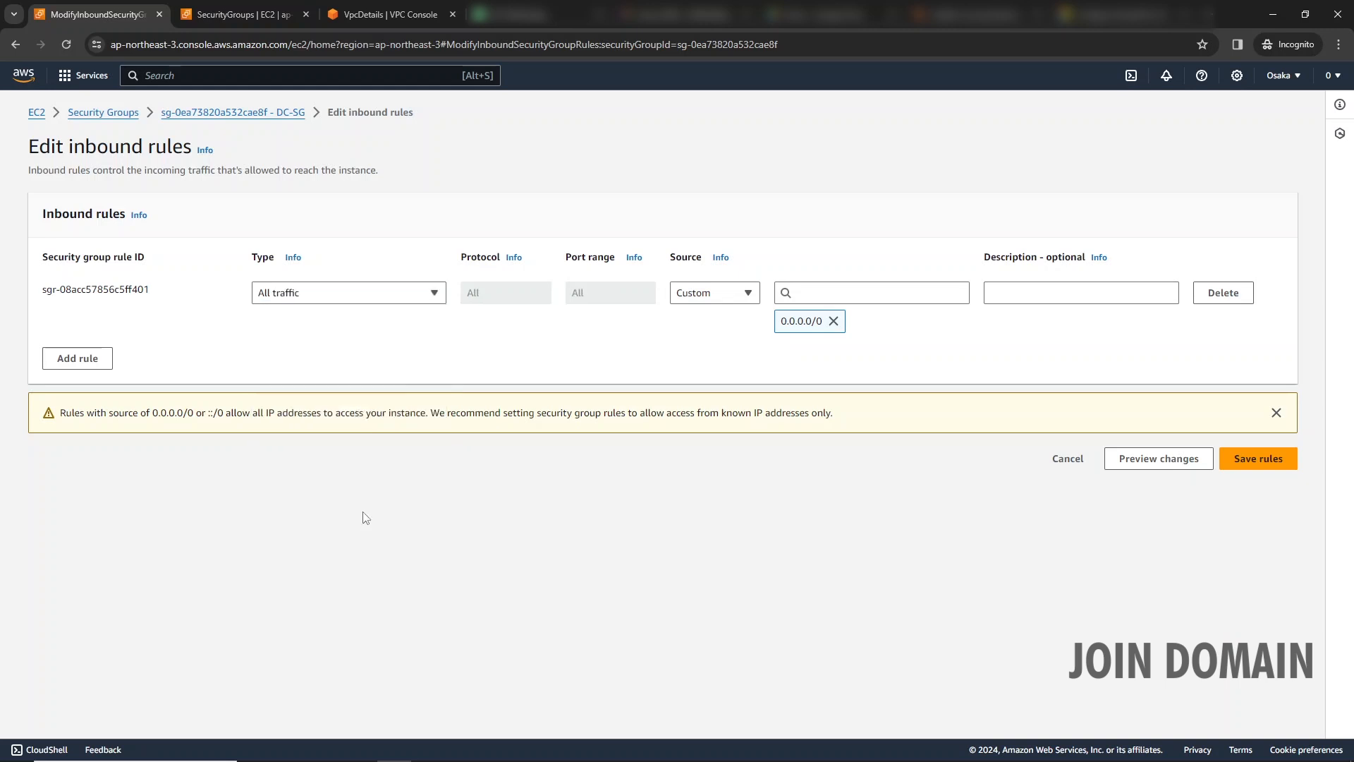
left_click(1262, 460)
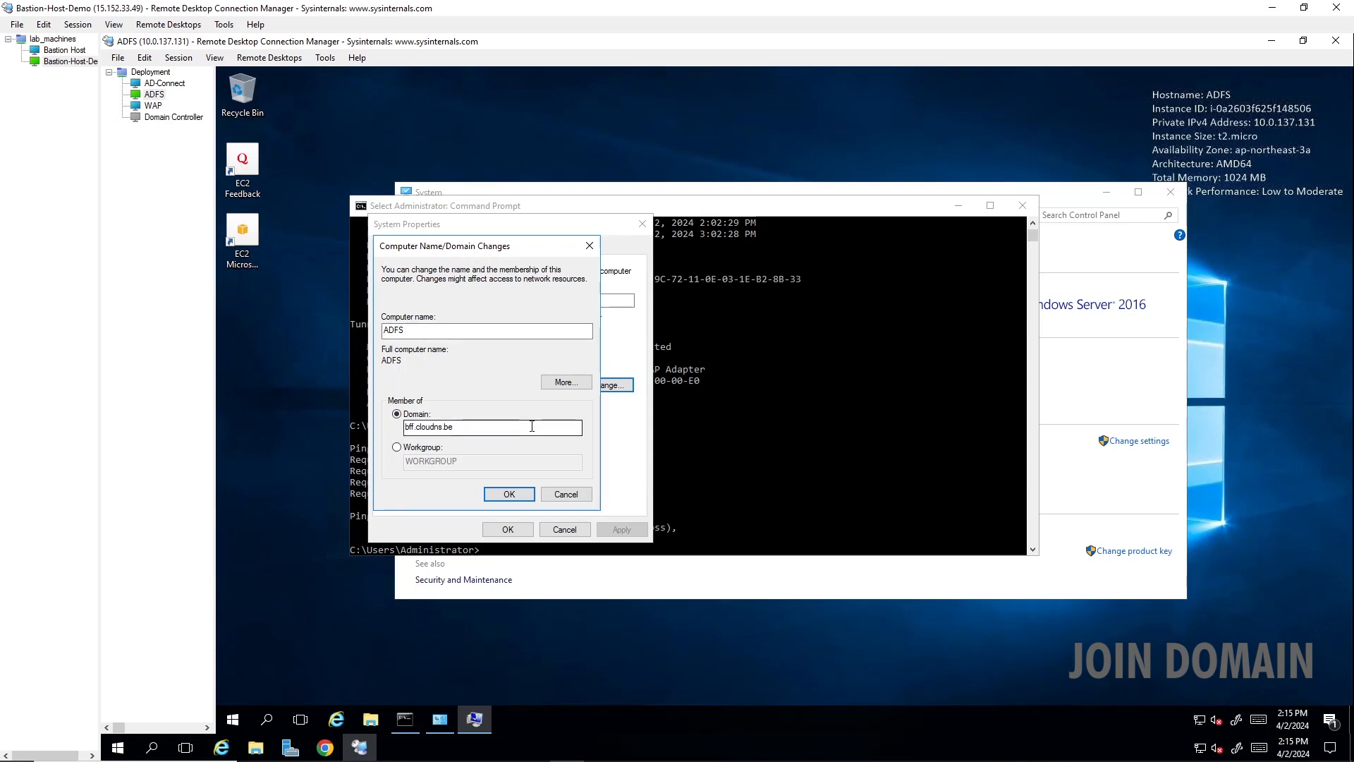
- Submit the bff.cloudns.be domain join on the ADFS server, authenticating as adfsservice with the account password
left_click(509, 495)
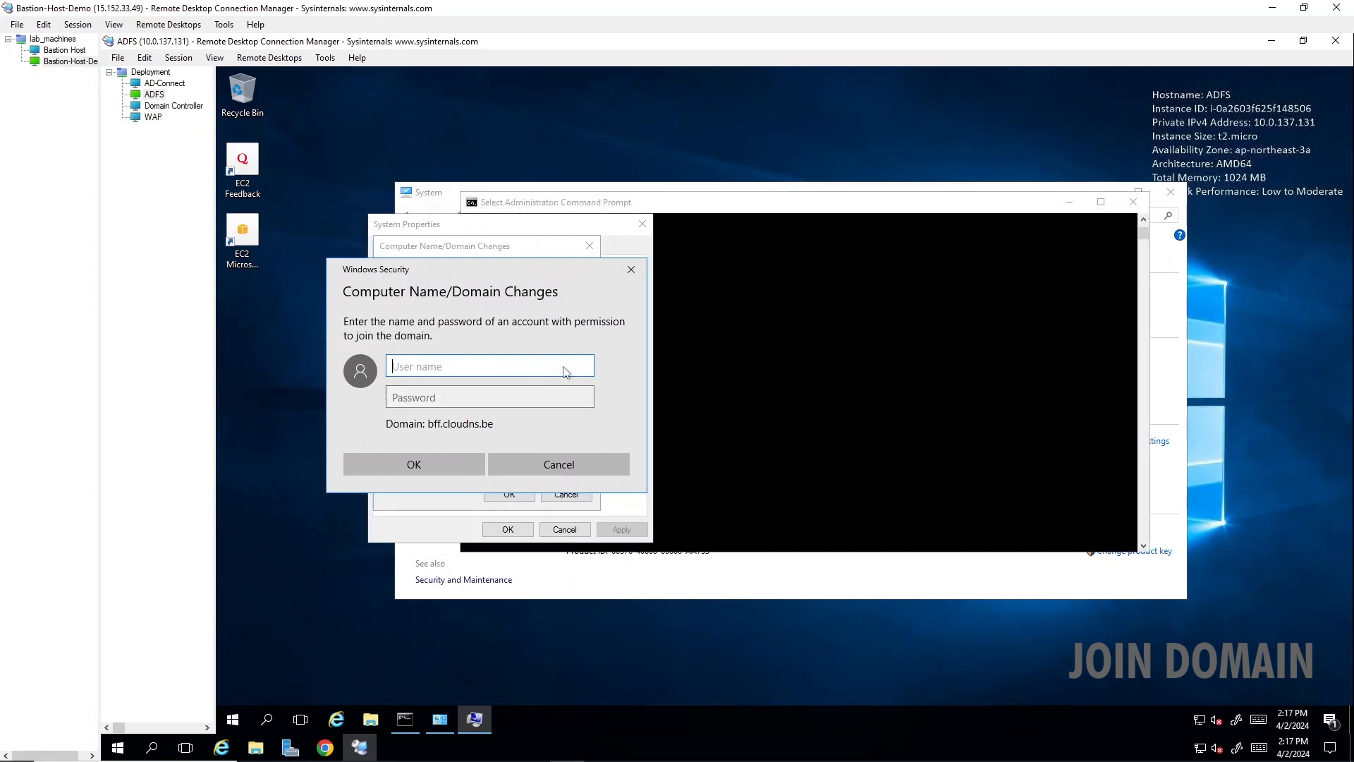
type("adfsservice")
key("Tab")
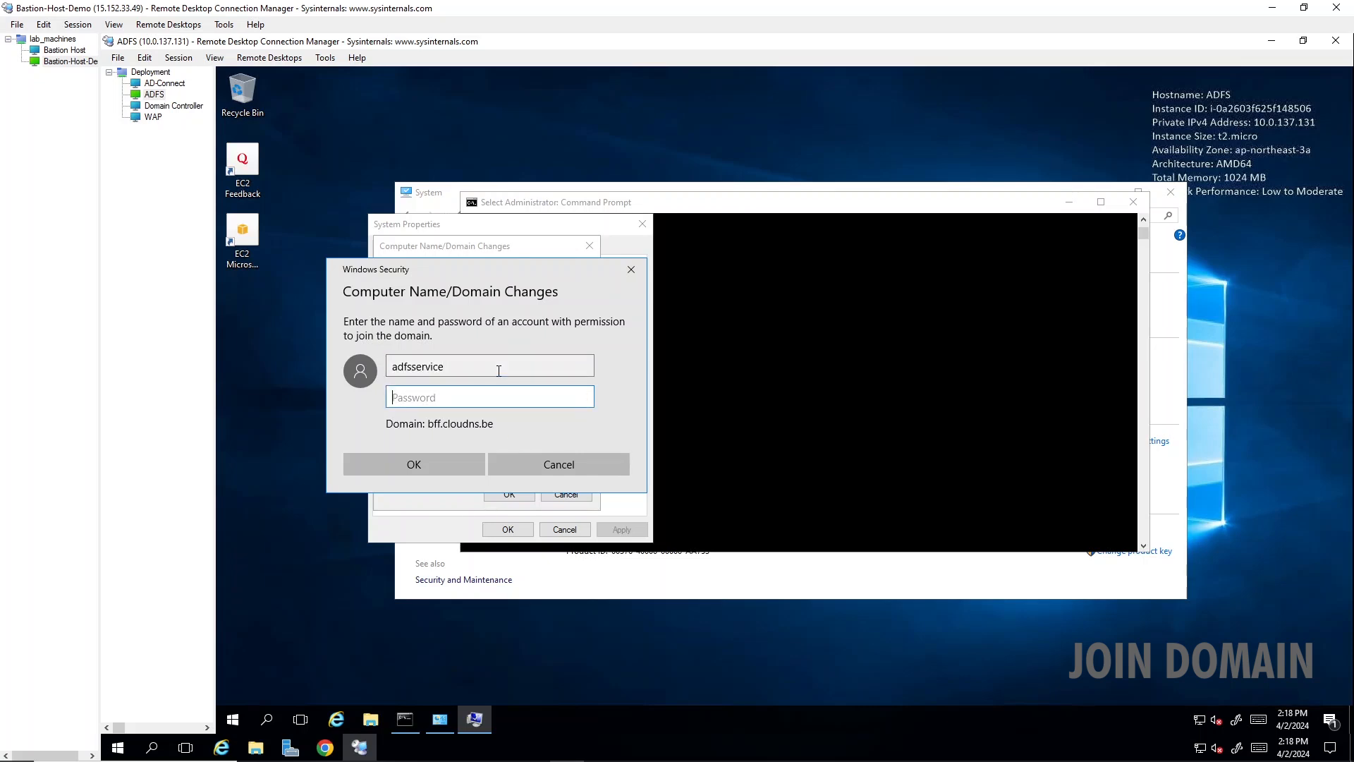
type("••••••••••••")
key("Return")
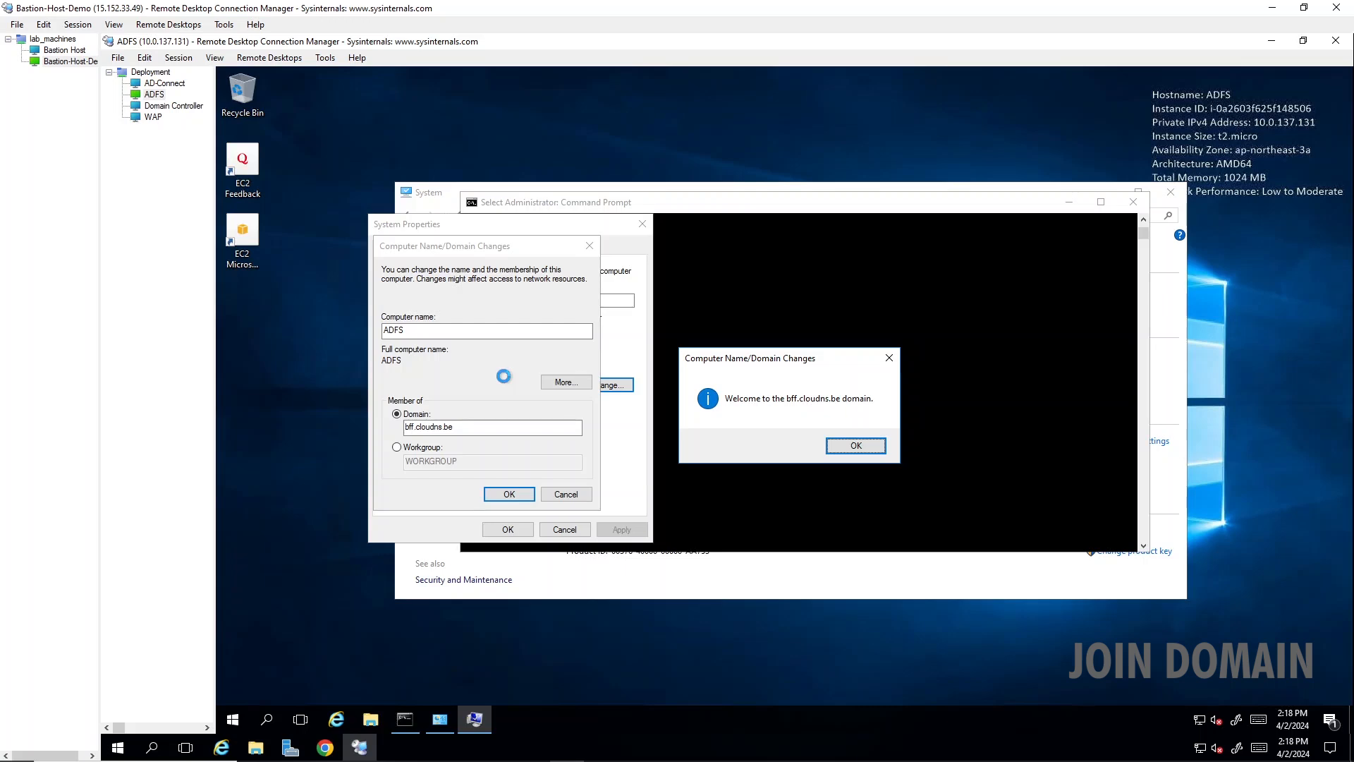
left_click(846, 446)
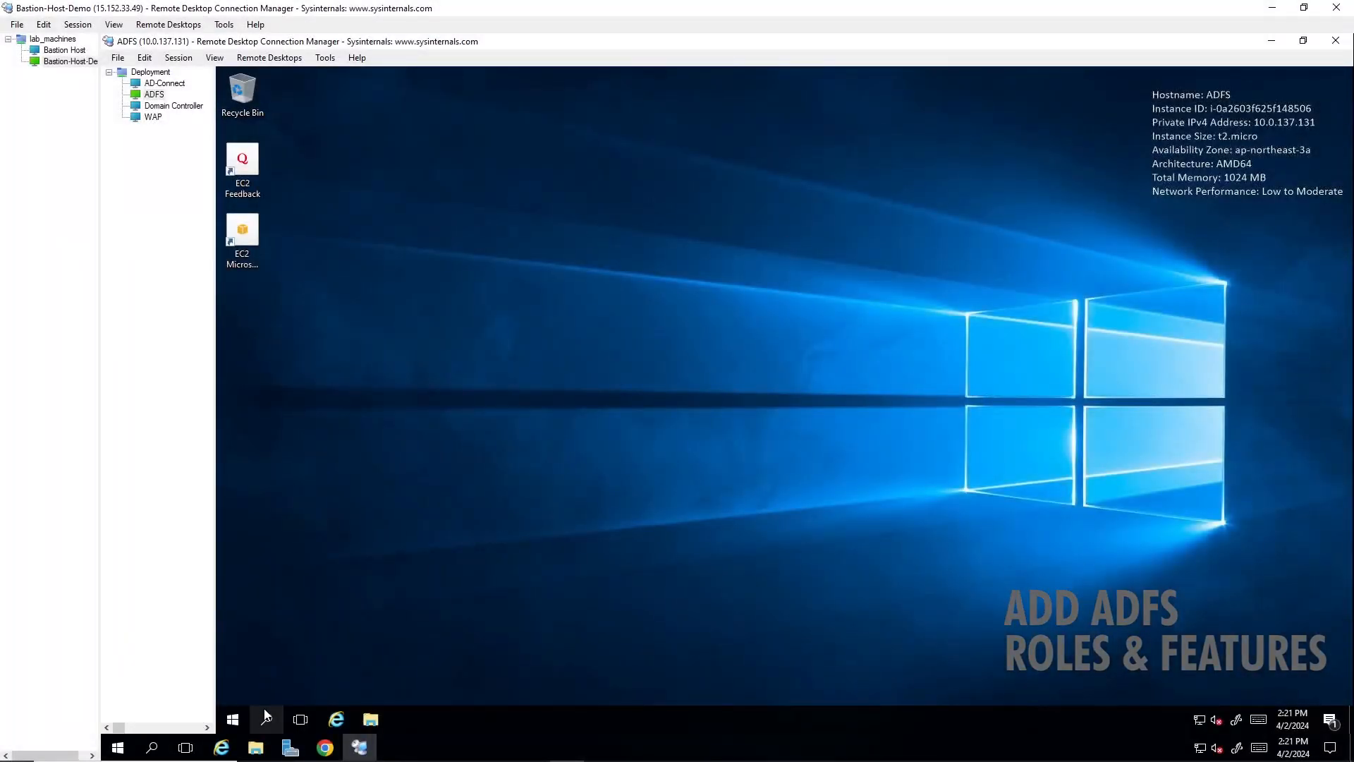
- Search for Server Manager on the ADFS server, open it and start the Add Roles and Features Wizard
left_click(266, 717)
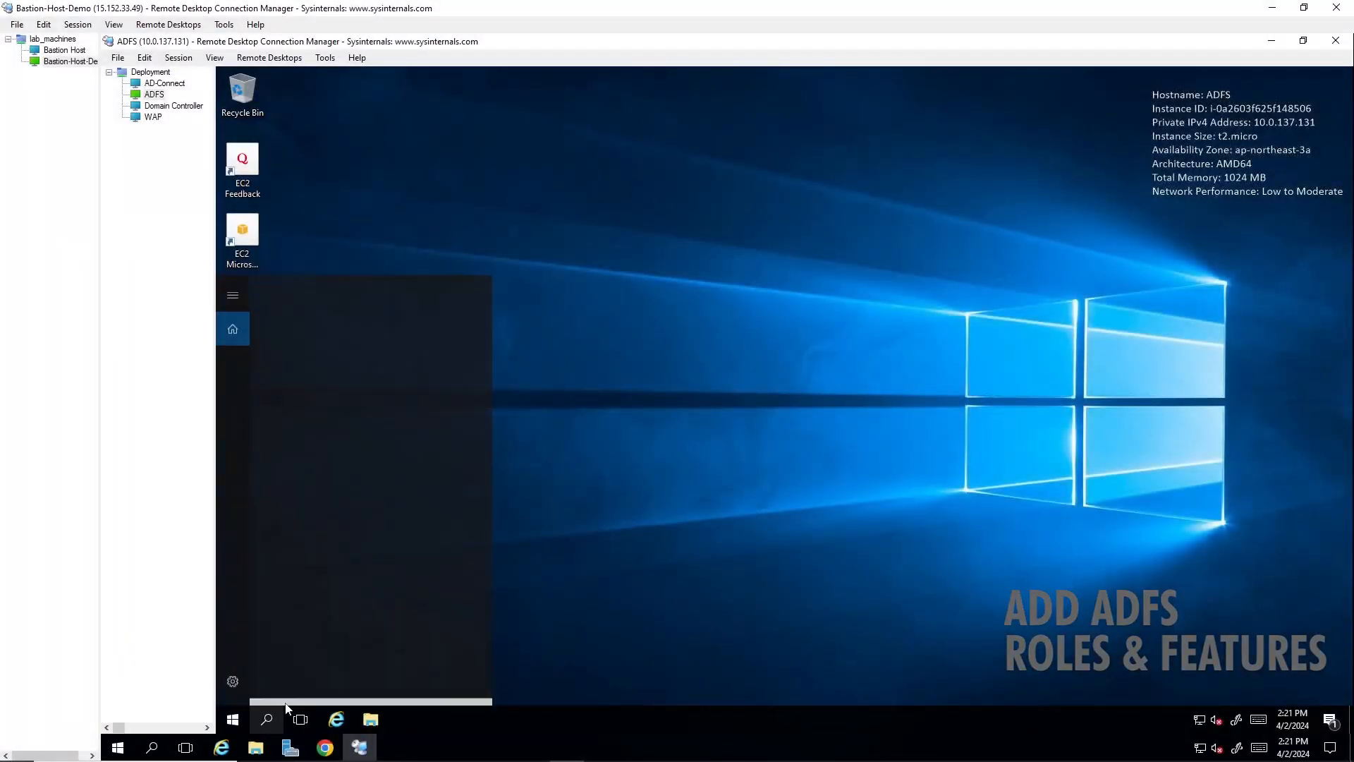
type("server")
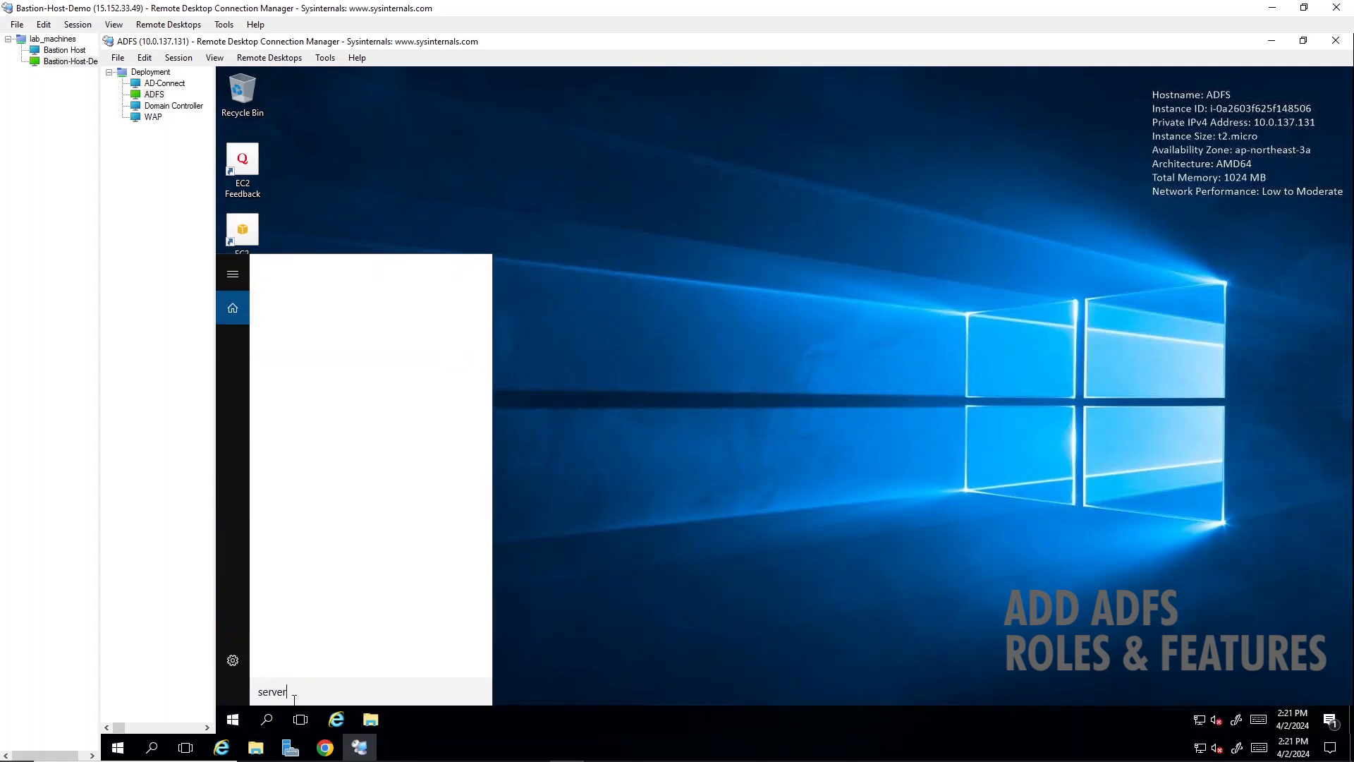
key("Return")
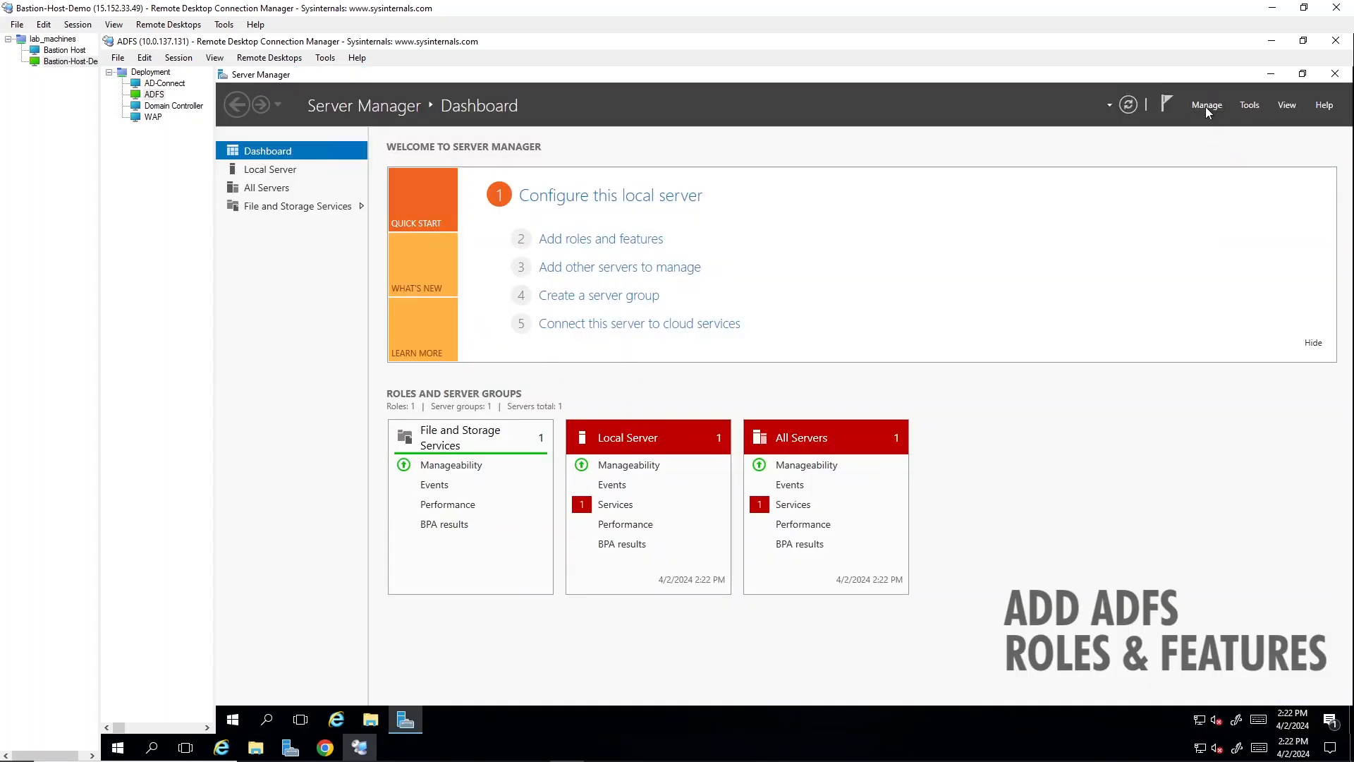
left_click(1204, 107)
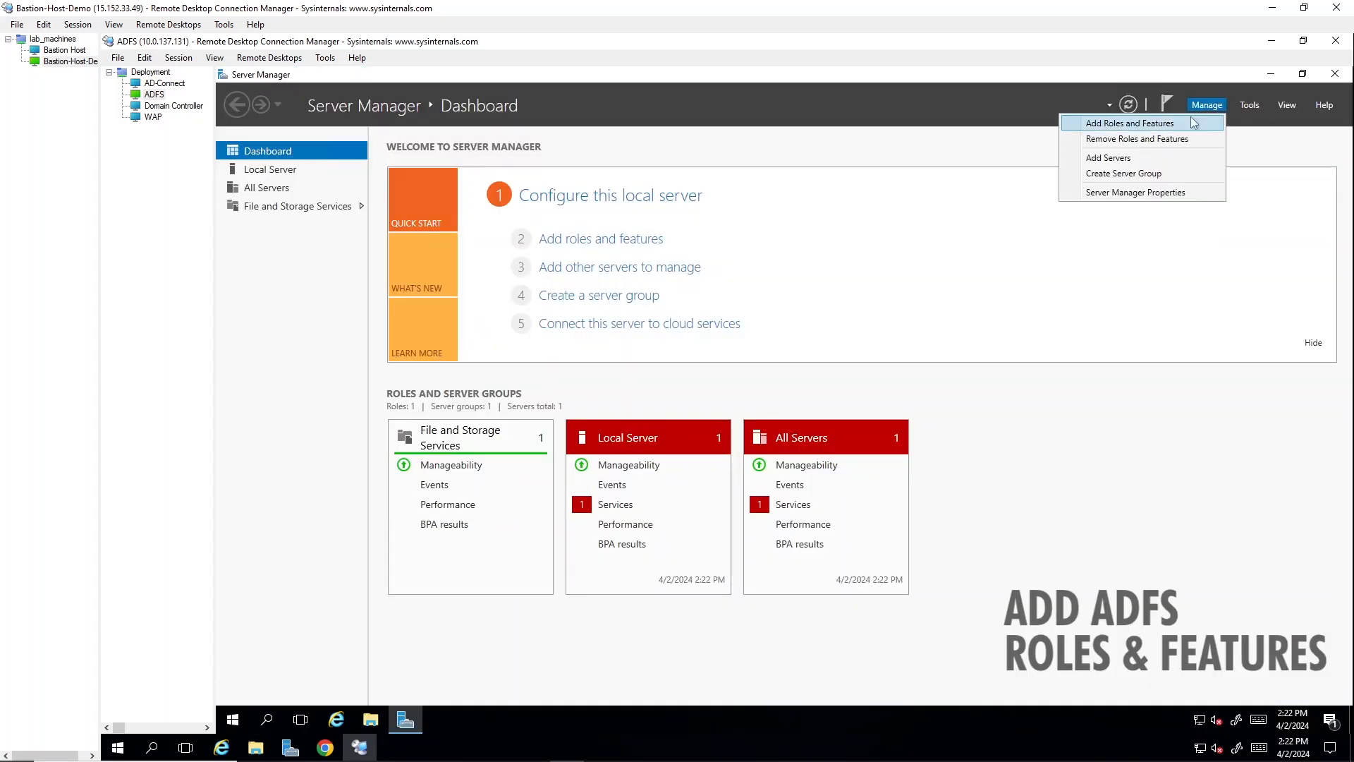
left_click(1192, 123)
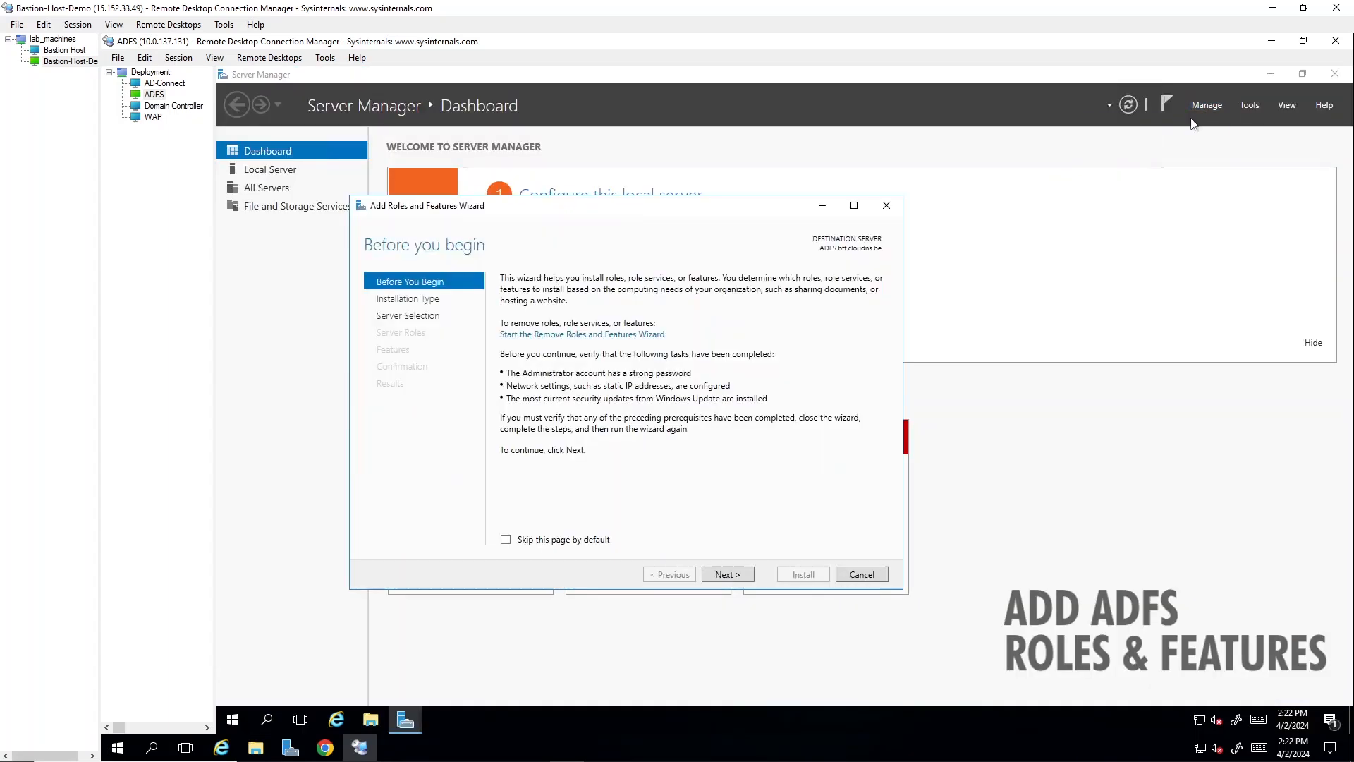
- Accept the role-based or feature-based installation type and ADFS.bff.cloudns.be as the destination server
left_click(727, 575)
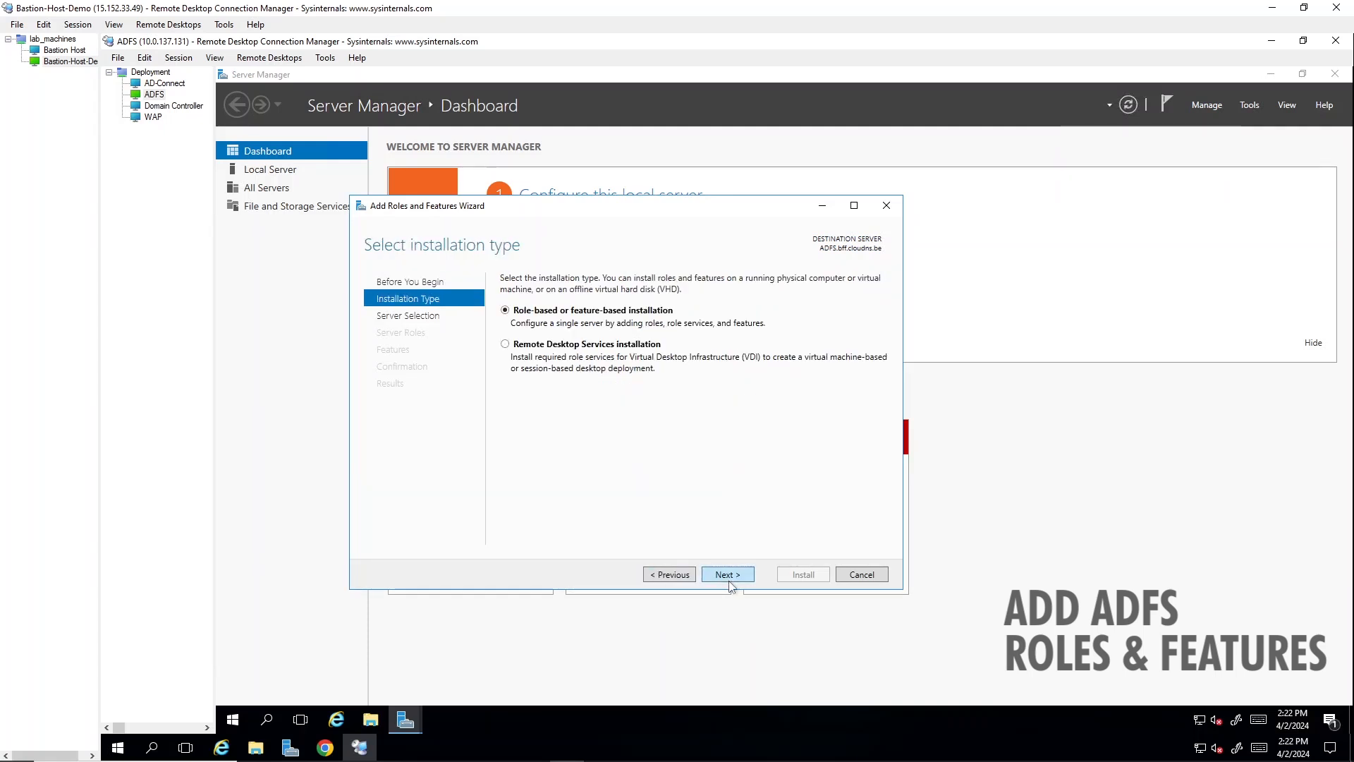
left_click(728, 576)
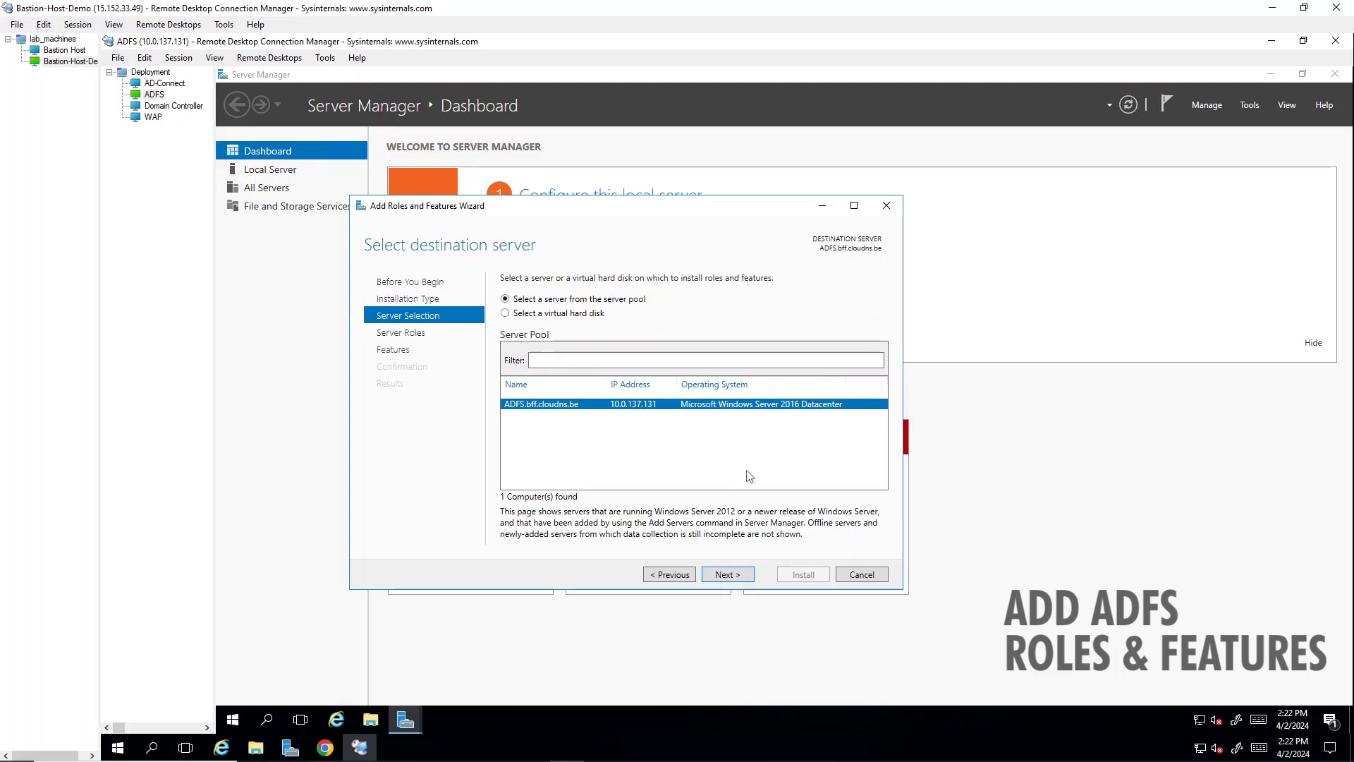
left_click(725, 575)
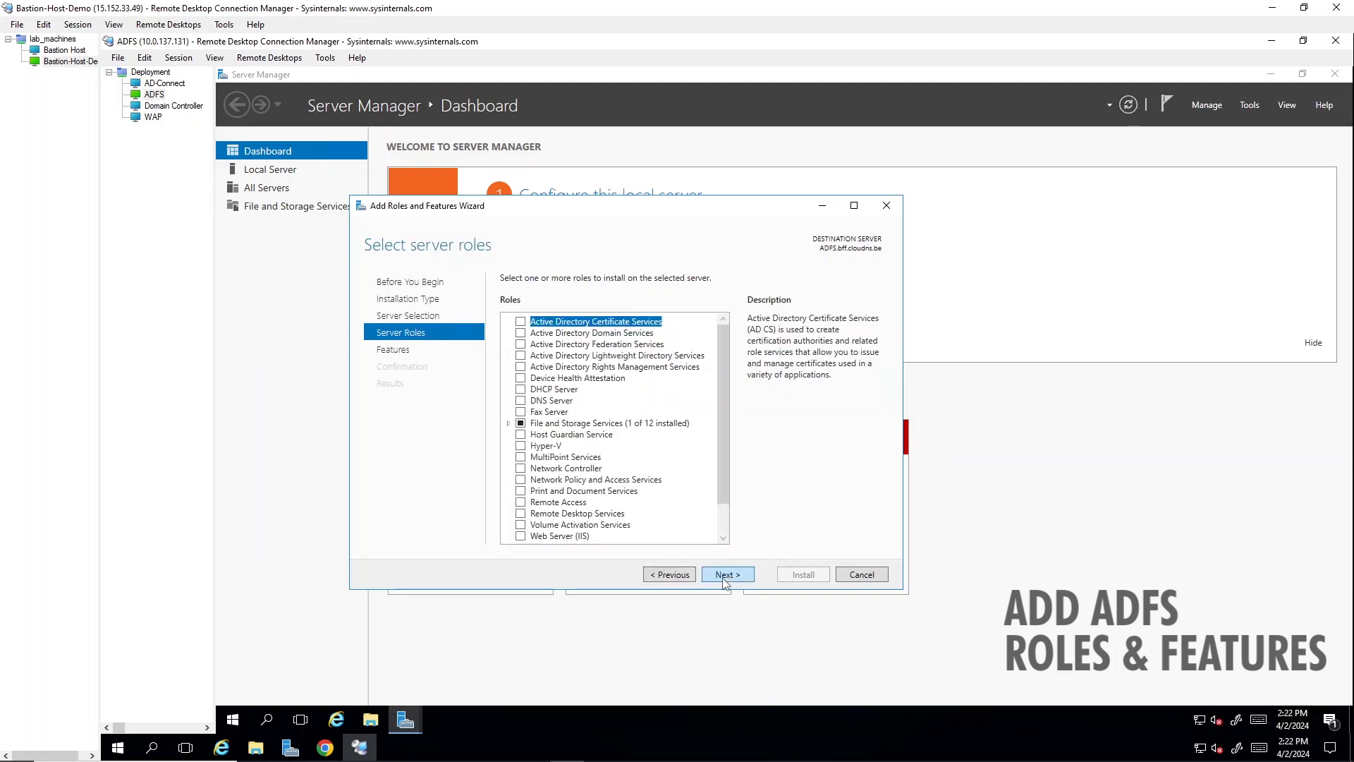
- Install the Active Directory Federation Services role with the default features and close the wizard when installation completes
left_click(521, 344)
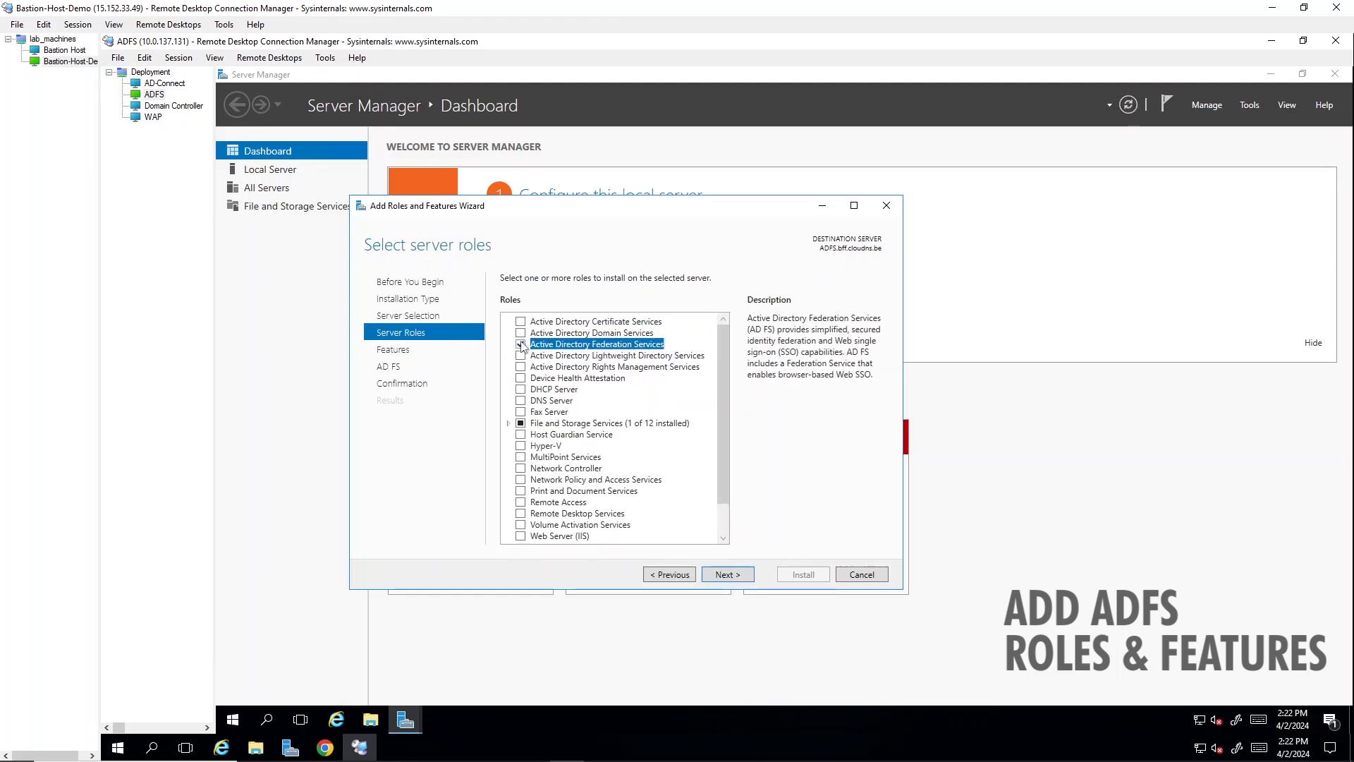
left_click(725, 575)
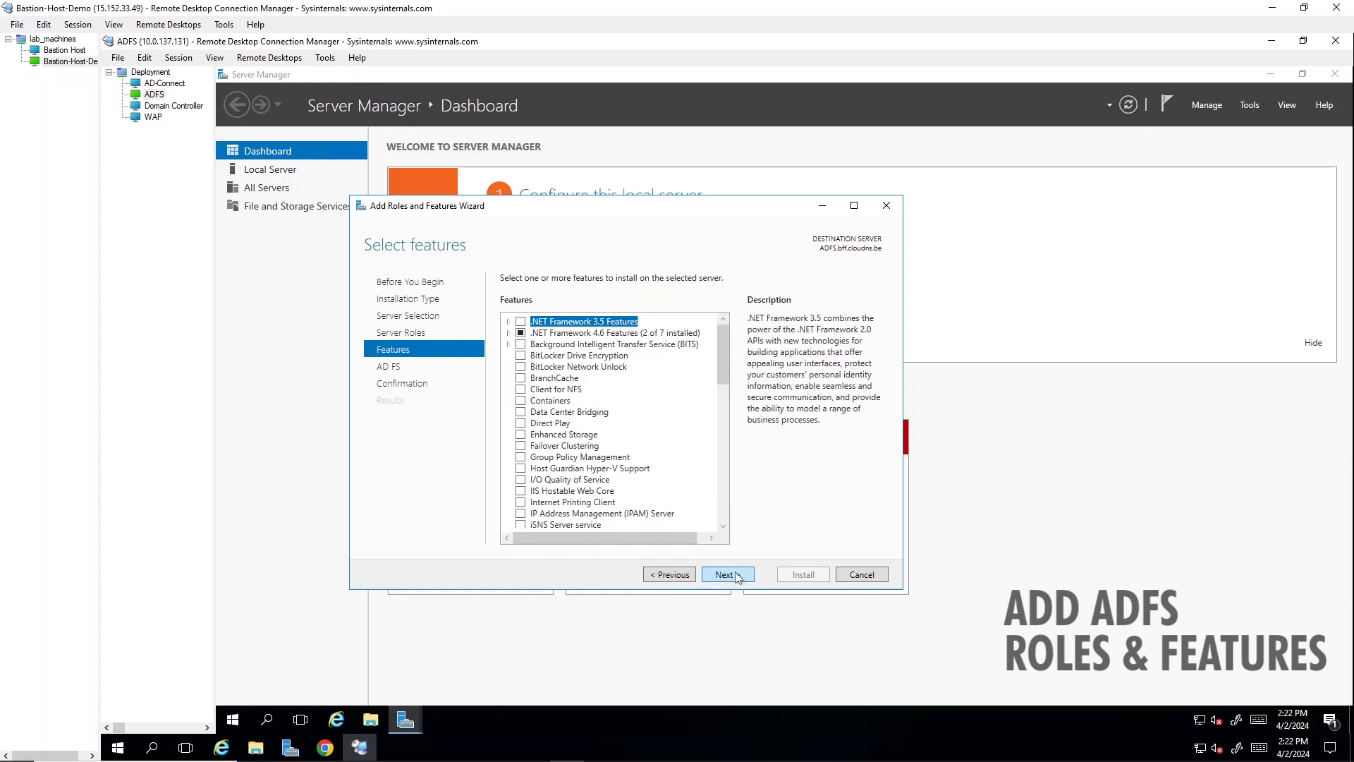
left_click(737, 578)
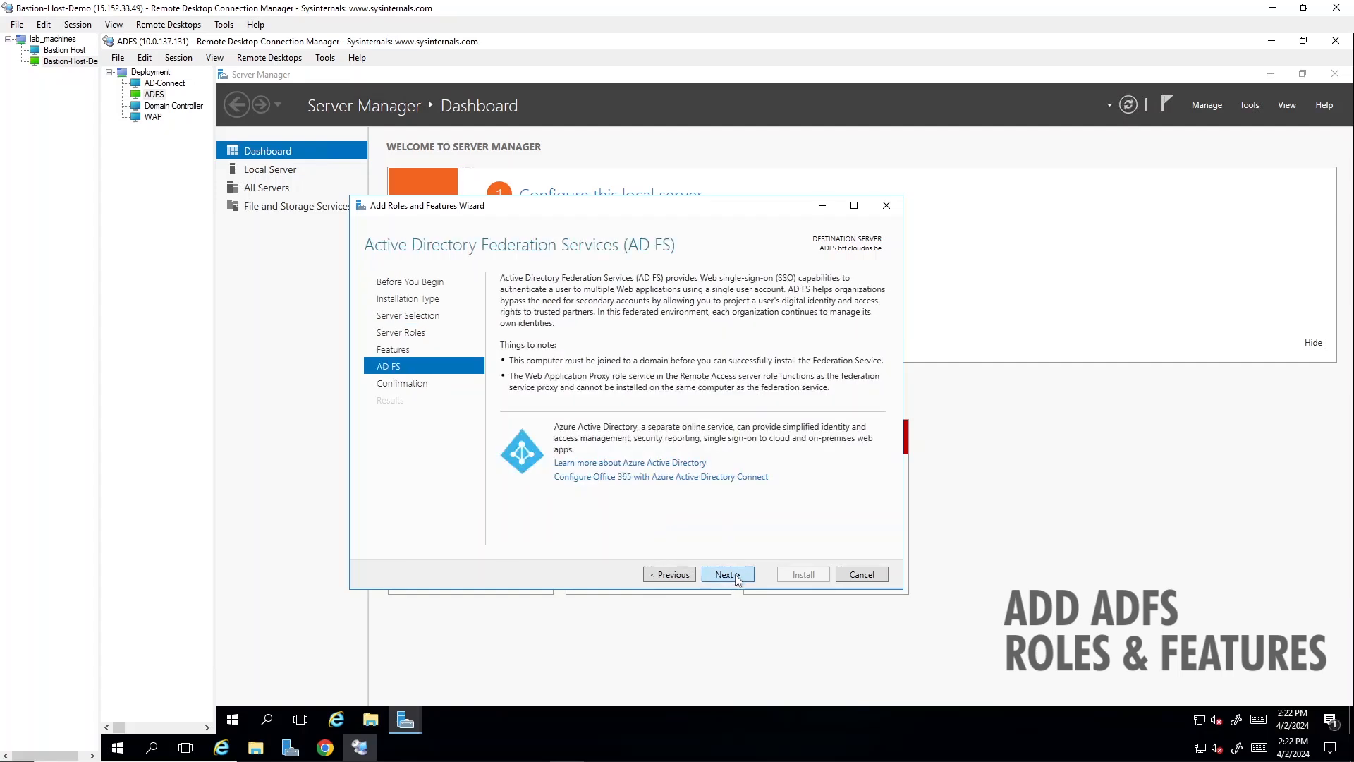
left_click(735, 576)
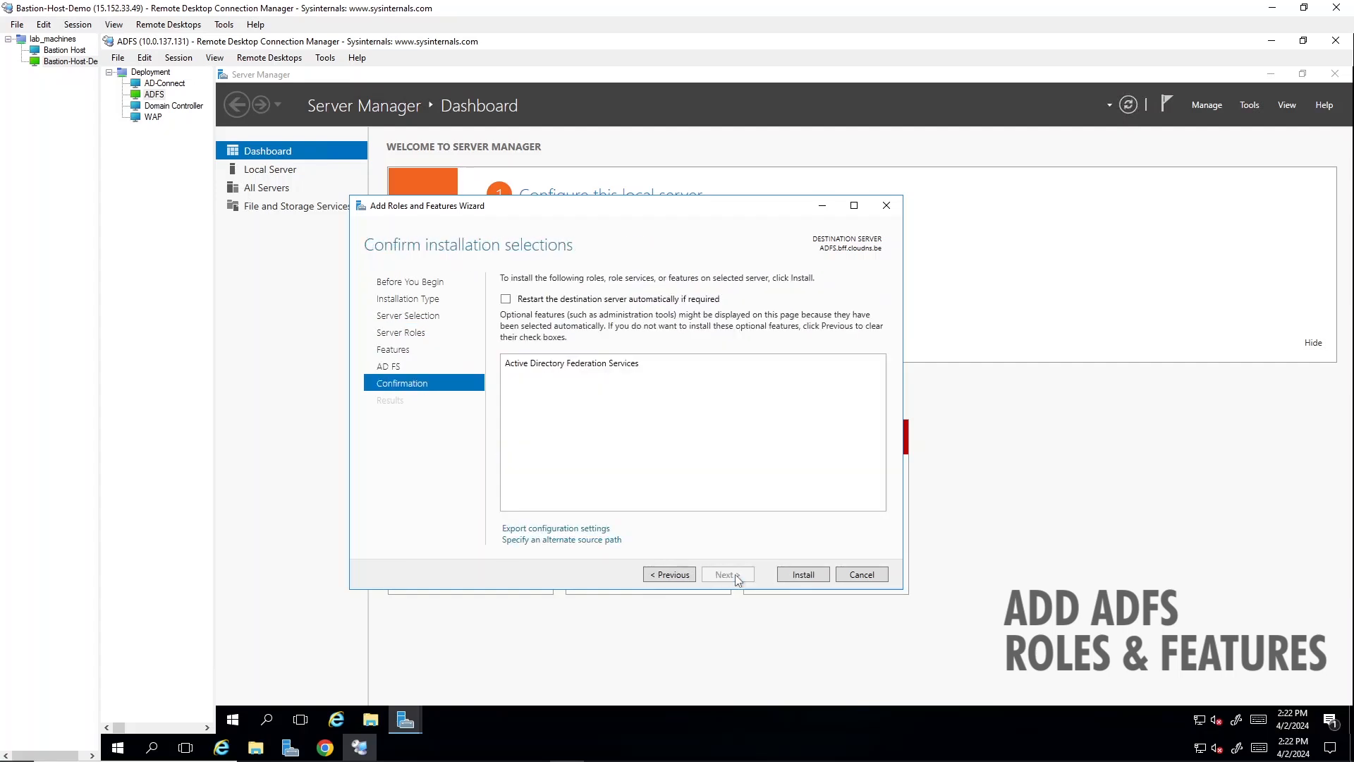
left_click(807, 576)
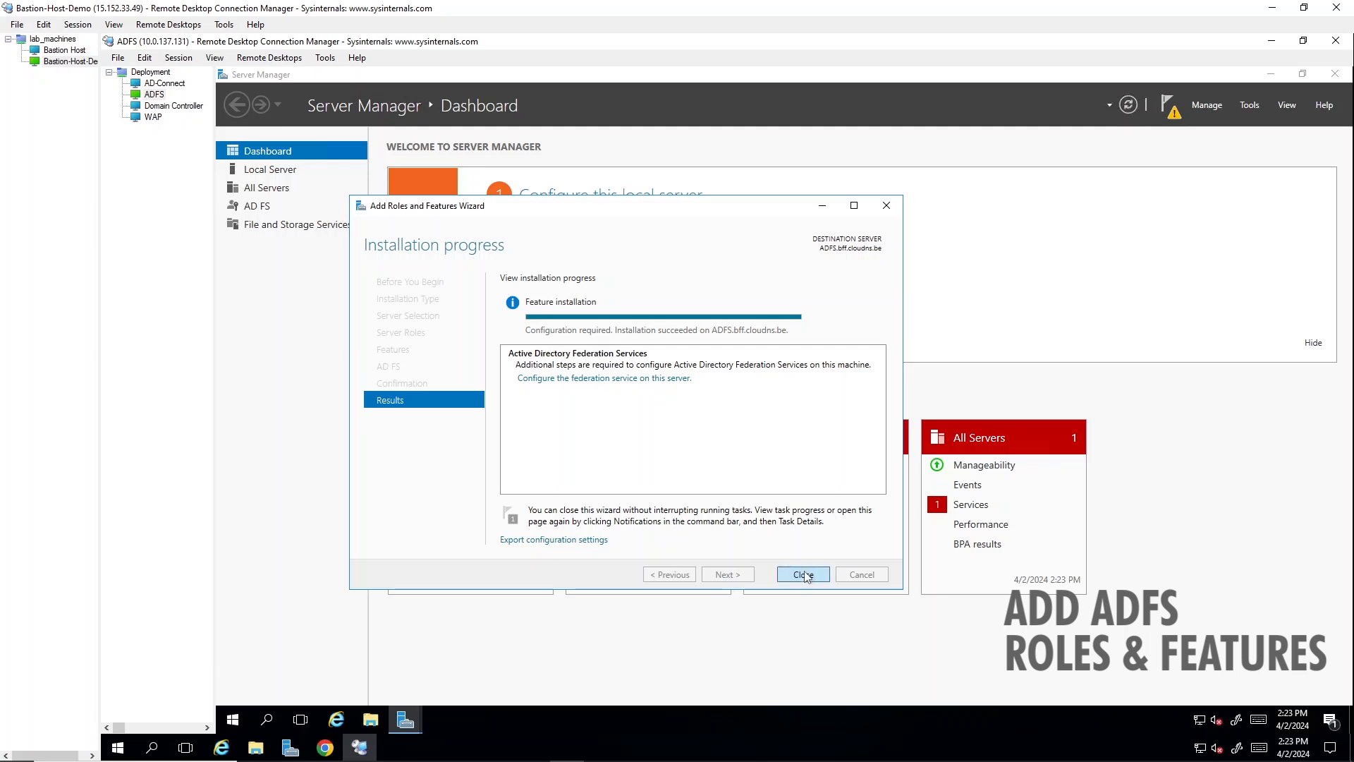
left_click(803, 575)
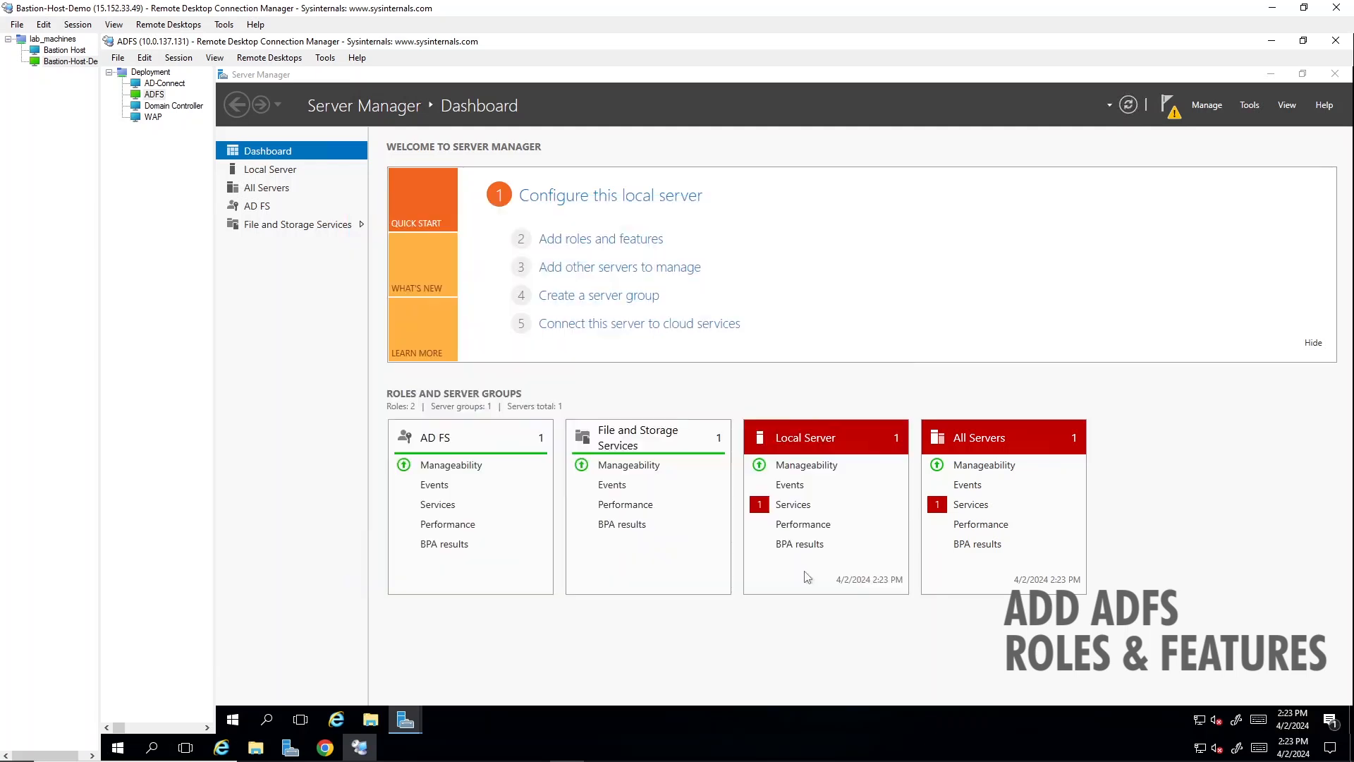
- Start configuring the federation service on this server, creating the first federation server in a federation server farm
left_click(1167, 106)
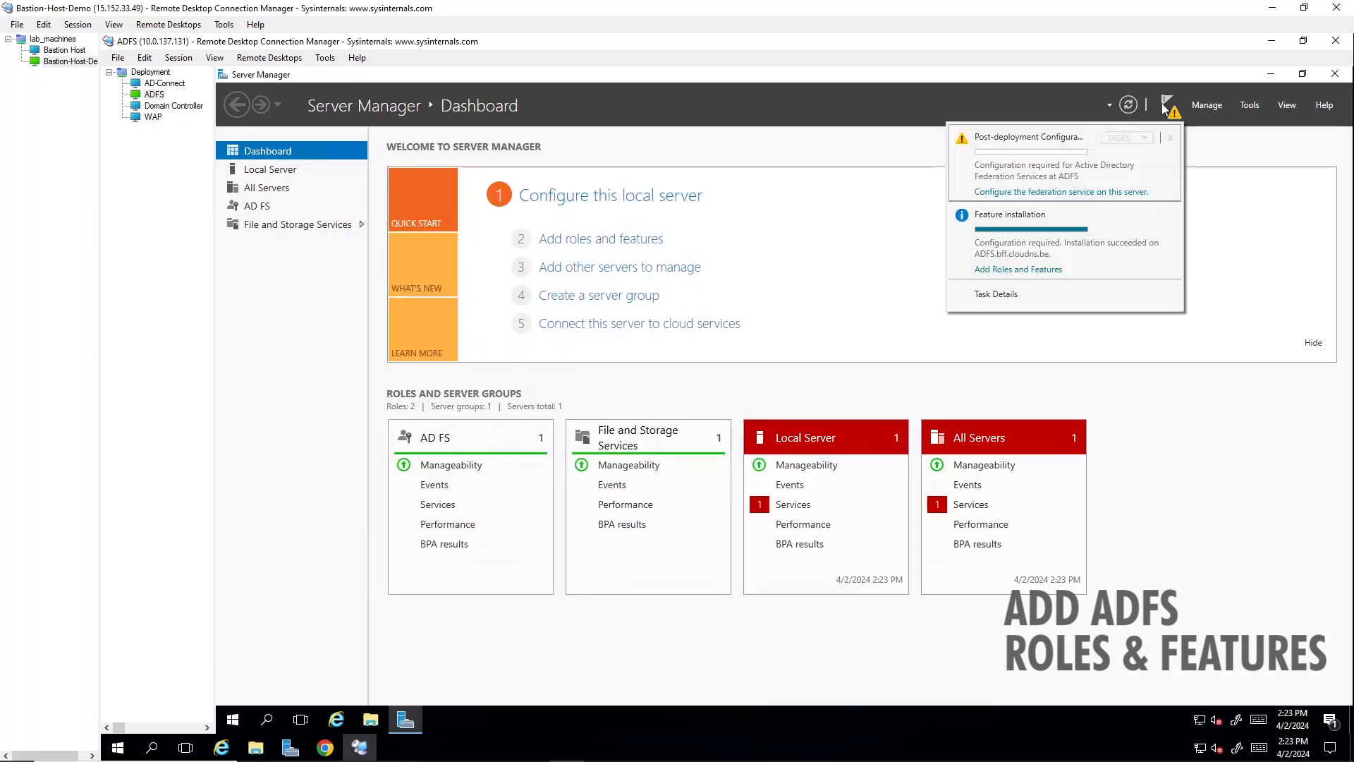
left_click(1114, 194)
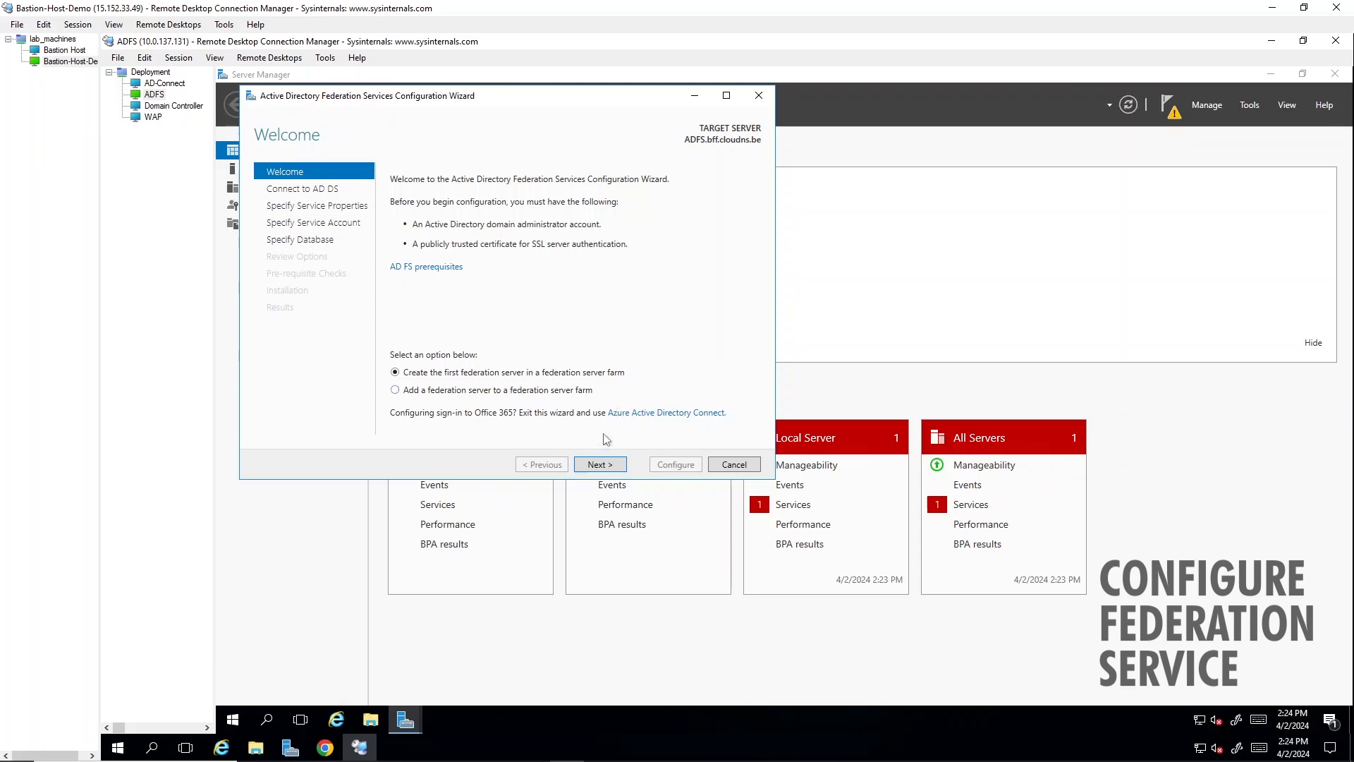
left_click(600, 465)
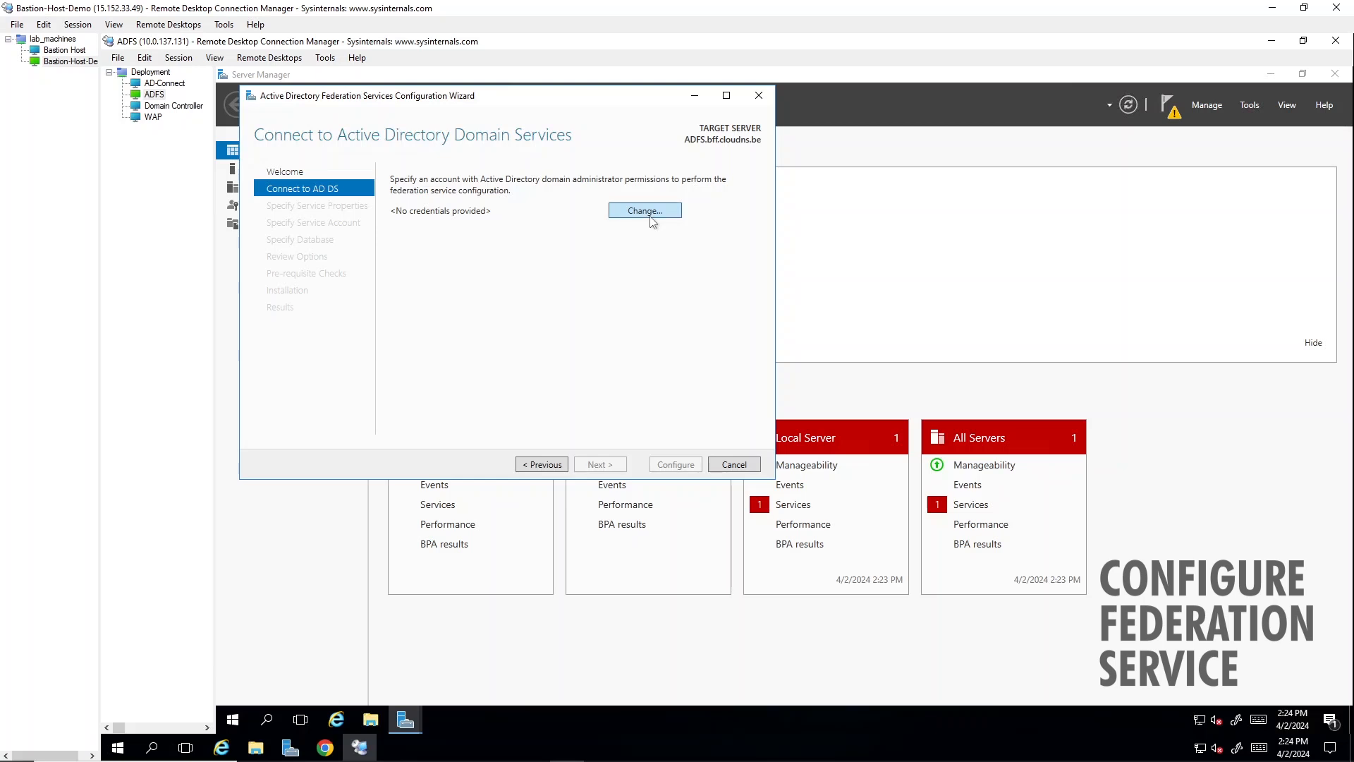
- Supply the adfsservice account name and password for connecting to AD DS, continue to the service properties and view the available SSL certificates
left_click(650, 221)
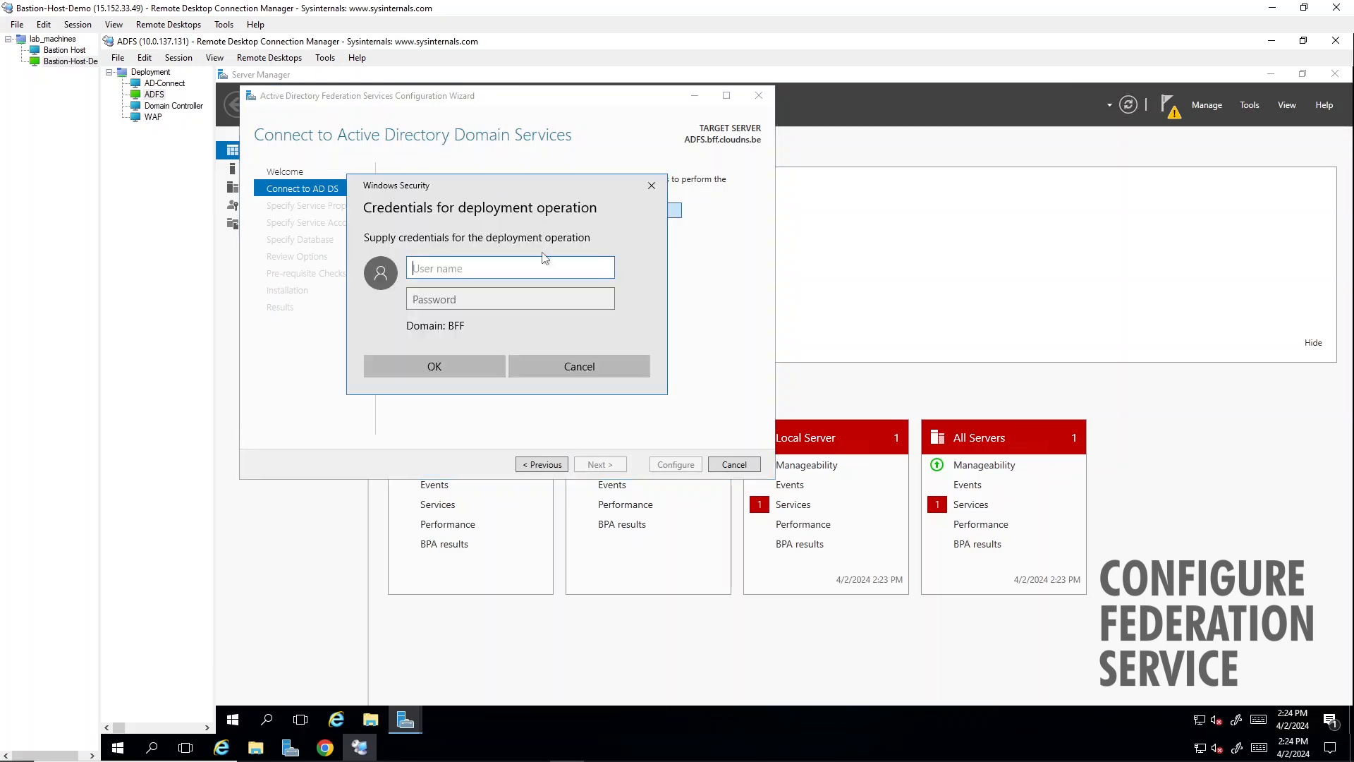
type("adfsservice")
key("Tab")
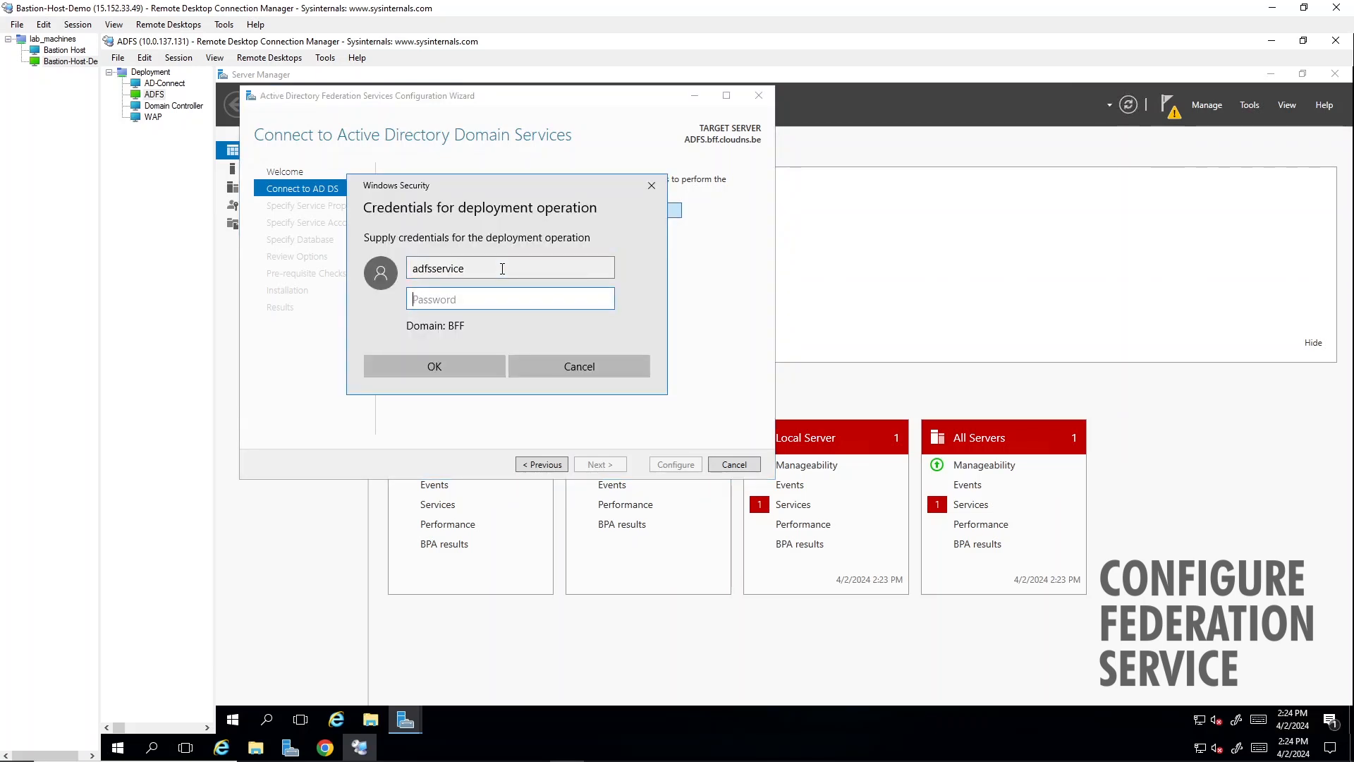
type("•••••••••••••••")
key("Return")
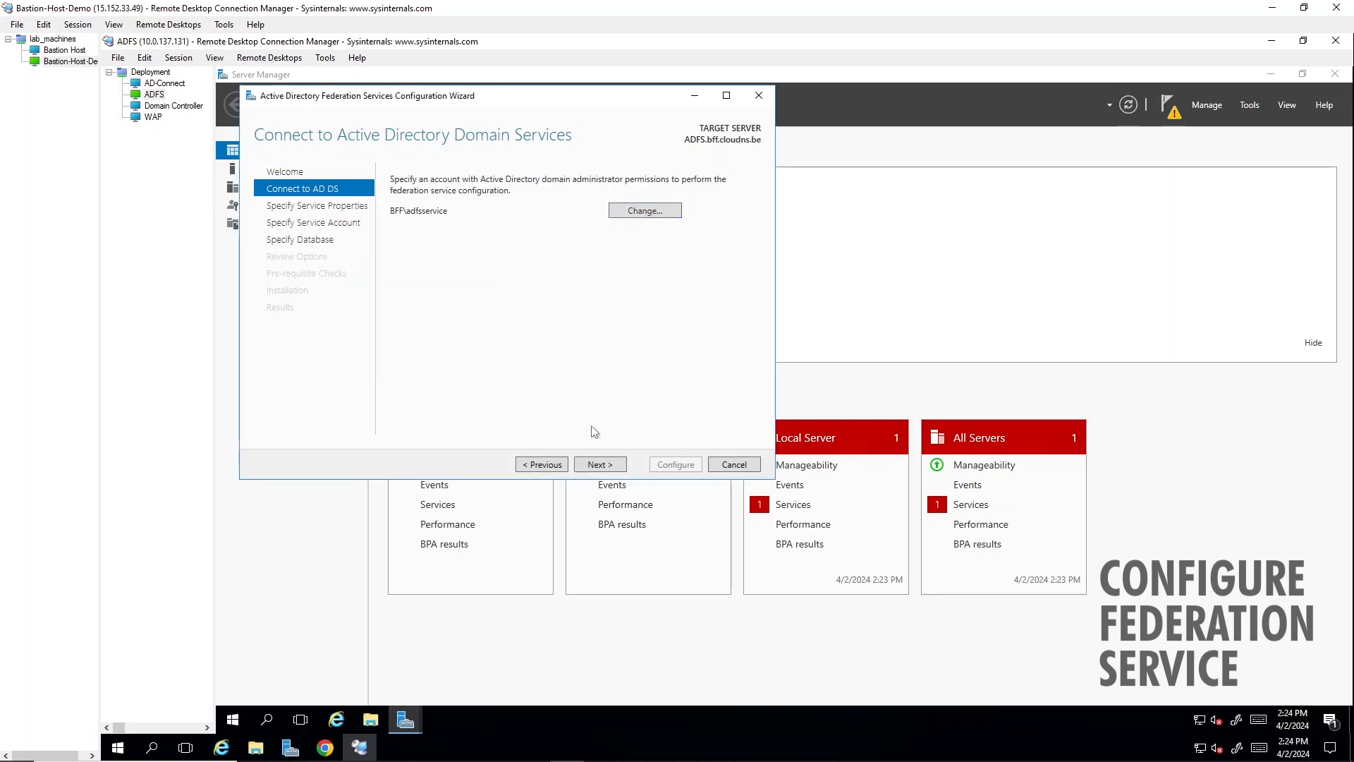
left_click(606, 463)
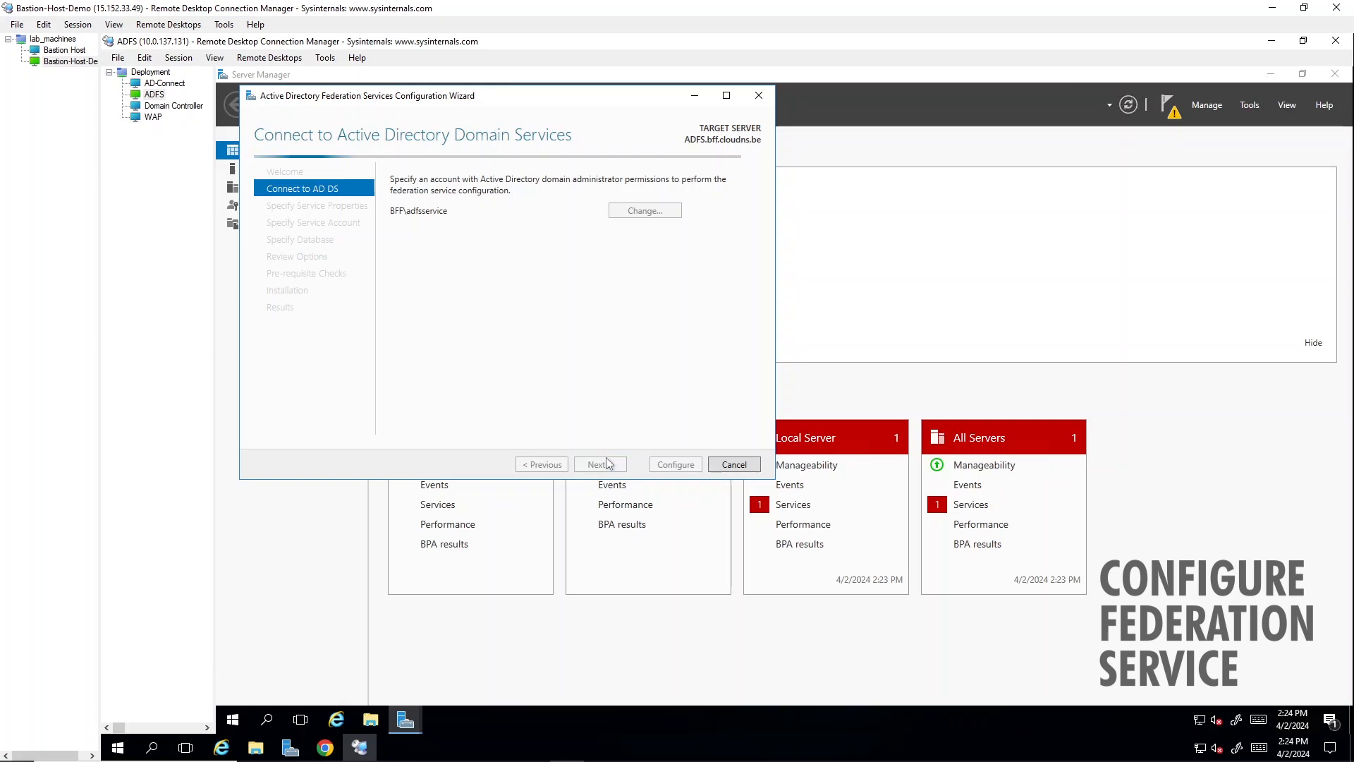
left_click(608, 184)
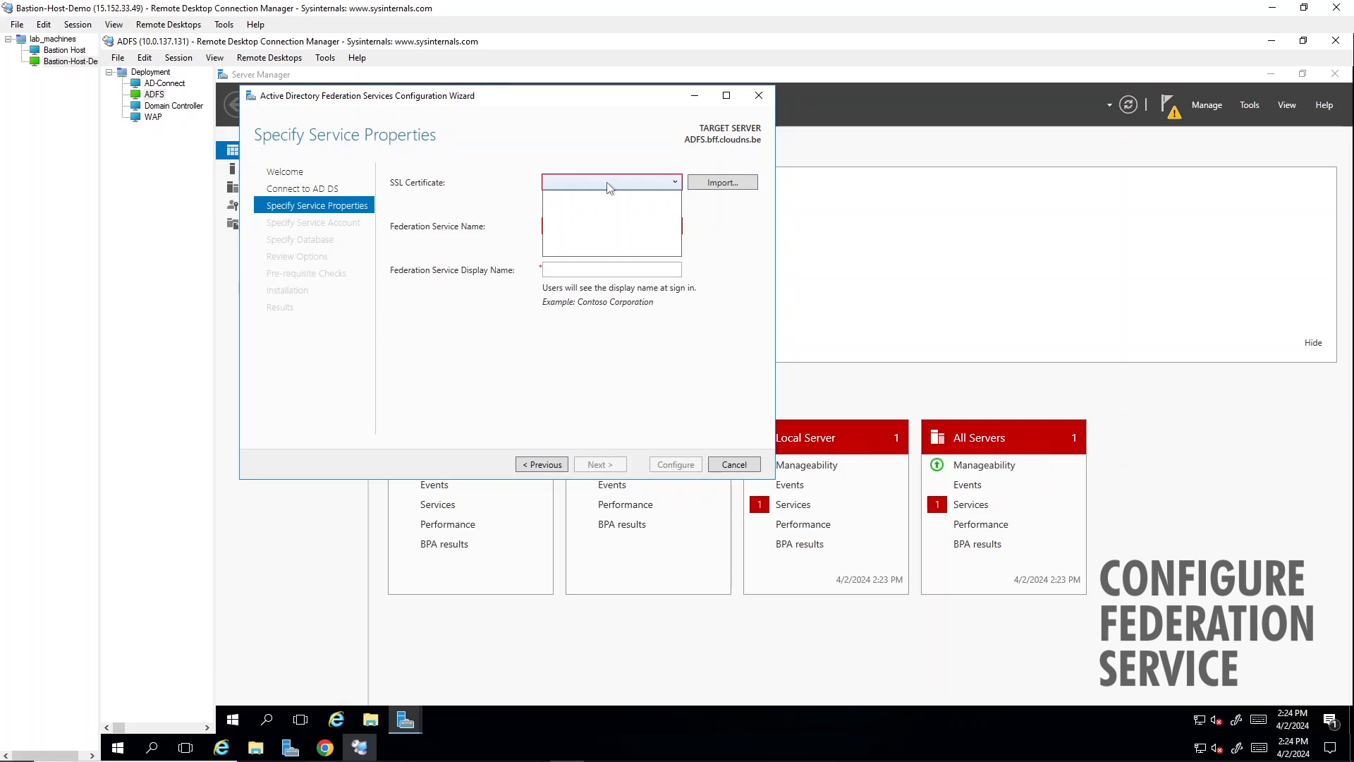
- Switch to the Domain Controller and start adding roles, accepting role-based or feature-based installation and DC-01.bff.cloudns.be as the destination server
left_click(174, 106)
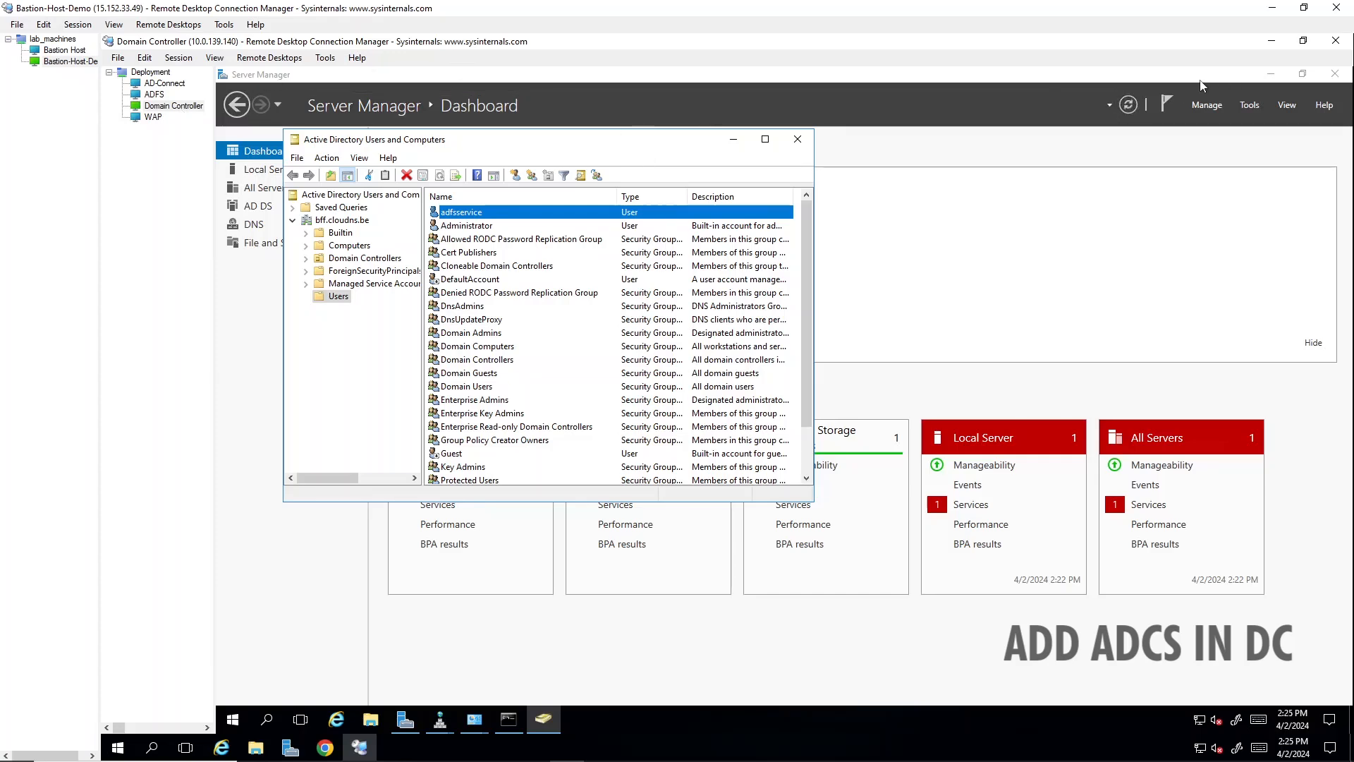
left_click(1207, 105)
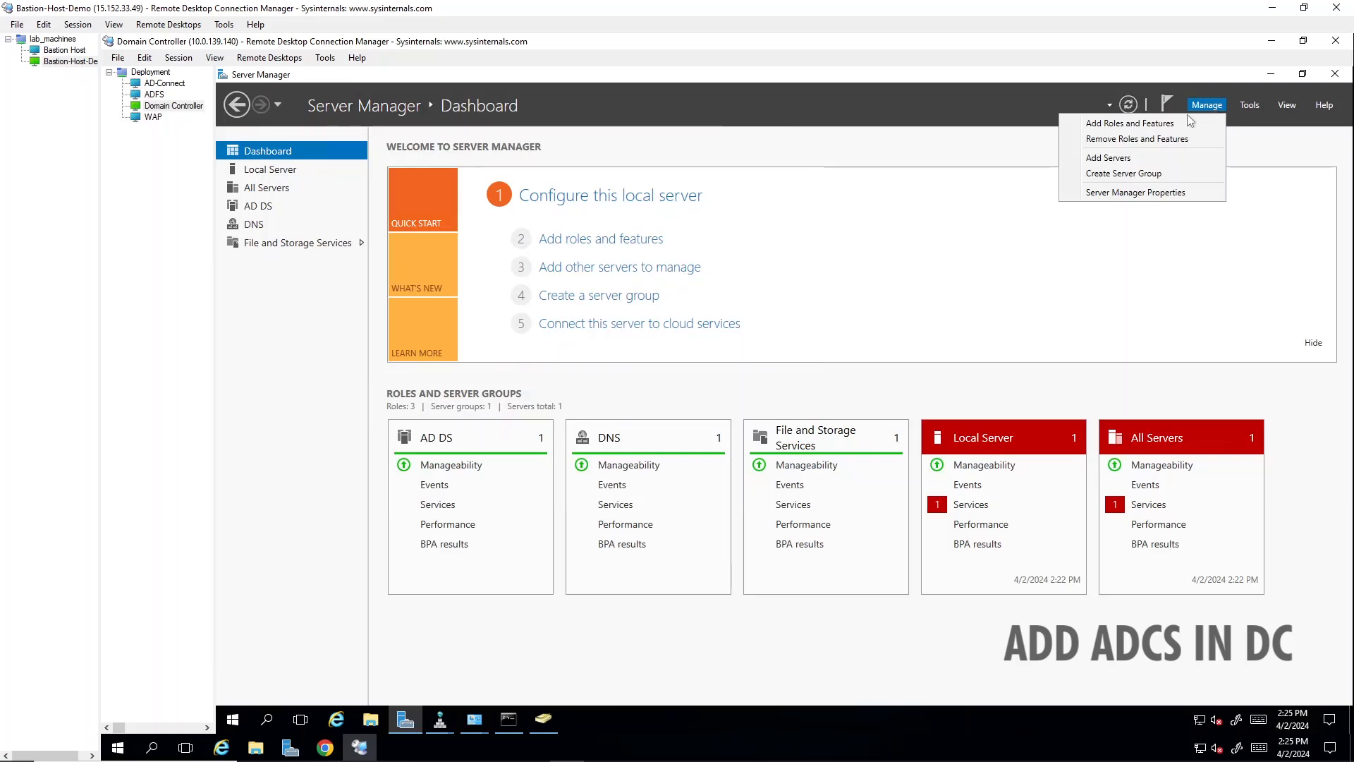
left_click(1182, 123)
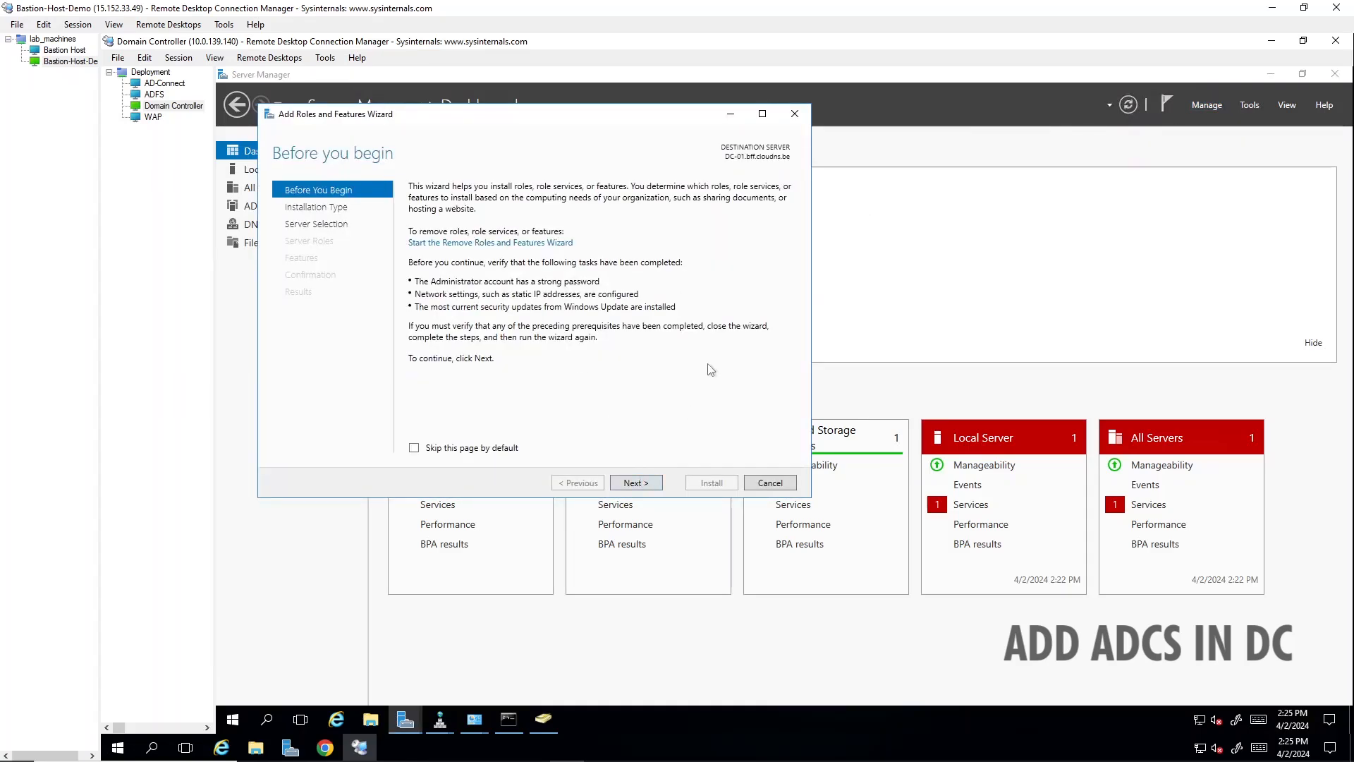
left_click(638, 485)
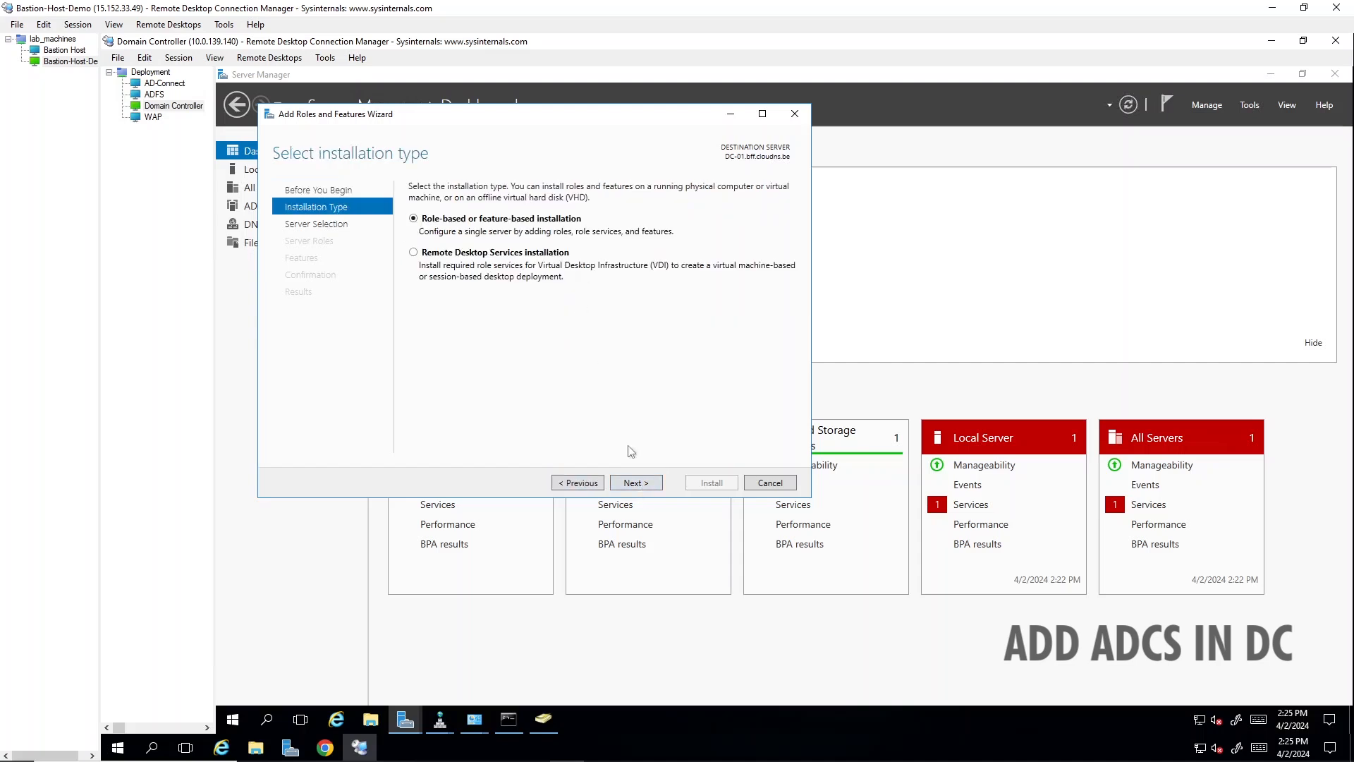
left_click(632, 484)
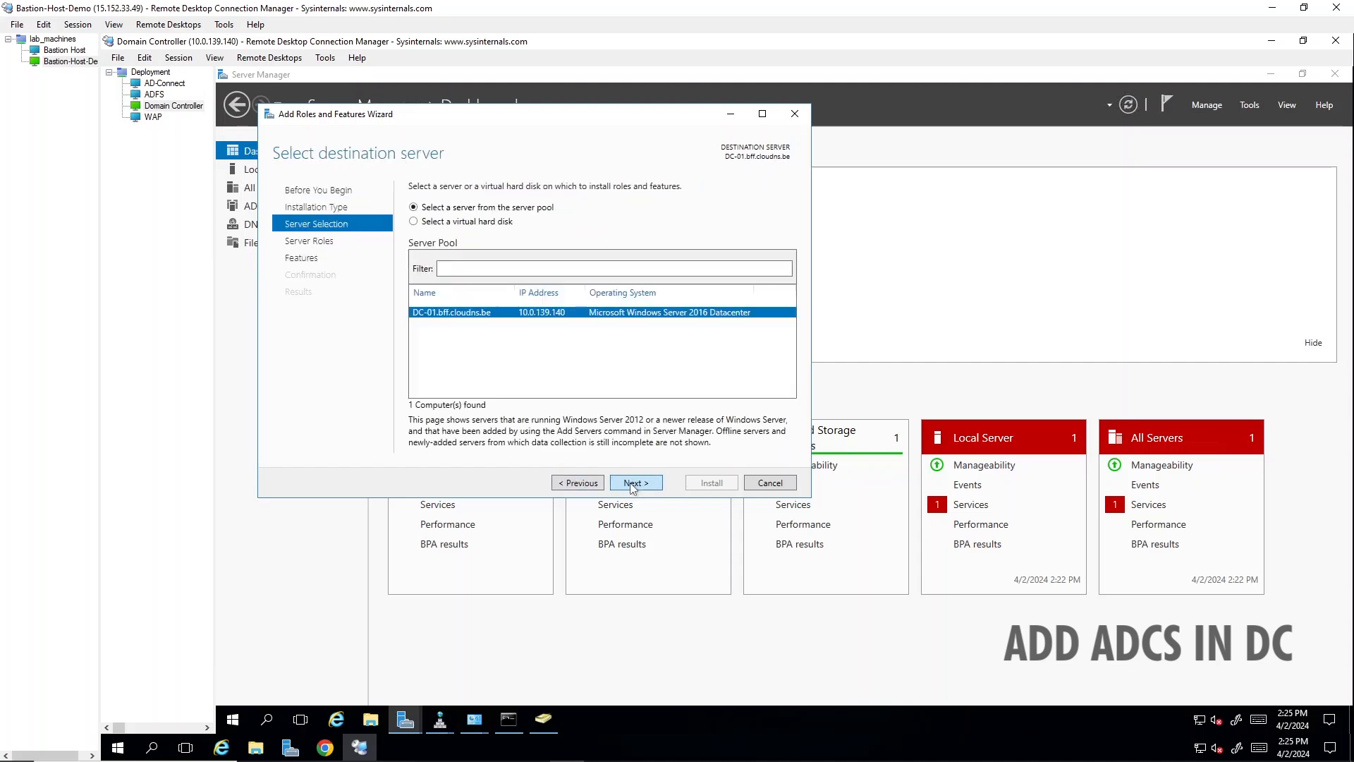
left_click(632, 484)
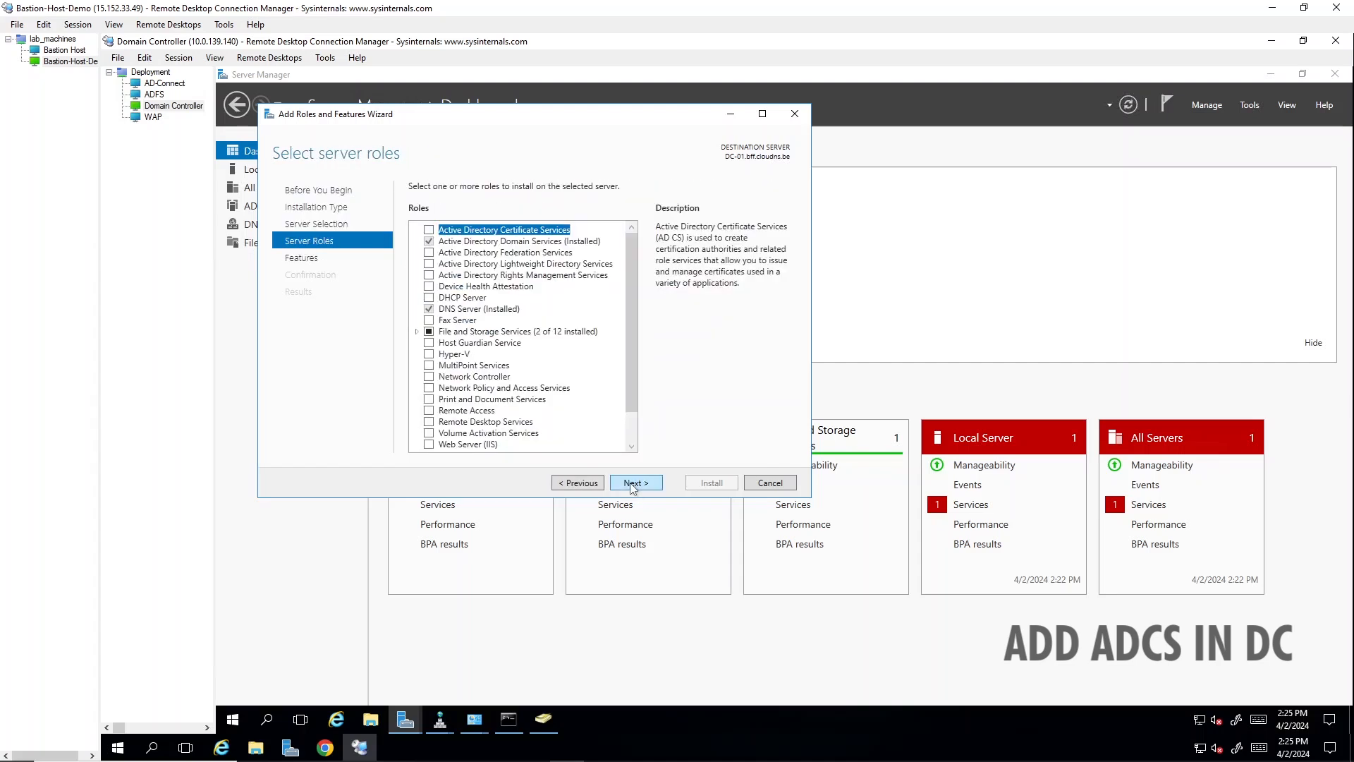
- Install the Active Directory Certificate Services role with its required features and the Certification Authority role service, and close the wizard when installation completes
left_click(428, 232)
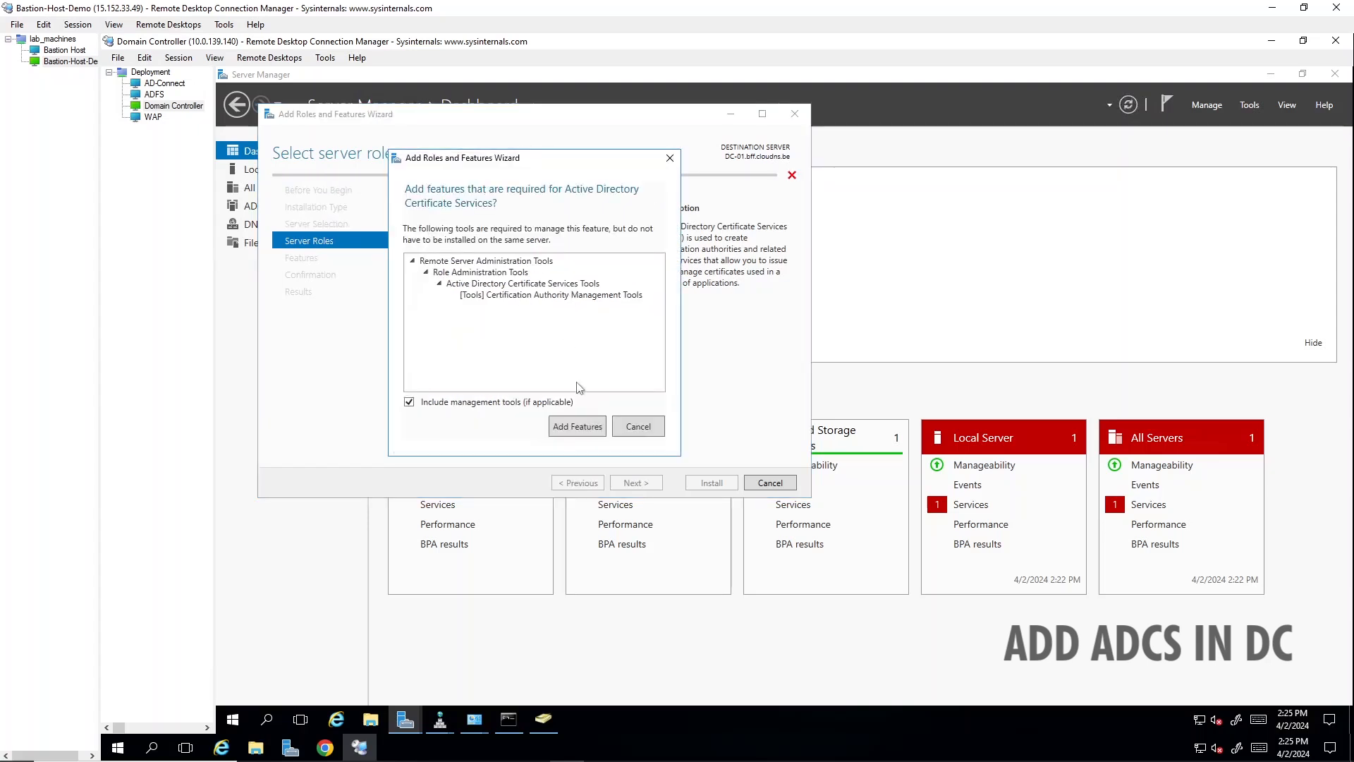
left_click(580, 427)
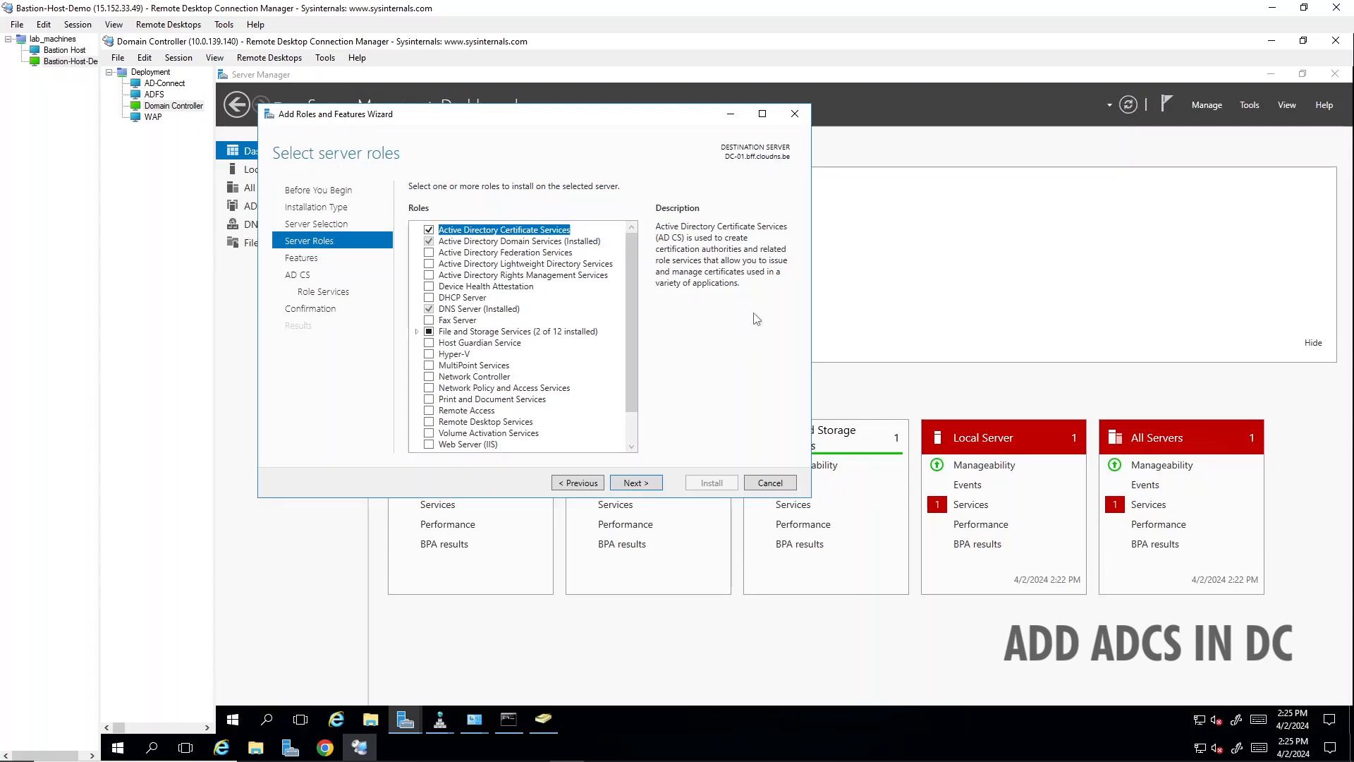
left_click(634, 483)
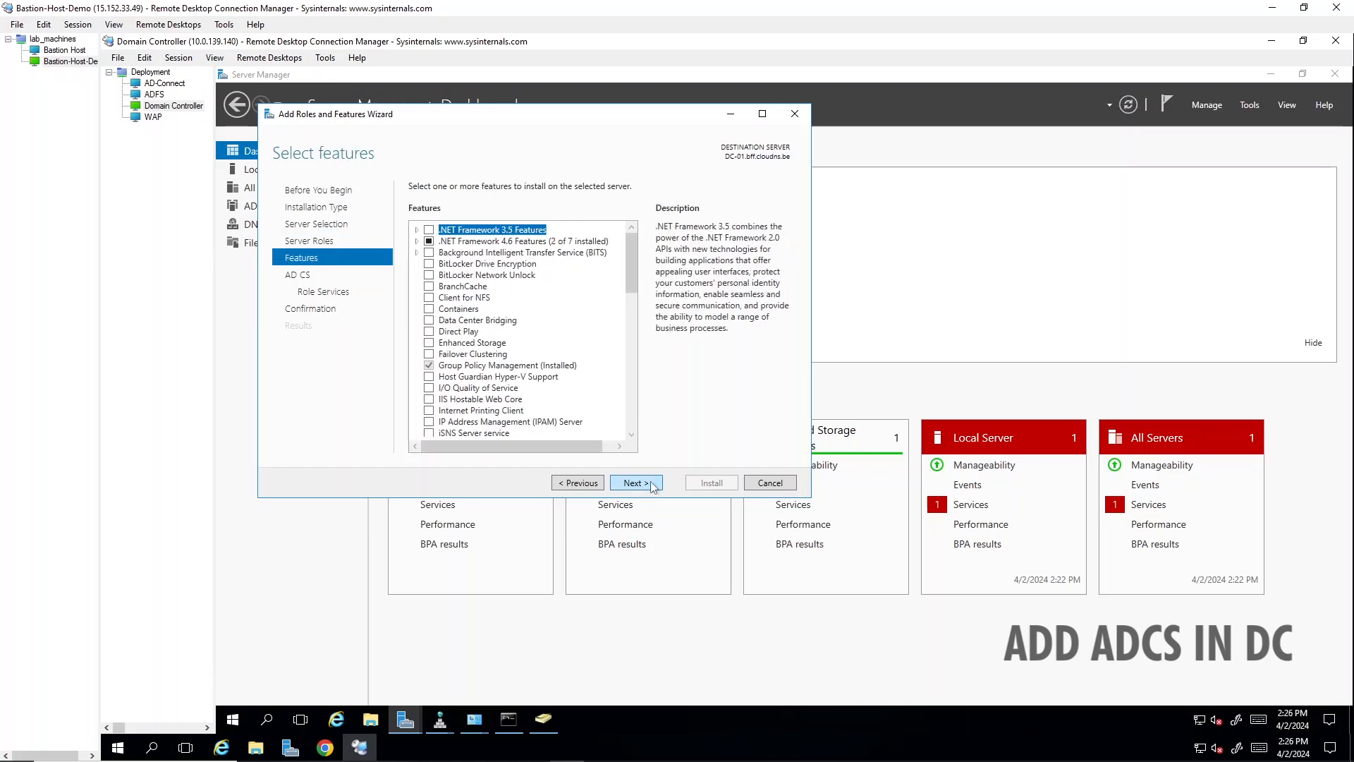
left_click(652, 487)
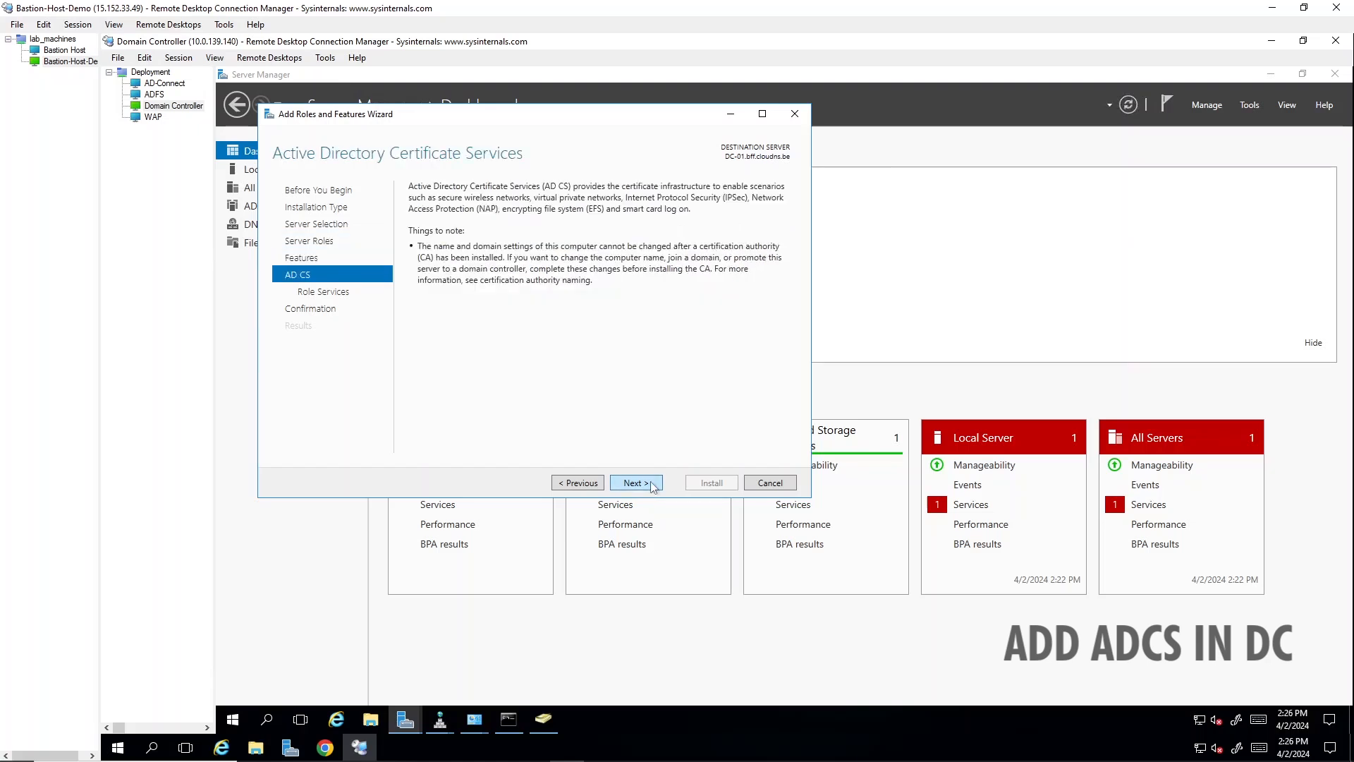
left_click(653, 487)
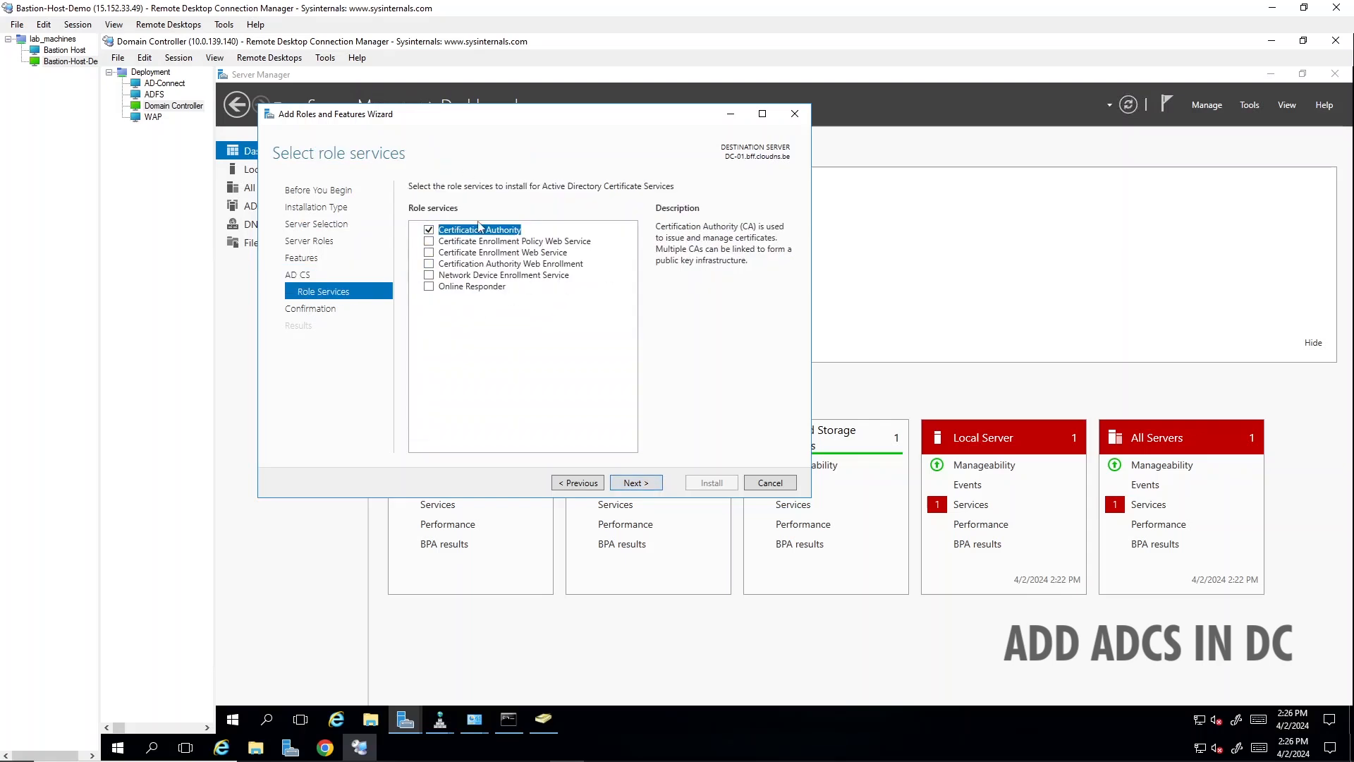
left_click(628, 488)
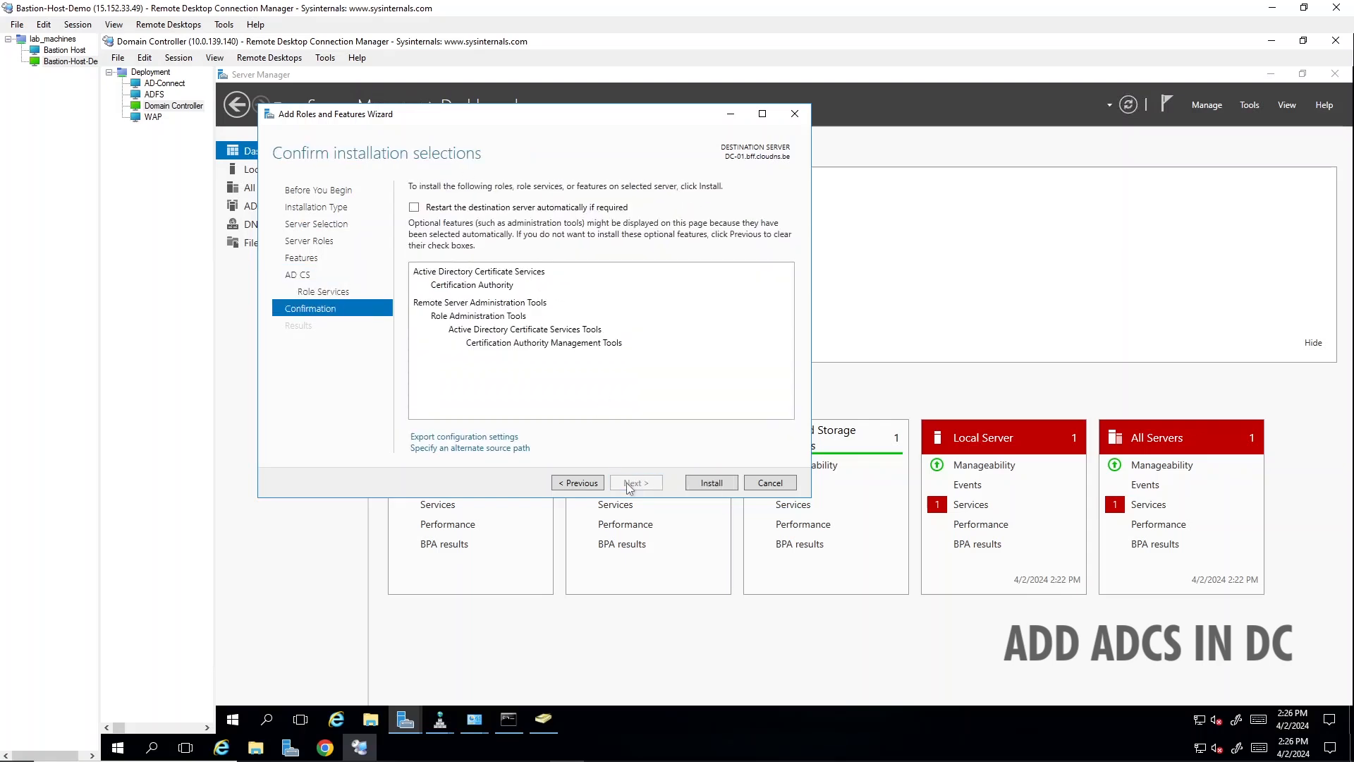
left_click(722, 483)
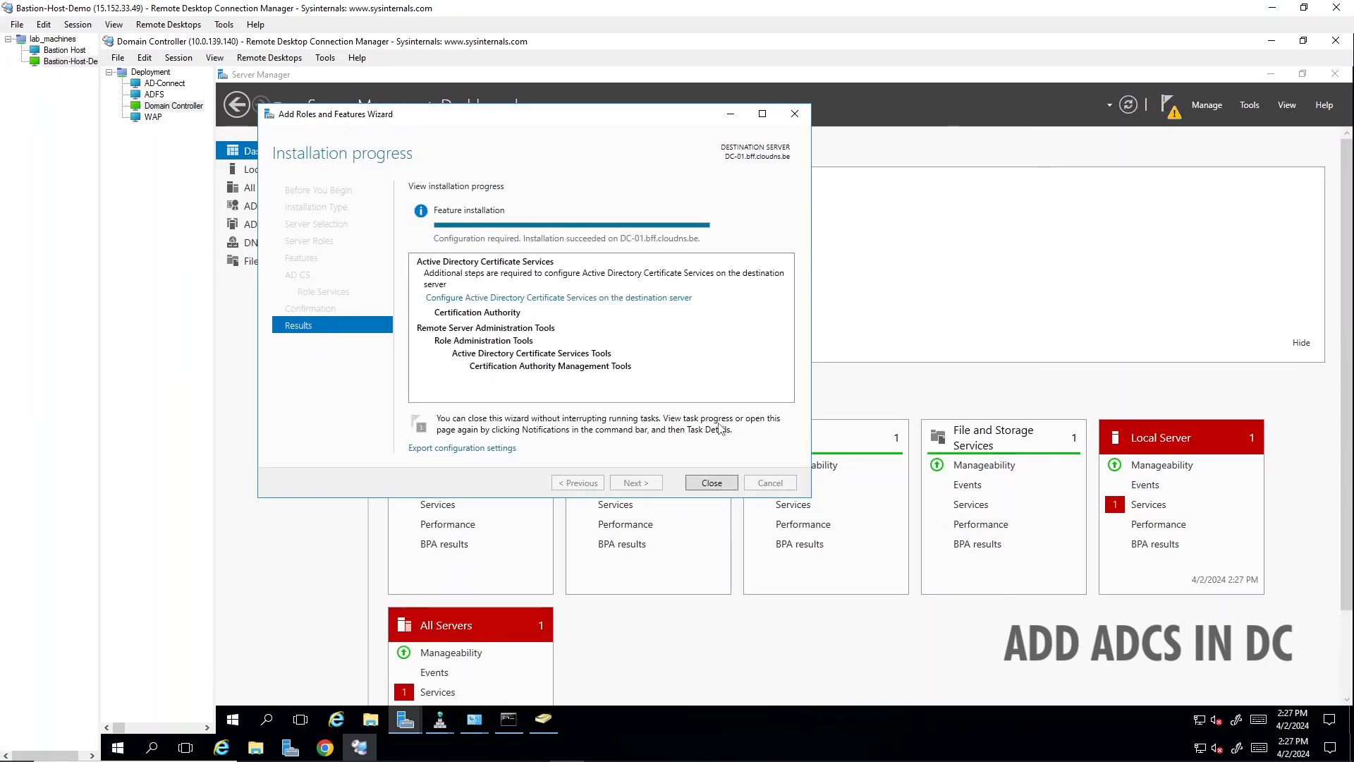
left_click(711, 483)
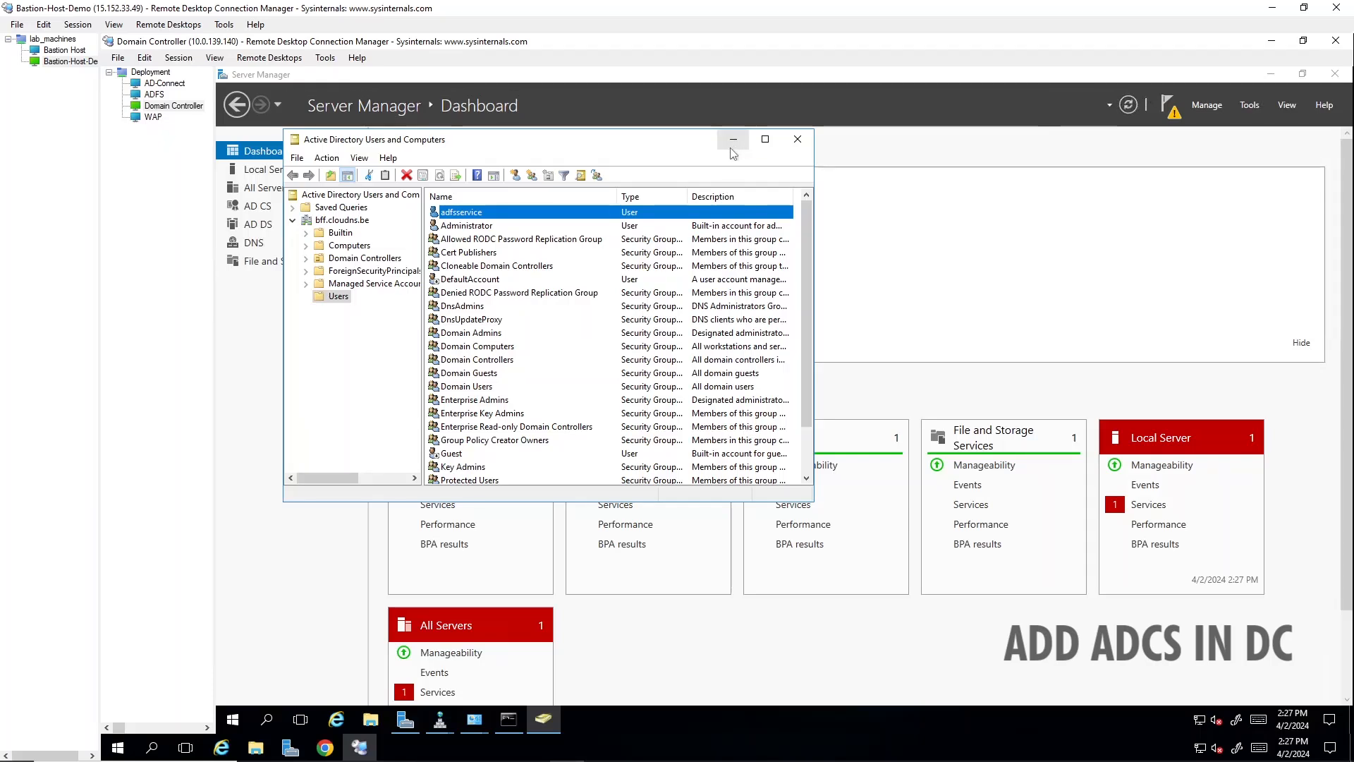
- Start configuring Active Directory Certificate Services on the domain controller, supplying the adfsservice account name and password as the credentials
left_click(1167, 104)
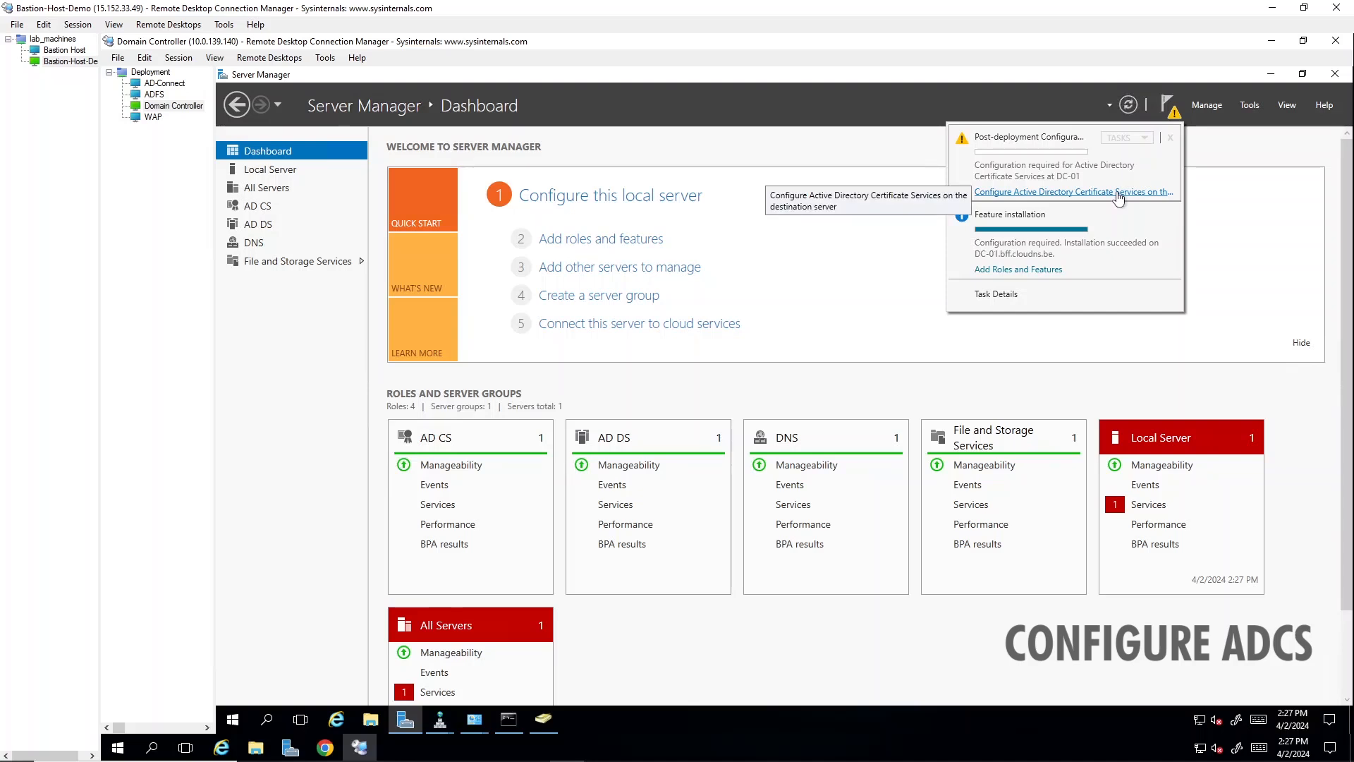
left_click(1119, 196)
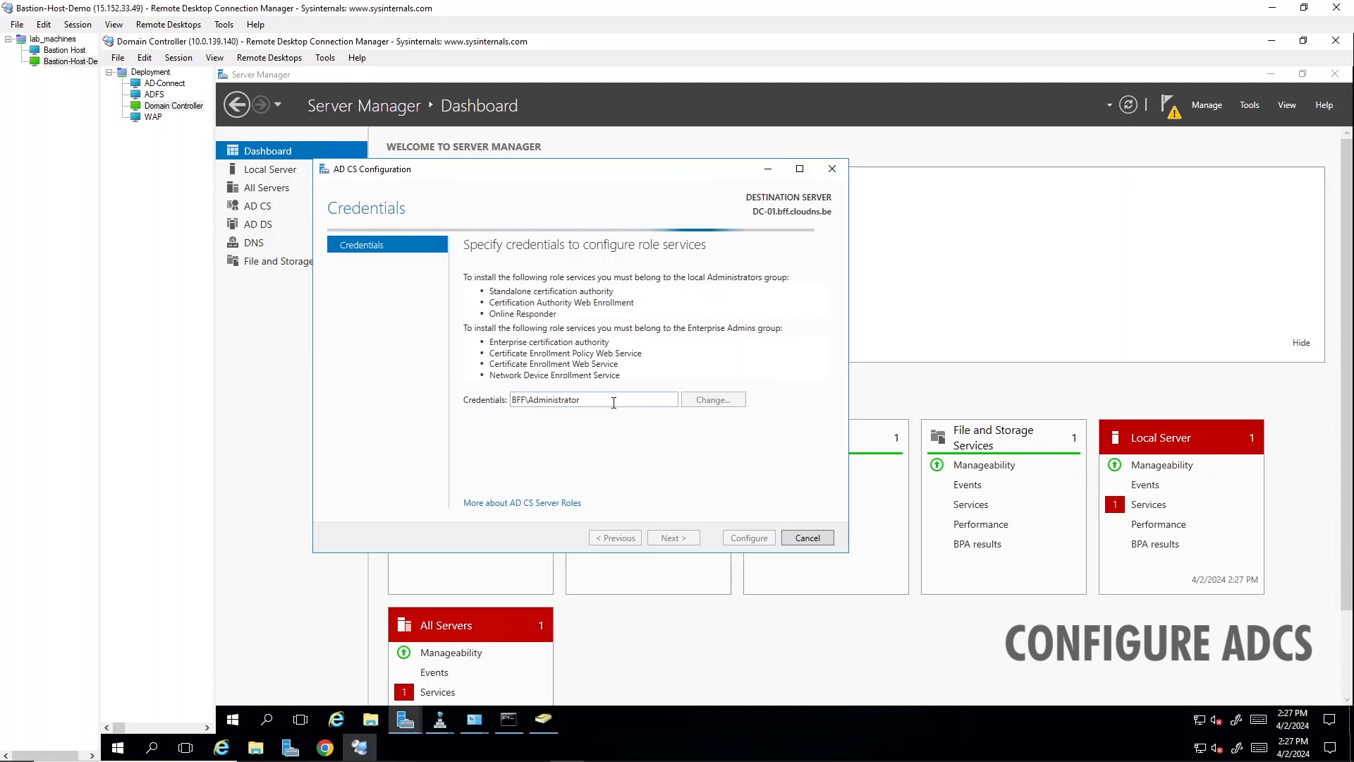
left_click_drag(598, 401, 511, 402)
left_click(530, 401)
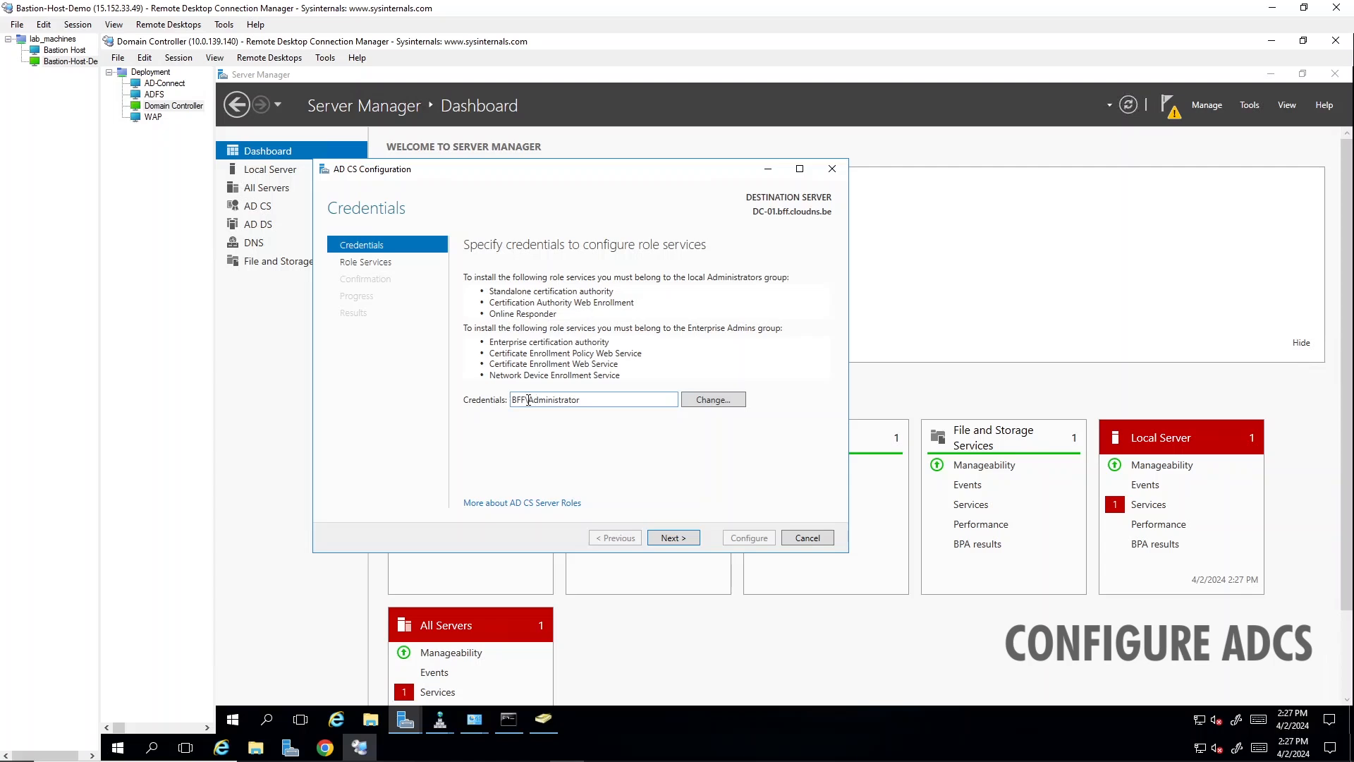
left_click_drag(531, 400, 621, 416)
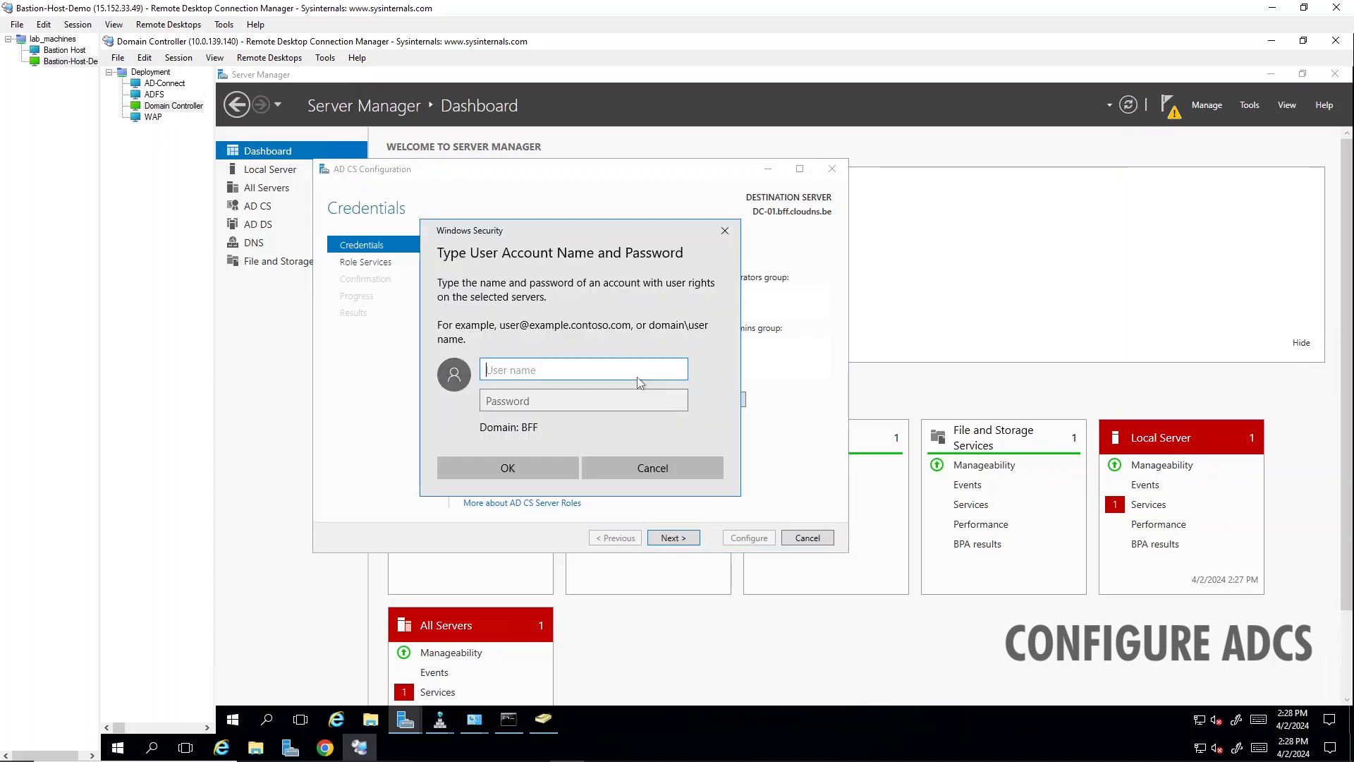
type("adfsservice")
key("Tab")
type("****************")
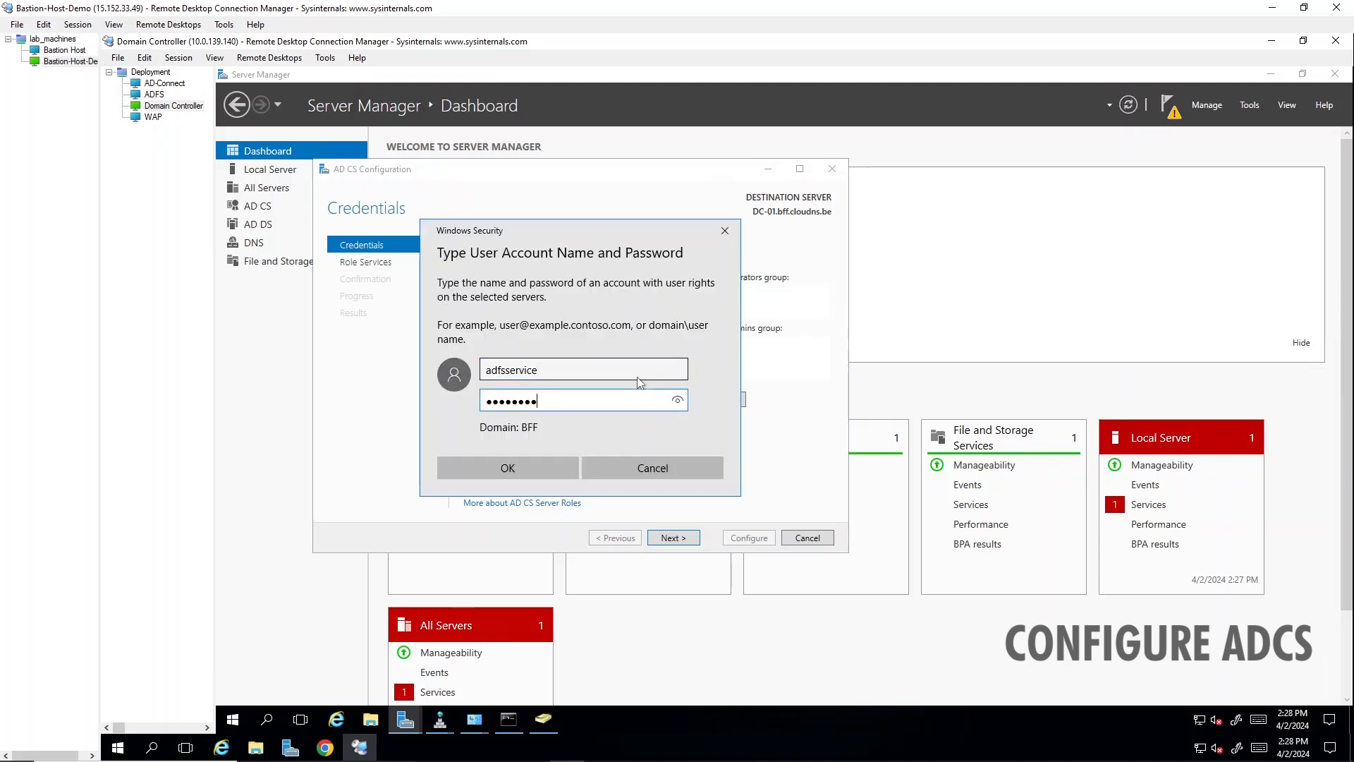
key("Return")
left_click(674, 538)
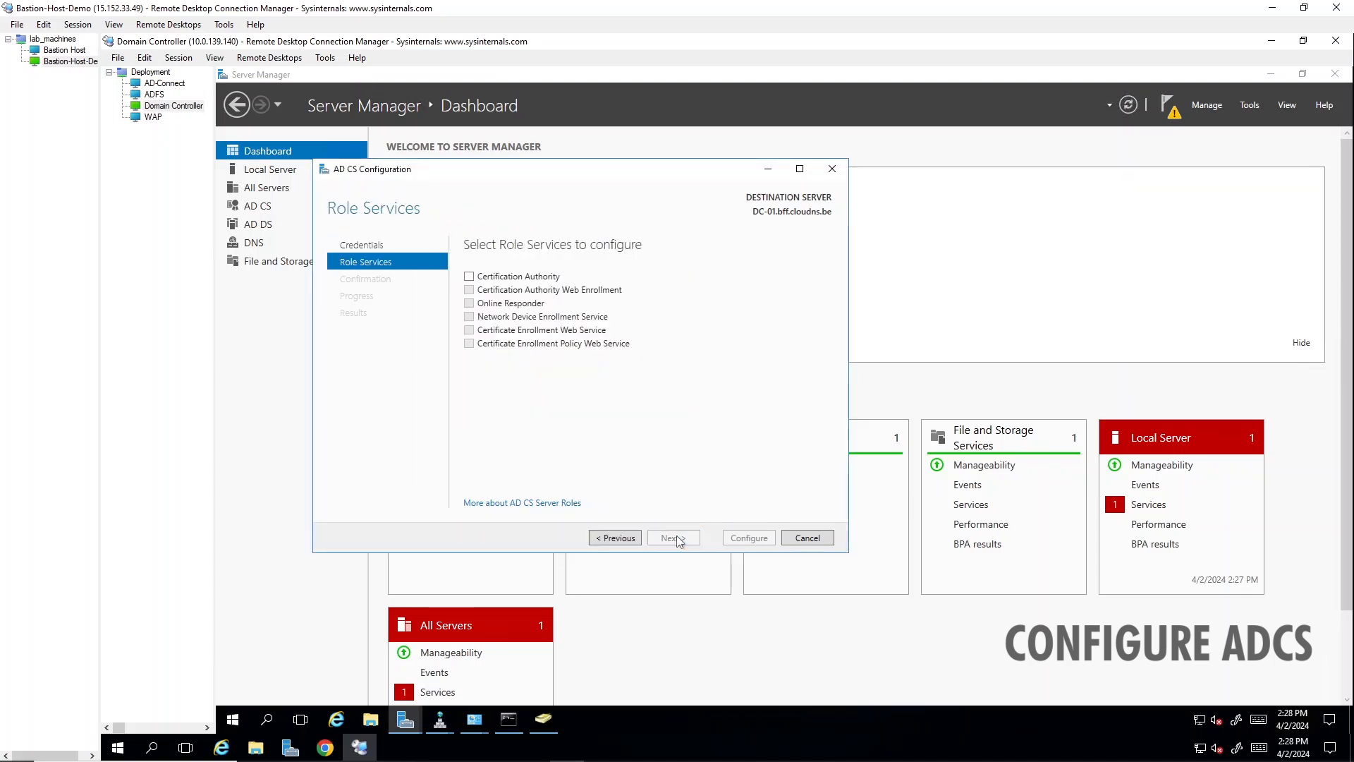
- Select the Certification Authority role service and set it up as an enterprise root CA with a new private key
left_click(469, 277)
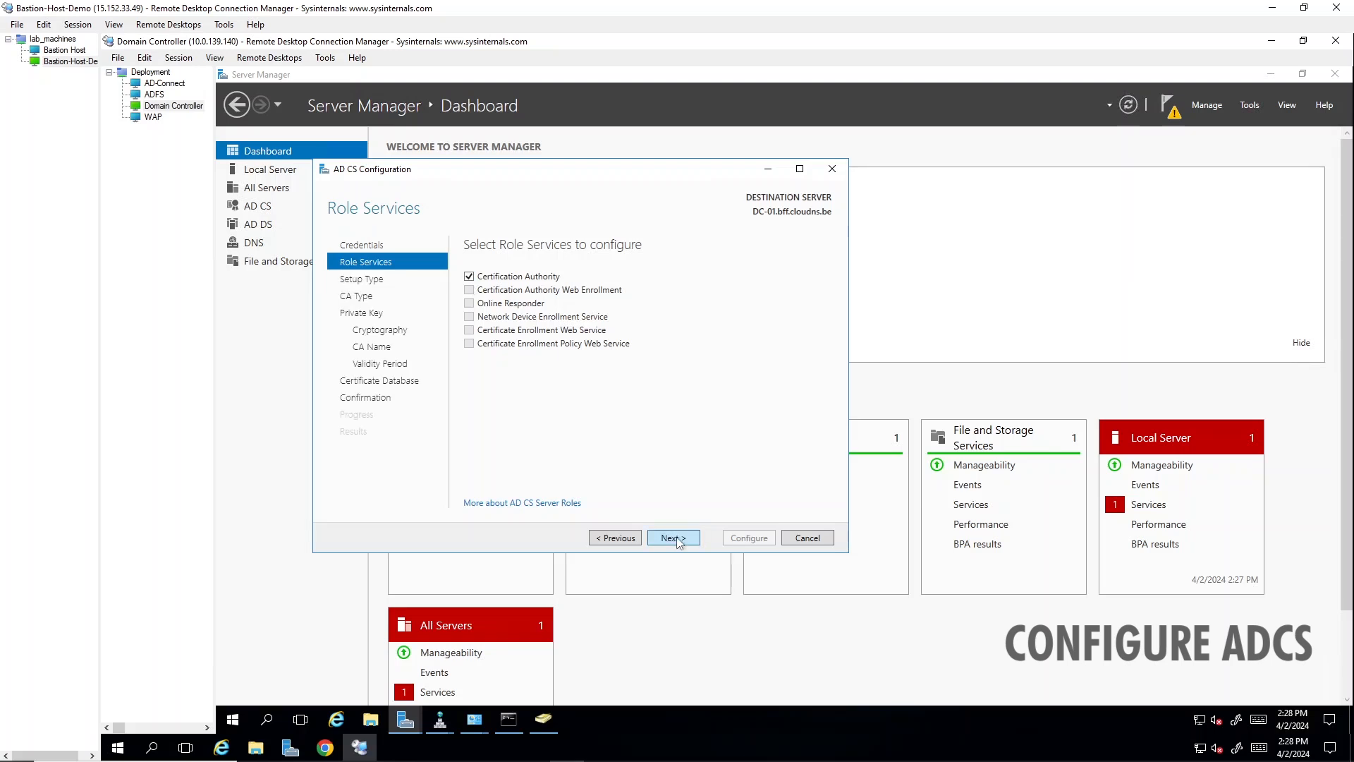
left_click(674, 538)
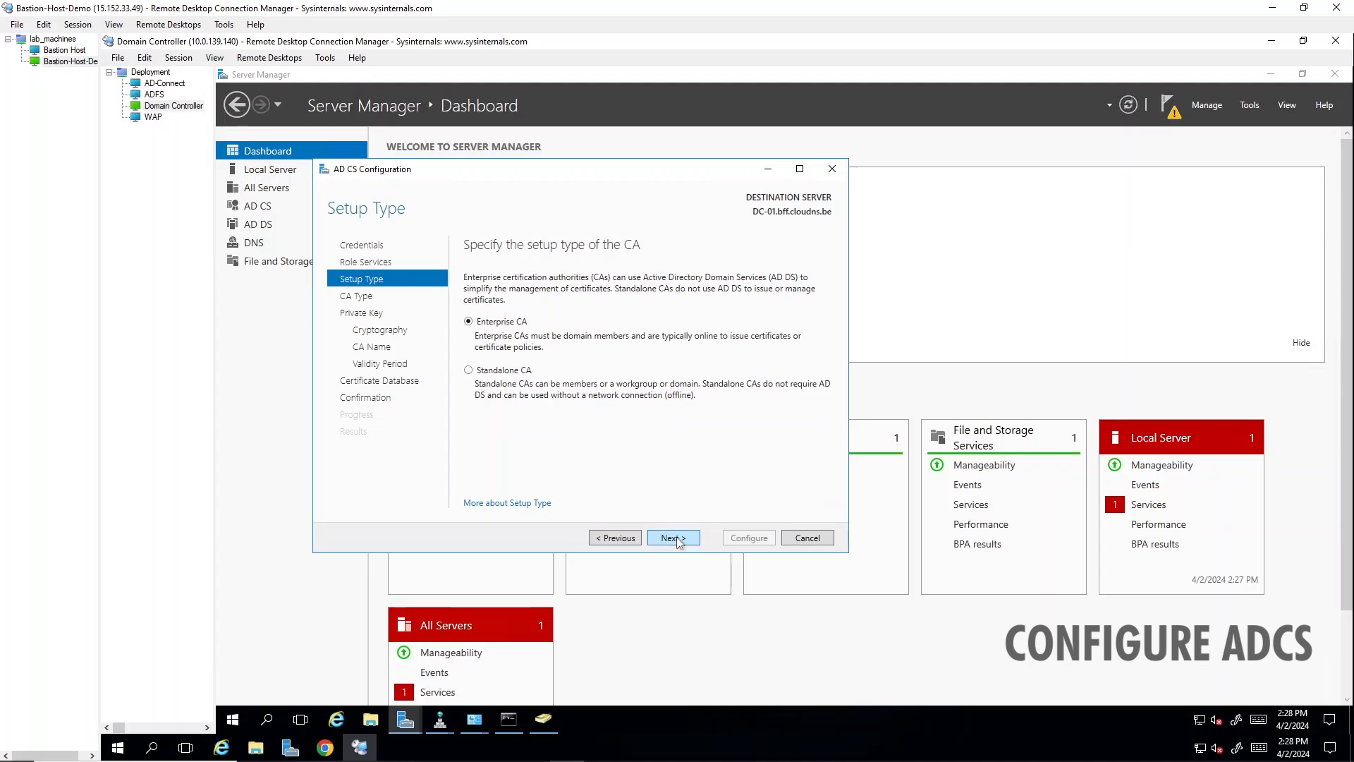
left_click(674, 538)
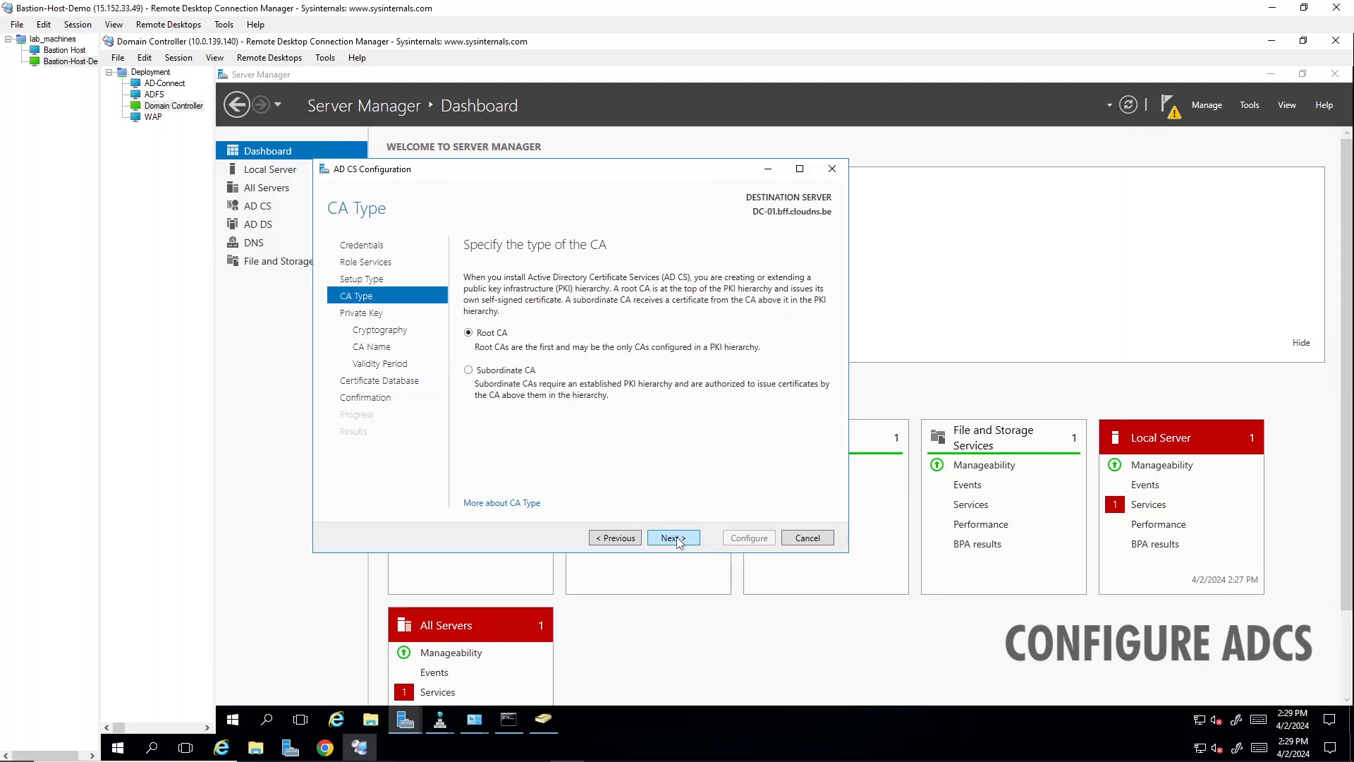
left_click(673, 539)
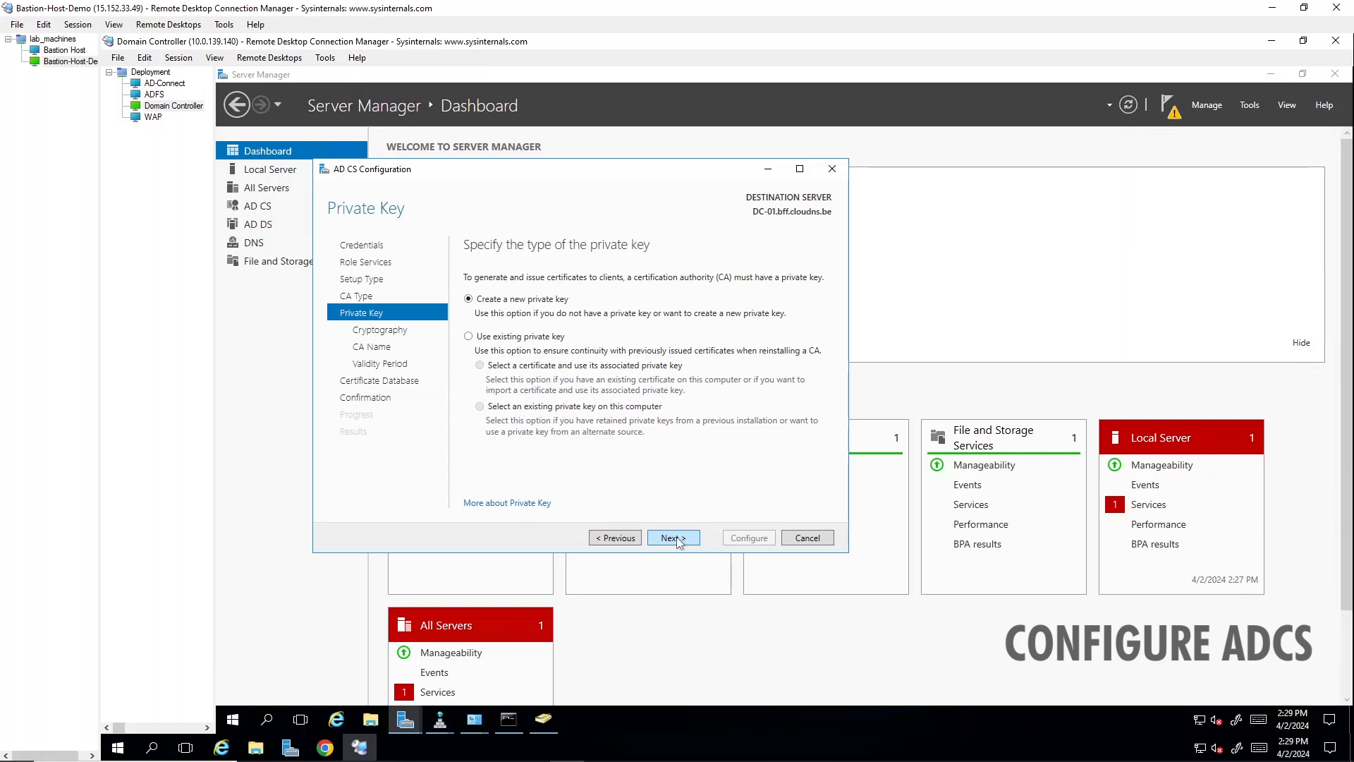
left_click(675, 539)
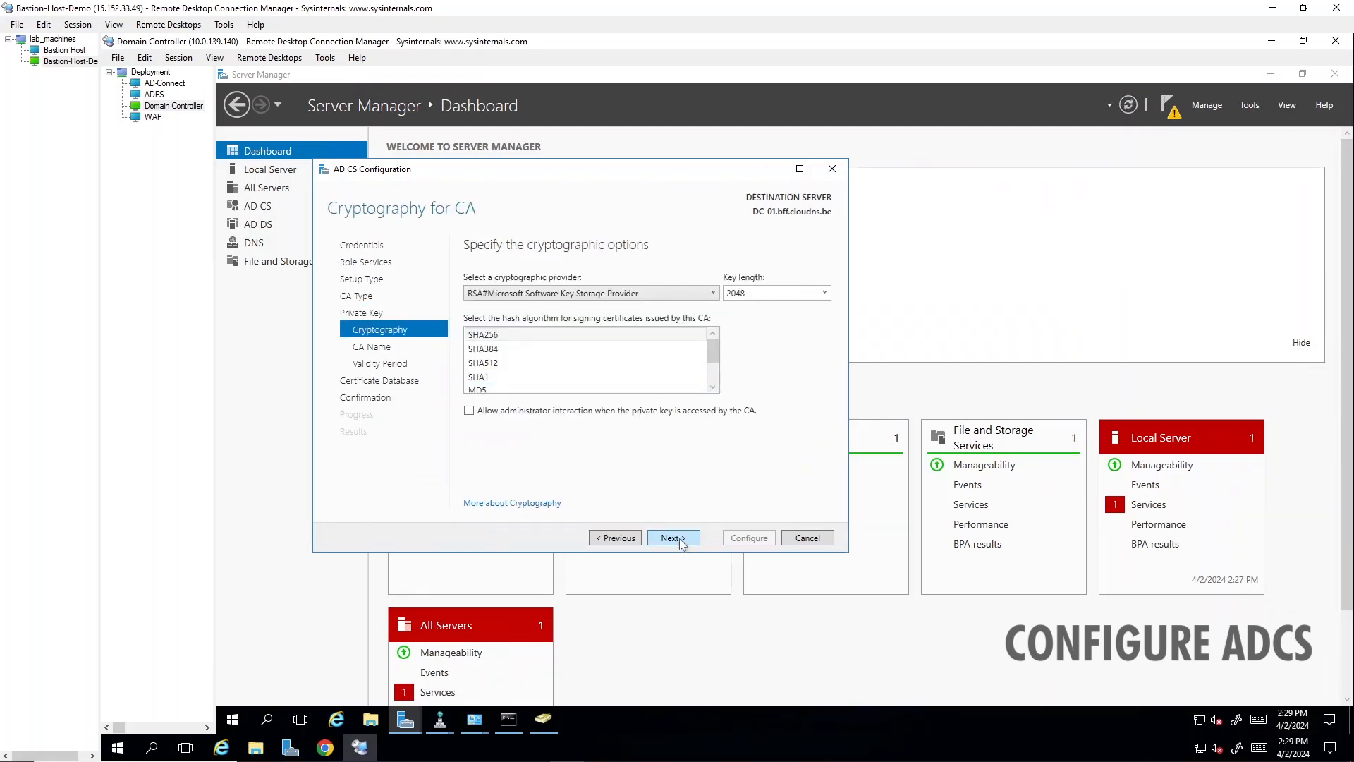
- Accept the 2048-bit RSA key, SHA256, CA name bff-DC-01-CA, 5-year validity and default database locations, apply the configuration and close the wizard
left_click(674, 538)
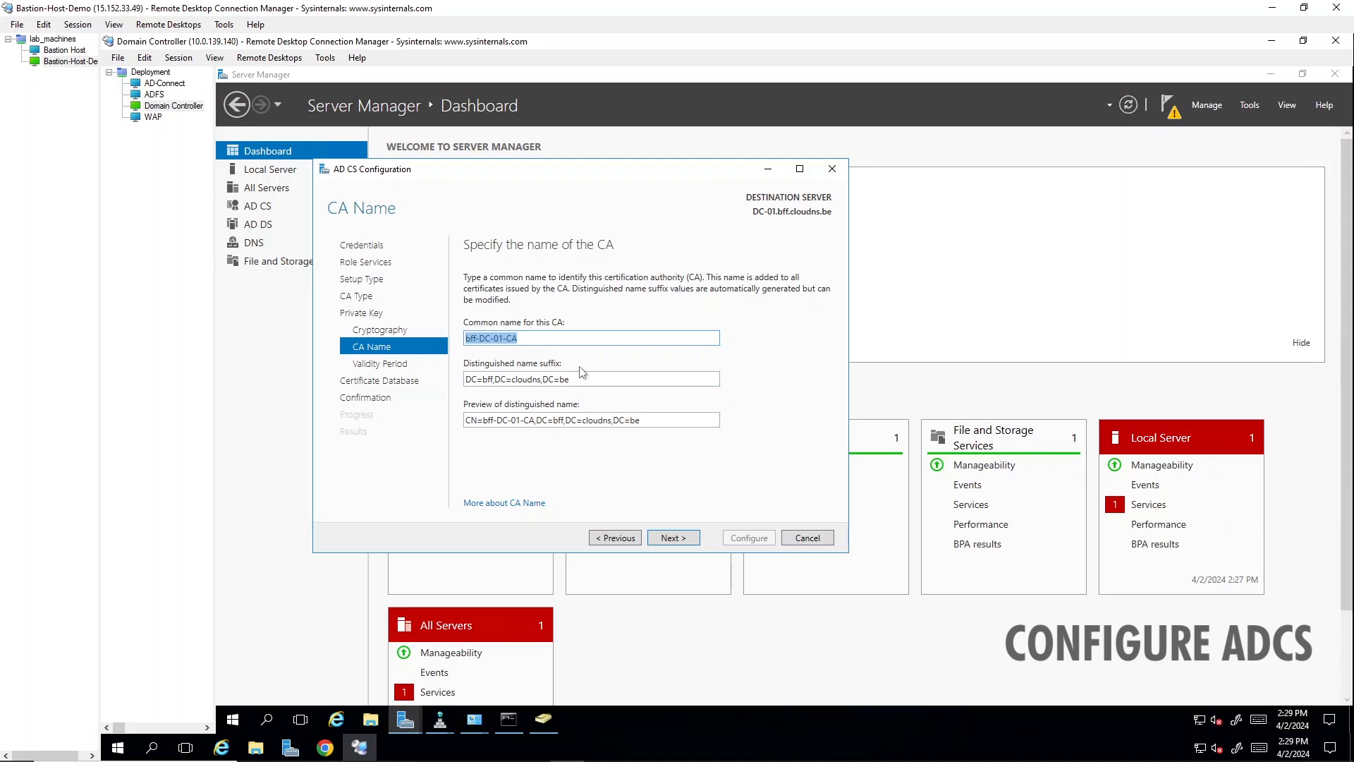
left_click(683, 539)
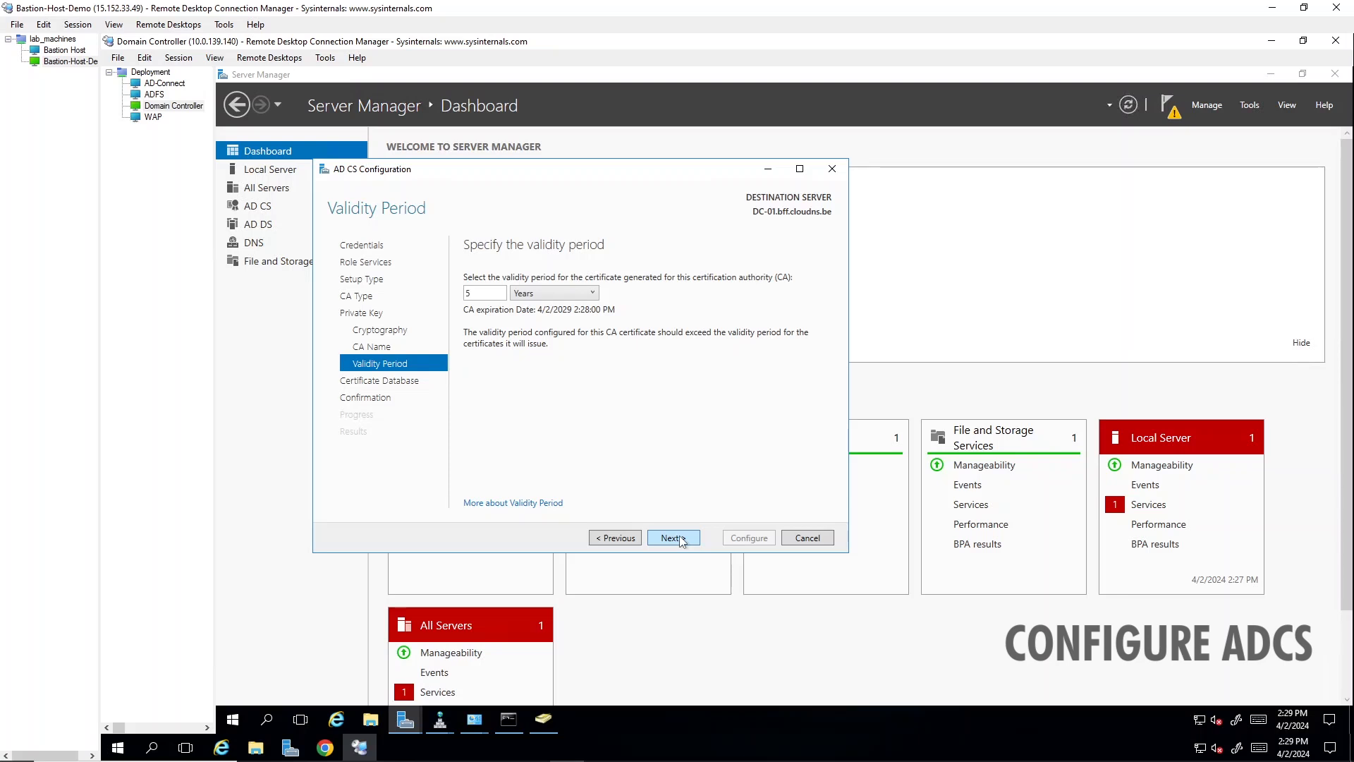
left_click(671, 538)
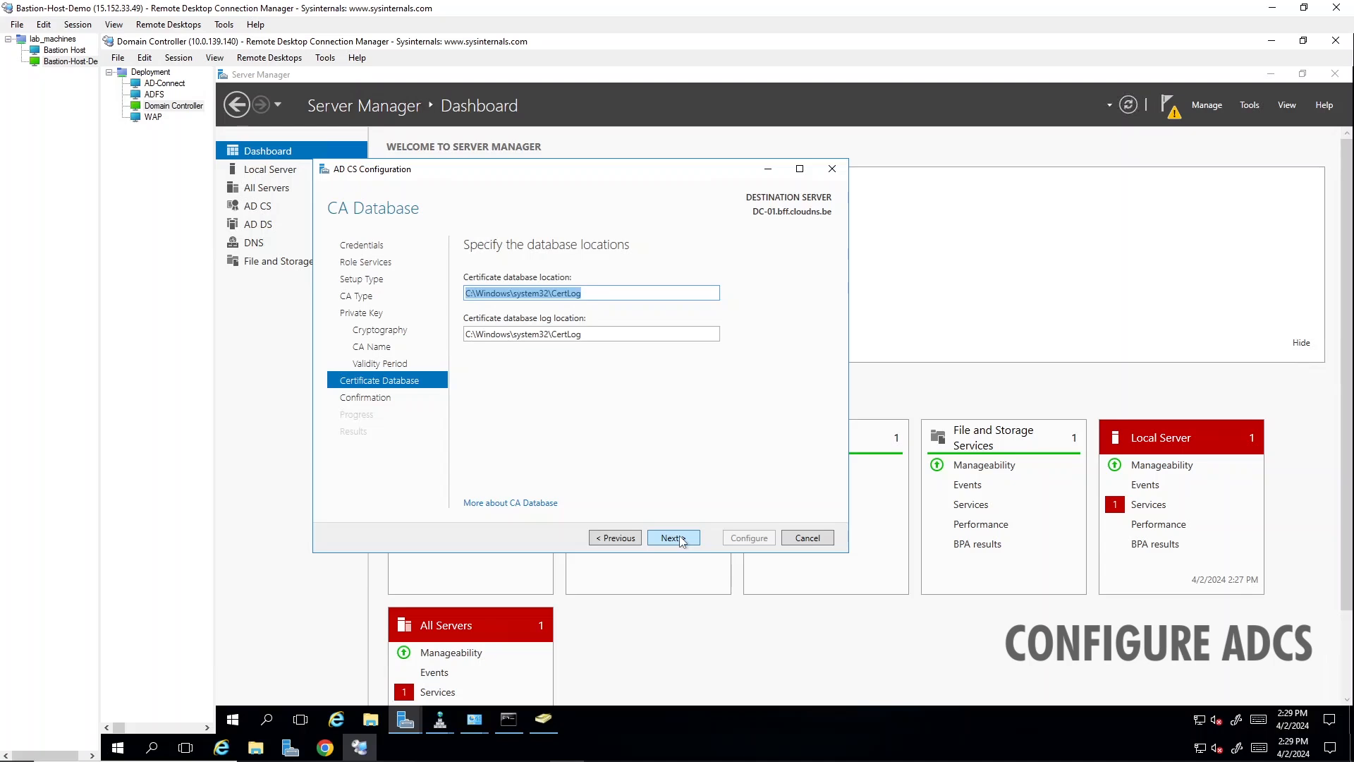
left_click(673, 538)
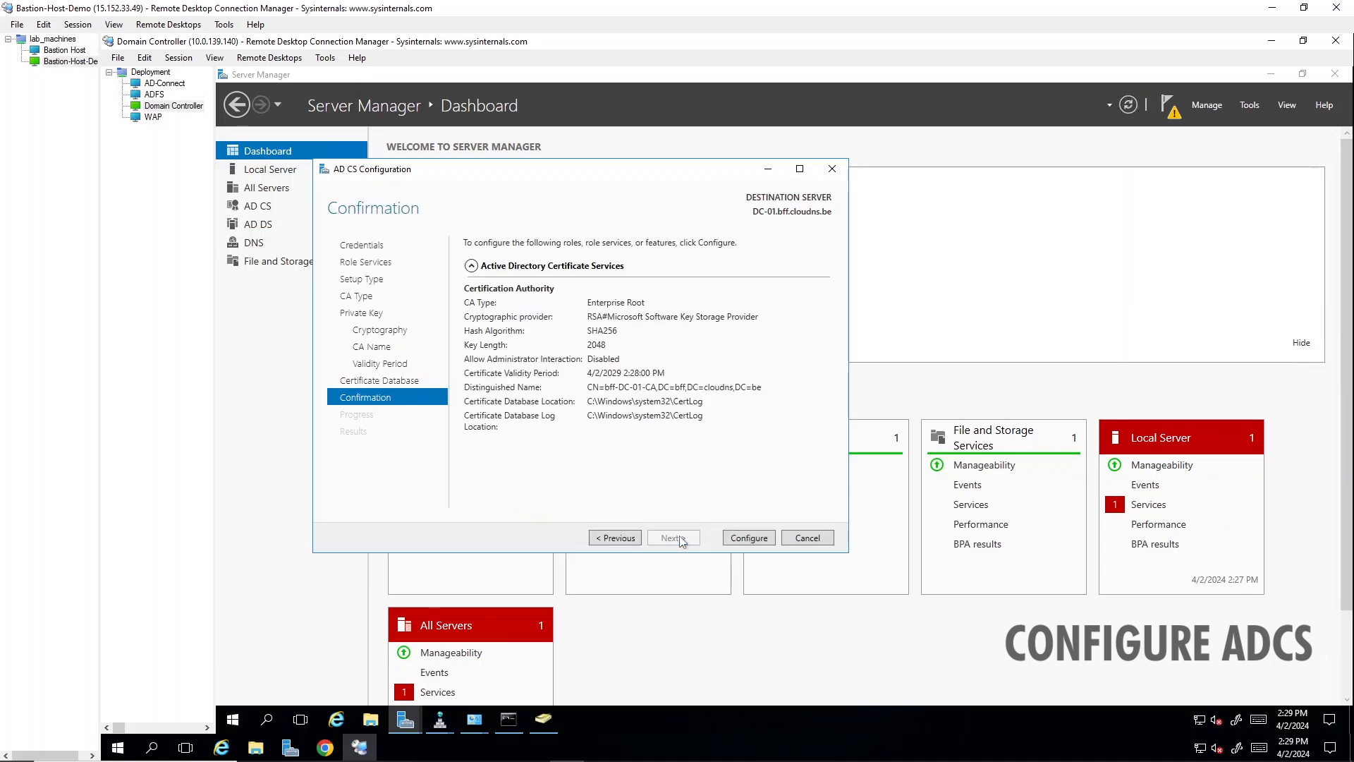
left_click(749, 538)
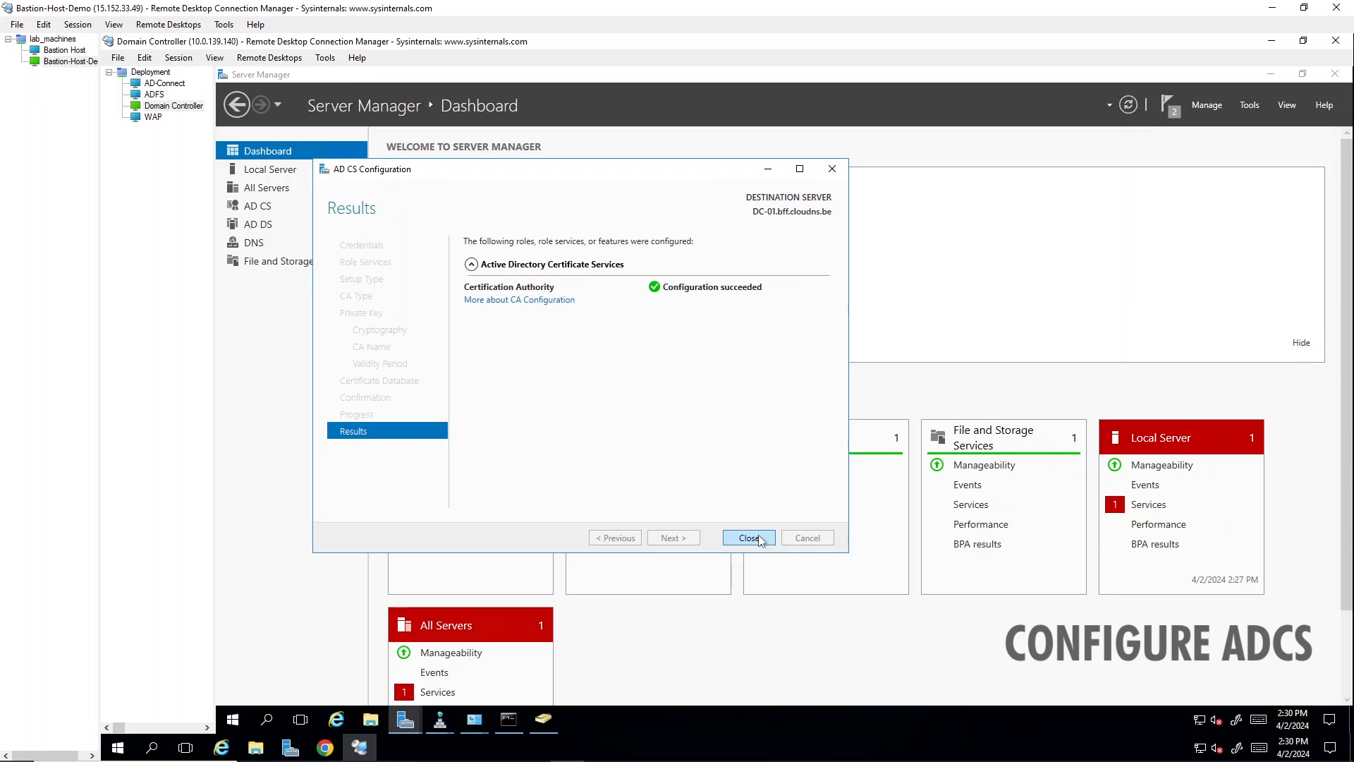
left_click(759, 540)
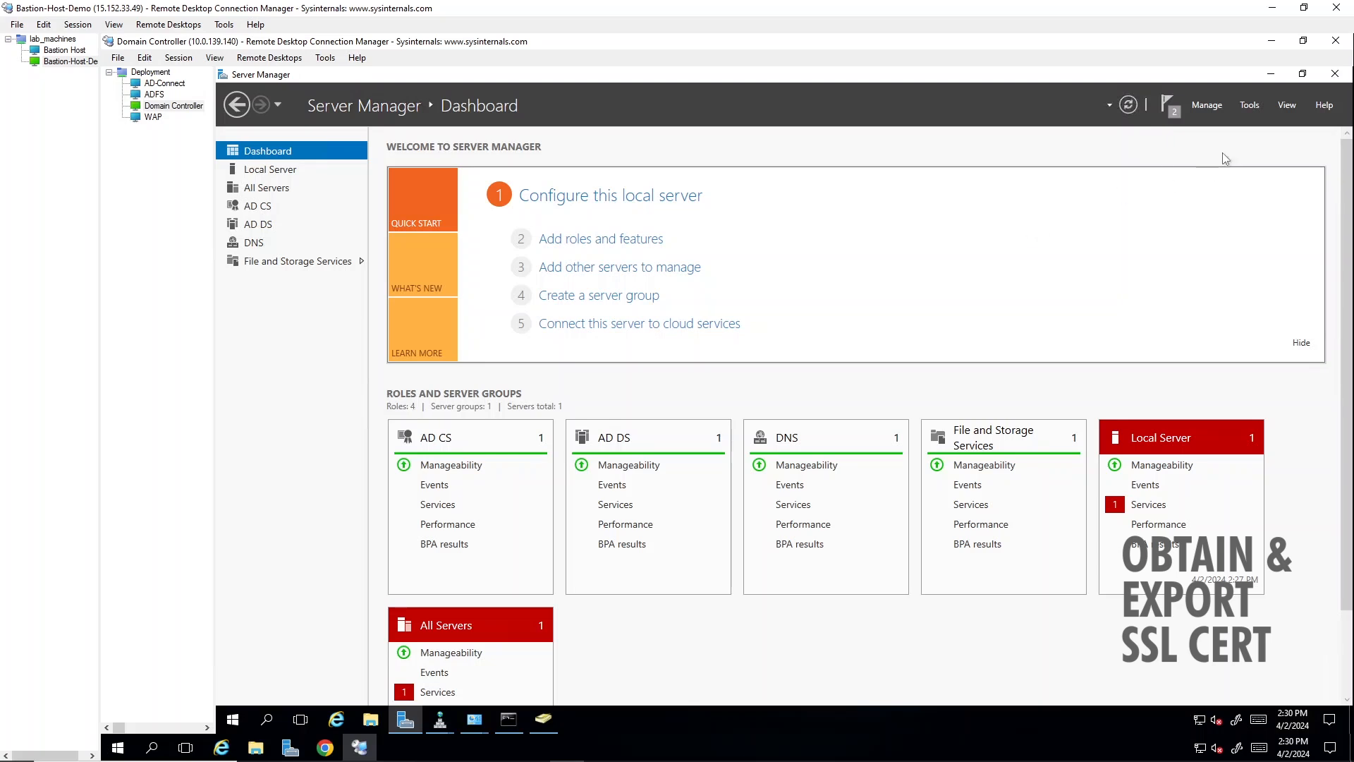
- Open the Certification Authority console and manage the certificate templates of bff-DC-01-CA
left_click(1249, 106)
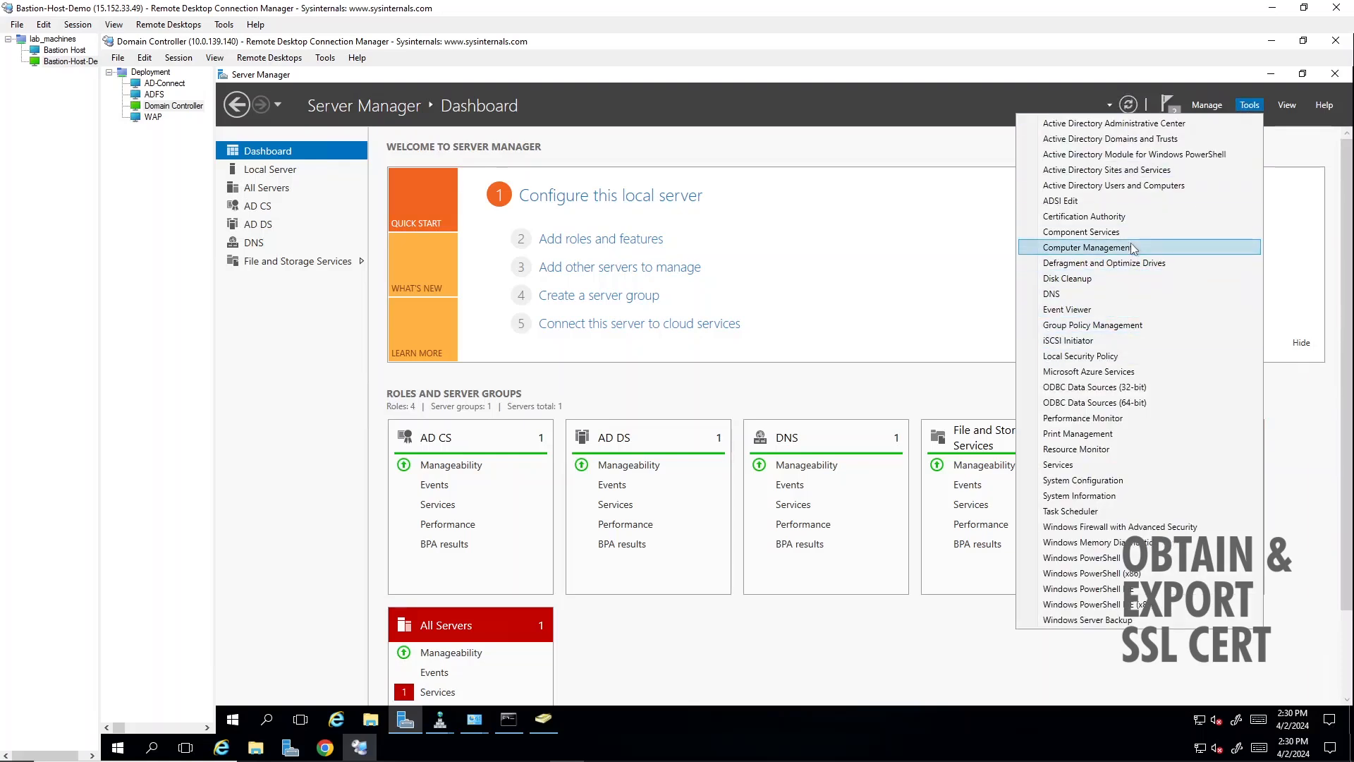
left_click(1123, 218)
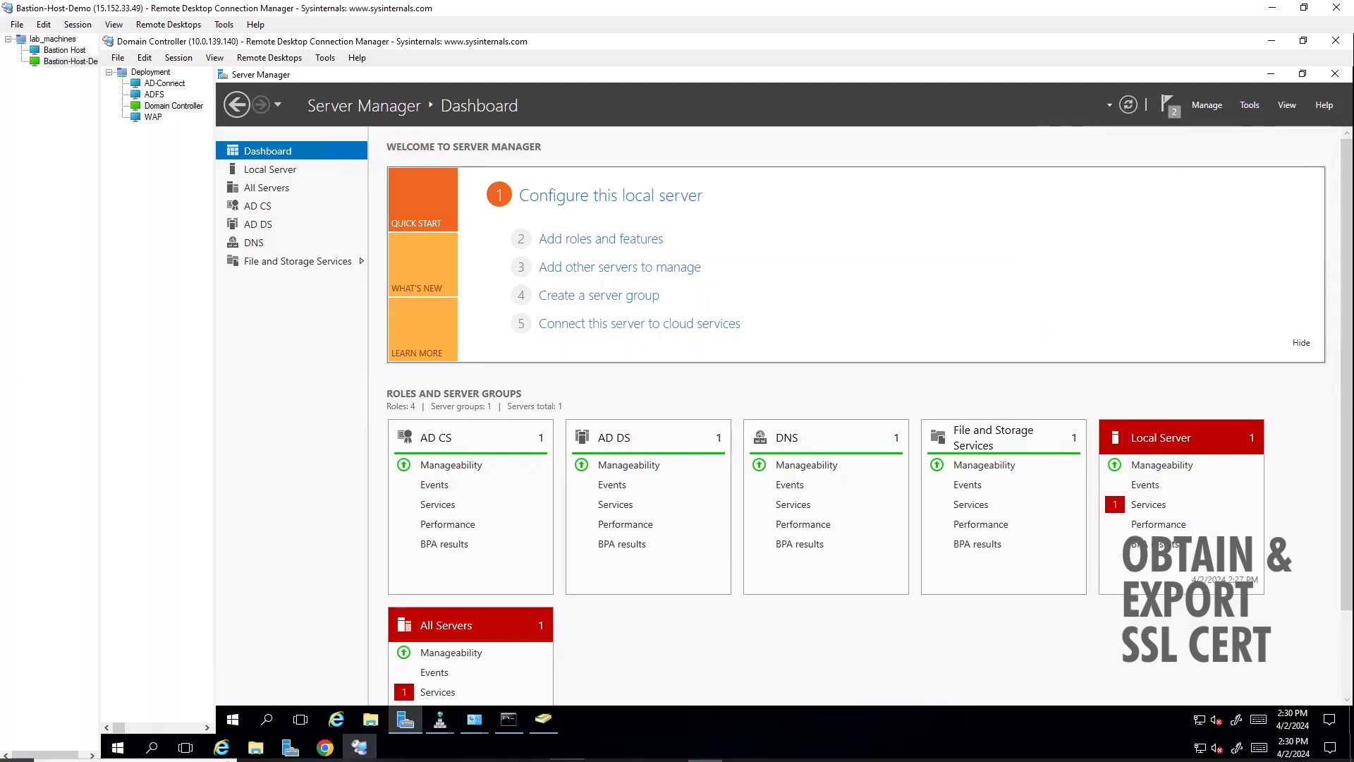
left_click(403, 285)
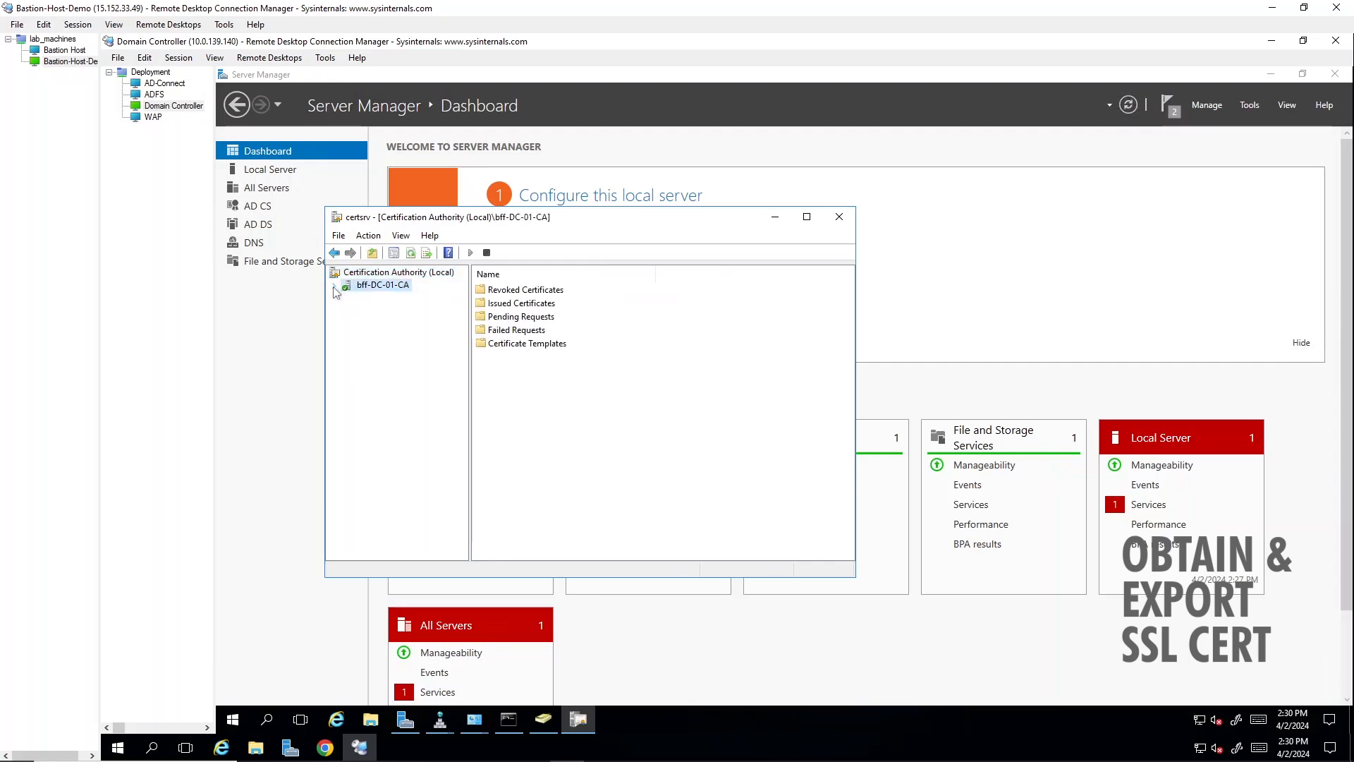
left_click(334, 286)
left_click(398, 349)
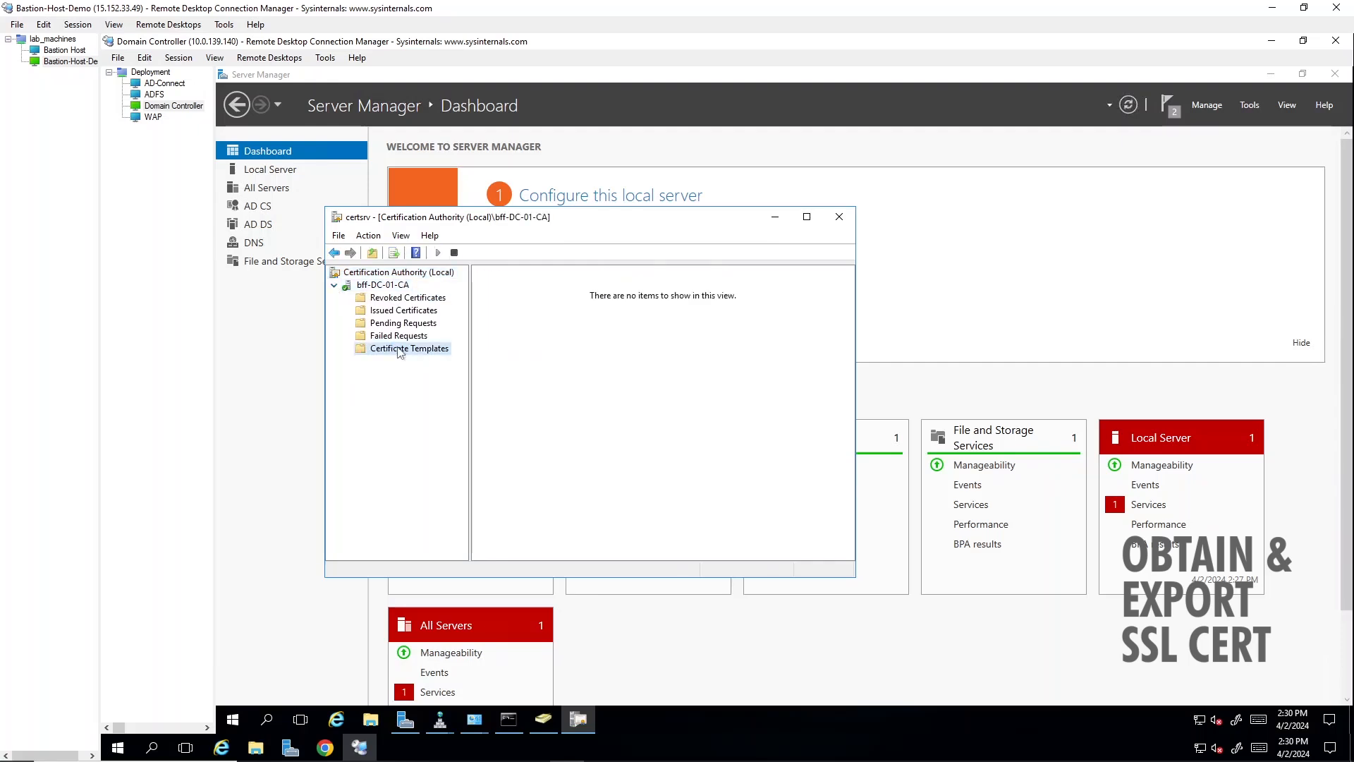
right_click(399, 351)
left_click(436, 357)
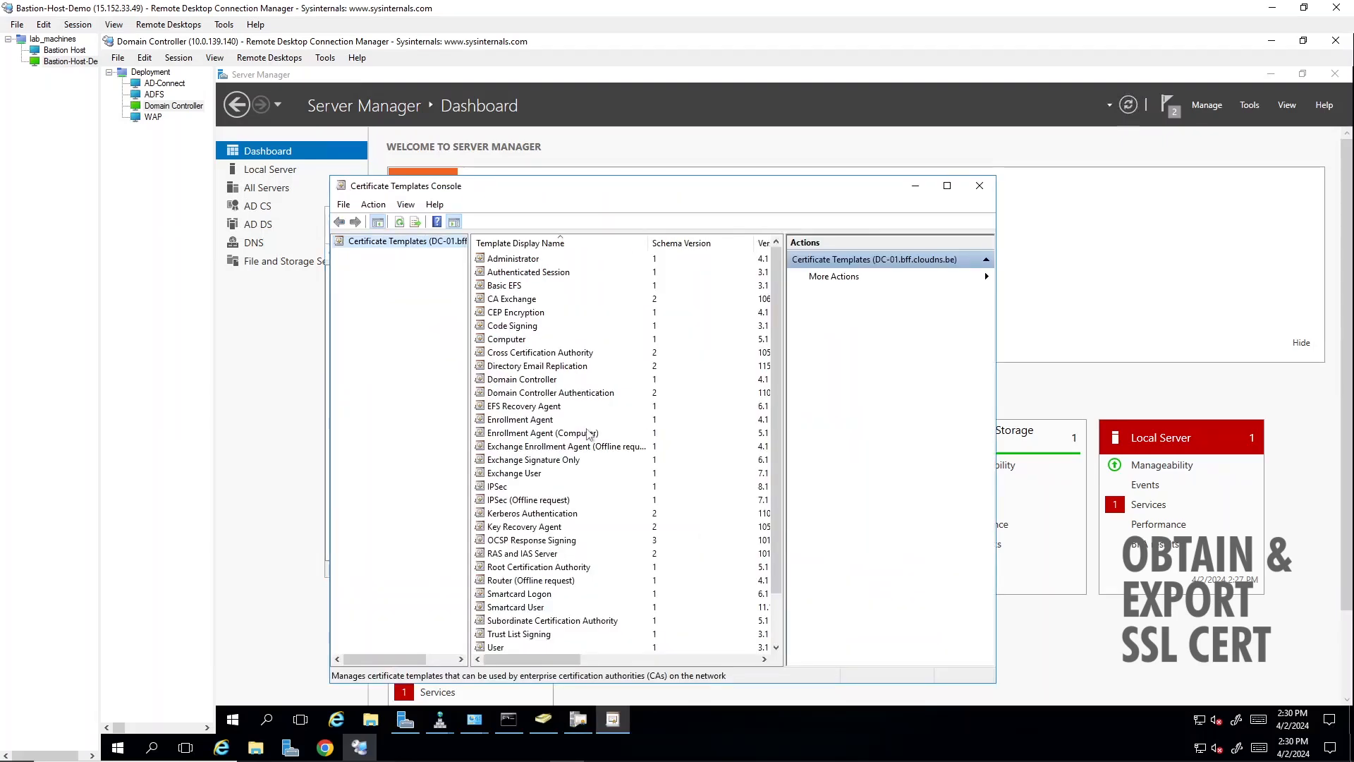
- Duplicate the Web Server certificate template
scroll(558, 469, "down", 2)
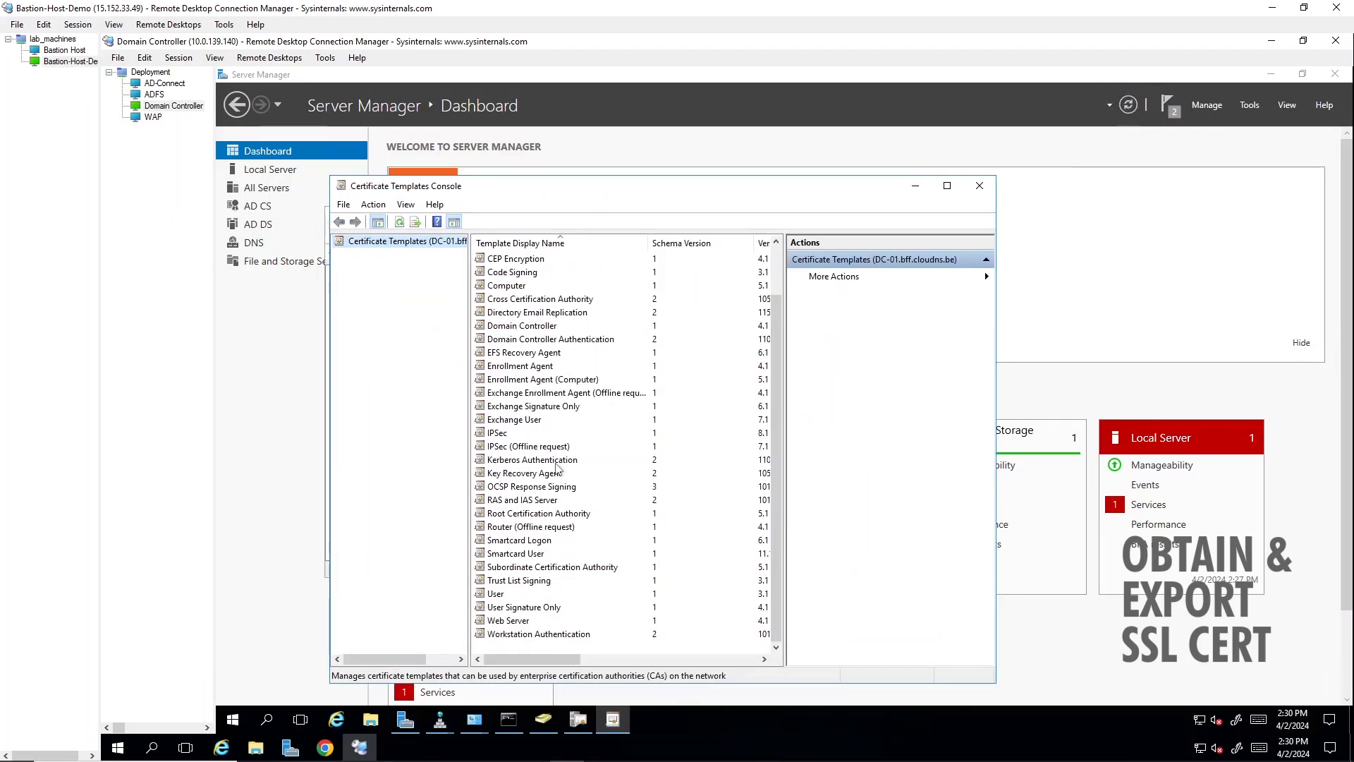
left_click(525, 622)
right_click(525, 624)
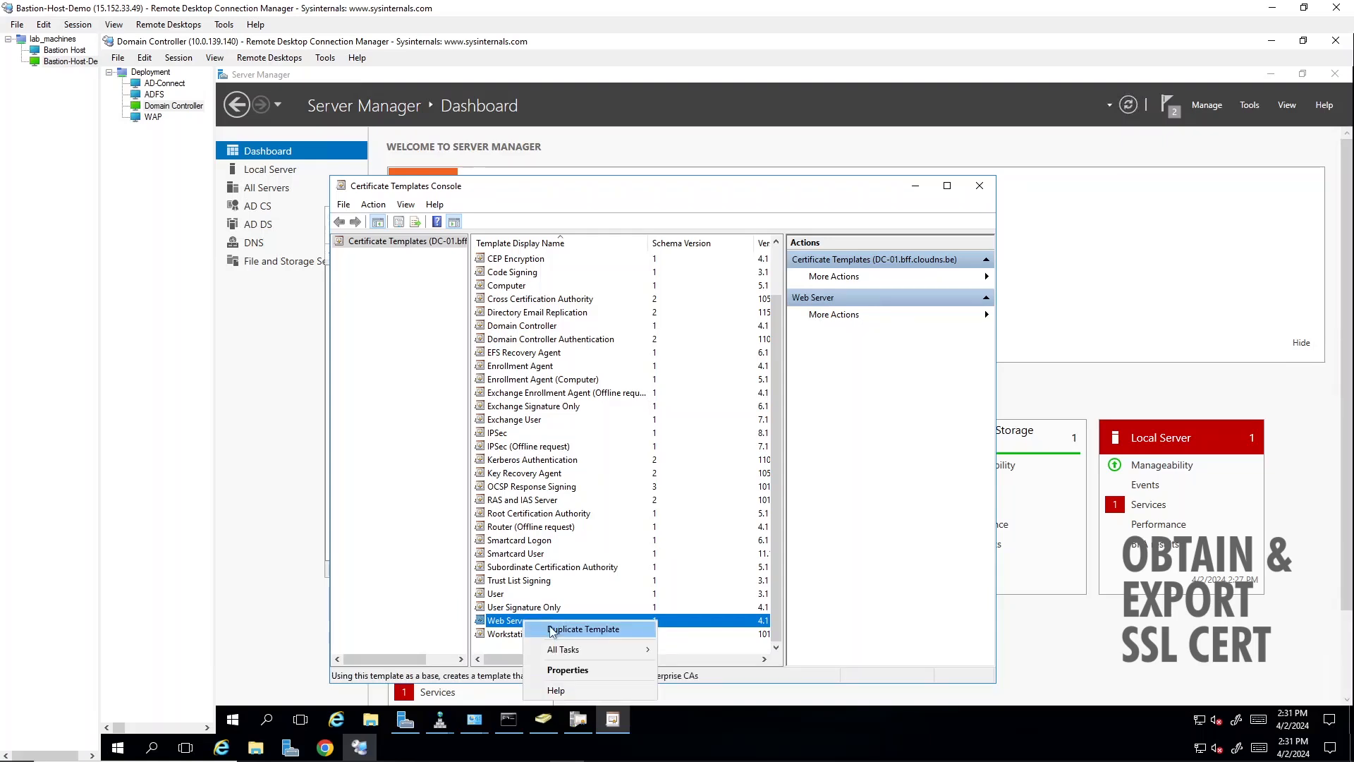
left_click(552, 630)
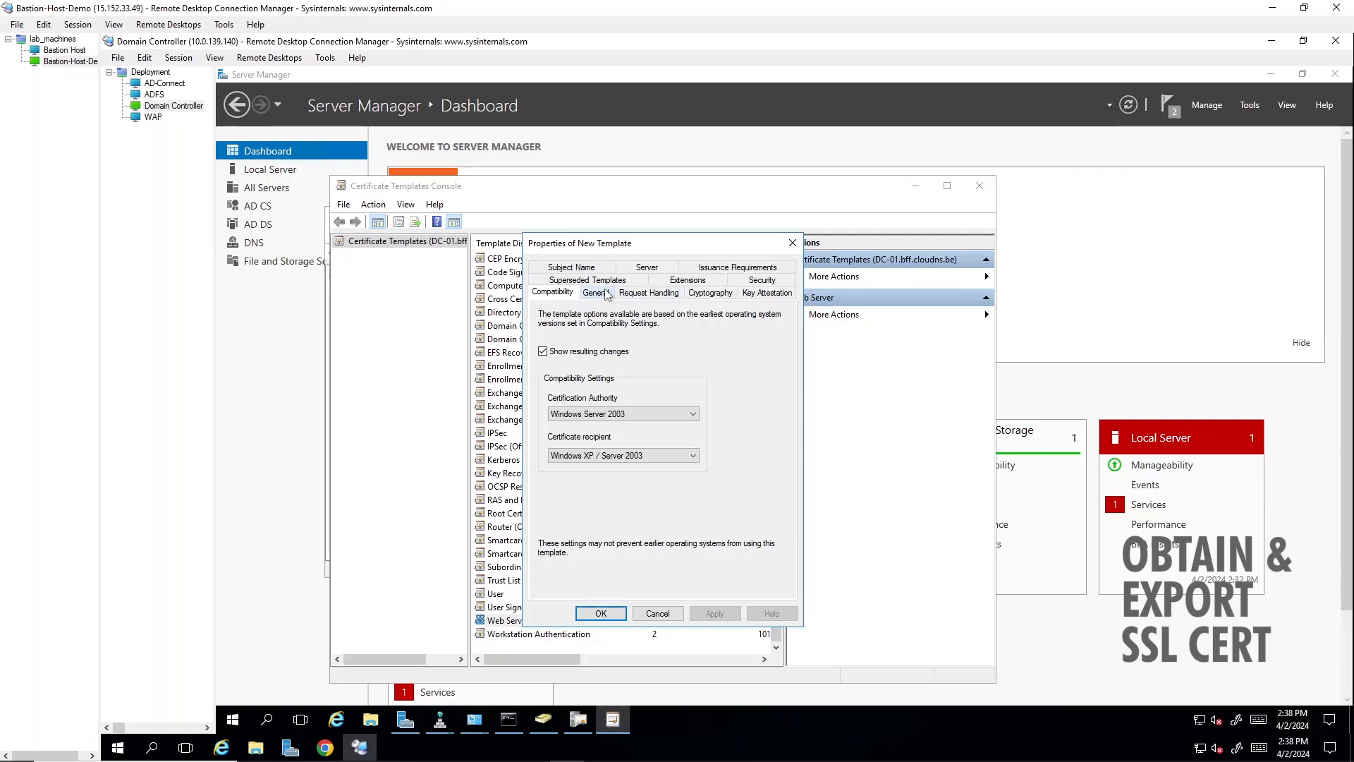
- Set the new template's display name to Web Server-CA-AD
left_click(609, 295)
left_click(587, 327)
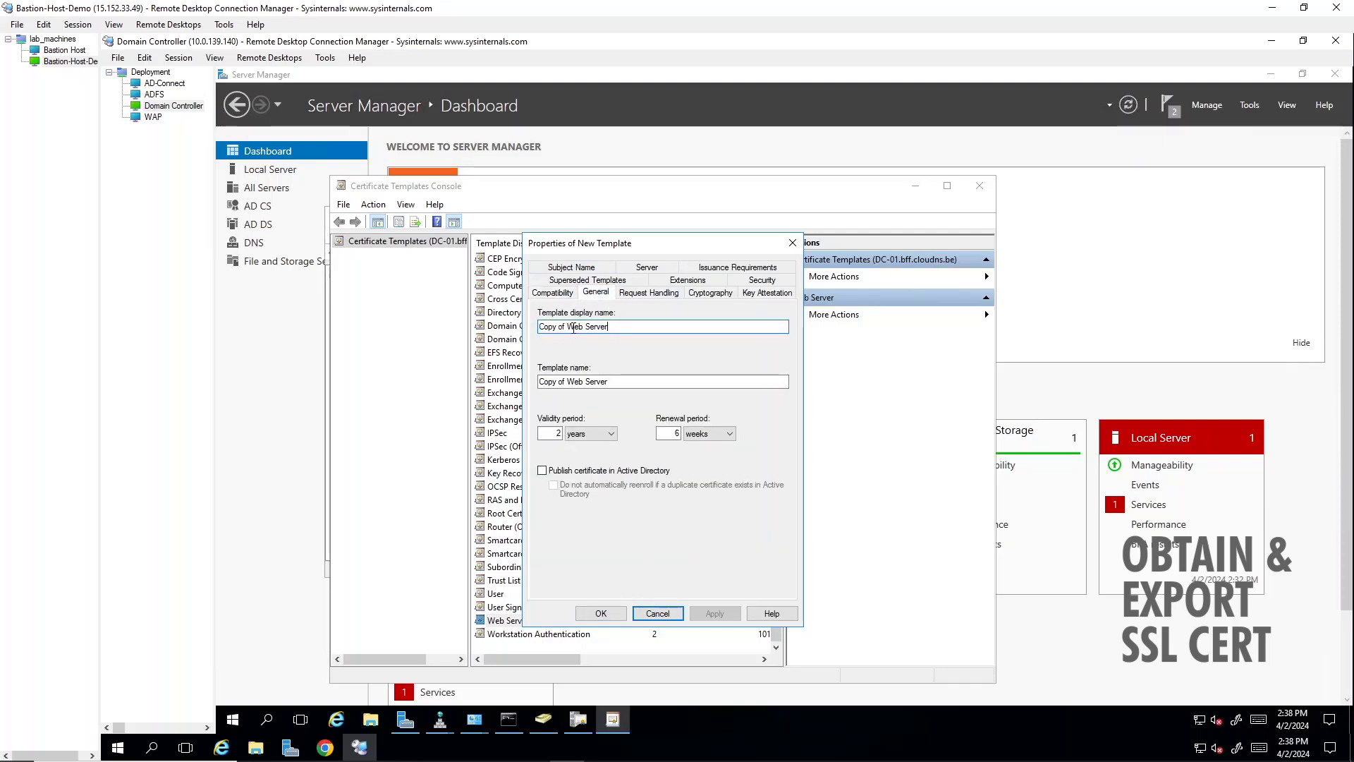
left_click(574, 328)
key("BackSpace")
key("BackSpace")
key("BackSpace")
key("BackSpace")
key("BackSpace")
key("BackSpace")
key("BackSpace")
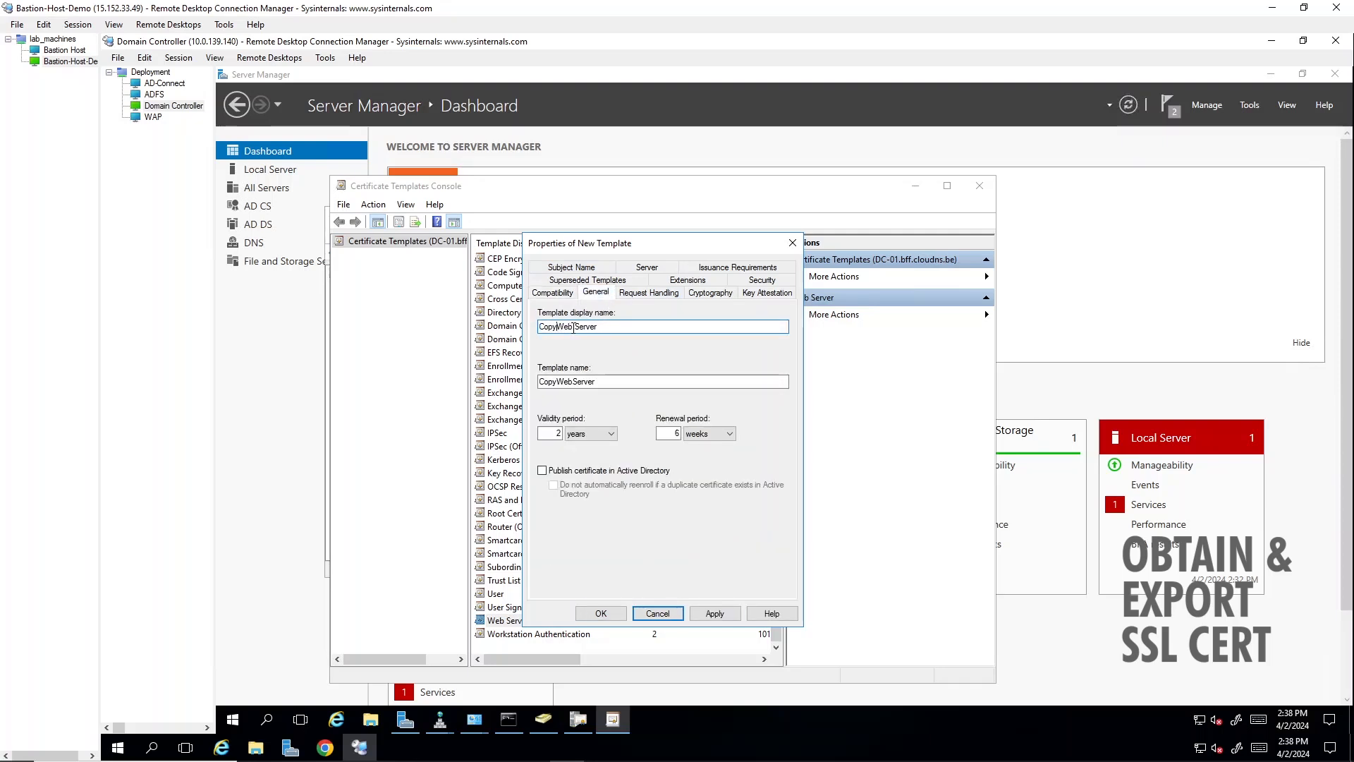
key("BackSpace")
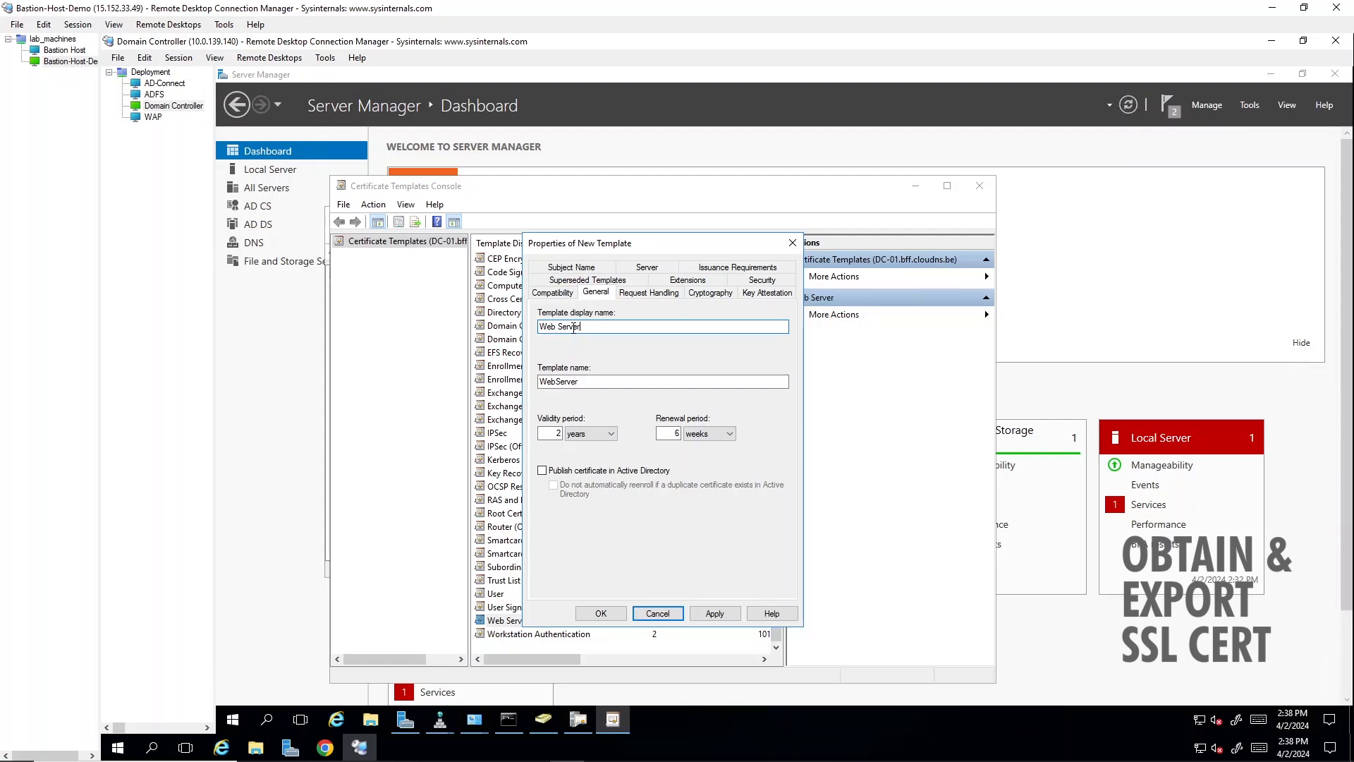
type("-CA-AD")
- Include computers in the searchable object types, add Domain Computers to the template's security, and allow it Enroll and Autoenroll
left_click(746, 283)
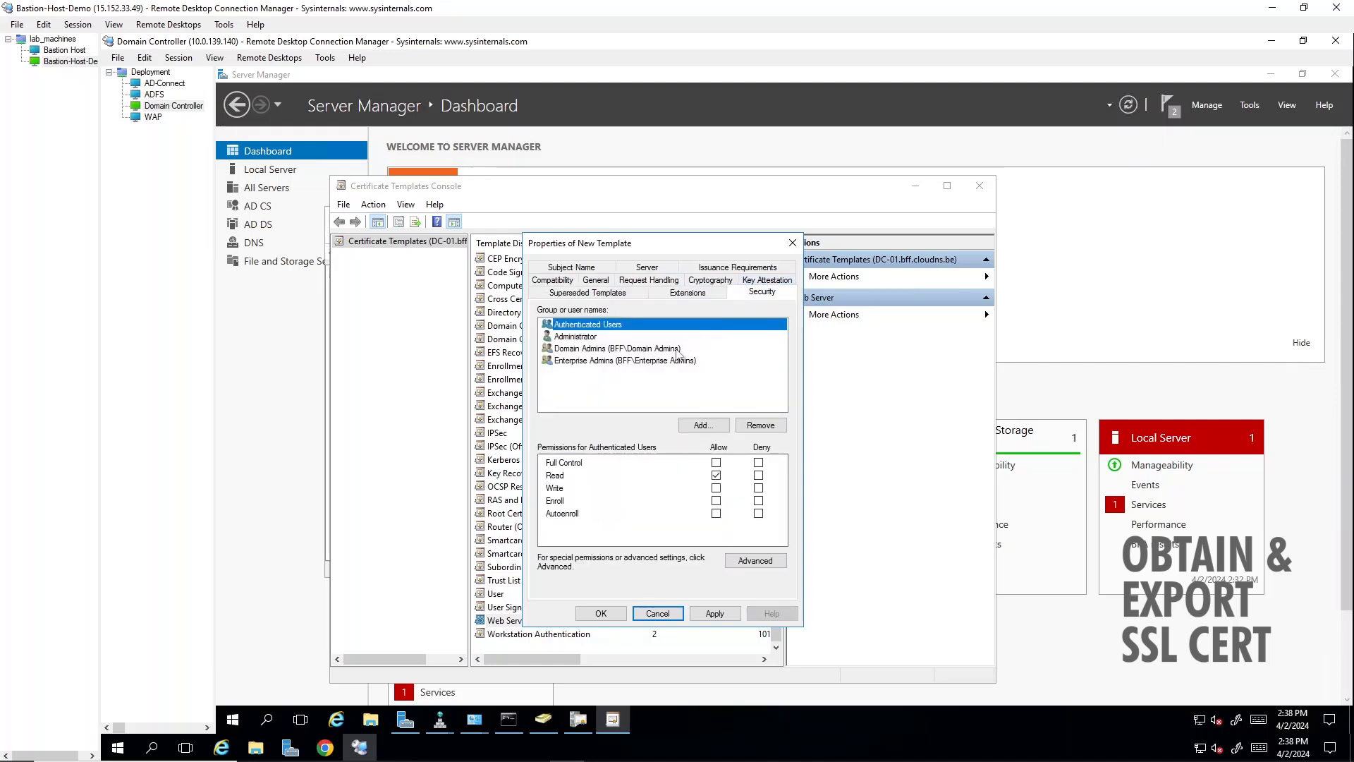
left_click(705, 425)
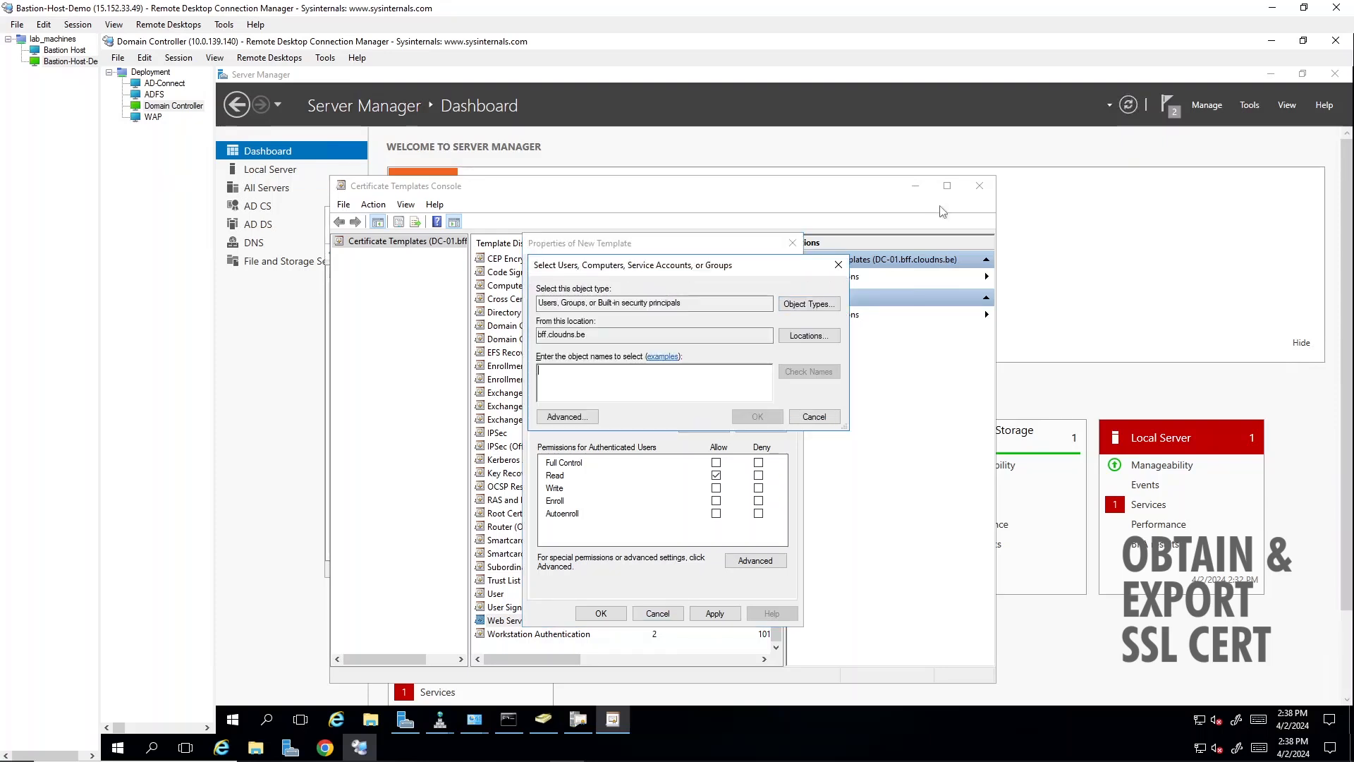
left_click(810, 303)
left_click(550, 371)
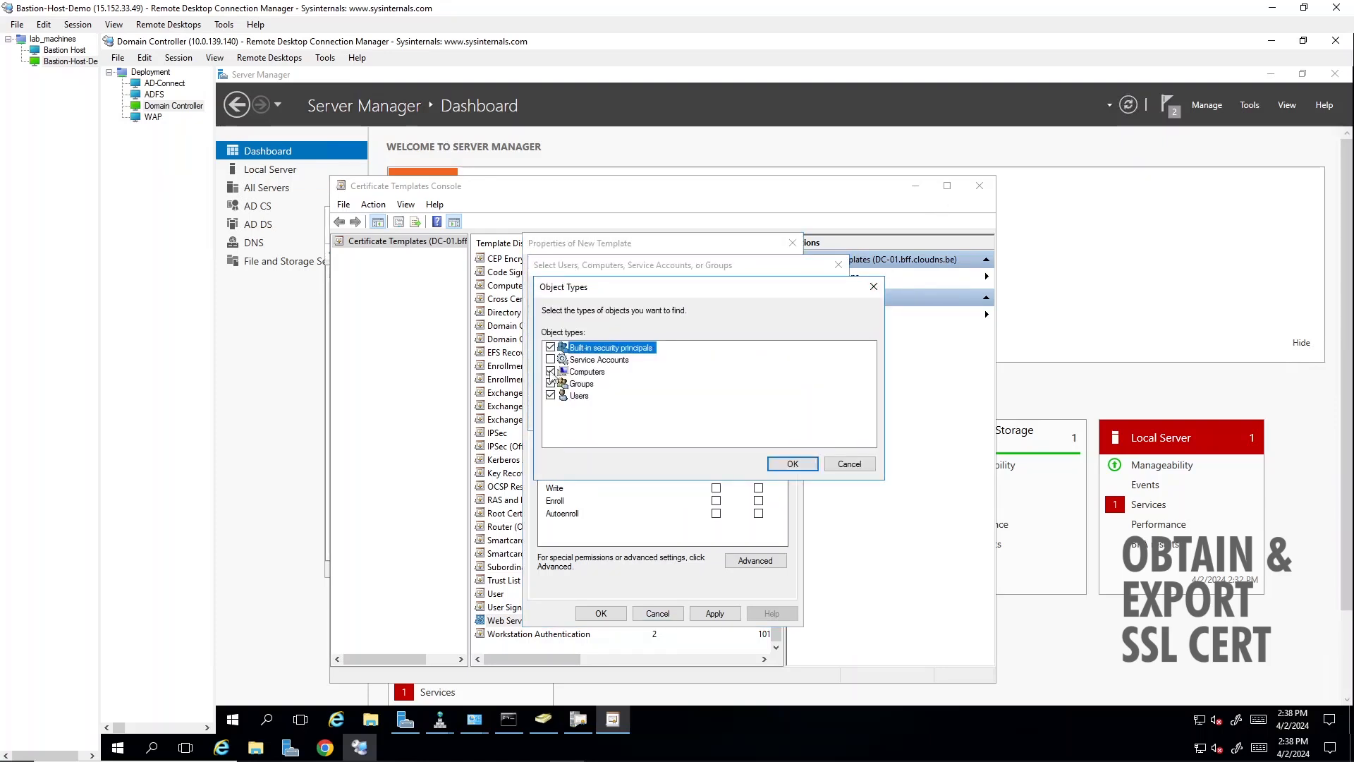
left_click(791, 463)
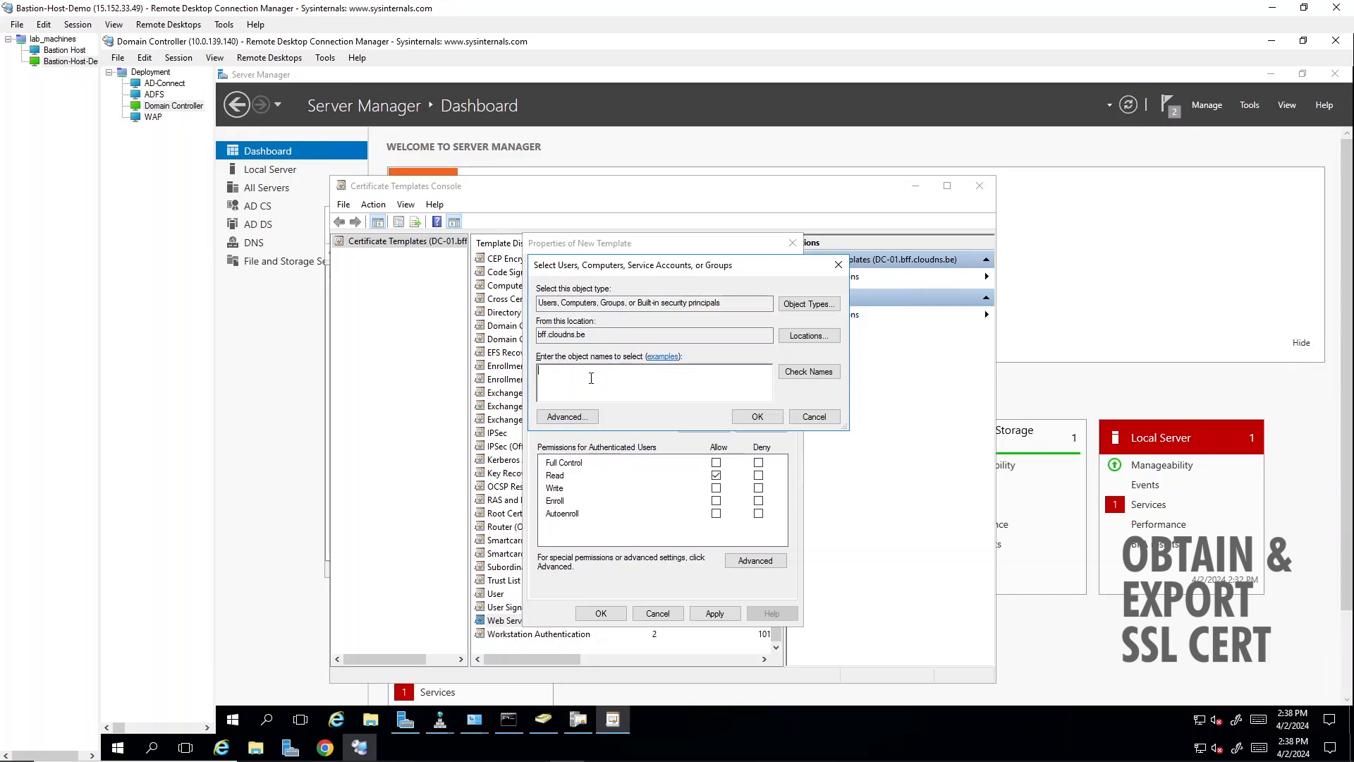
type("Domain Computers")
key("Return")
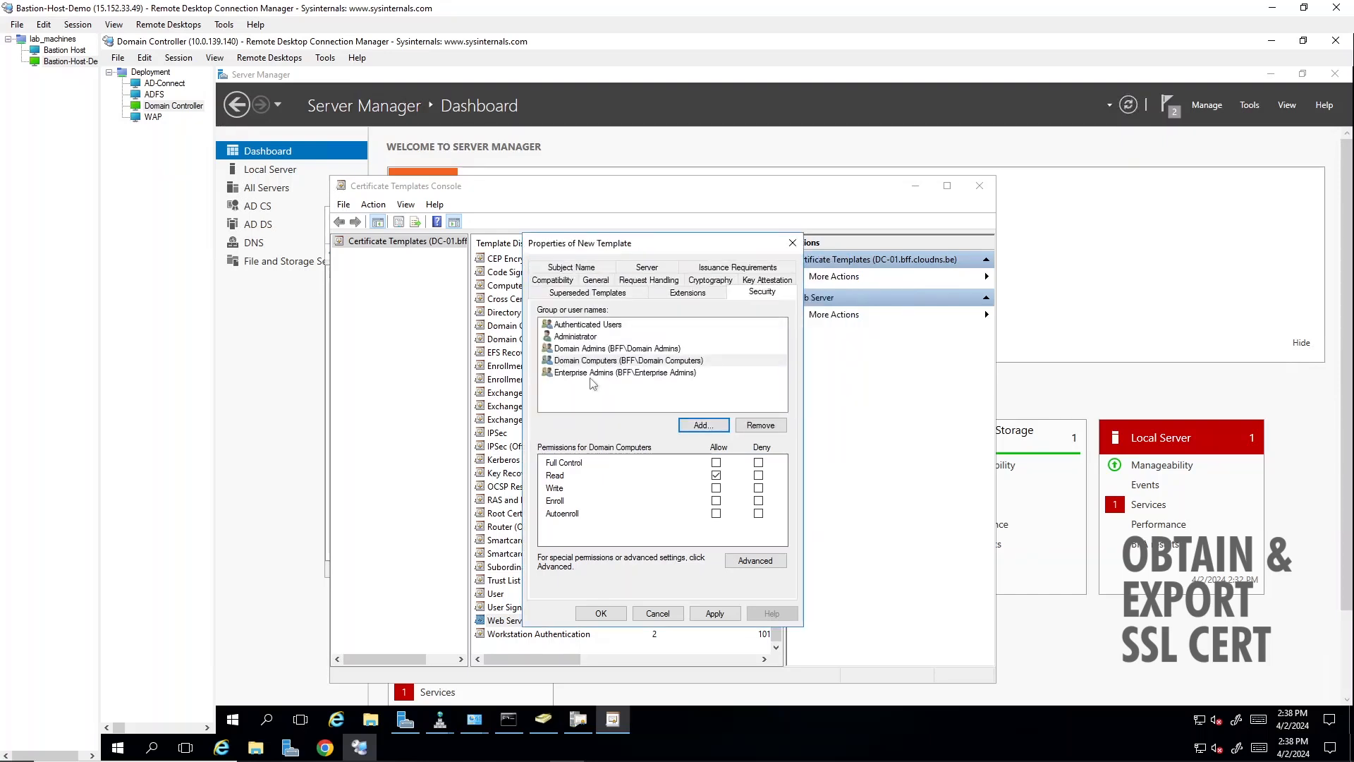
left_click(717, 501)
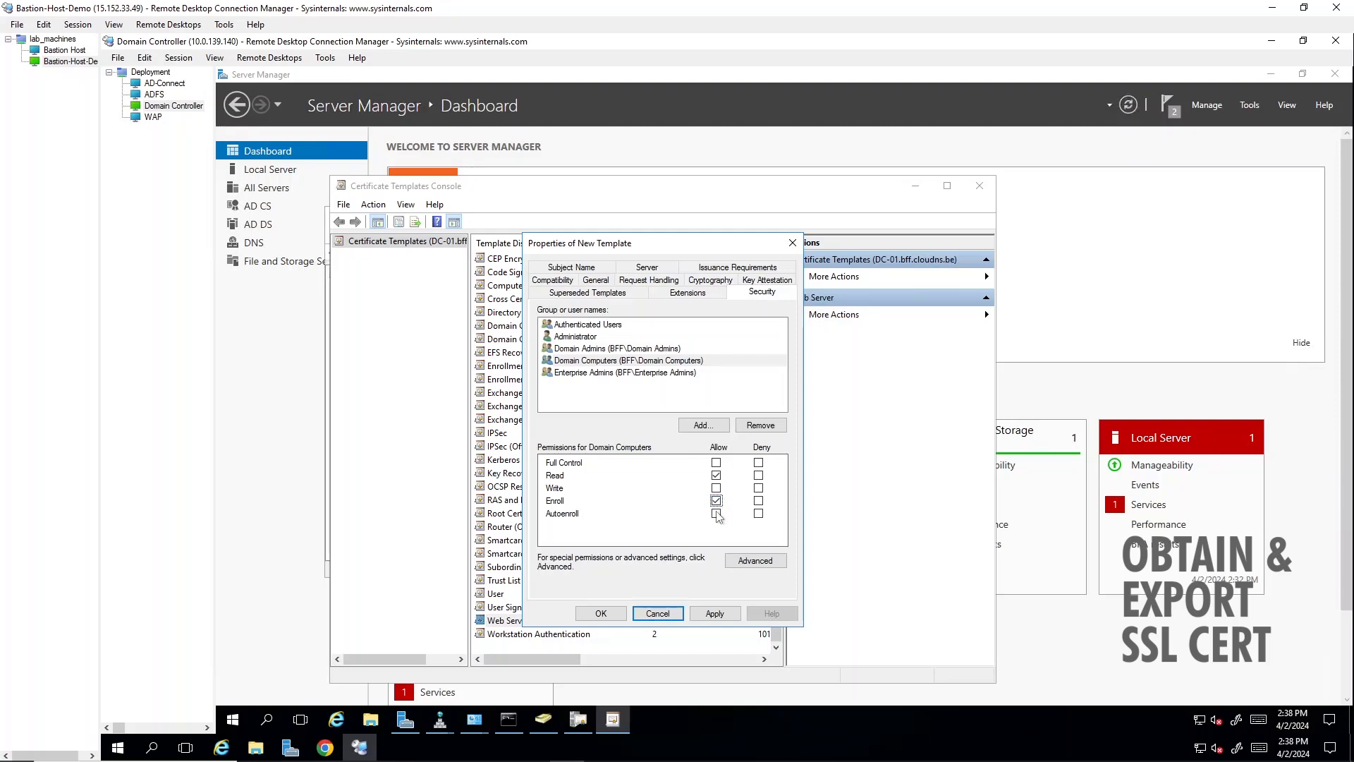
left_click(717, 513)
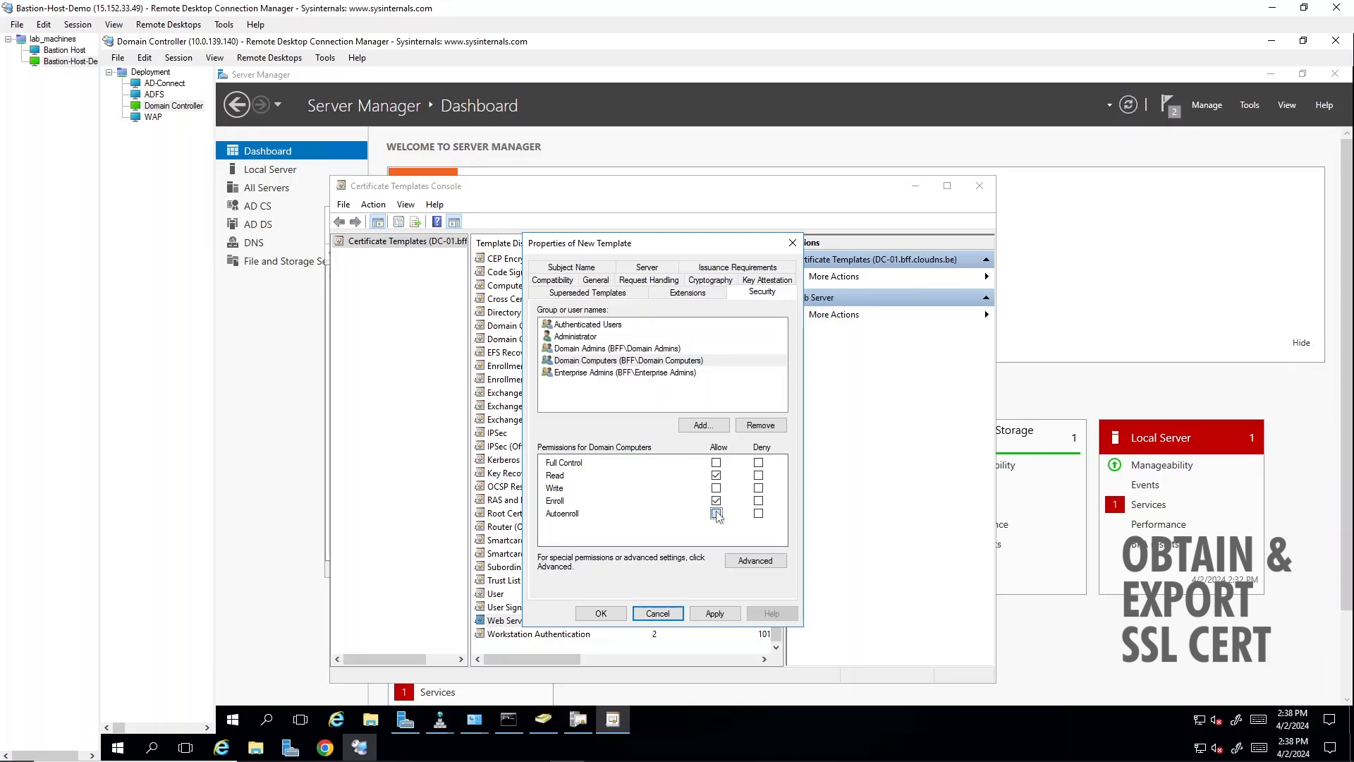
- Add Domain Controllers to the template's security, allow it Enroll and Autoenroll, and apply the permissions
left_click(704, 426)
type("Dom")
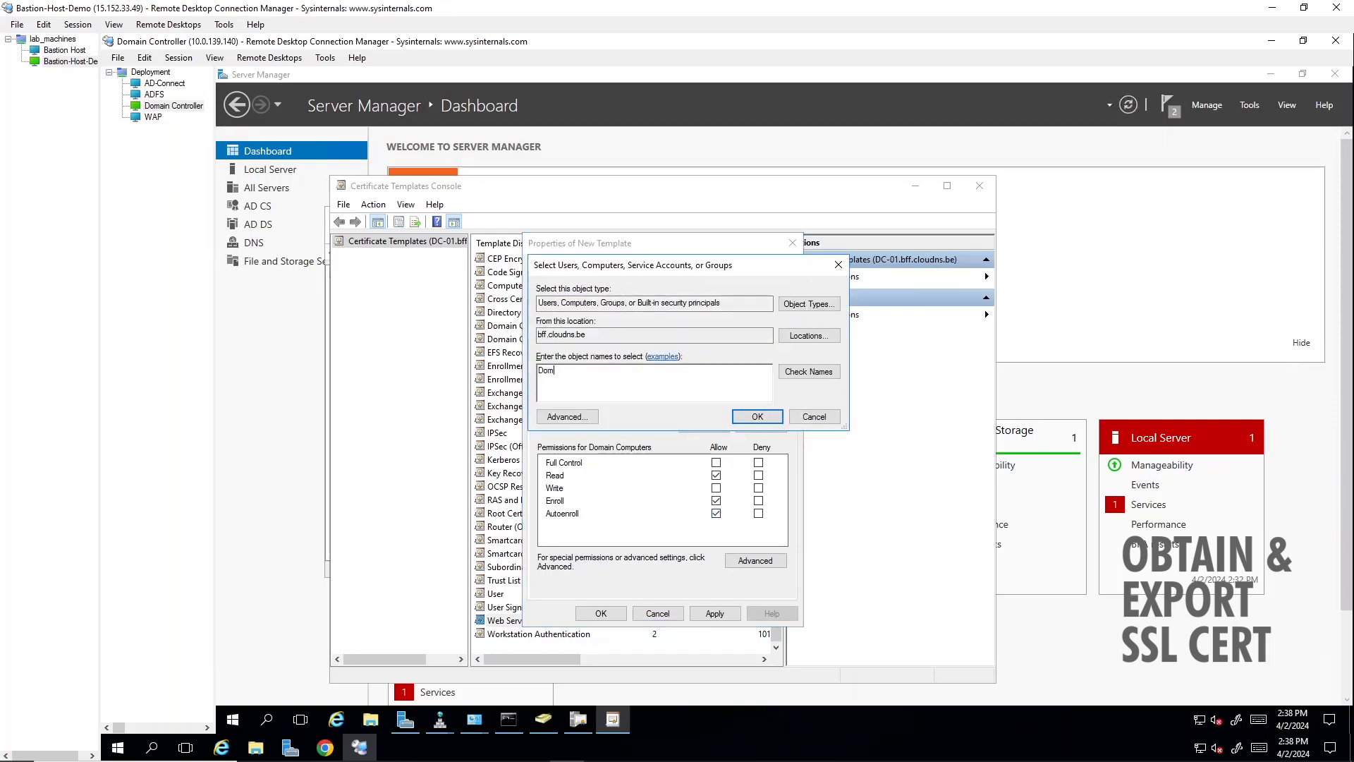
type("ain Control")
key("Return")
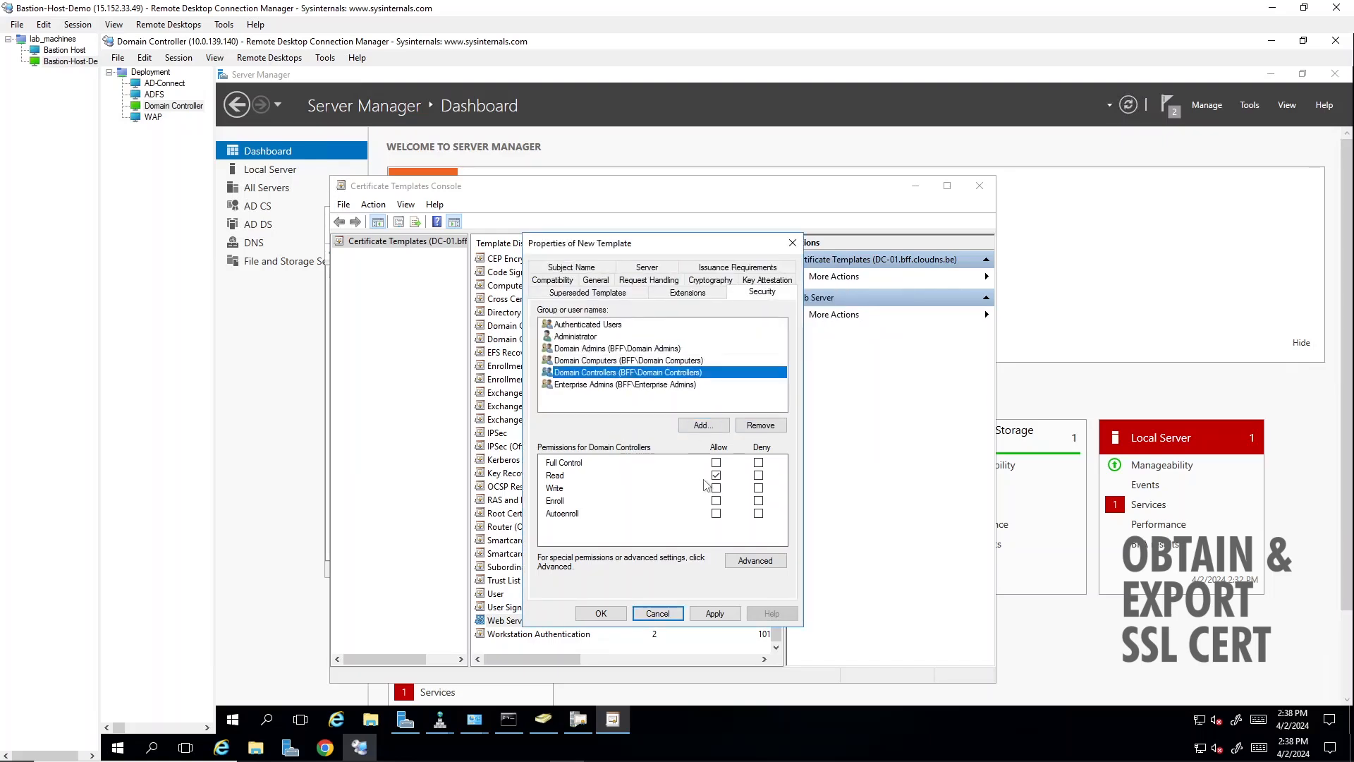
left_click(715, 500)
left_click(717, 513)
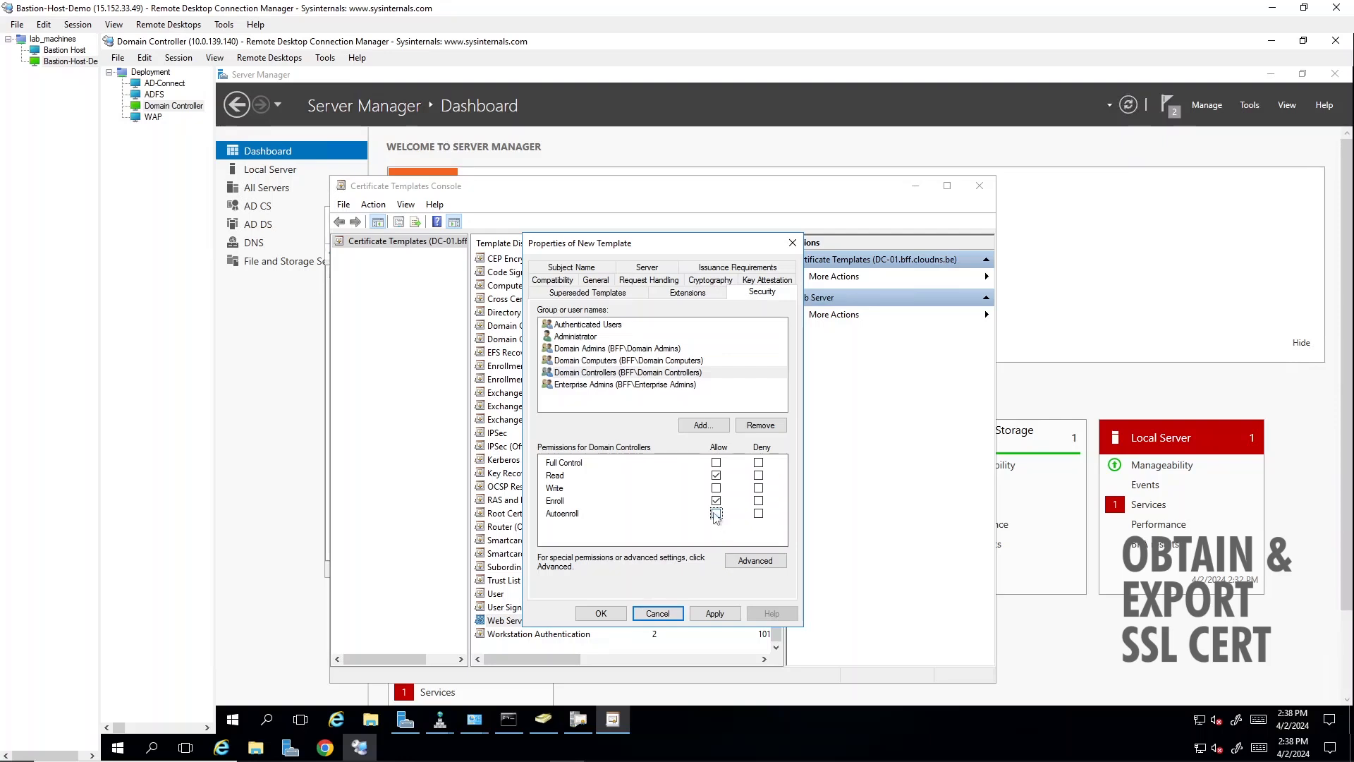
left_click(716, 514)
left_click(714, 613)
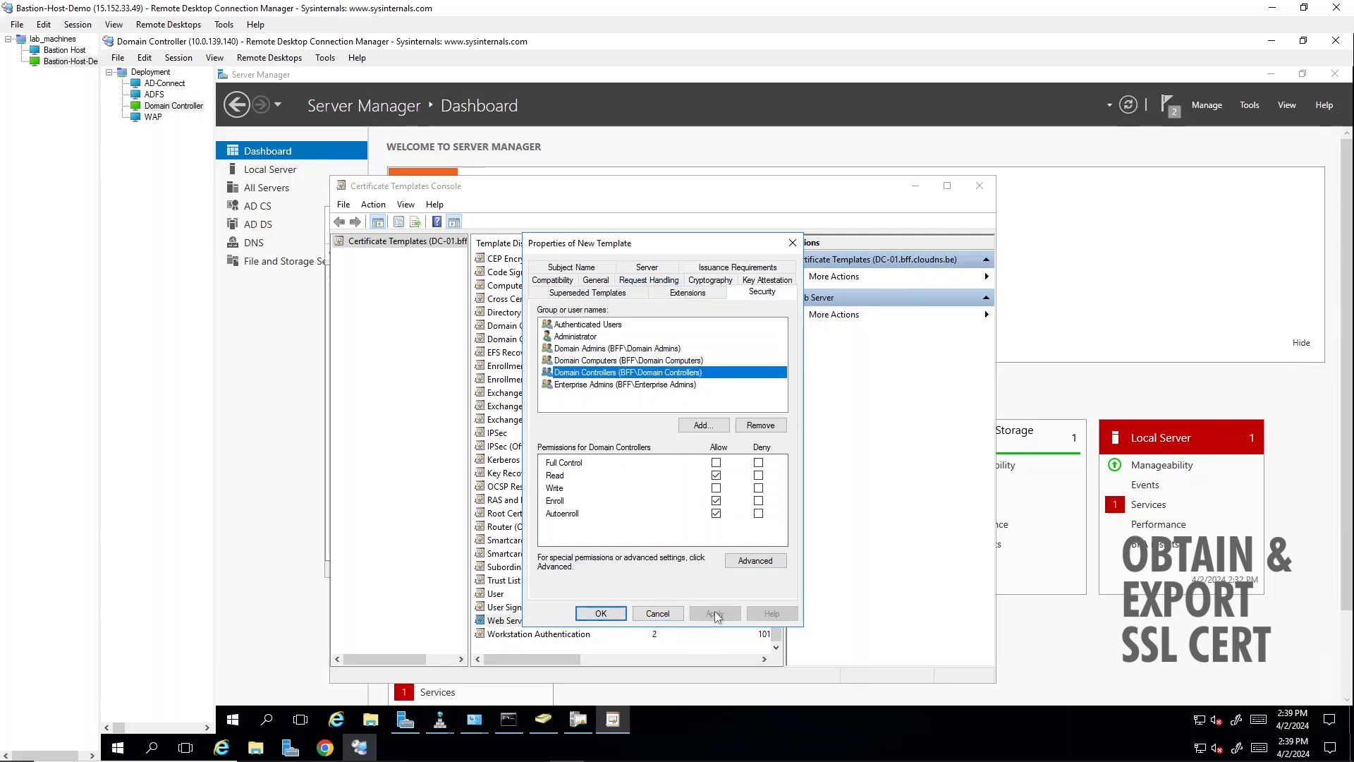
- Allow the private key to be exported in the template's request handling and save the new template
left_click(648, 281)
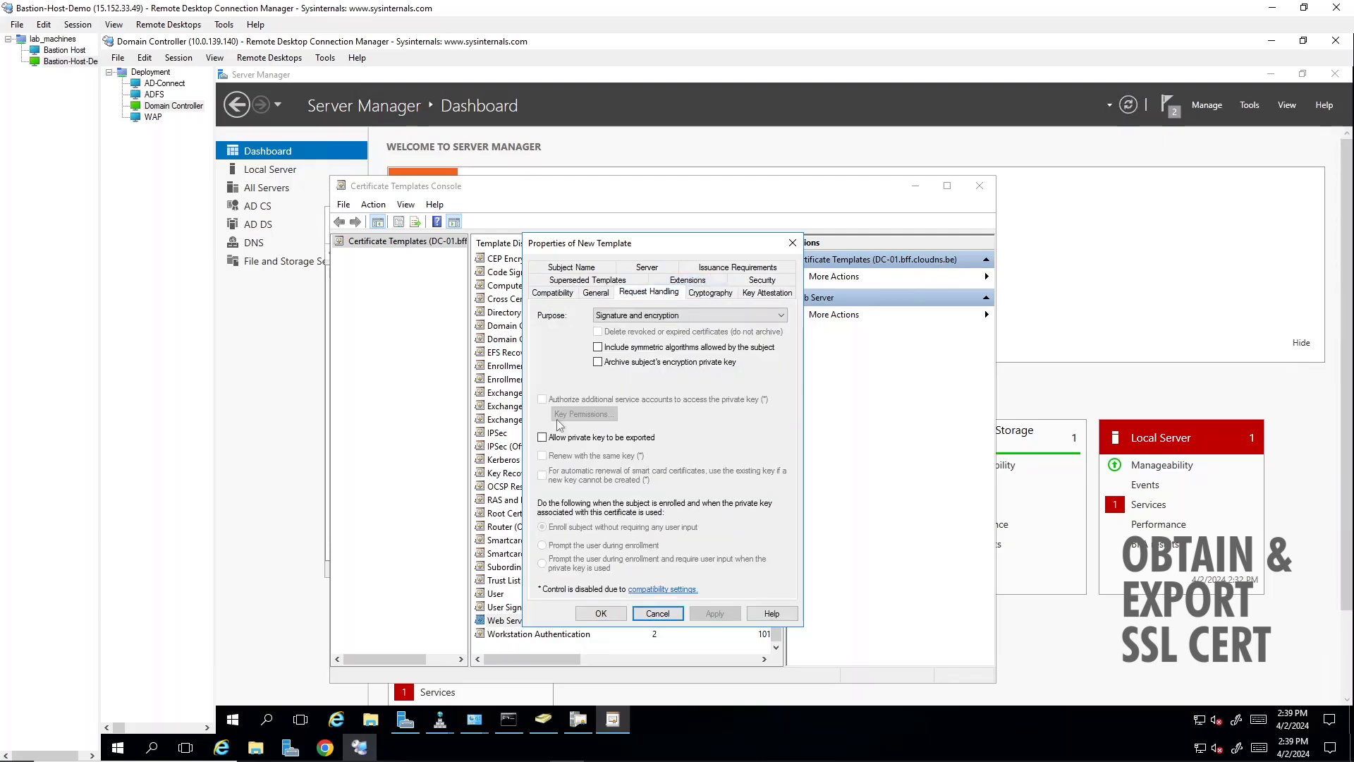
left_click(542, 437)
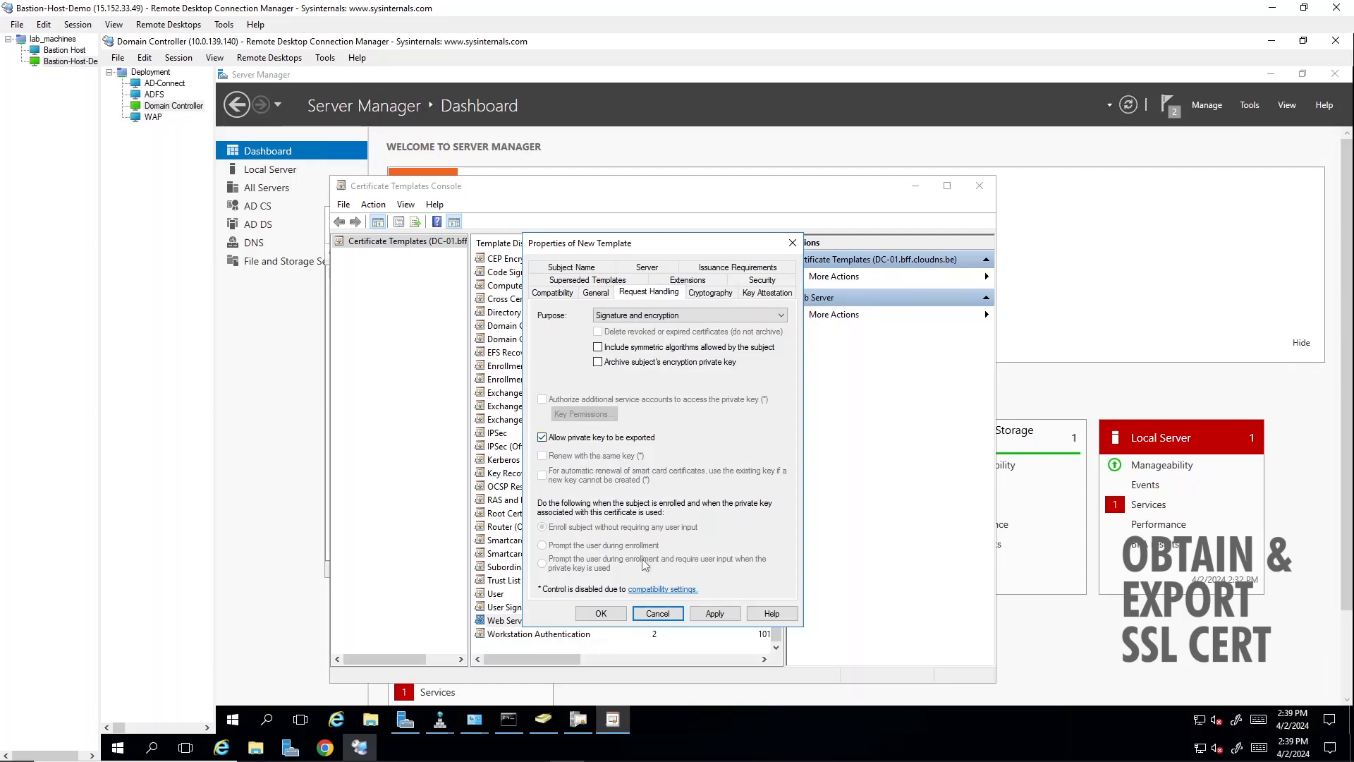
left_click(714, 613)
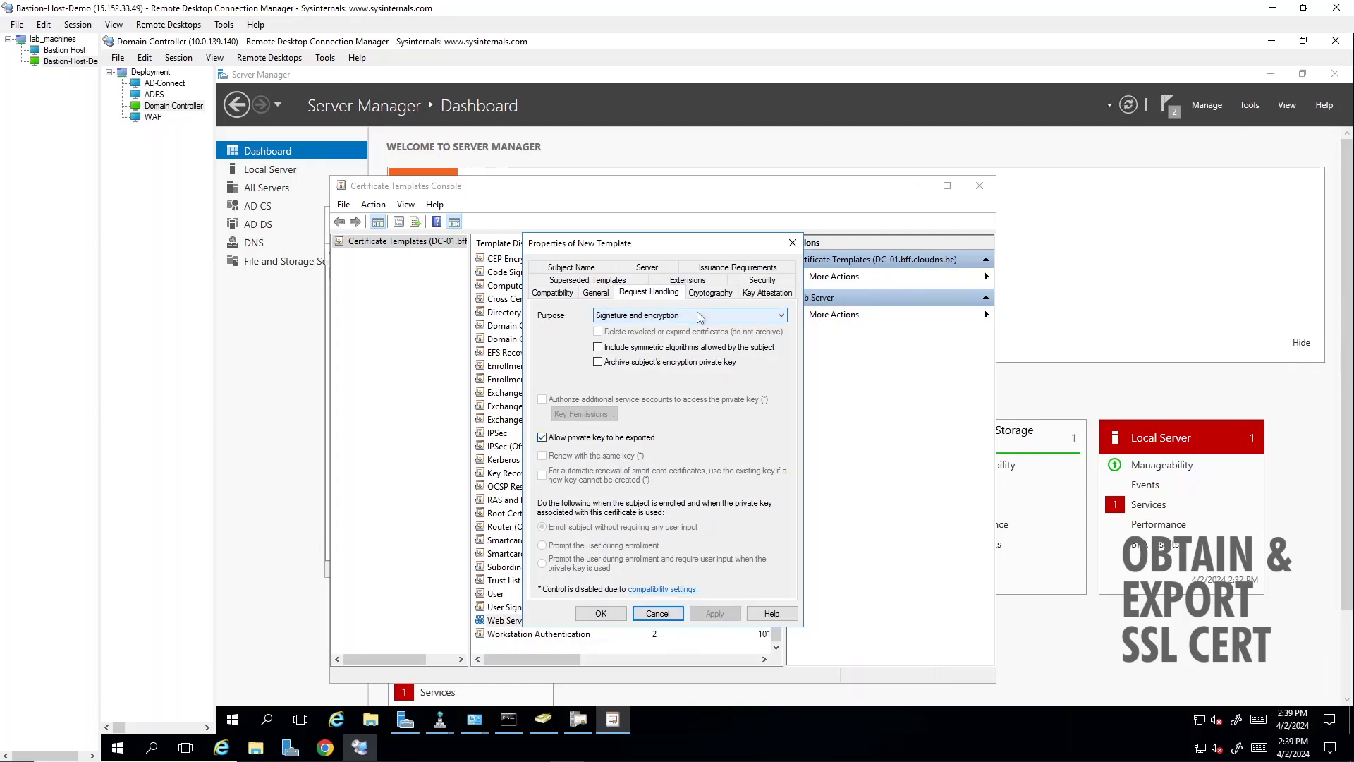
left_click(600, 613)
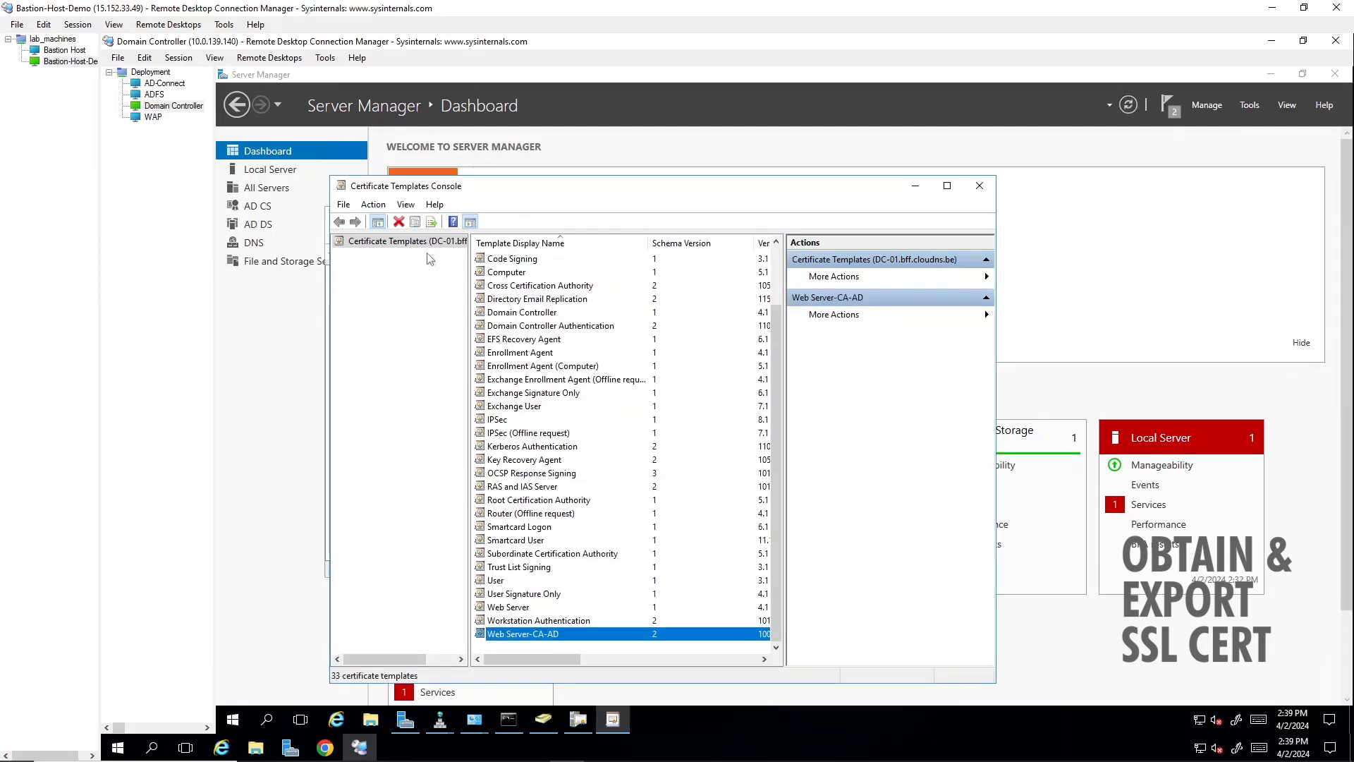
- Enable the Web Server-CA-AD template for issuing on the bff-DC-01-CA certification authority
left_click_drag(539, 189, 738, 162)
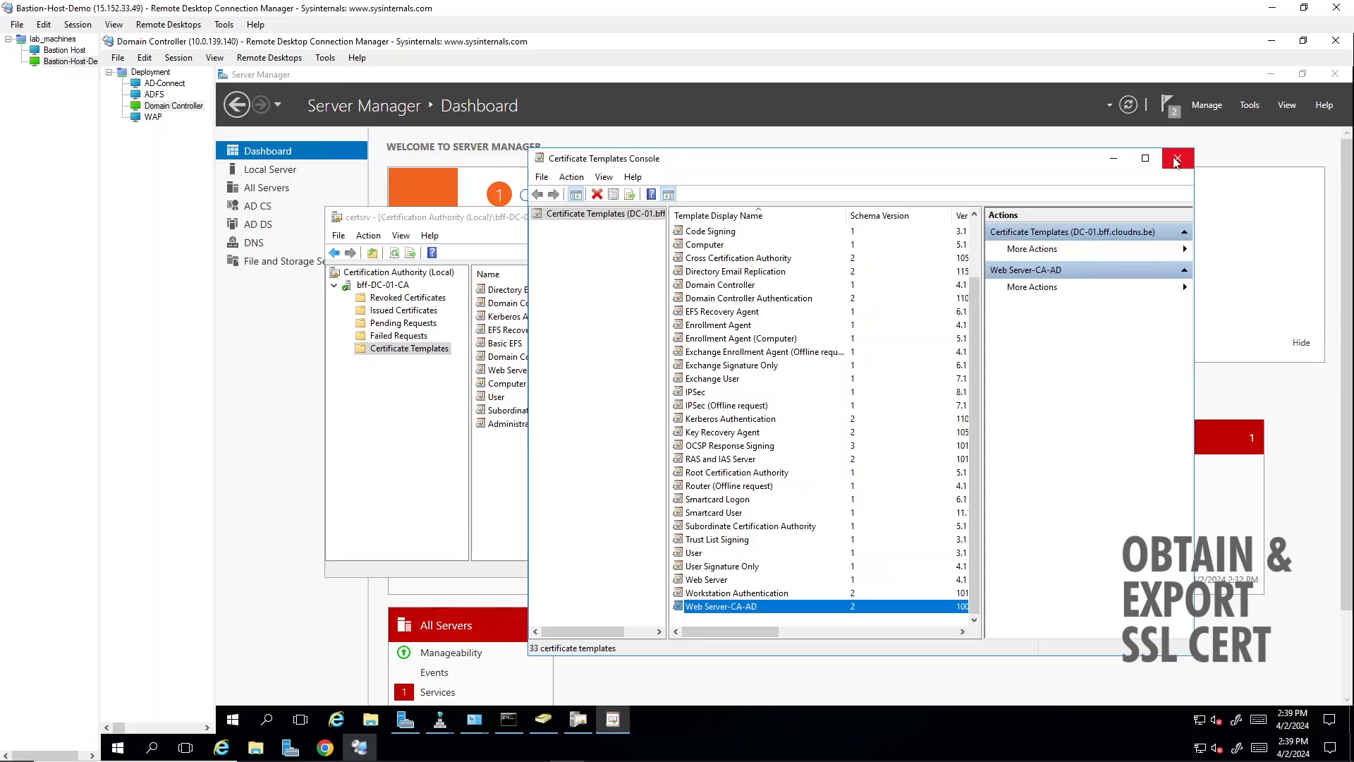
left_click(454, 223)
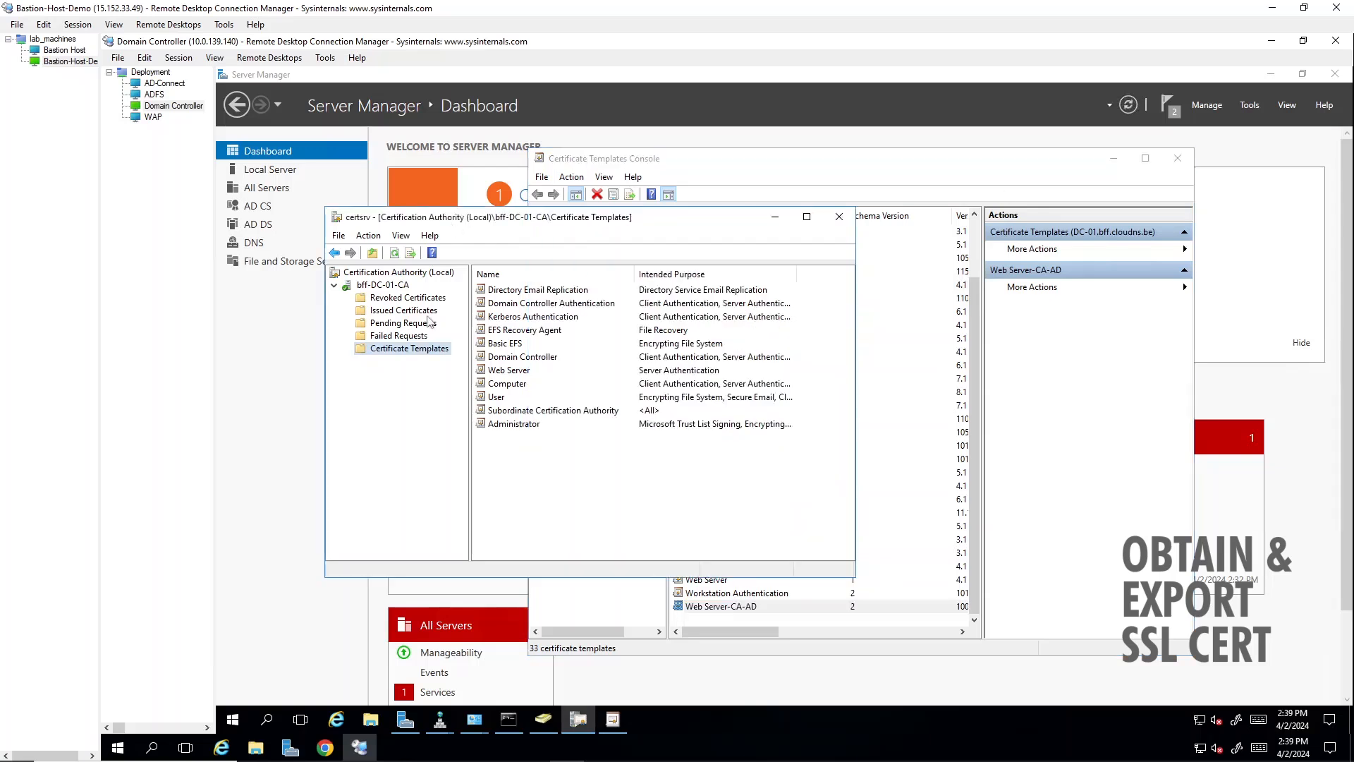
right_click(417, 354)
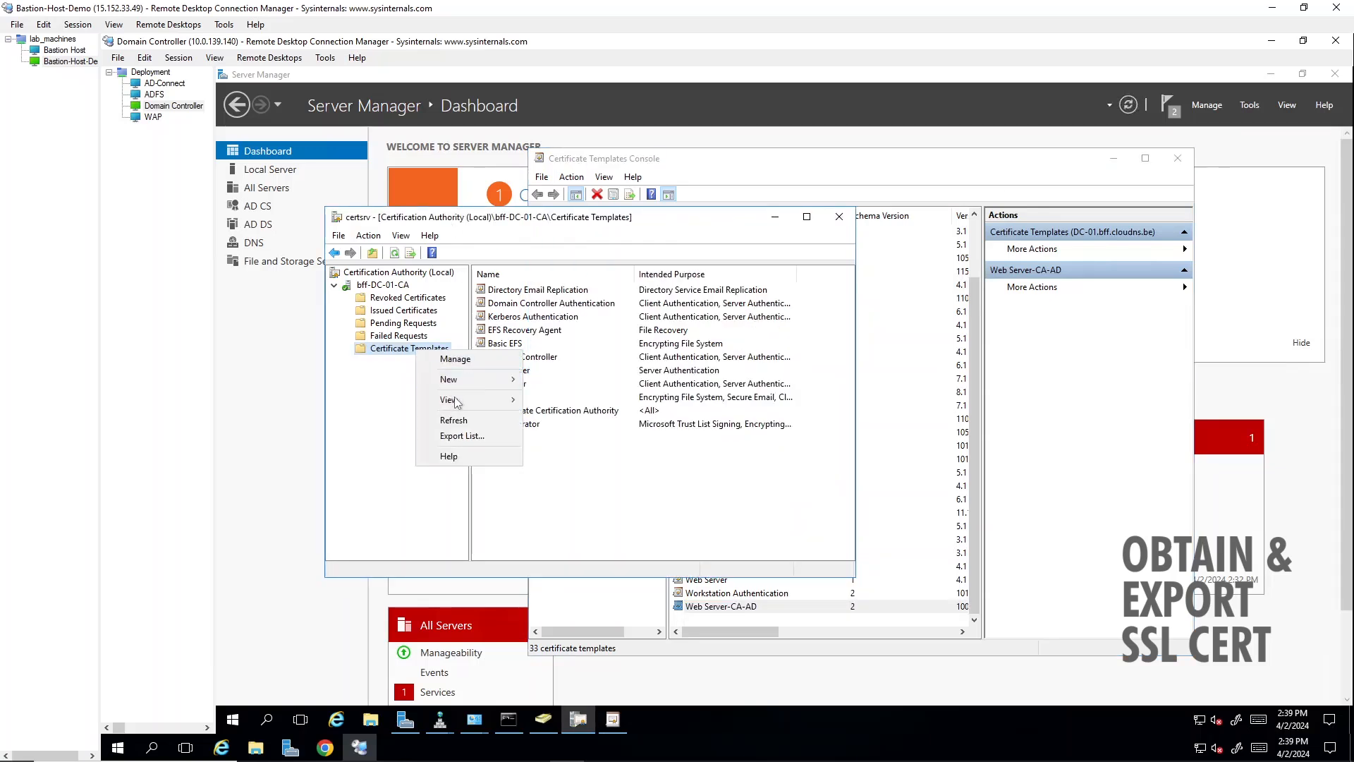
mouse_move(482, 384)
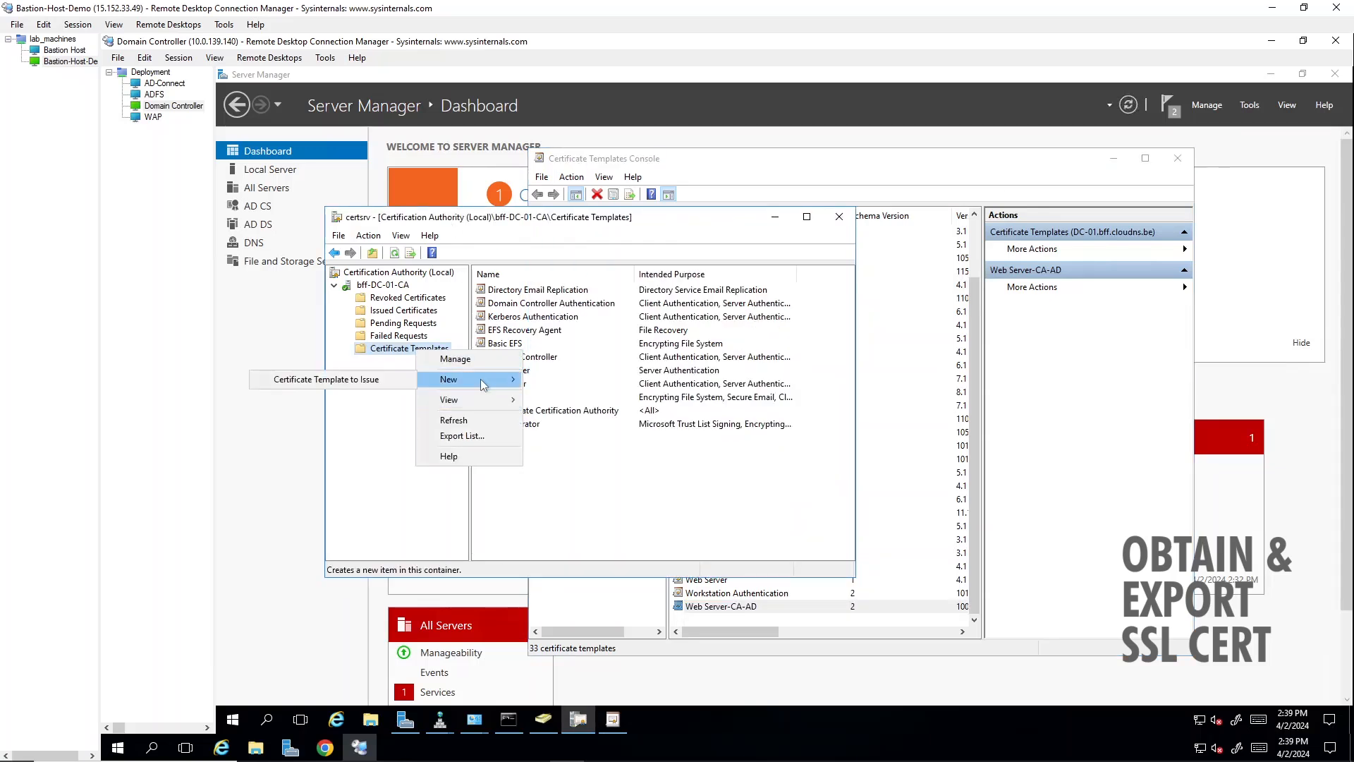
left_click(366, 380)
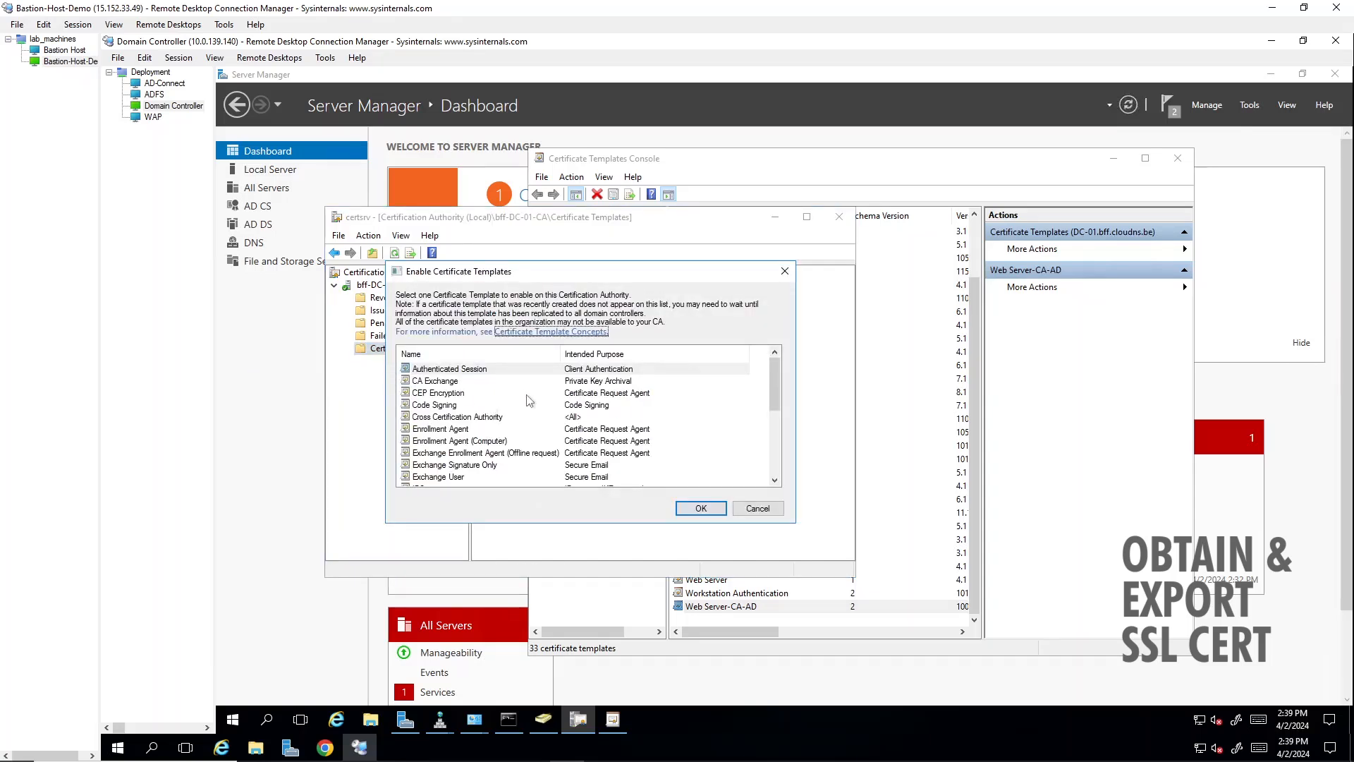
scroll(529, 401, "down", 1)
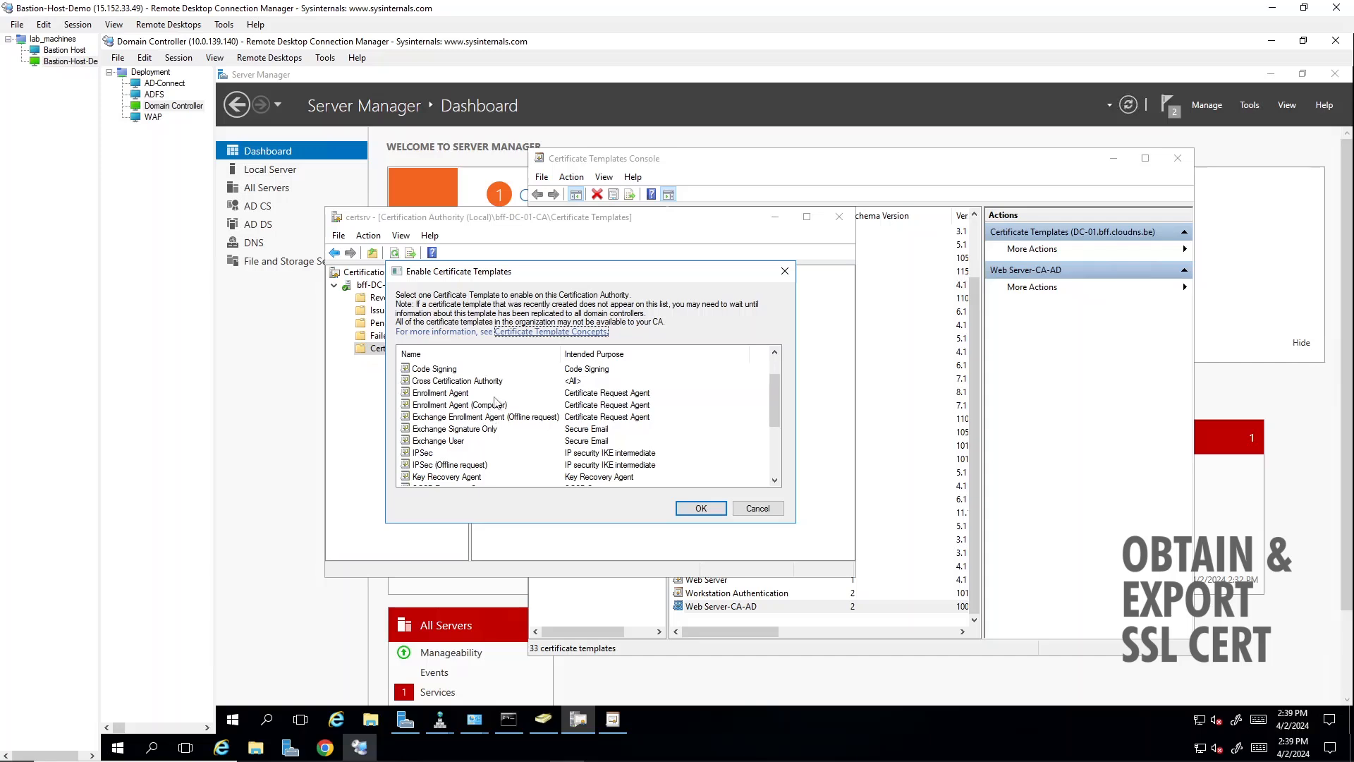
scroll(505, 406, "down", 3)
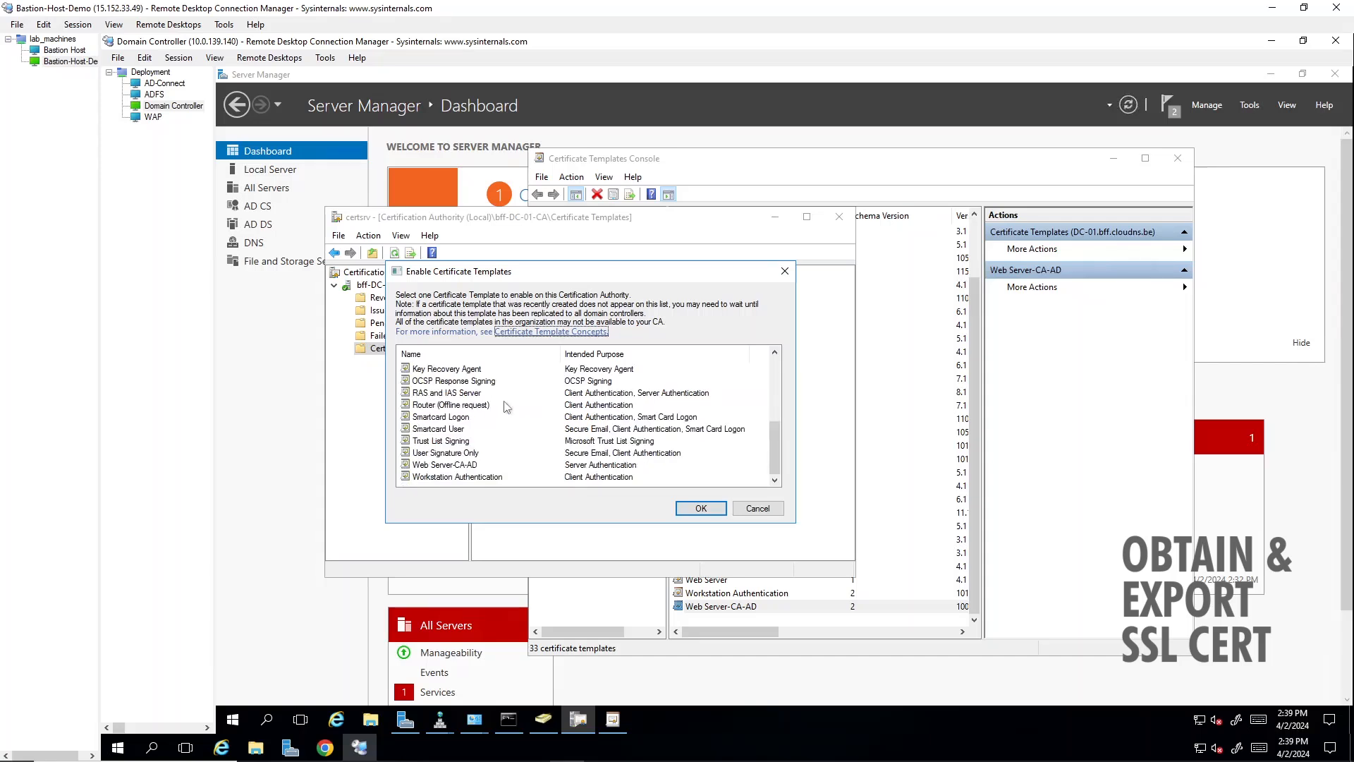
left_click(479, 465)
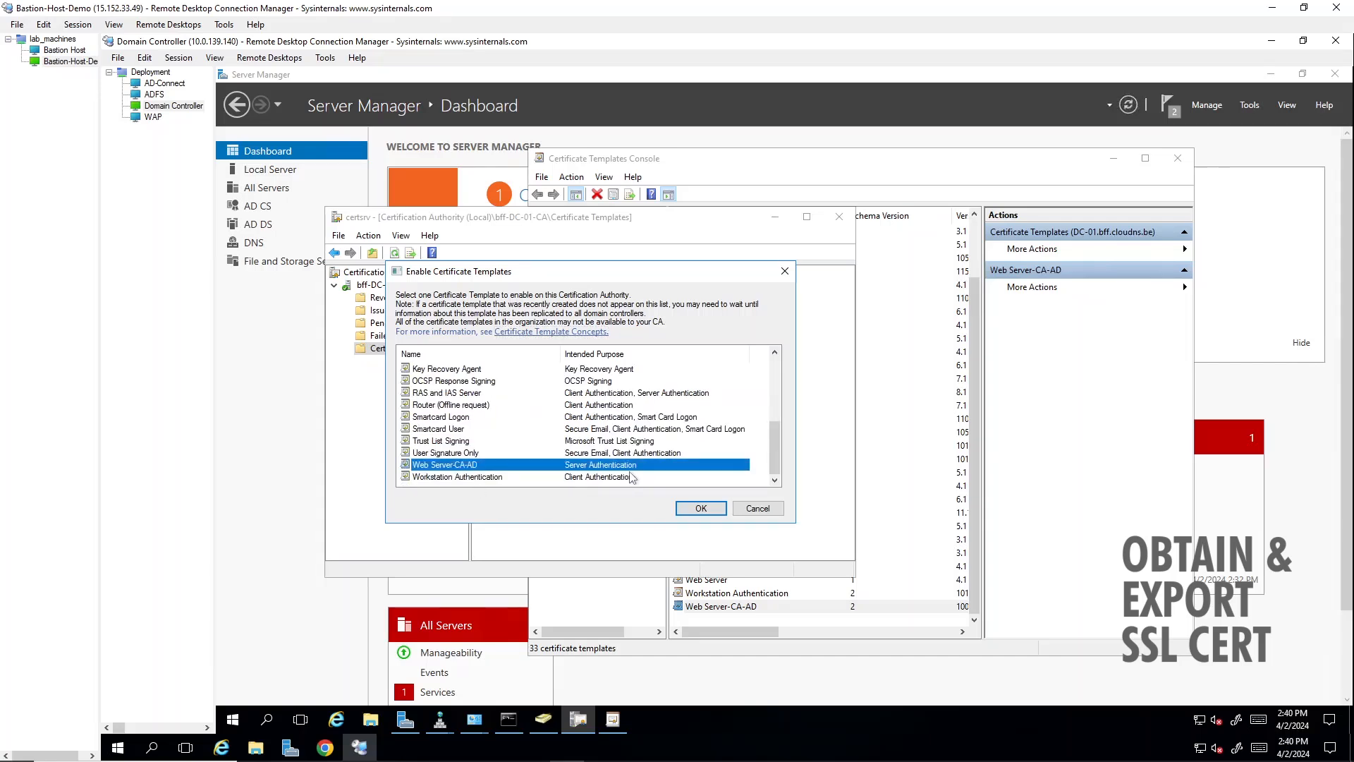
left_click(705, 508)
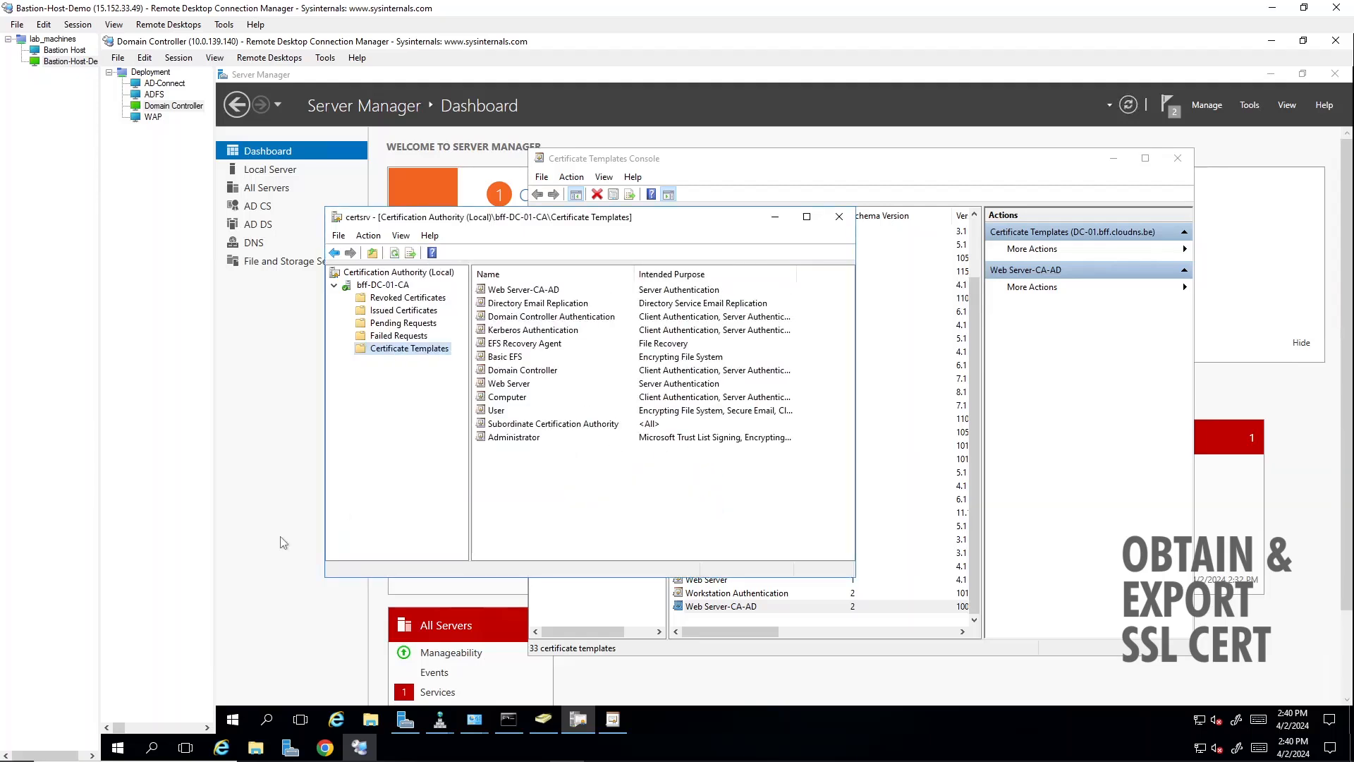
- Open an empty Microsoft Management Console (mmc) on the domain controller
left_click(239, 715)
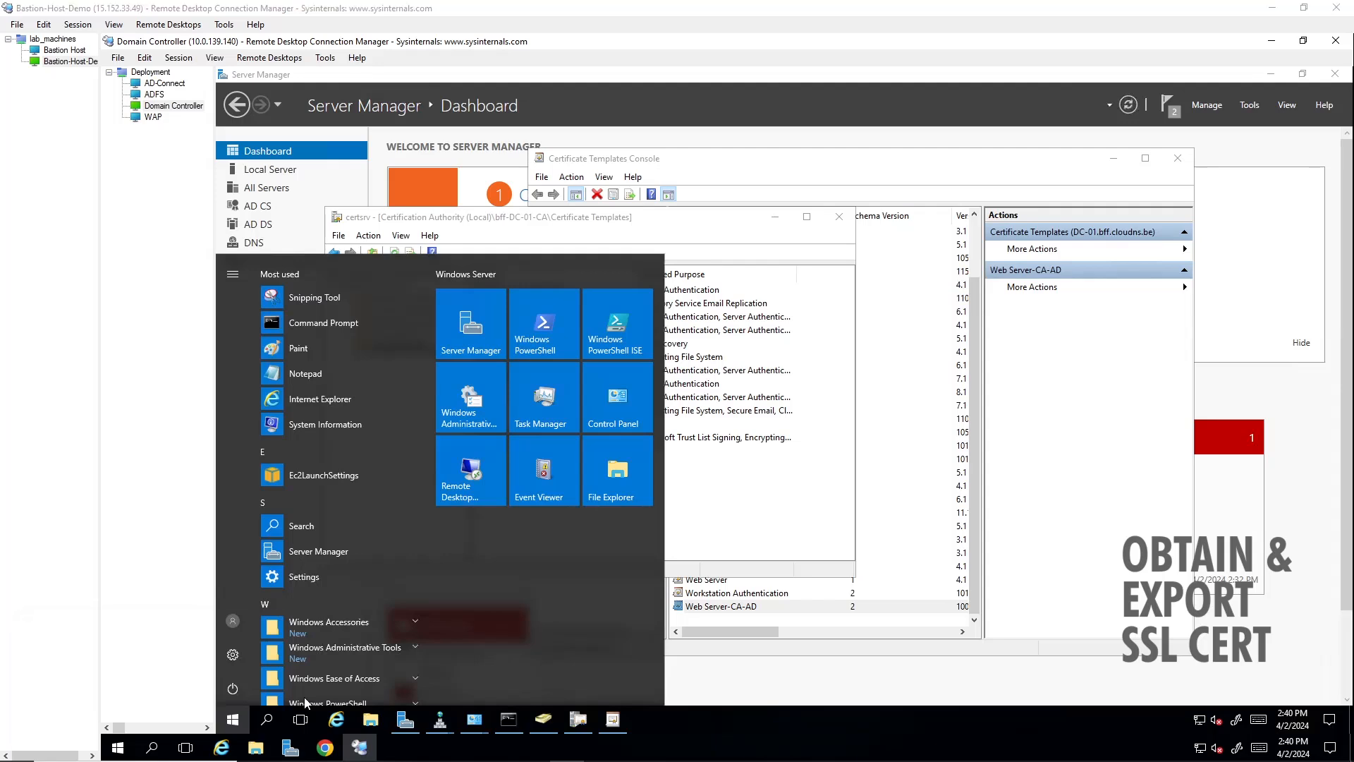
key("super+r")
type("mmc")
key("Return")
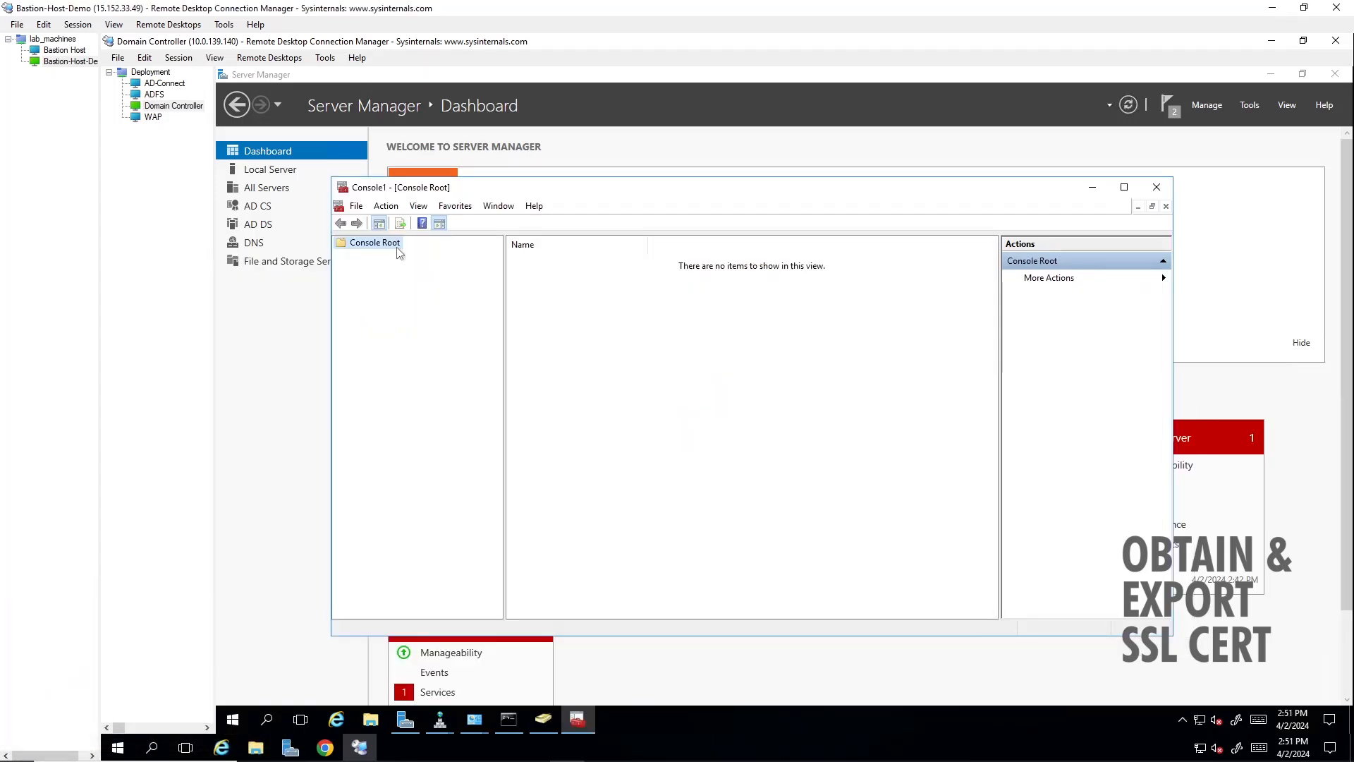
- Add the Certificates snap-in to the console, managing the computer account of the local computer
left_click(351, 208)
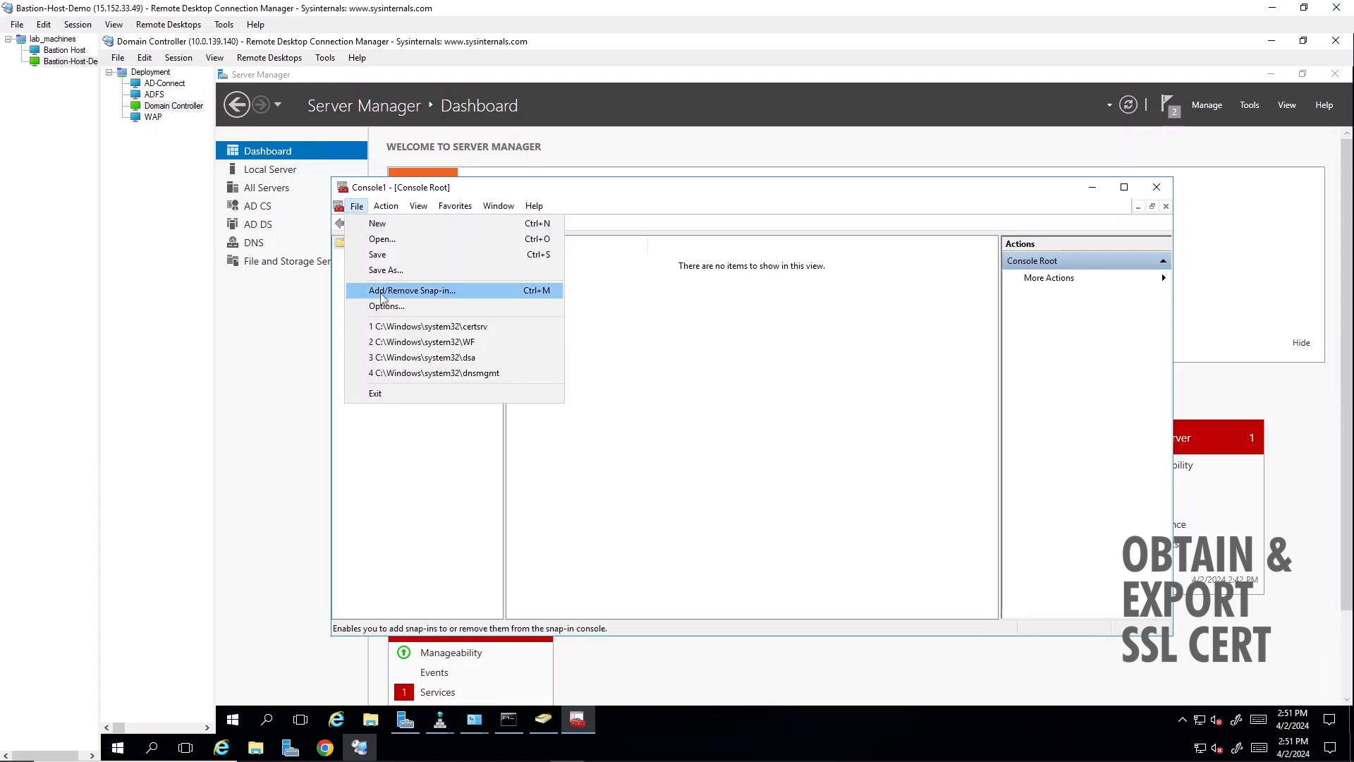
left_click(382, 294)
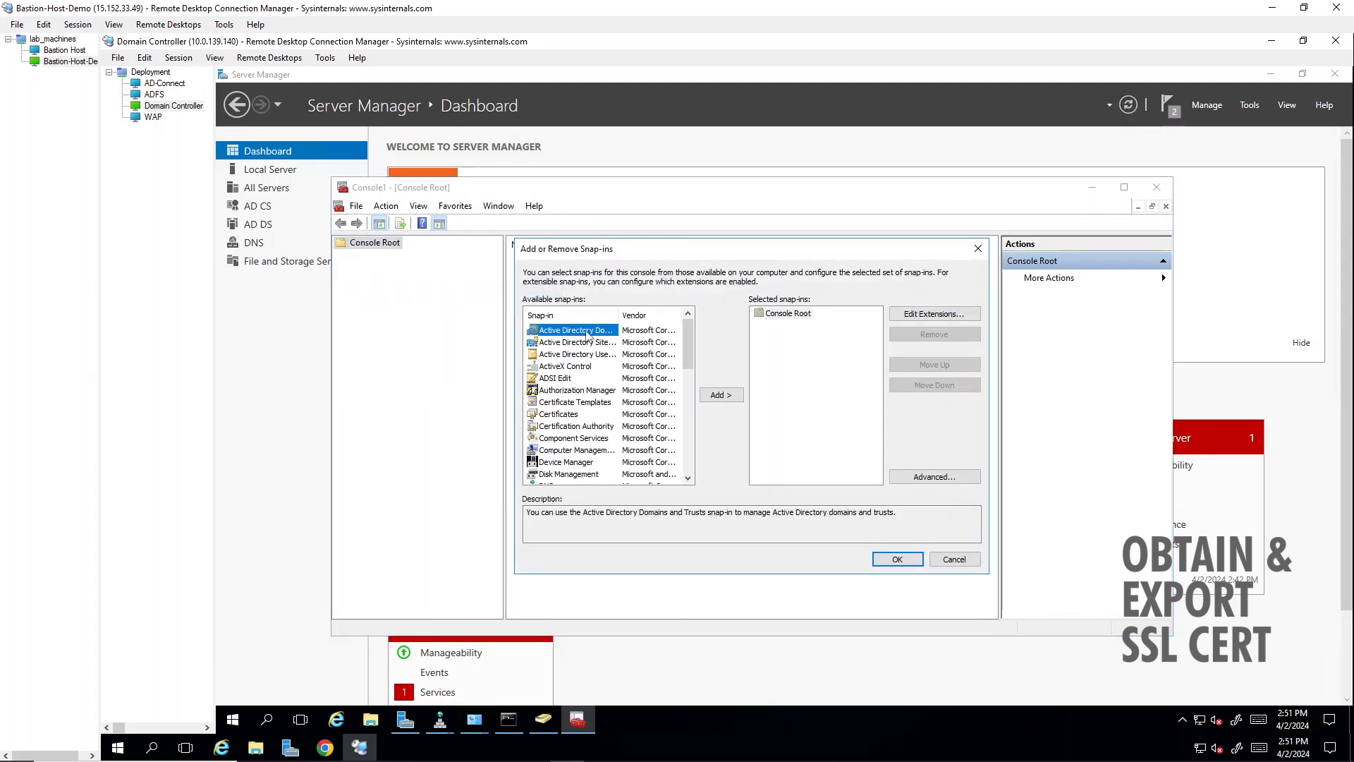
left_click(568, 416)
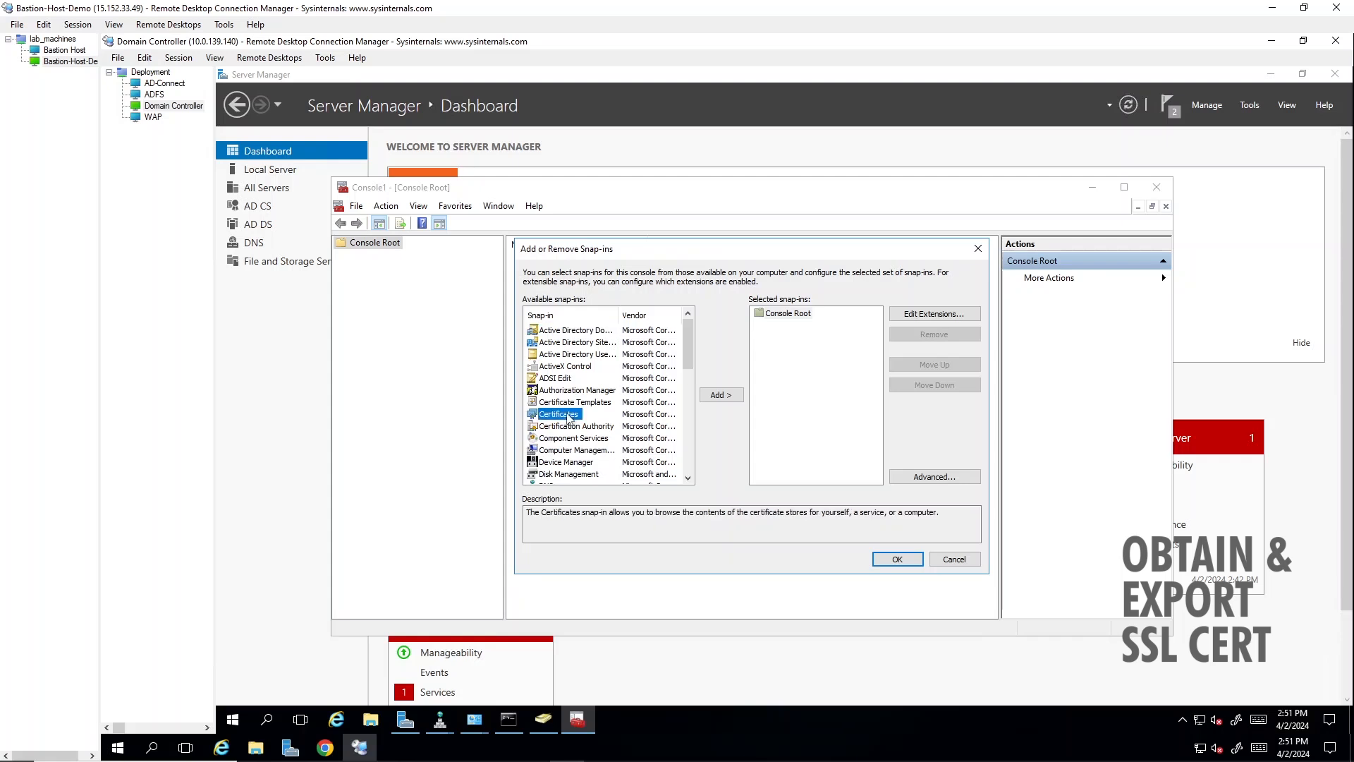
left_click(721, 395)
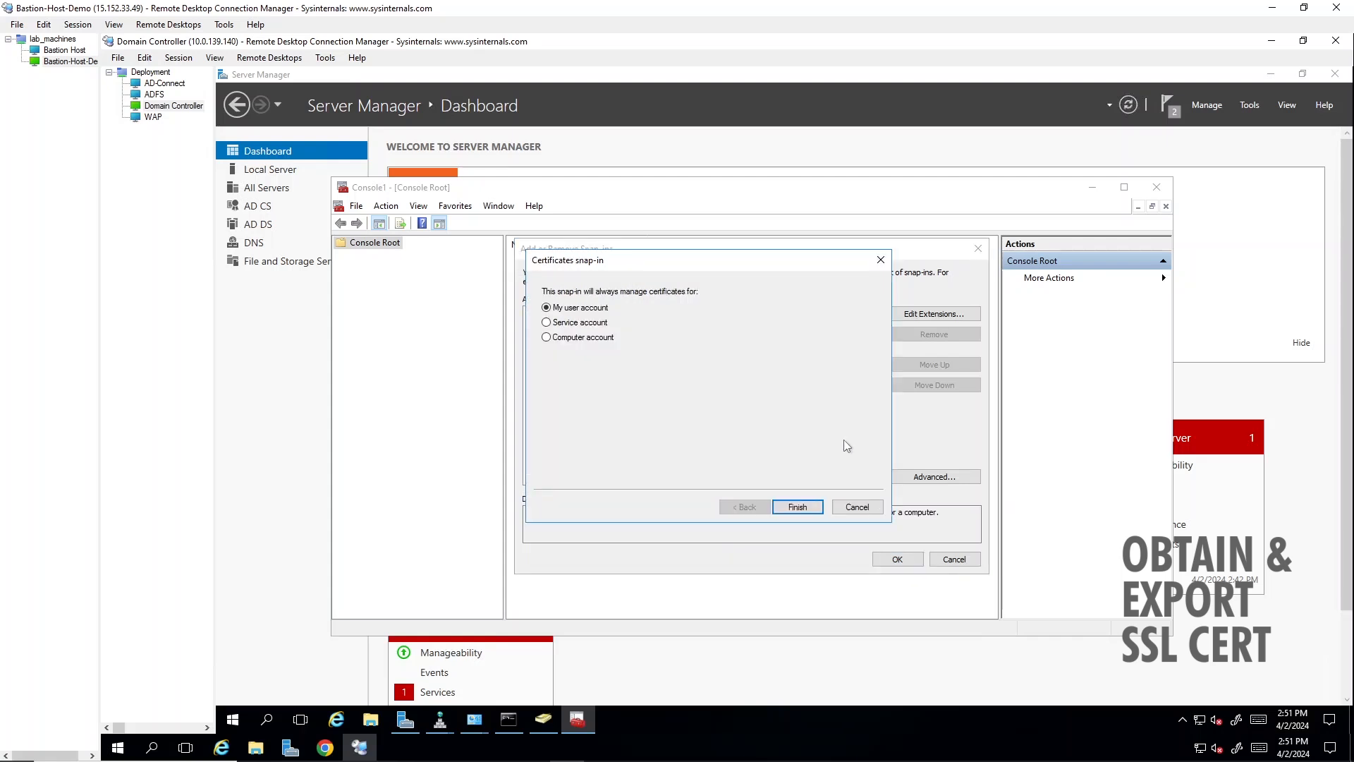
left_click(576, 340)
left_click(804, 511)
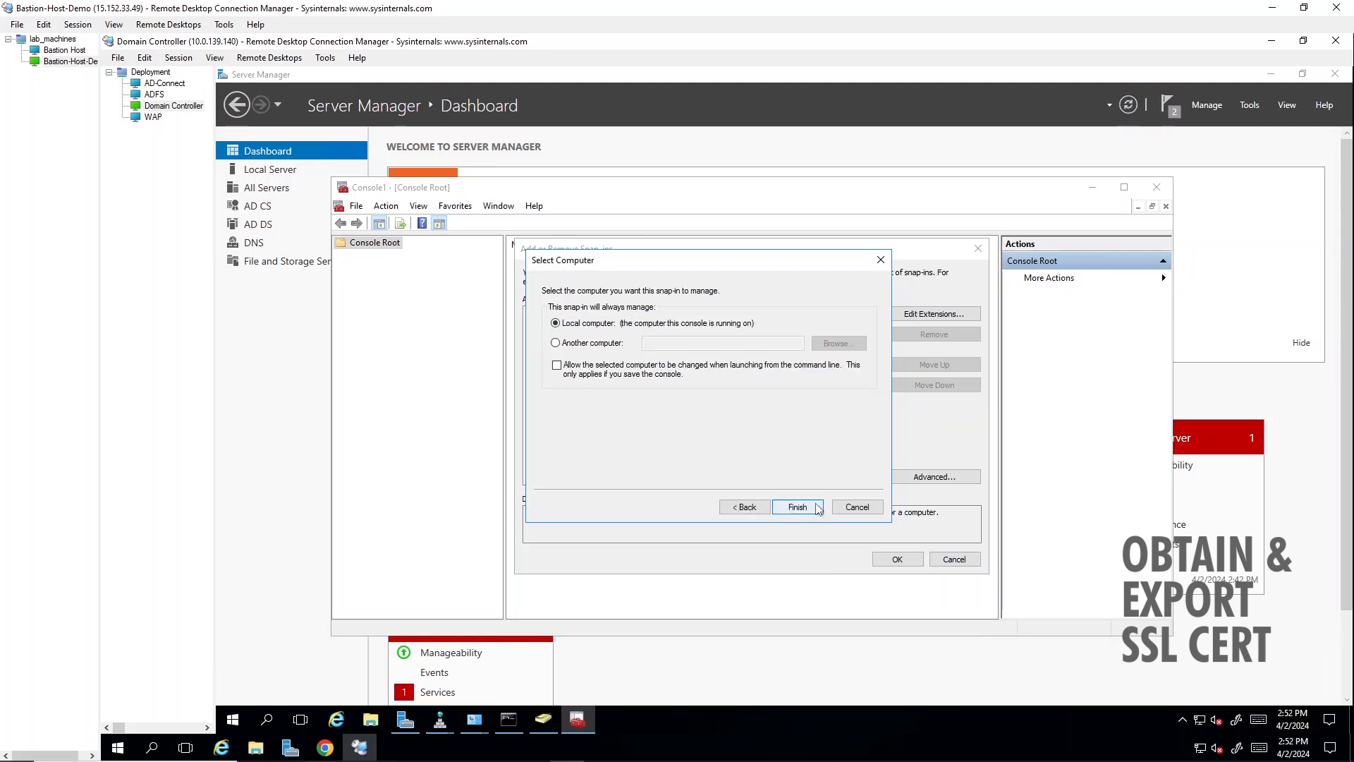
left_click(820, 508)
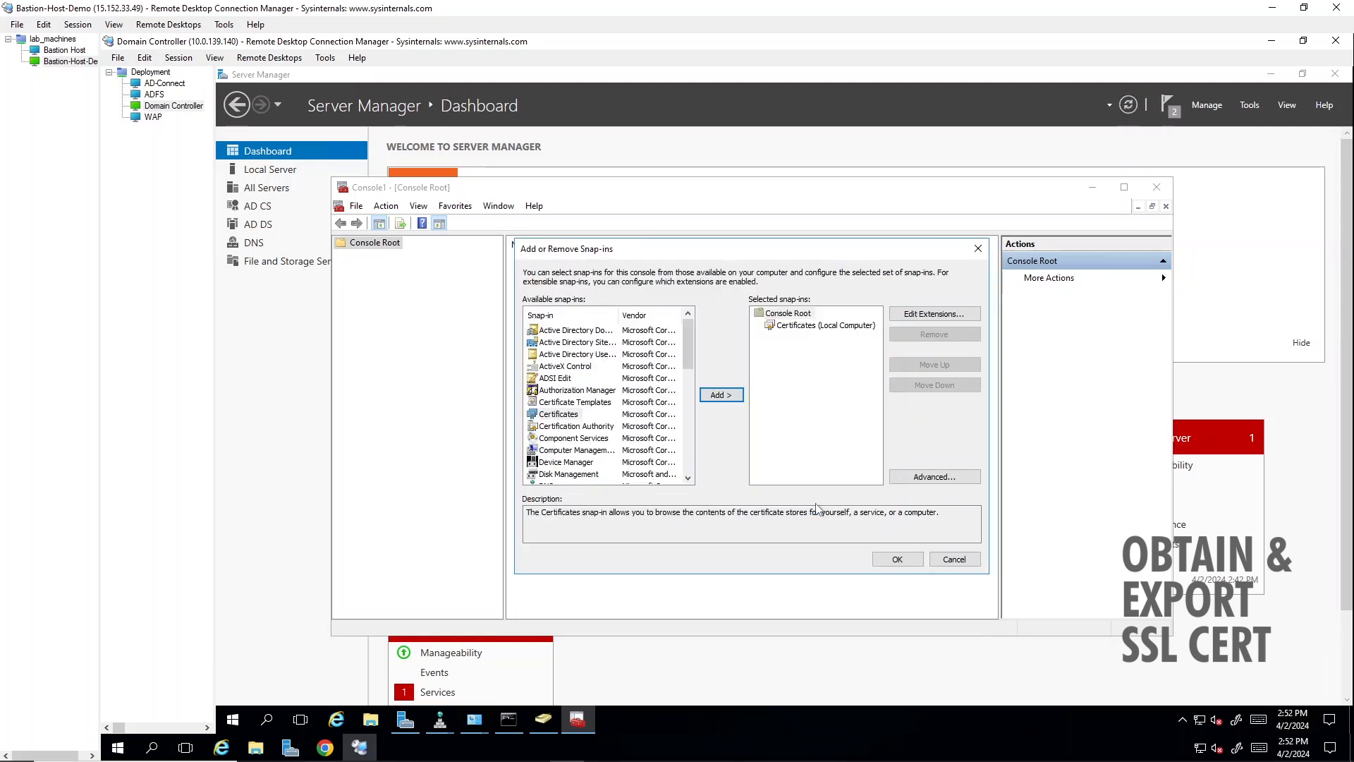
left_click(899, 558)
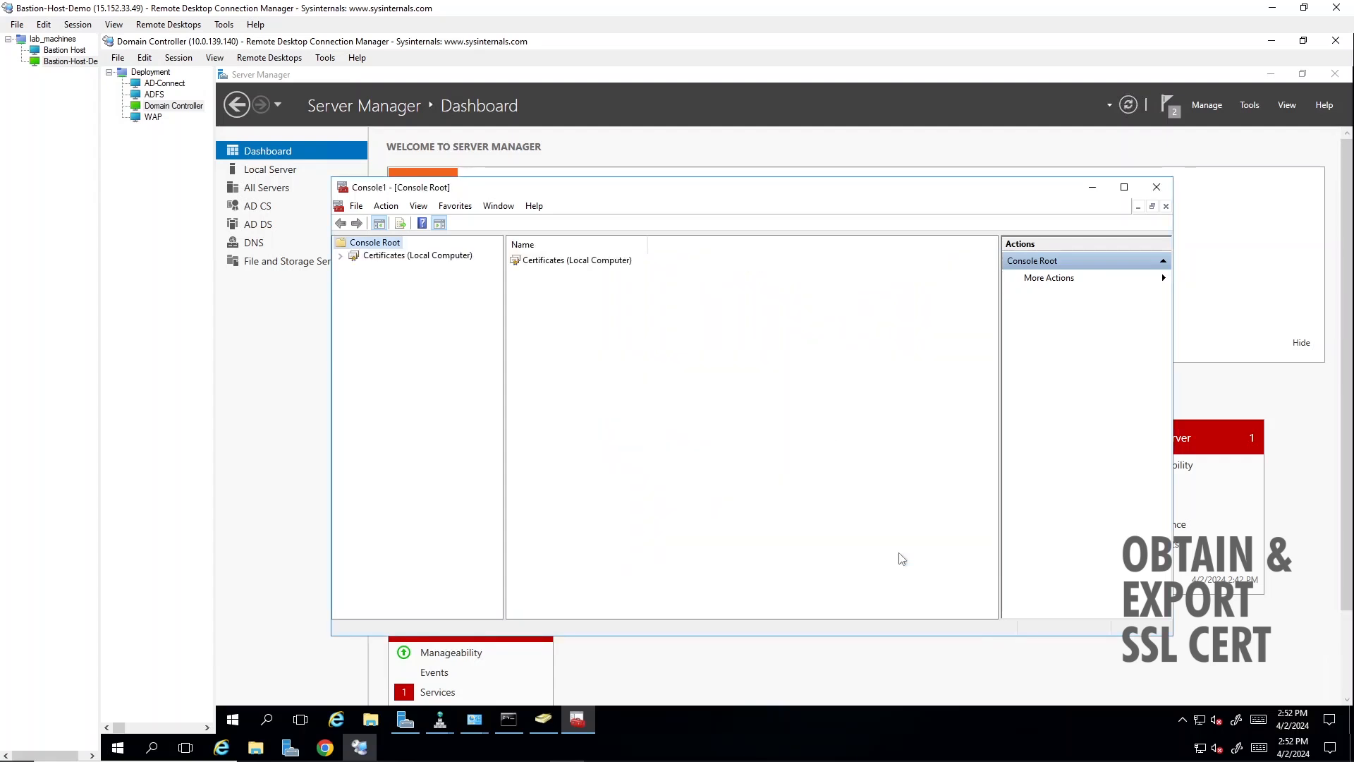
- Start a new certificate request in the local computer's Personal store, using the Active Directory Enrollment Policy
left_click(342, 256)
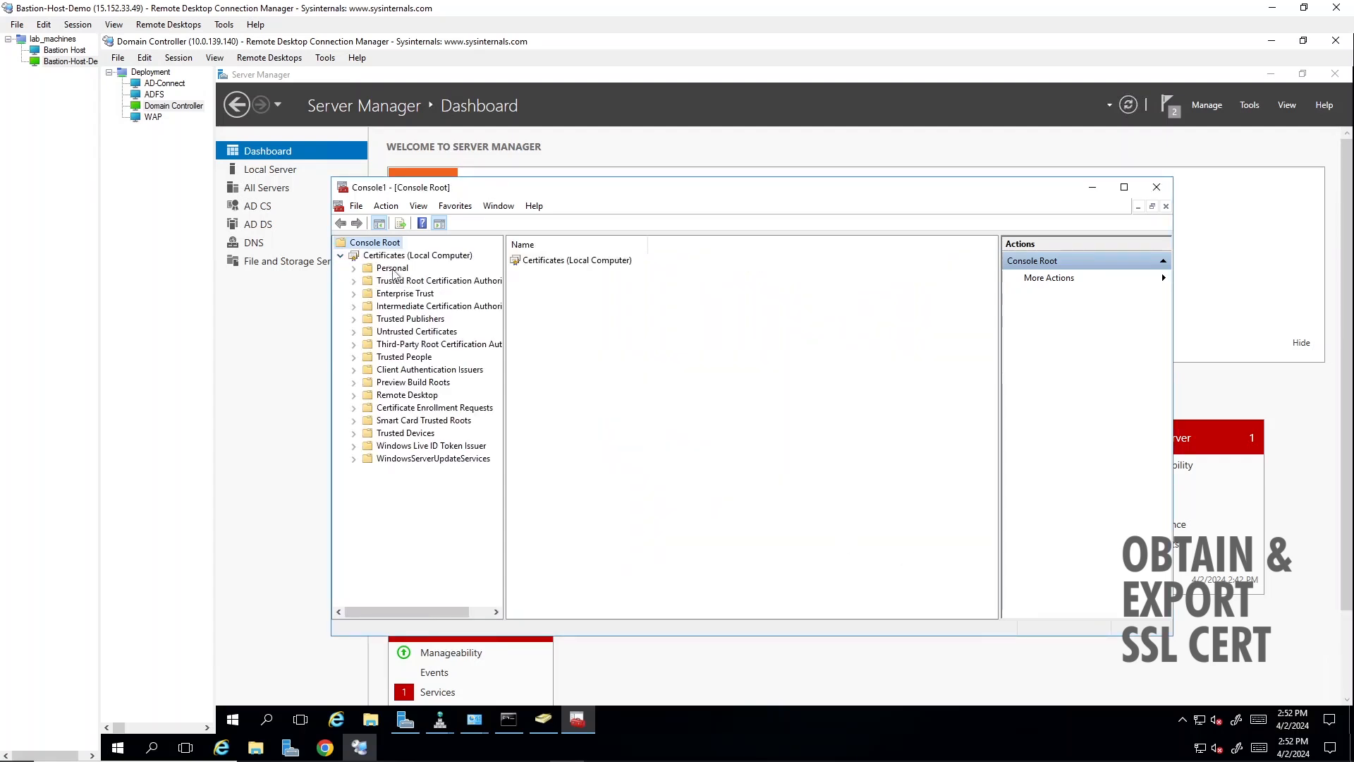
left_click(398, 269)
right_click(408, 272)
mouse_move(433, 301)
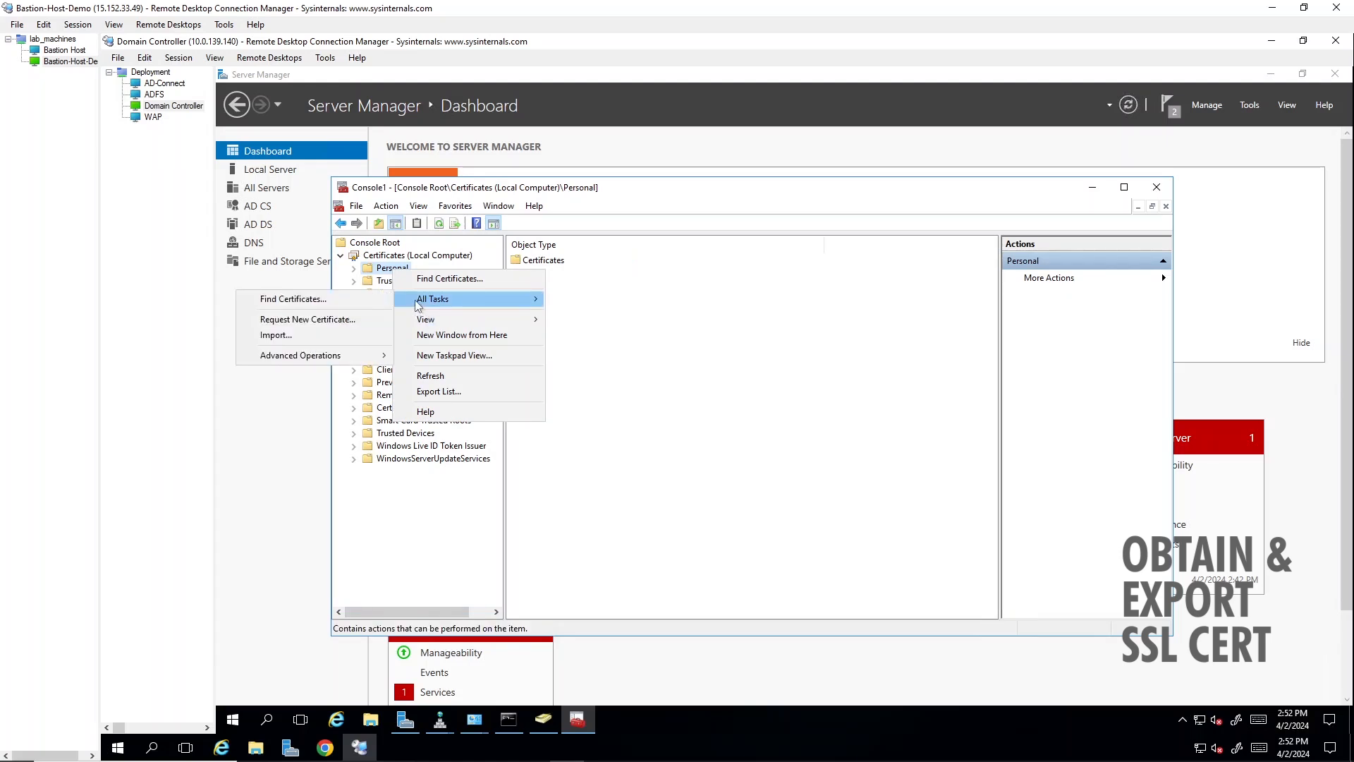
left_click(304, 319)
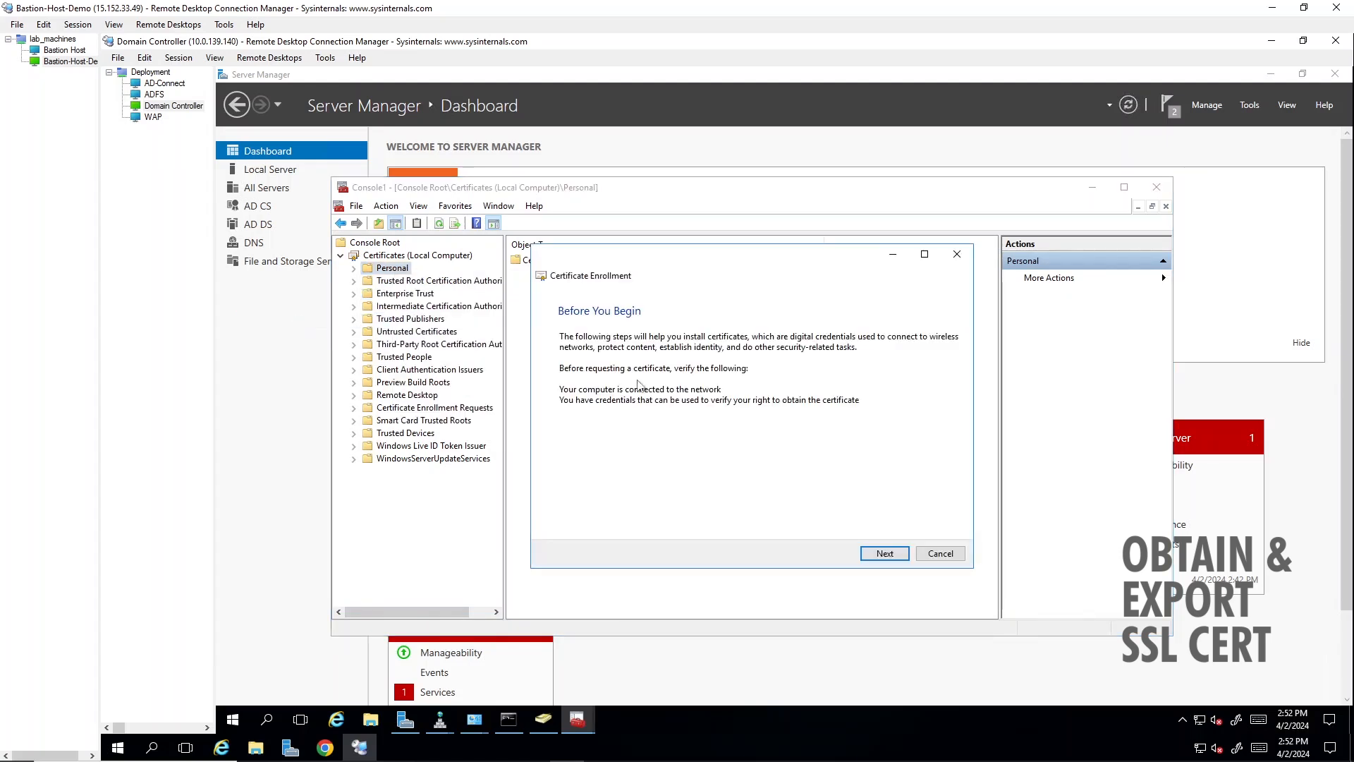
left_click(885, 553)
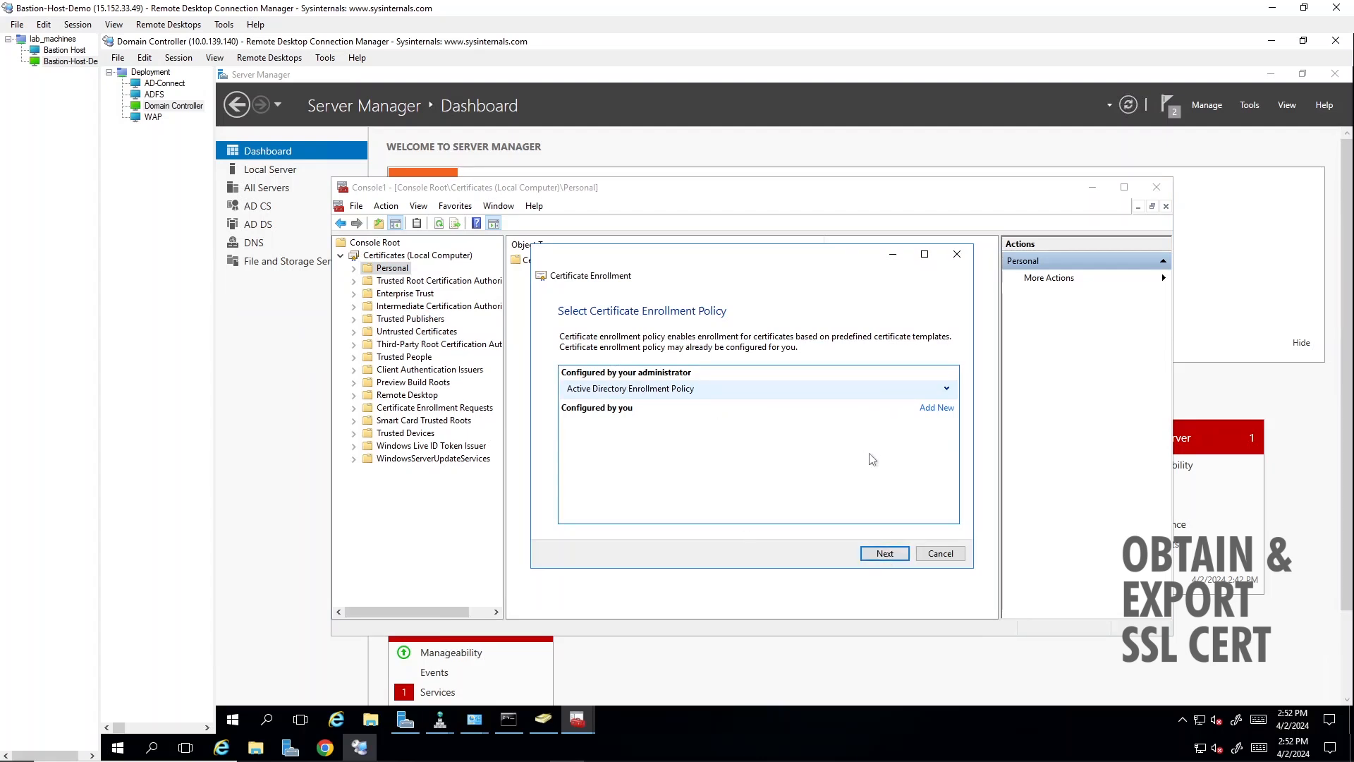
left_click(878, 554)
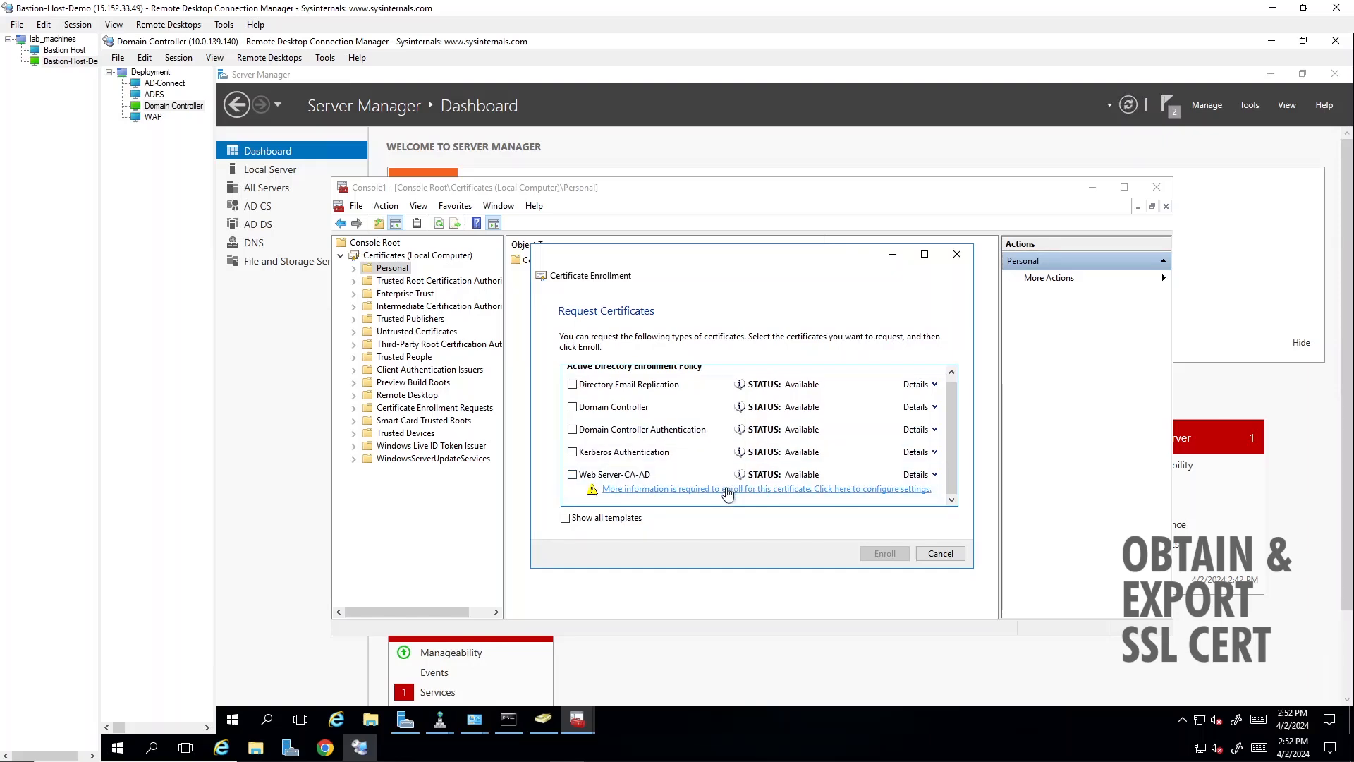
- In the Web Server-CA-AD certificate's enrollment settings, add the subject common name fs.bff.cloudns.be
left_click(729, 490)
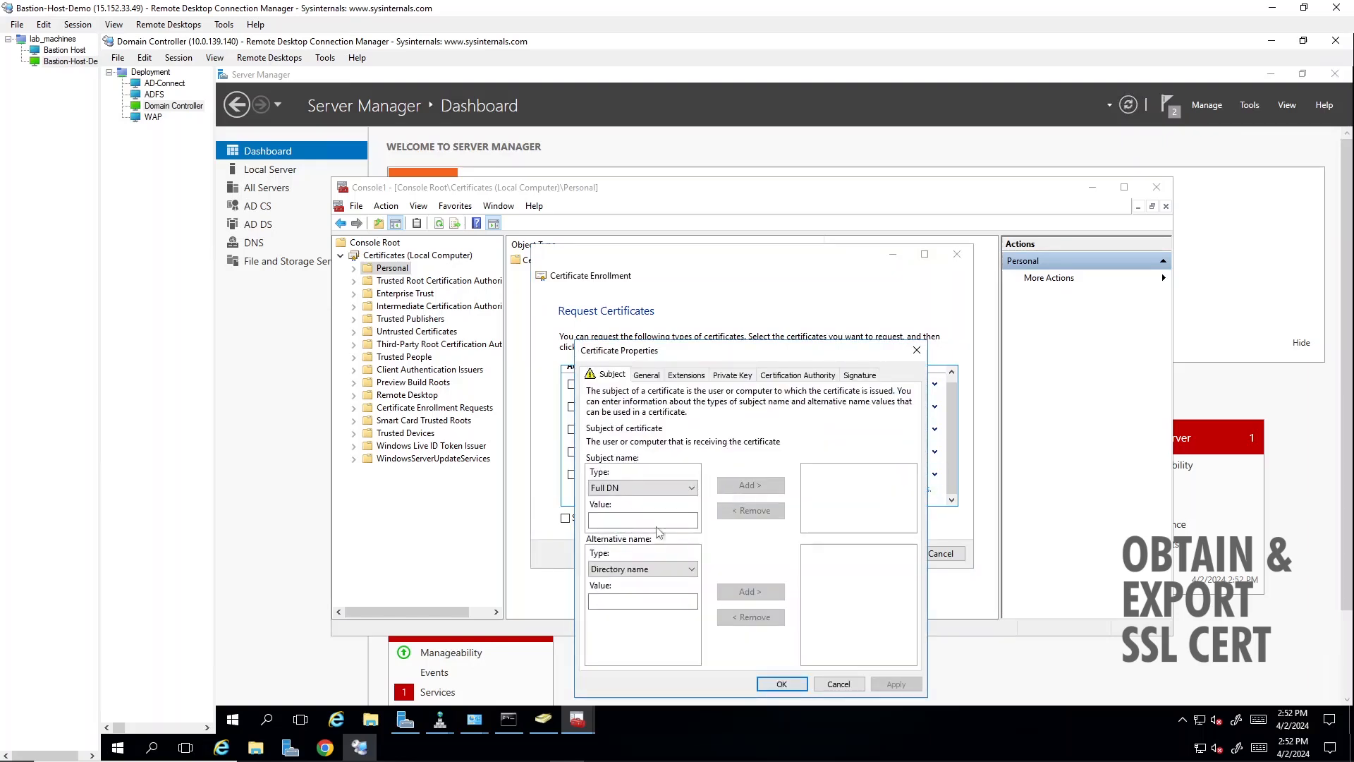
left_click(658, 515)
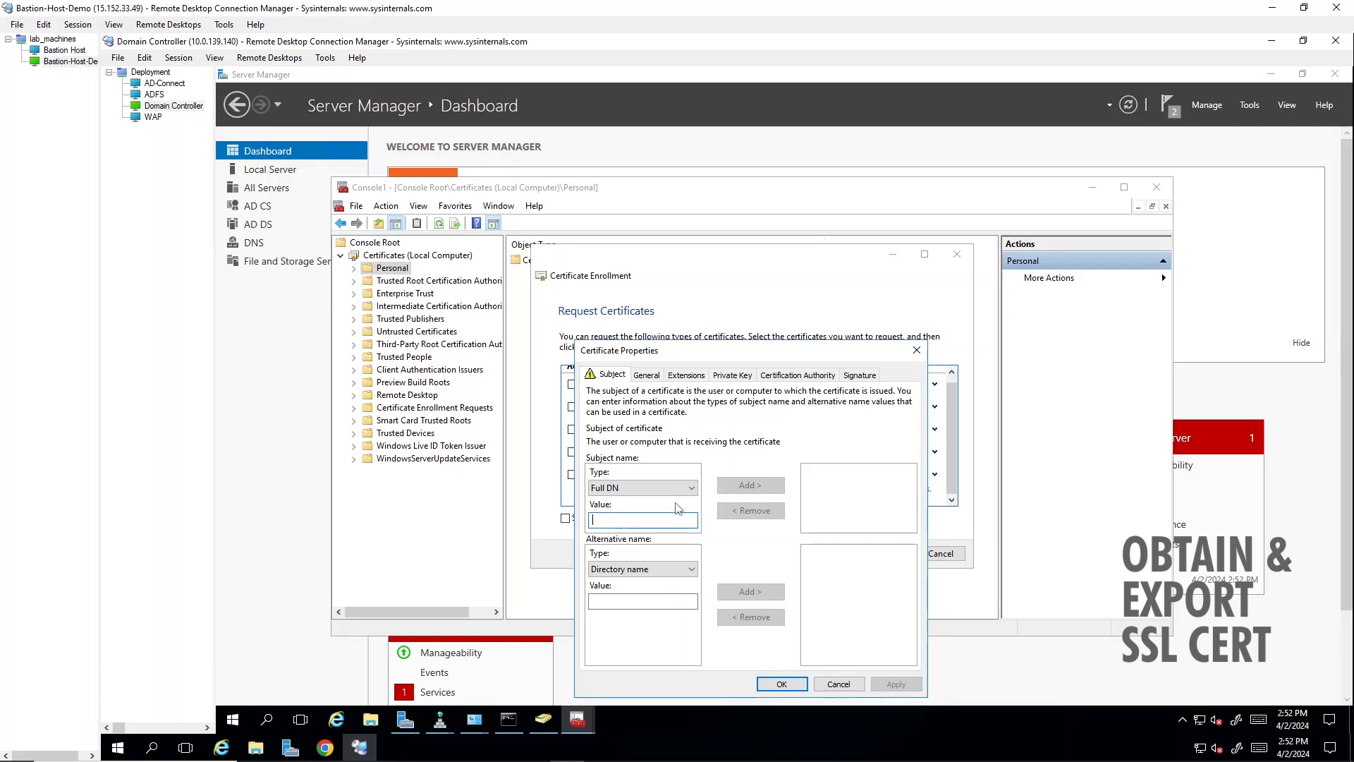
left_click(670, 490)
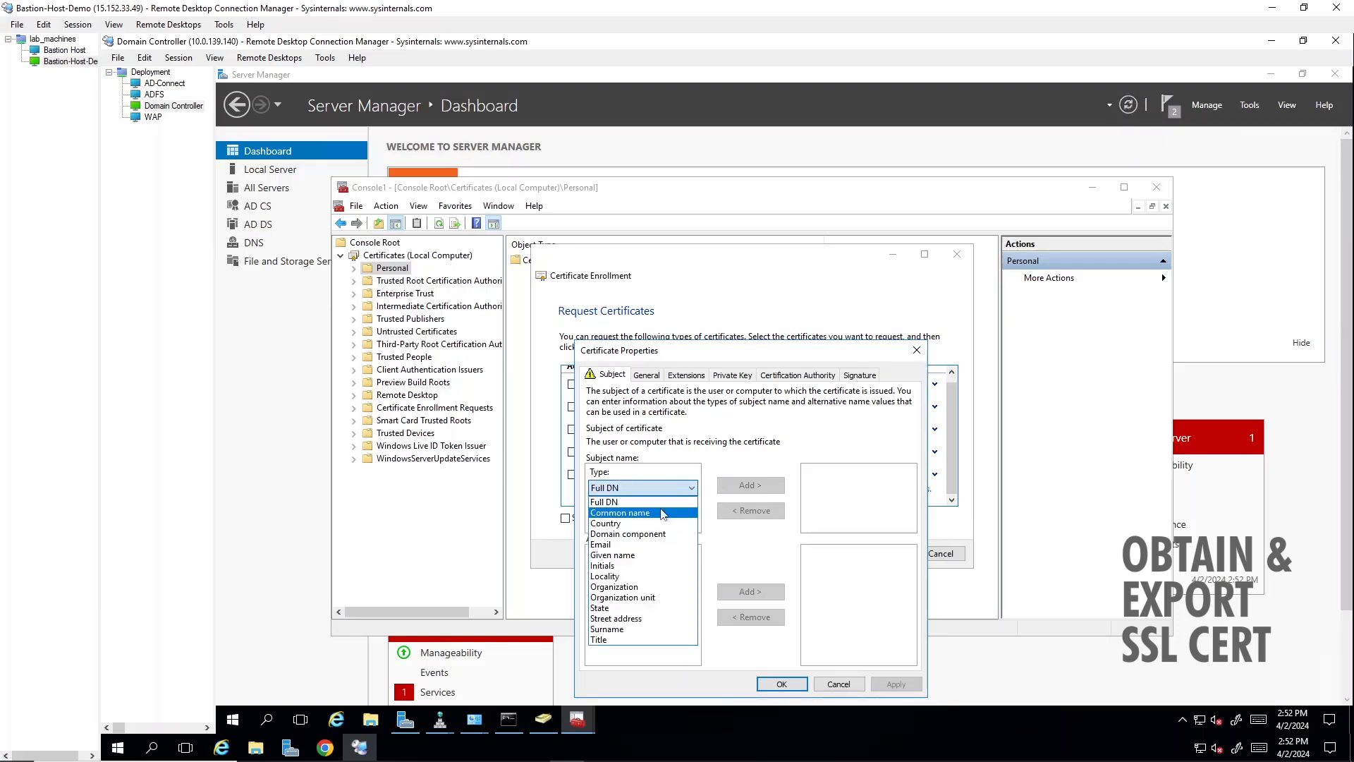
left_click(627, 512)
left_click(639, 521)
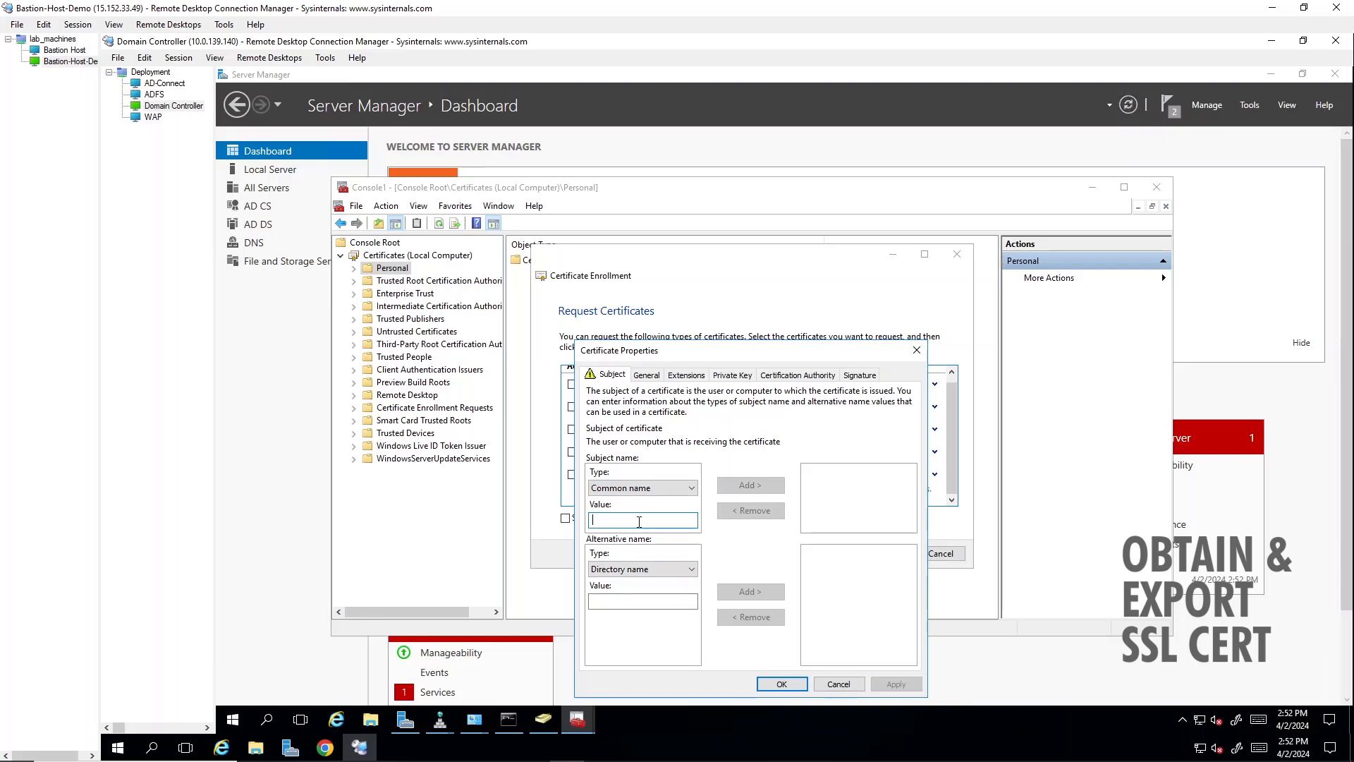
type("fs.bff")
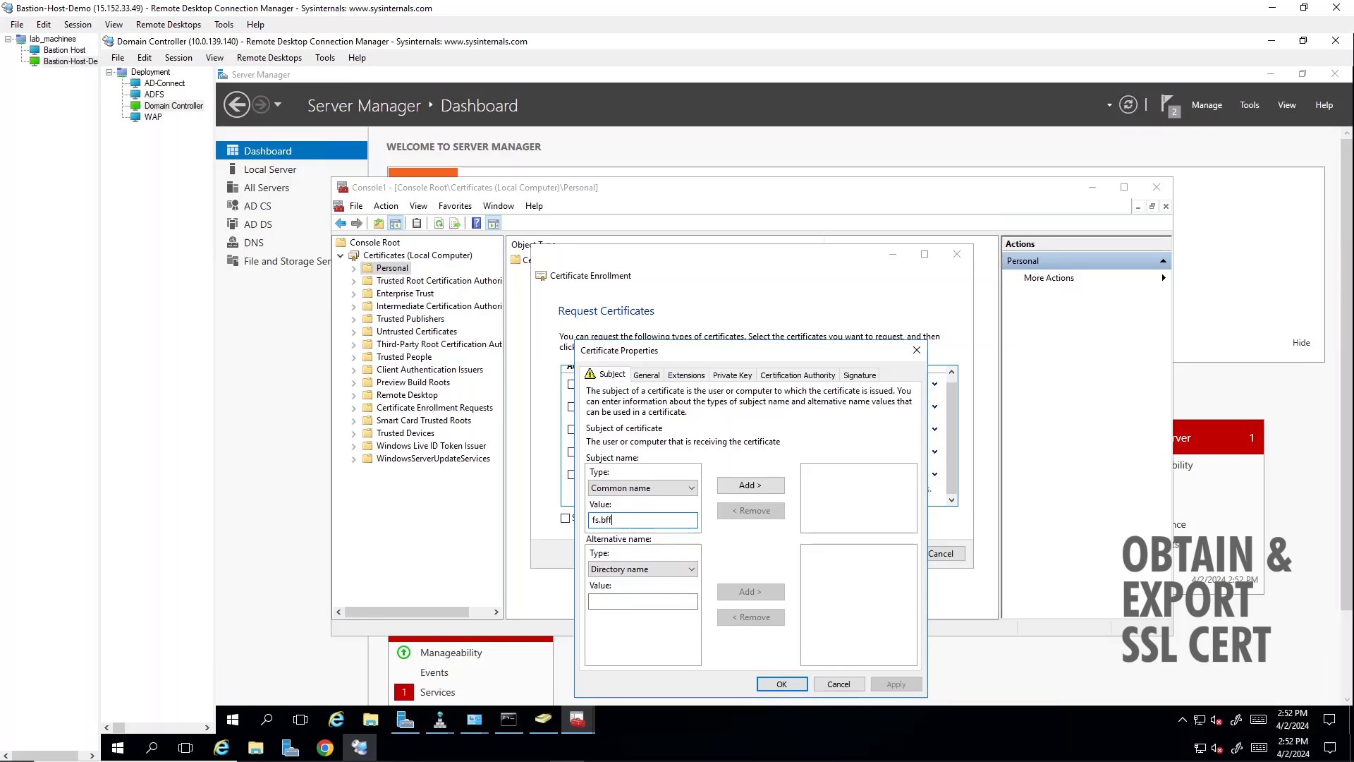
type(".cloudns.be")
left_click(766, 486)
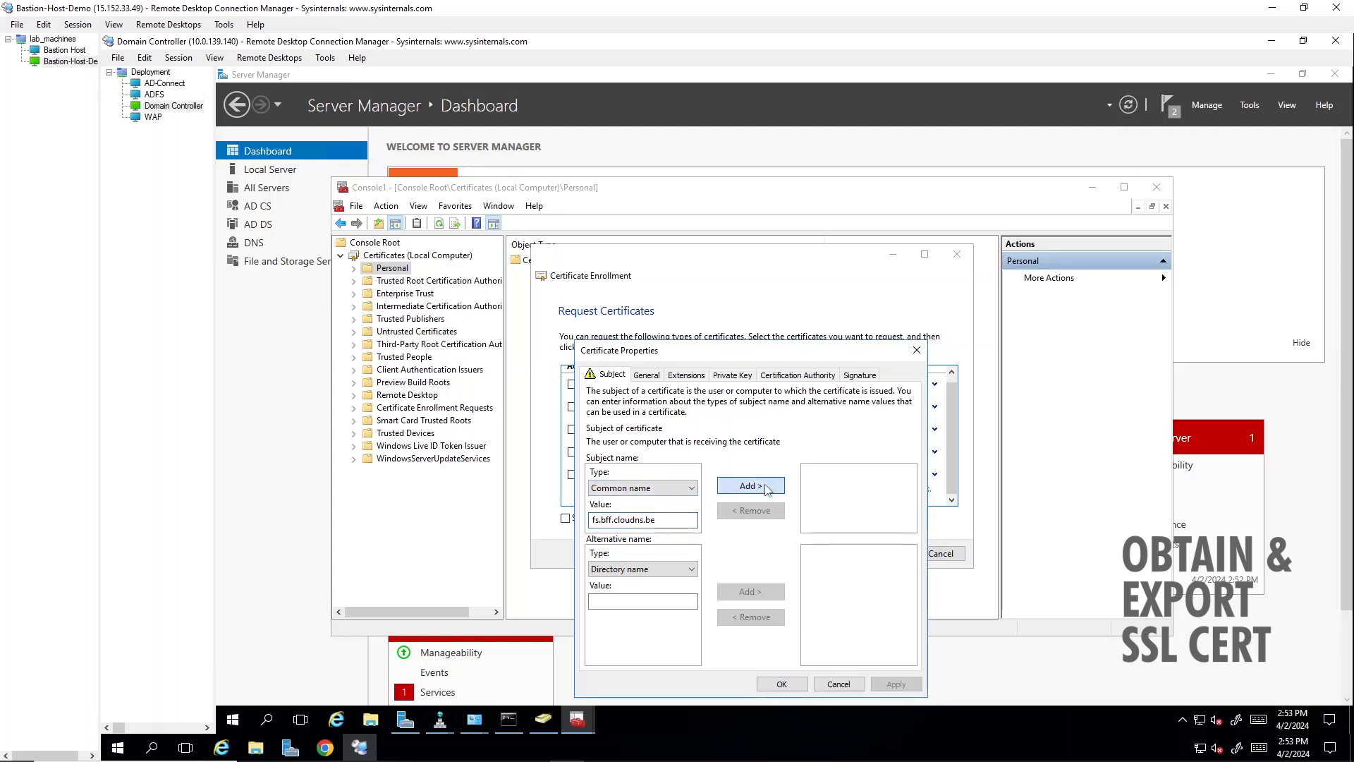
- Add fs.bff.cloudns.be as a DNS alternative name for the certificate
left_click(673, 569)
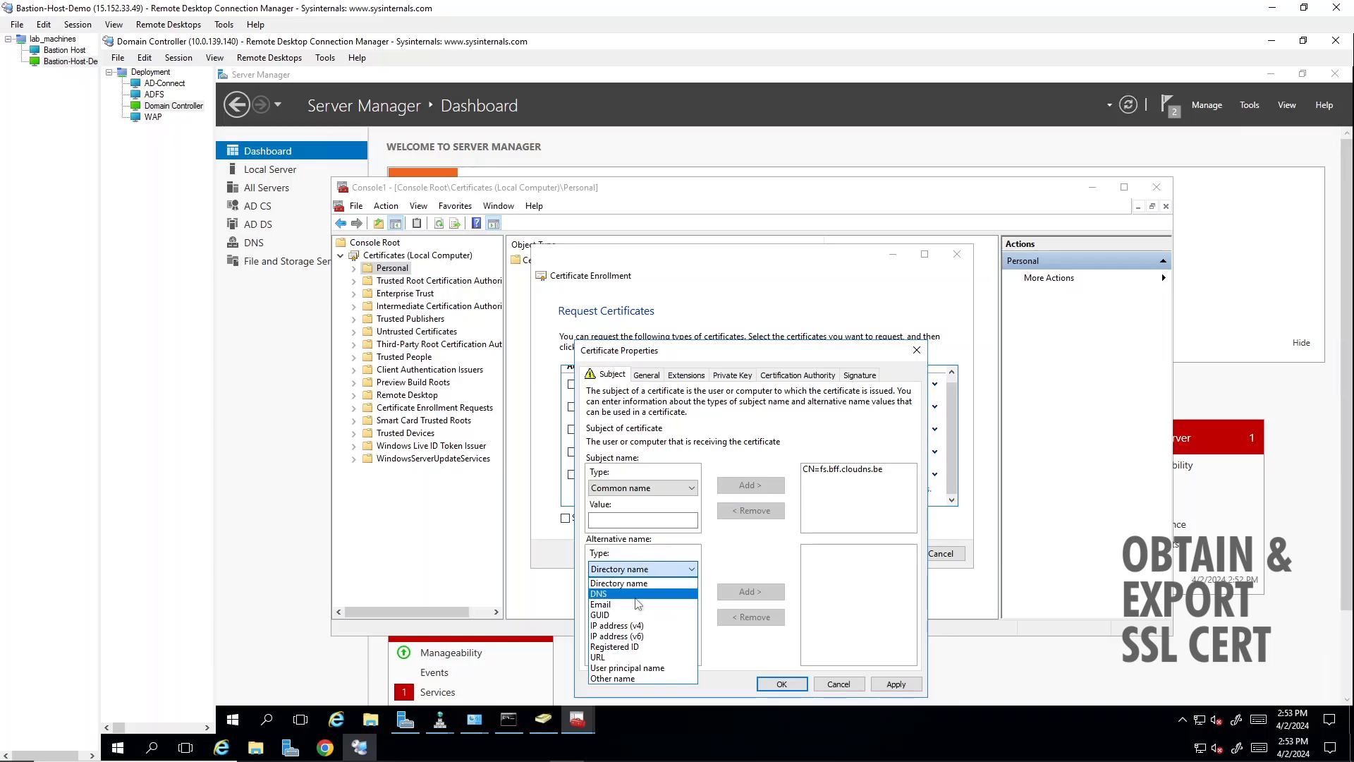
left_click(637, 595)
left_click(607, 601)
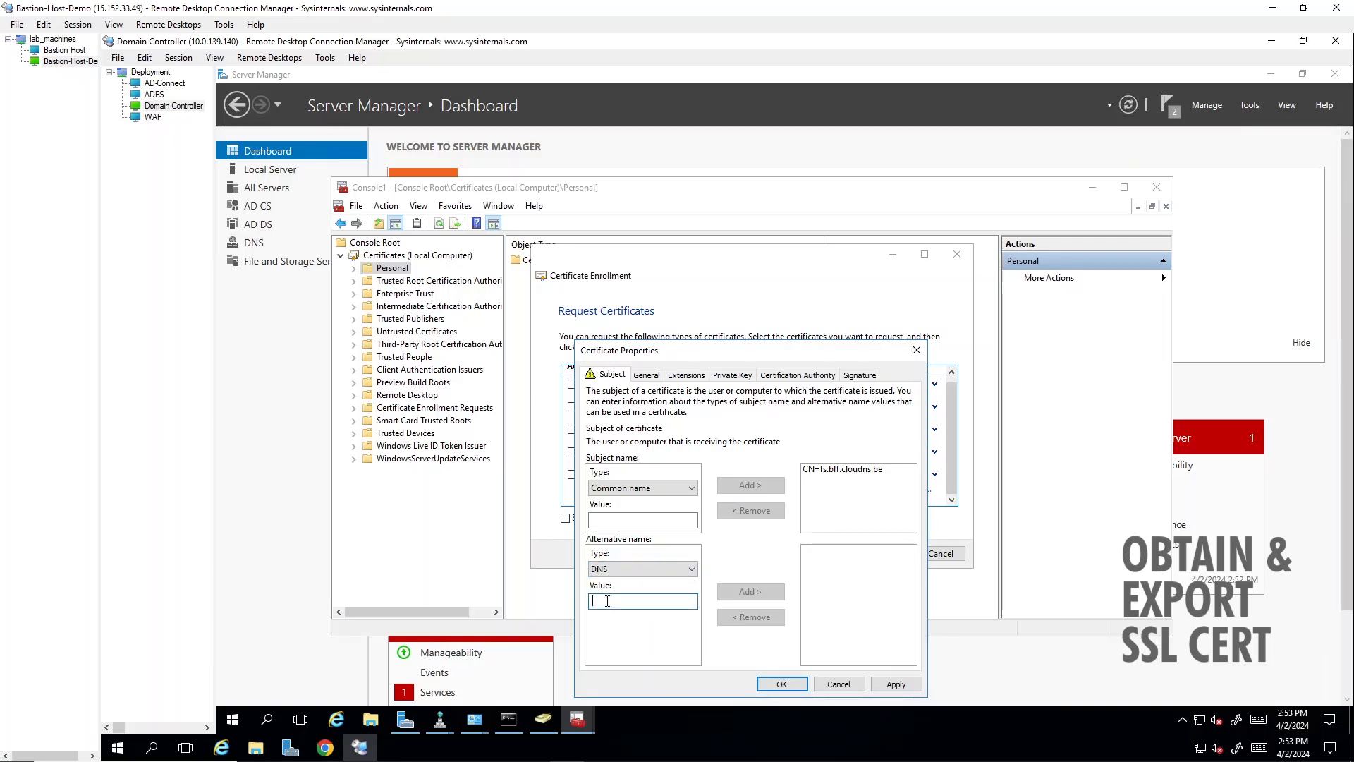
type("fs.bf")
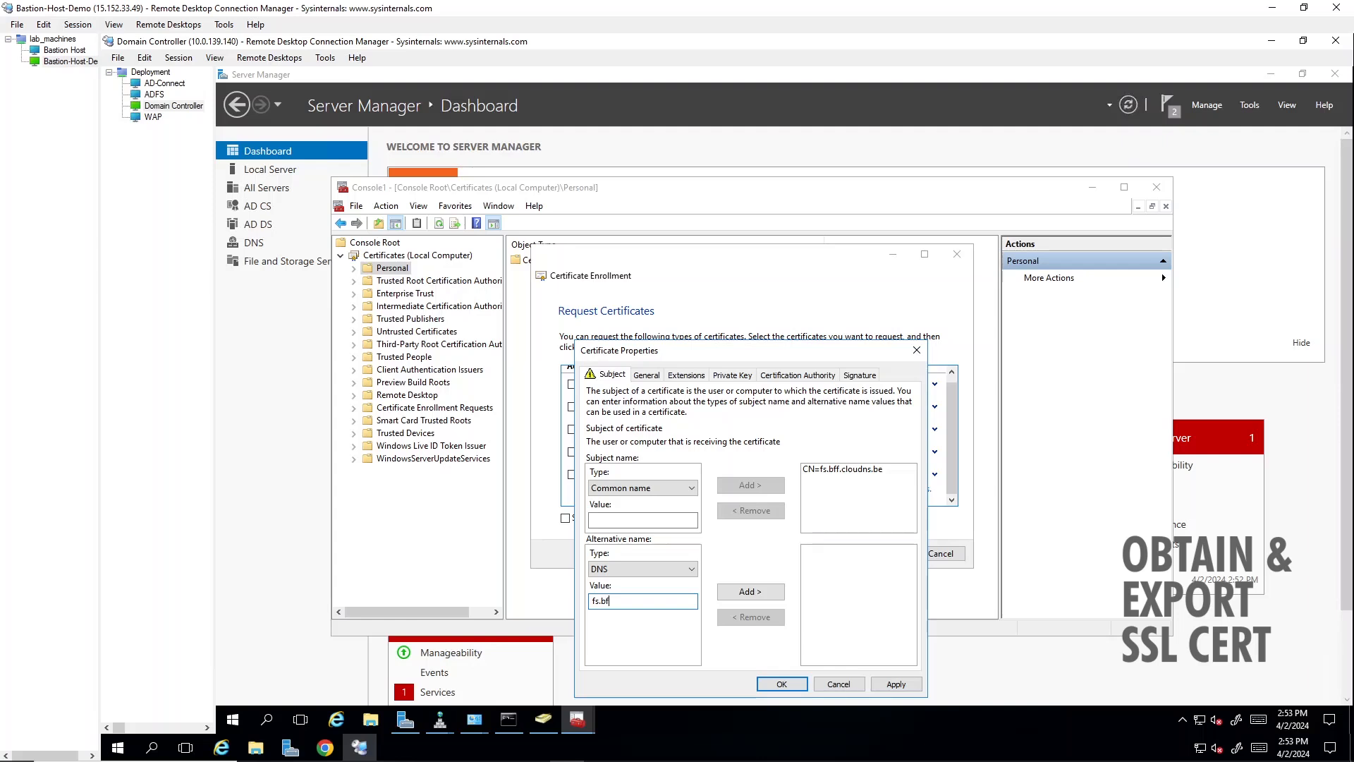
type("f.cloudns.be")
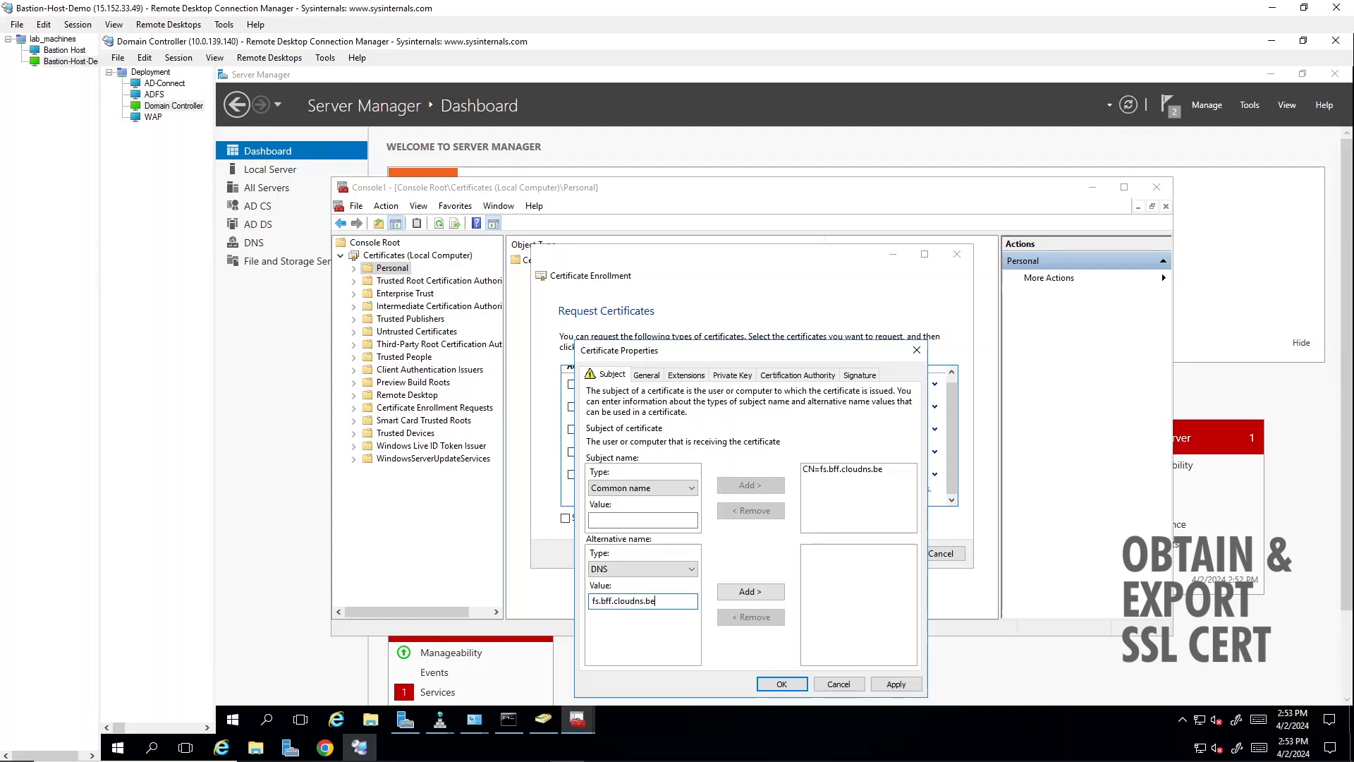
left_click(751, 592)
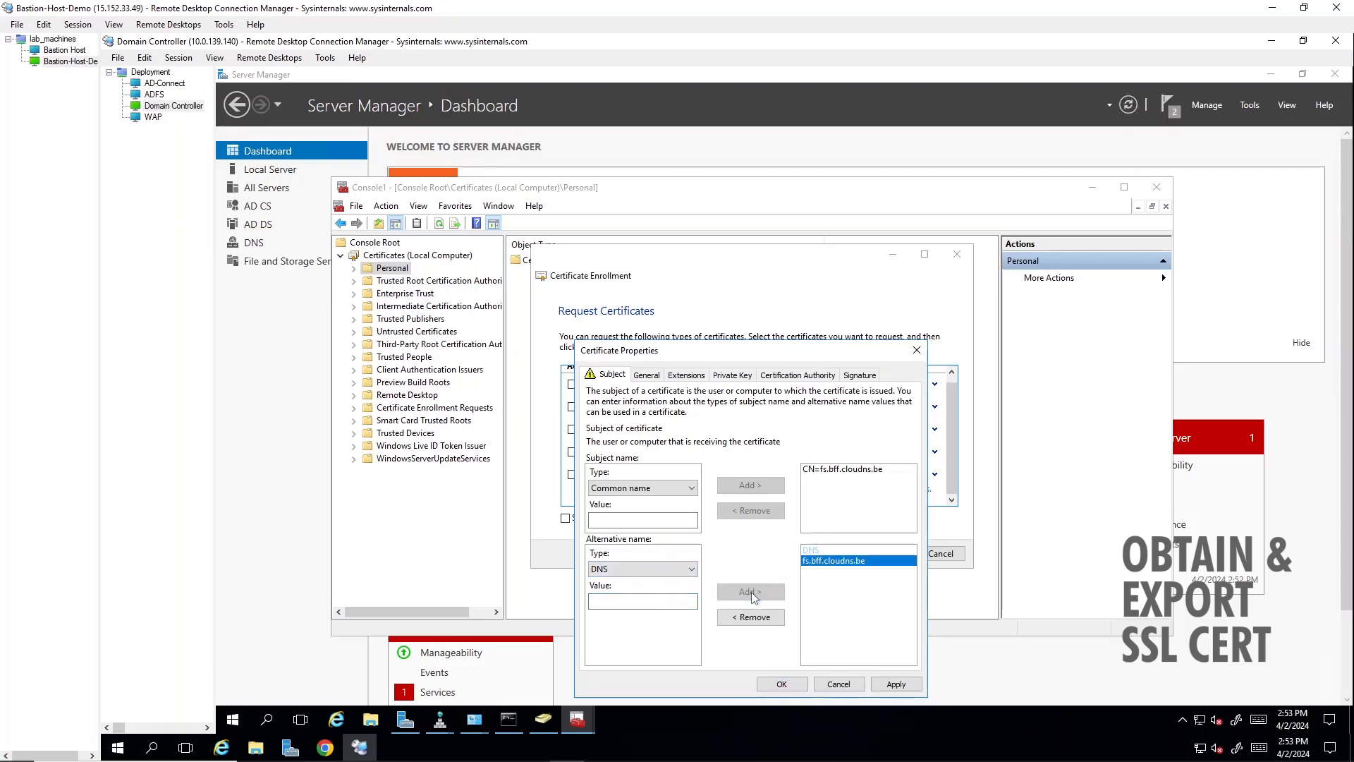
- Add enterpriseregistration.bff.cloudns.be as a second DNS alternative name, apply the subject settings and close the certificate properties
left_click(642, 601)
type("ent")
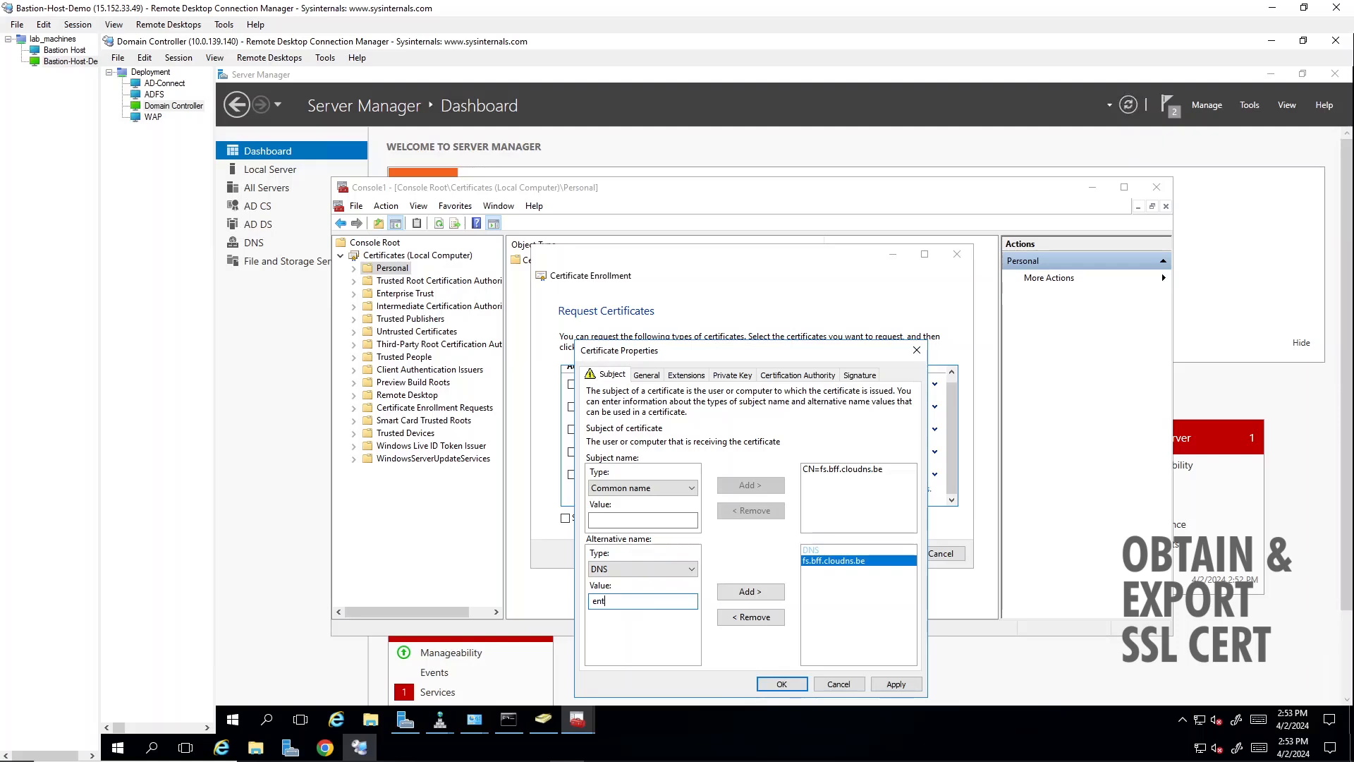
type("erpriseregis")
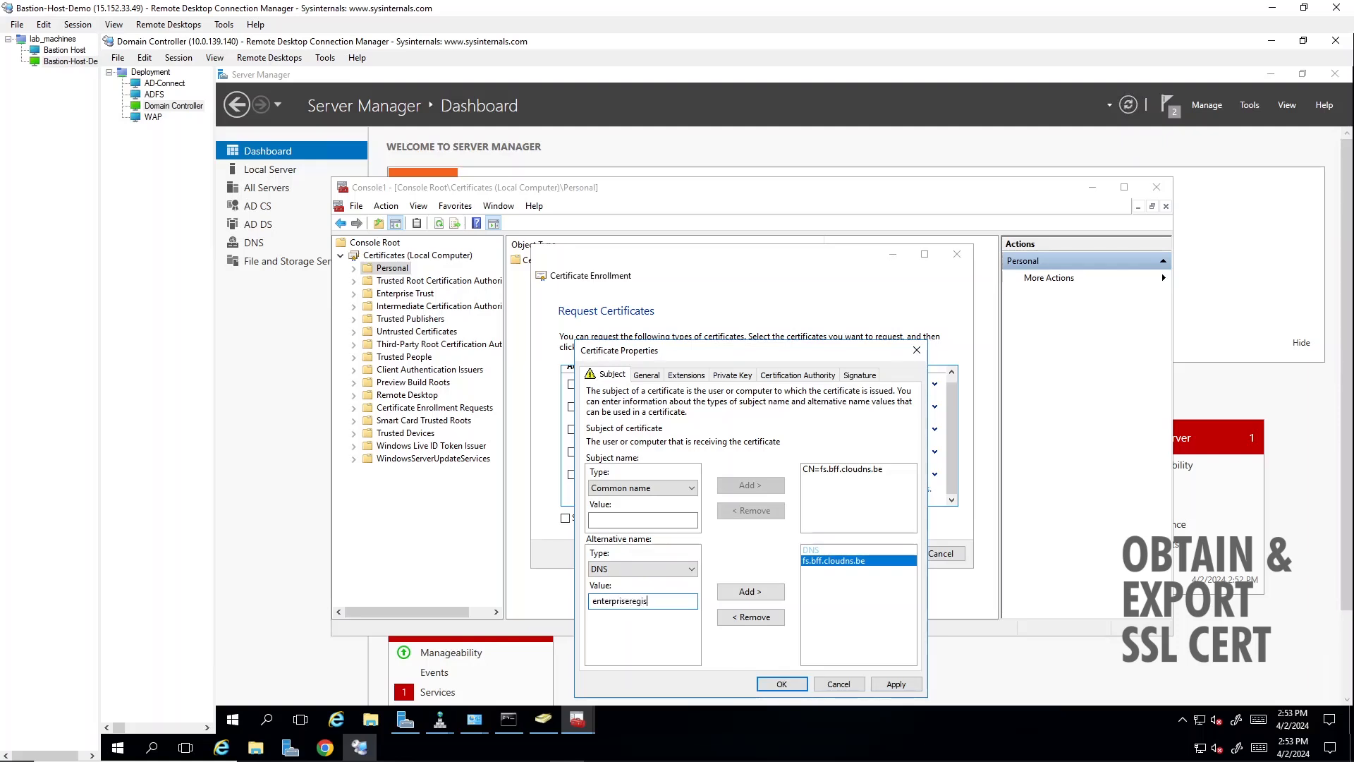
type("tration.bff.cl")
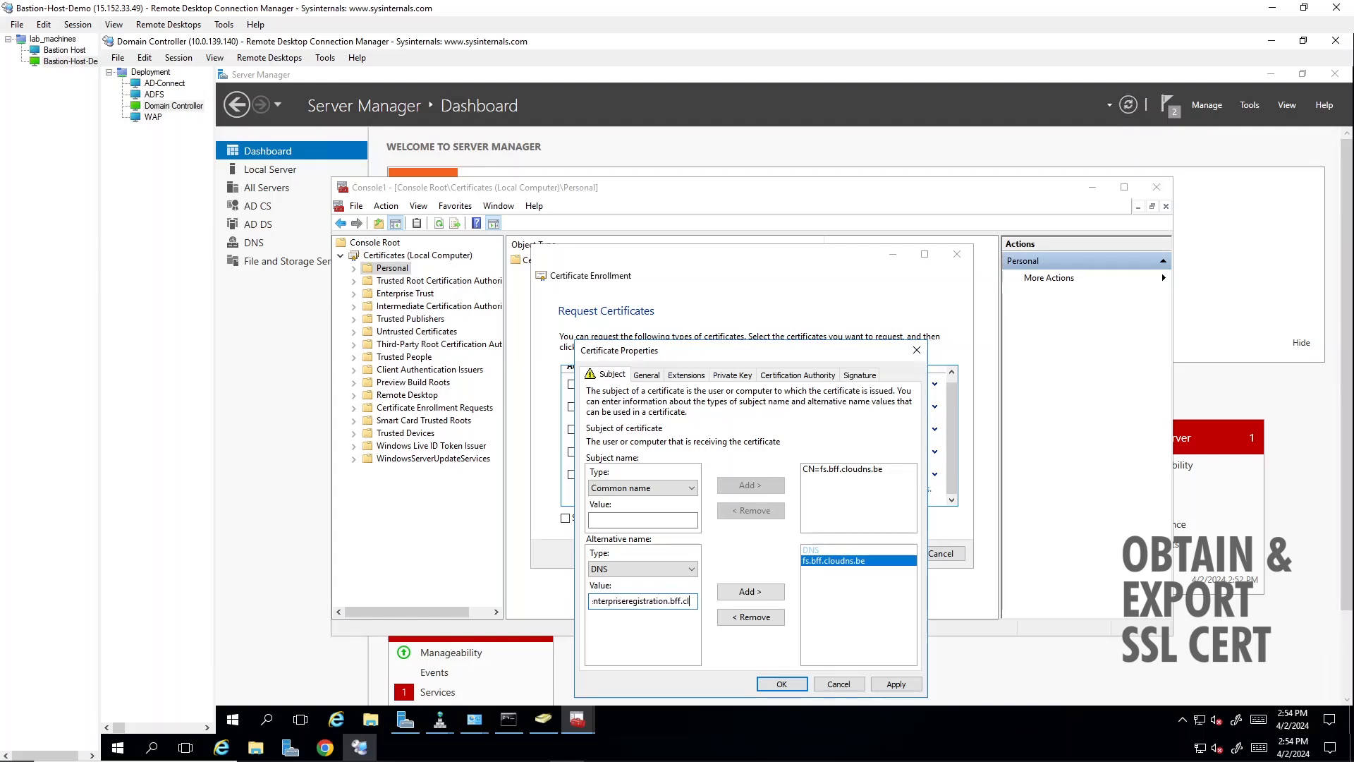
type("oudns.be")
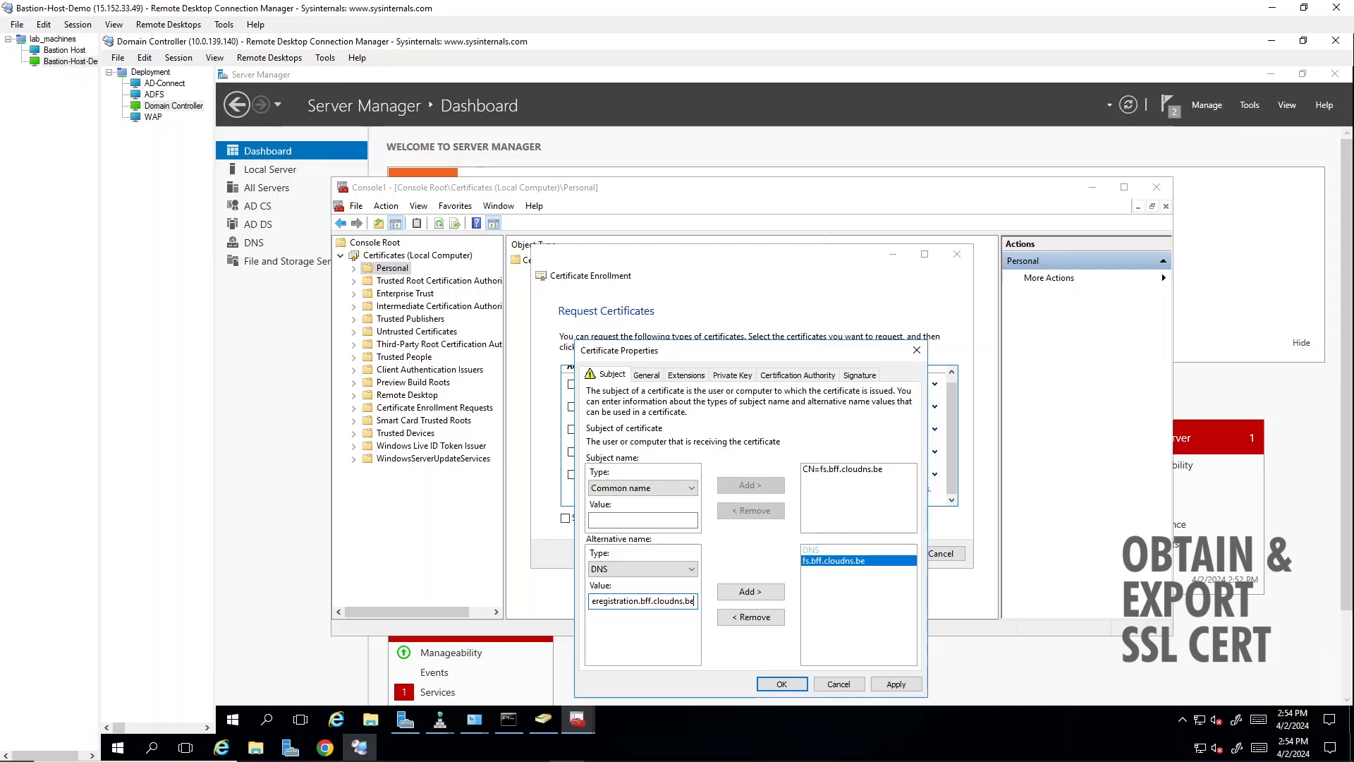
left_click(758, 592)
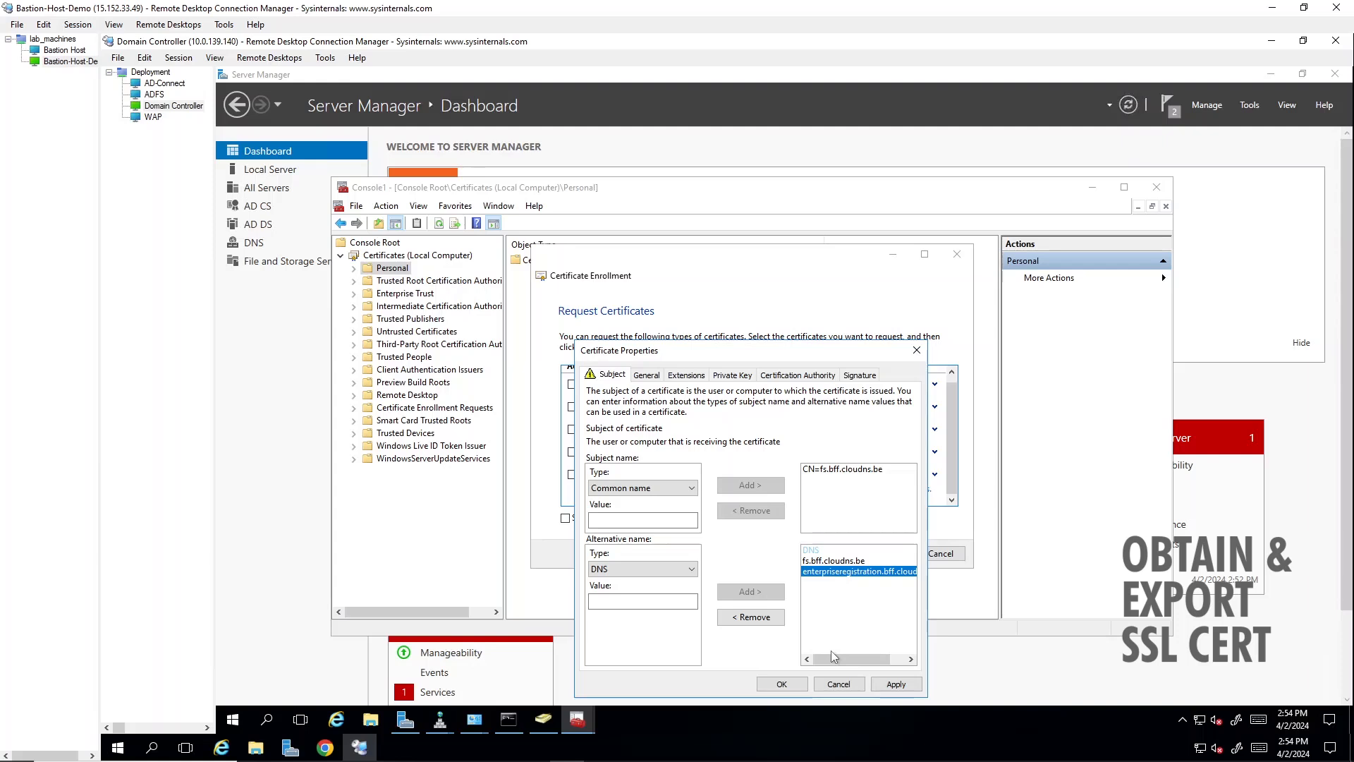
left_click(896, 684)
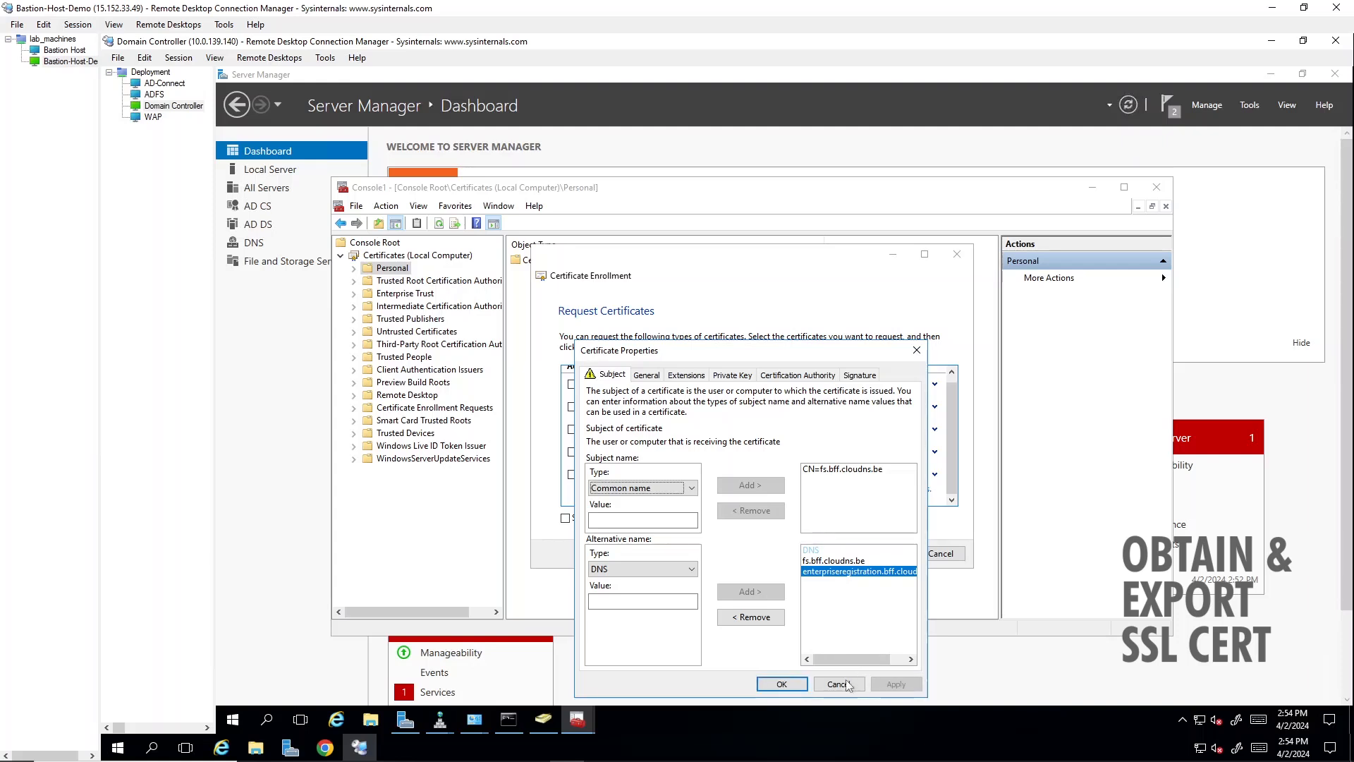
left_click(782, 684)
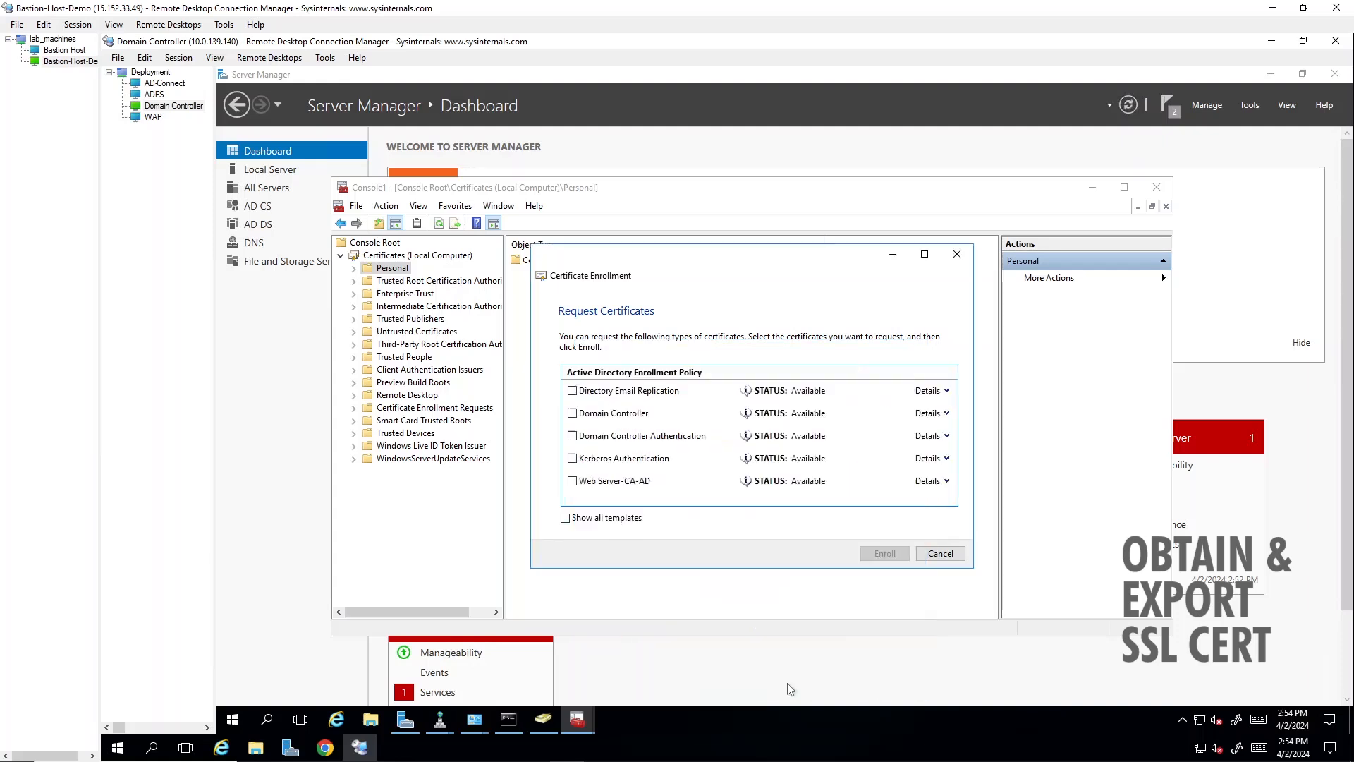
- Review the certification authority, extensions and private key settings of the Web Server-CA-AD certificate request, and close its properties
left_click(946, 482)
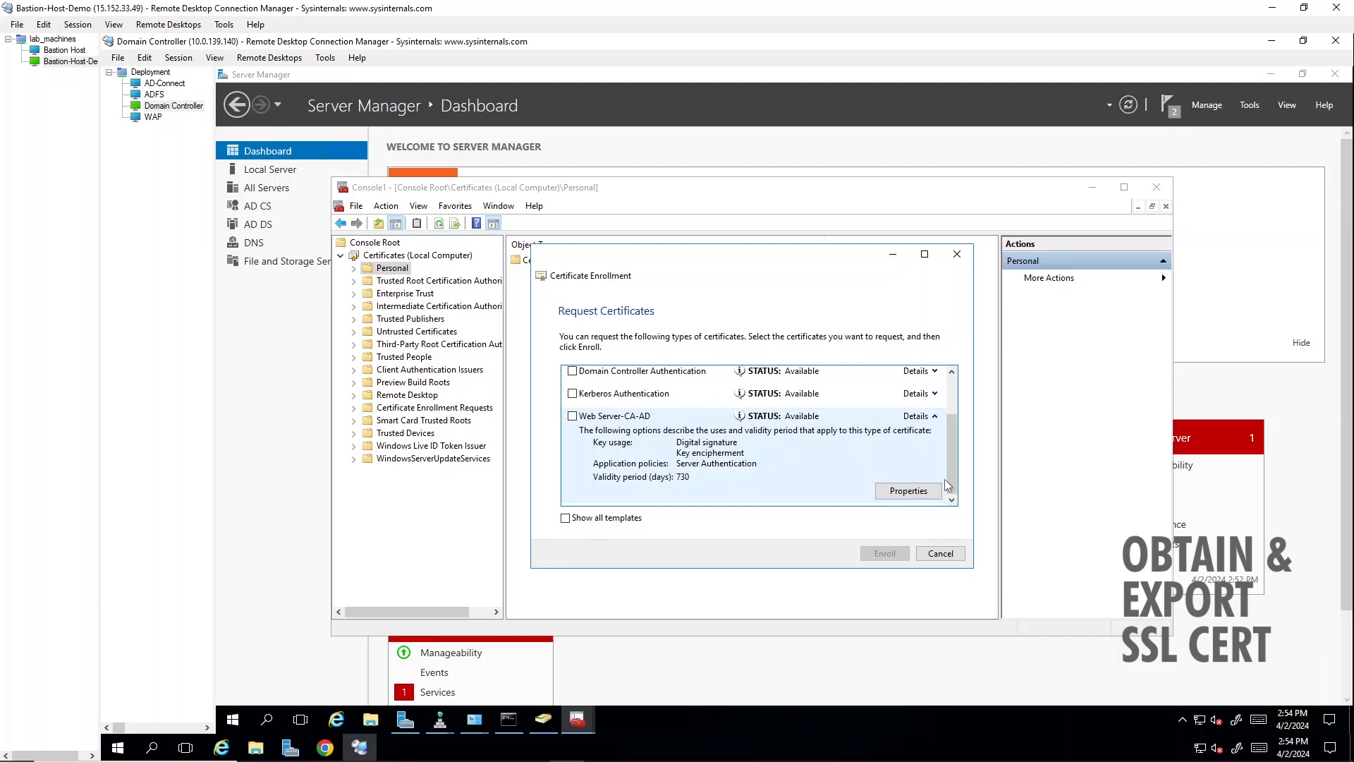
left_click(908, 491)
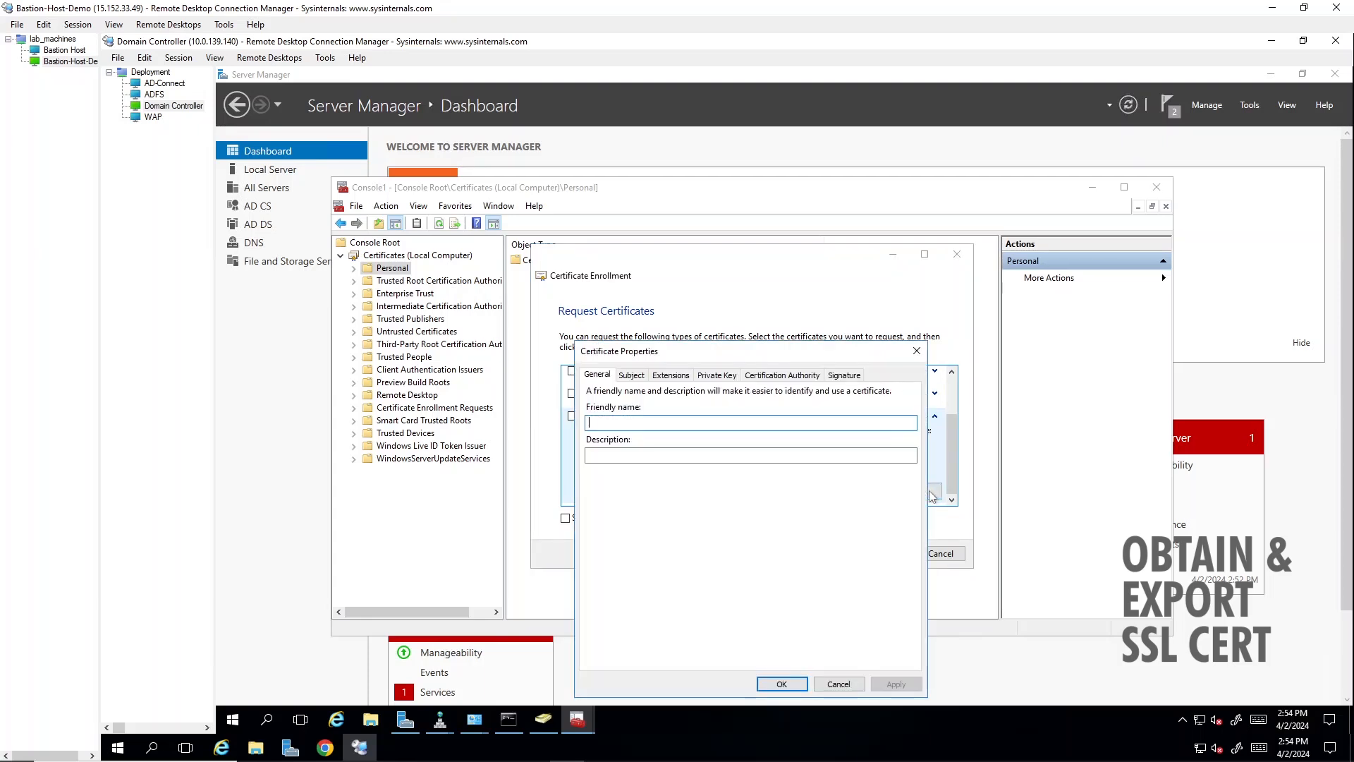
left_click(776, 375)
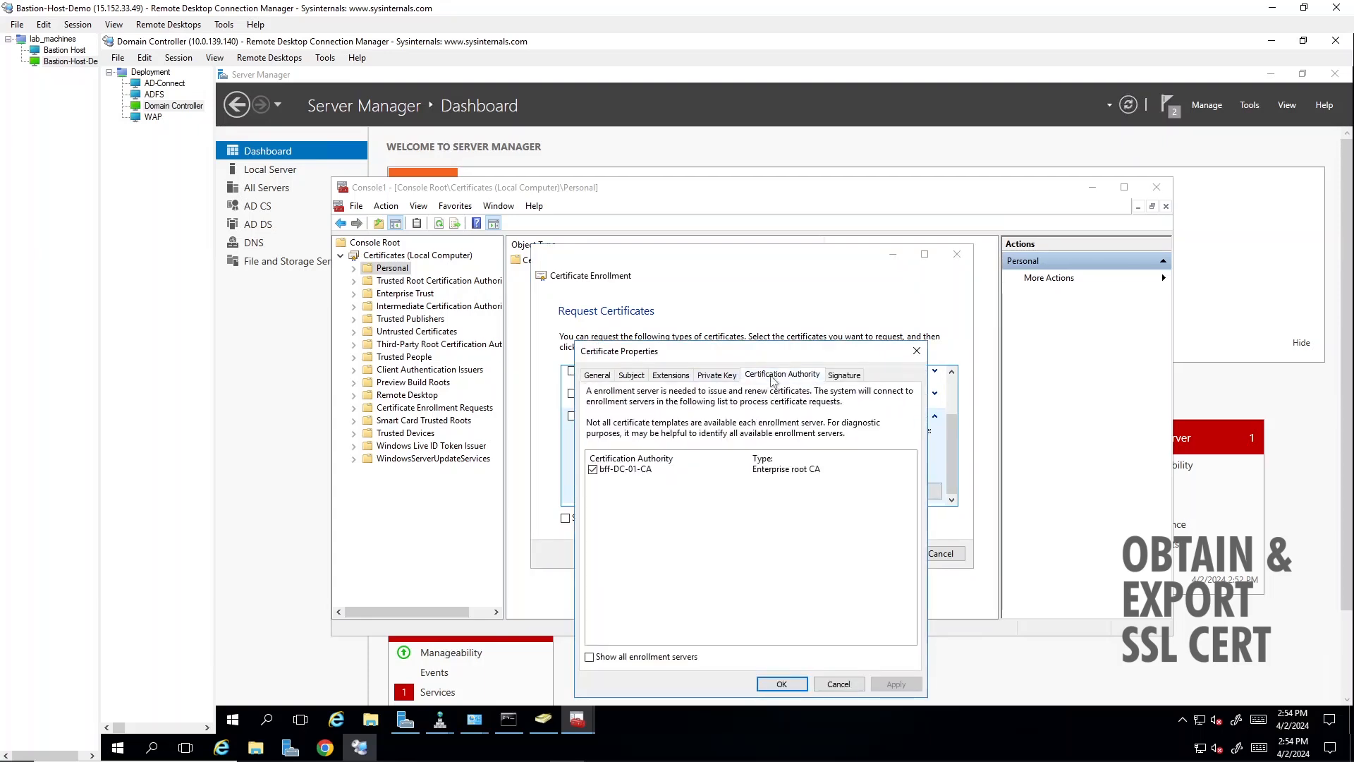
left_click(714, 376)
left_click(671, 375)
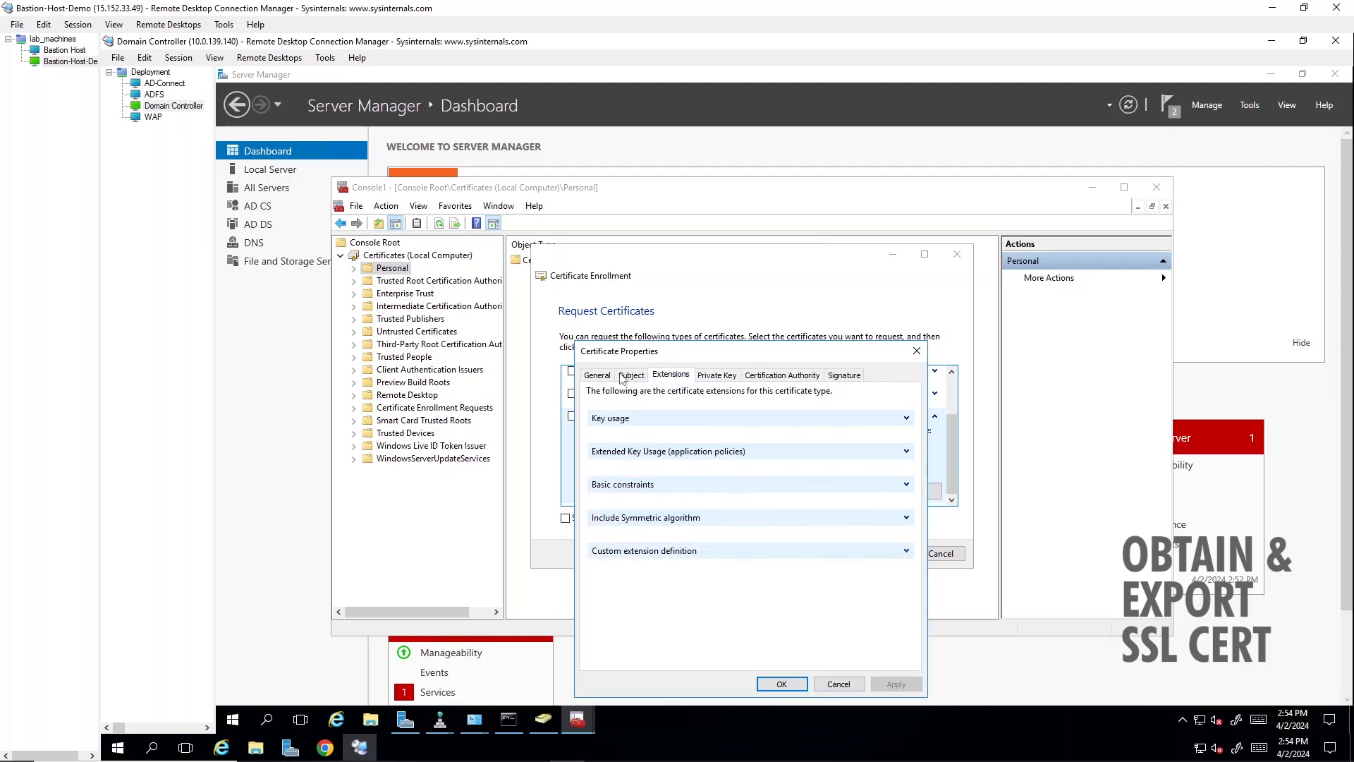
left_click(708, 376)
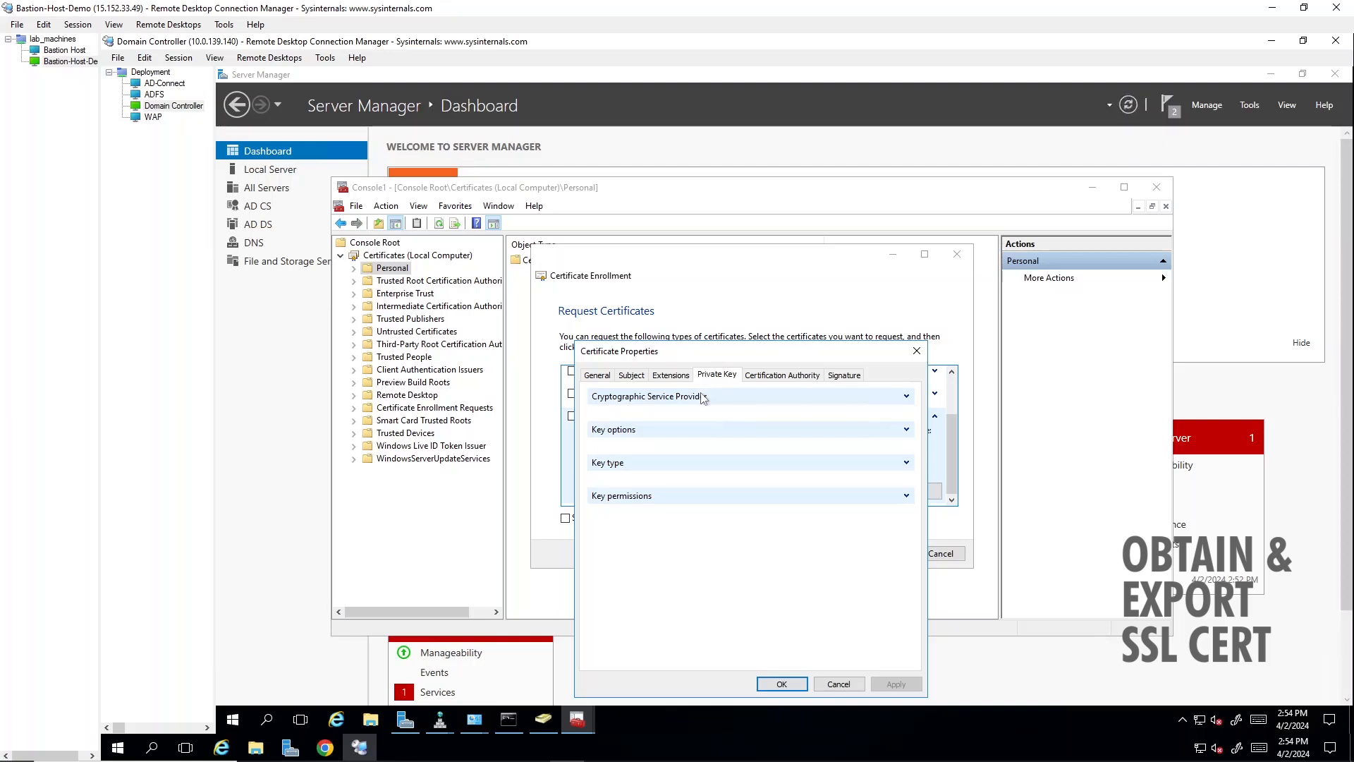
left_click(906, 396)
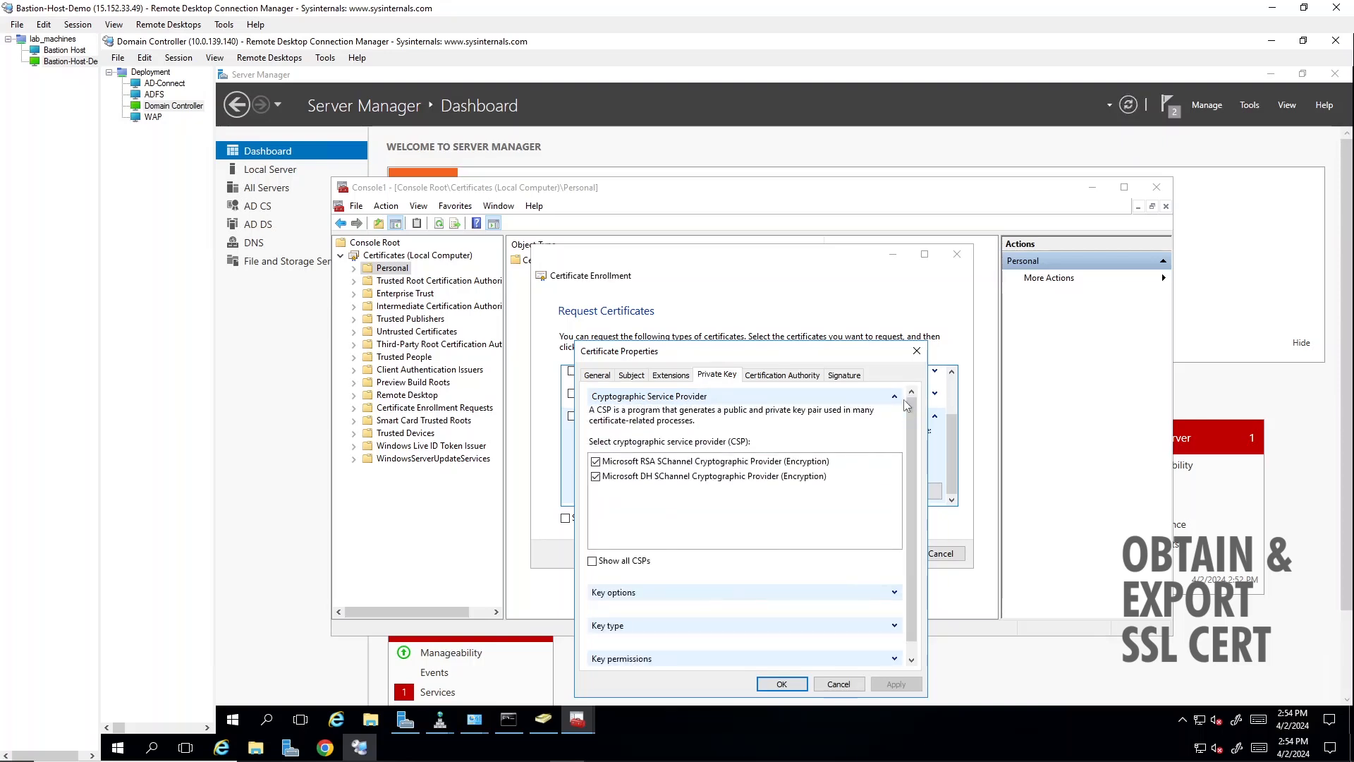
scroll(881, 500, "down", 1)
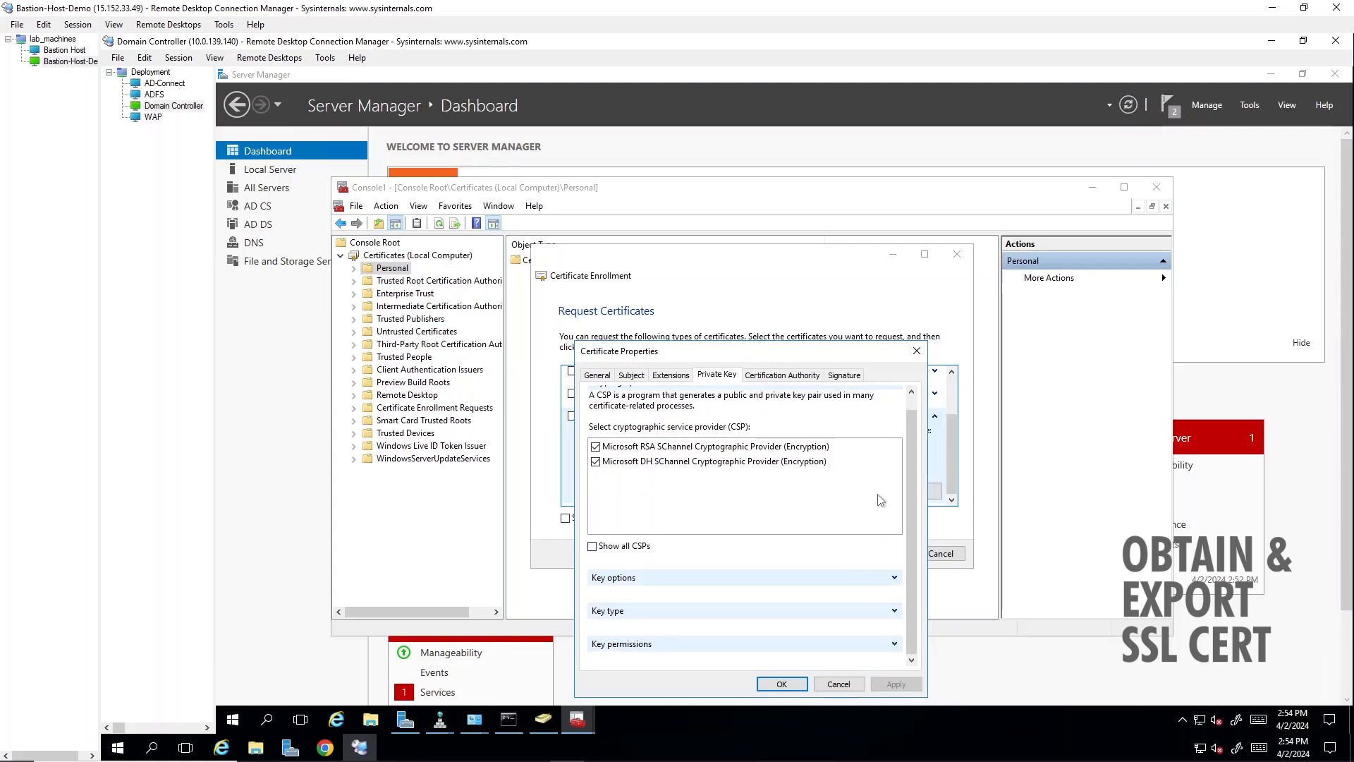
left_click(782, 684)
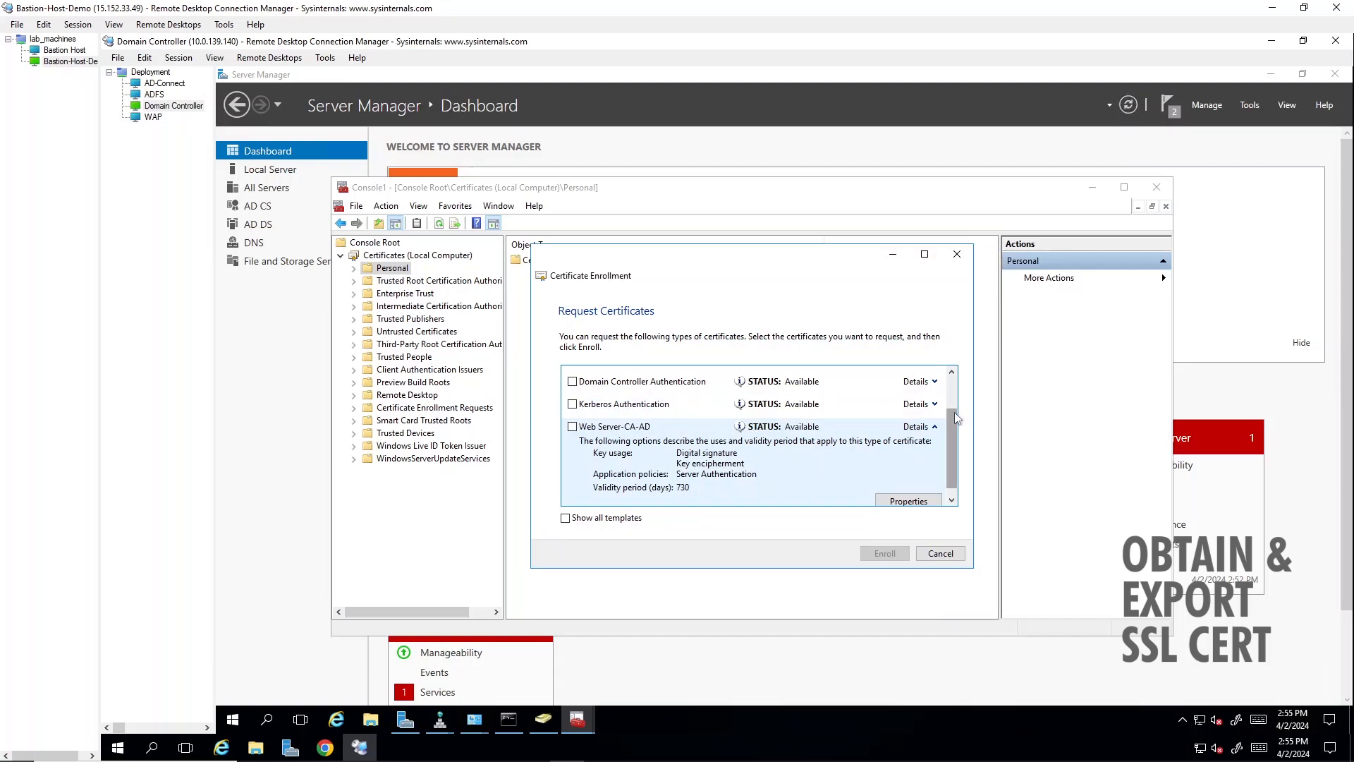
- Enroll the Web Server-CA-AD certificate and finish the enrollment
left_click(572, 426)
left_click(887, 552)
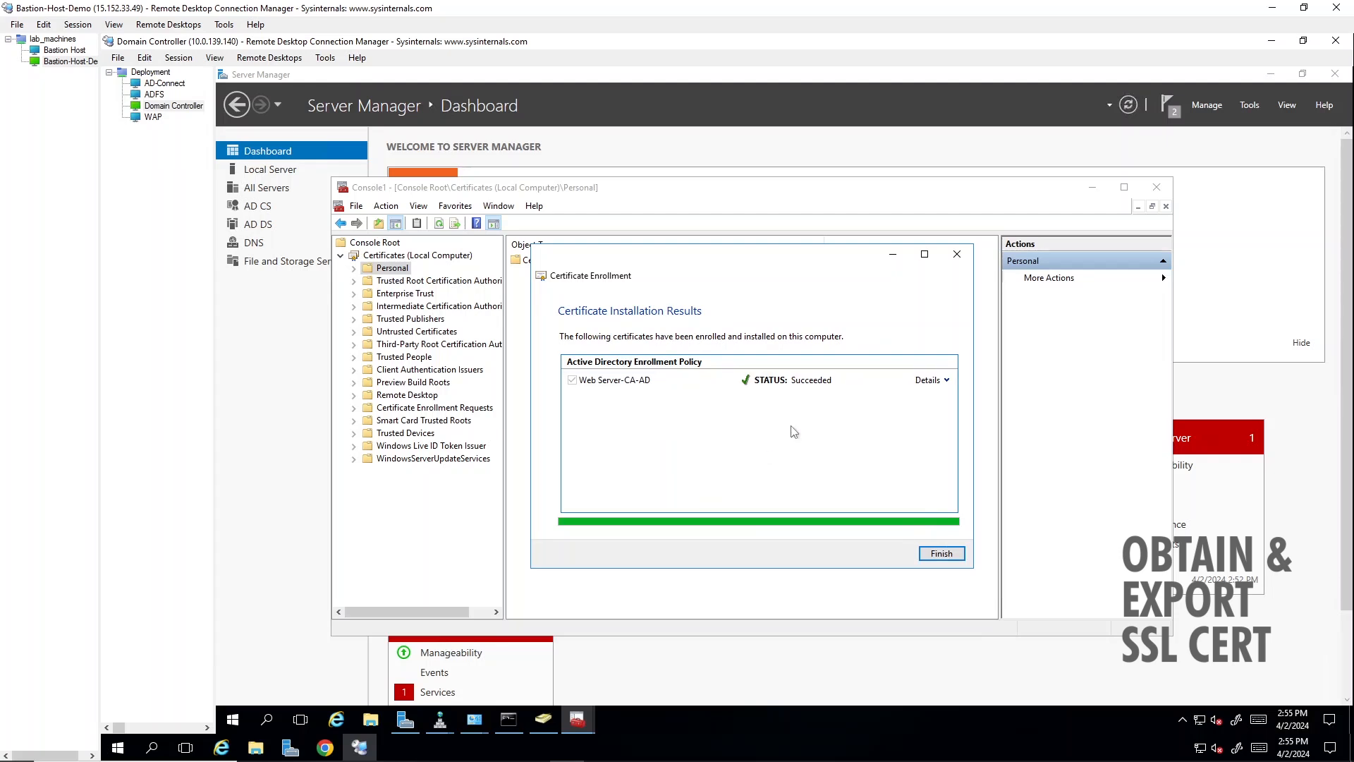
left_click(940, 554)
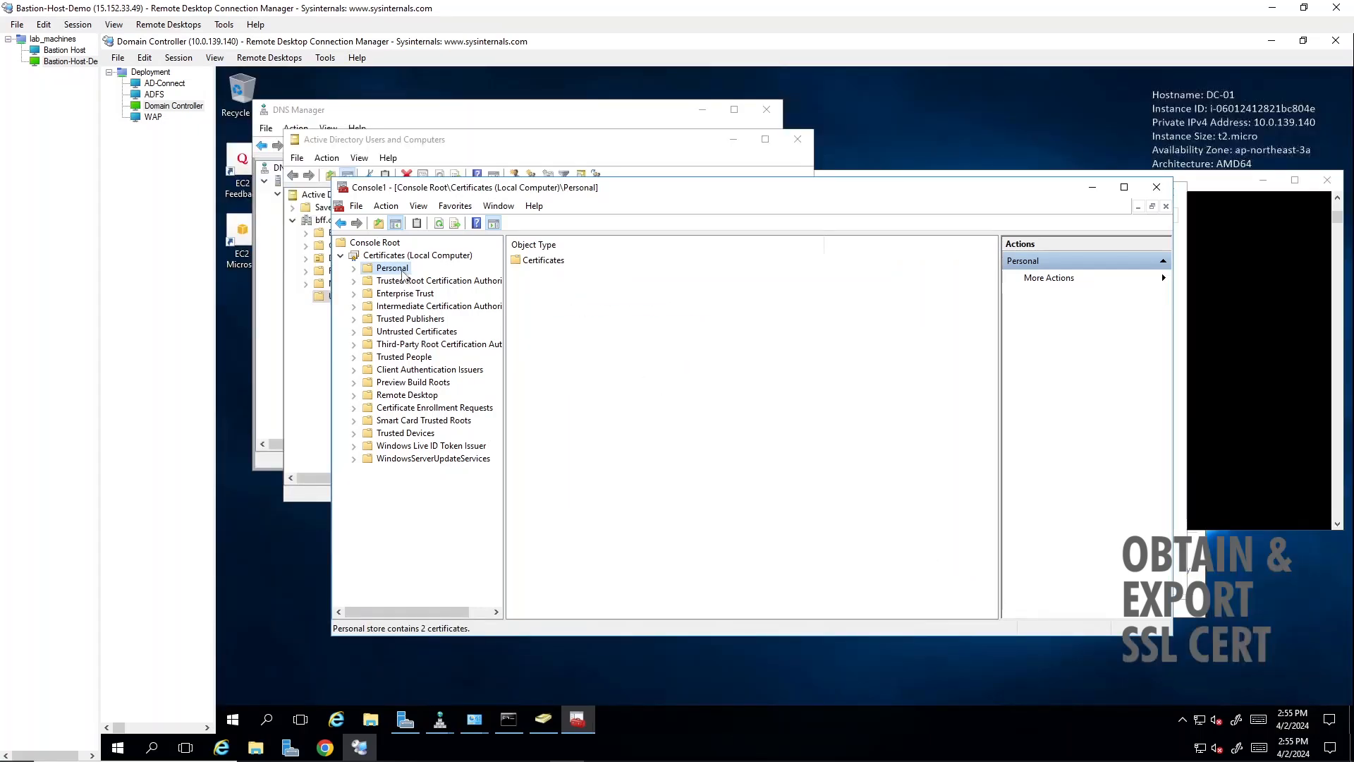
- List the certificates in the local computer's Personal store and select the fs.bff.cloudns.be certificate
left_click(355, 270)
left_click(408, 280)
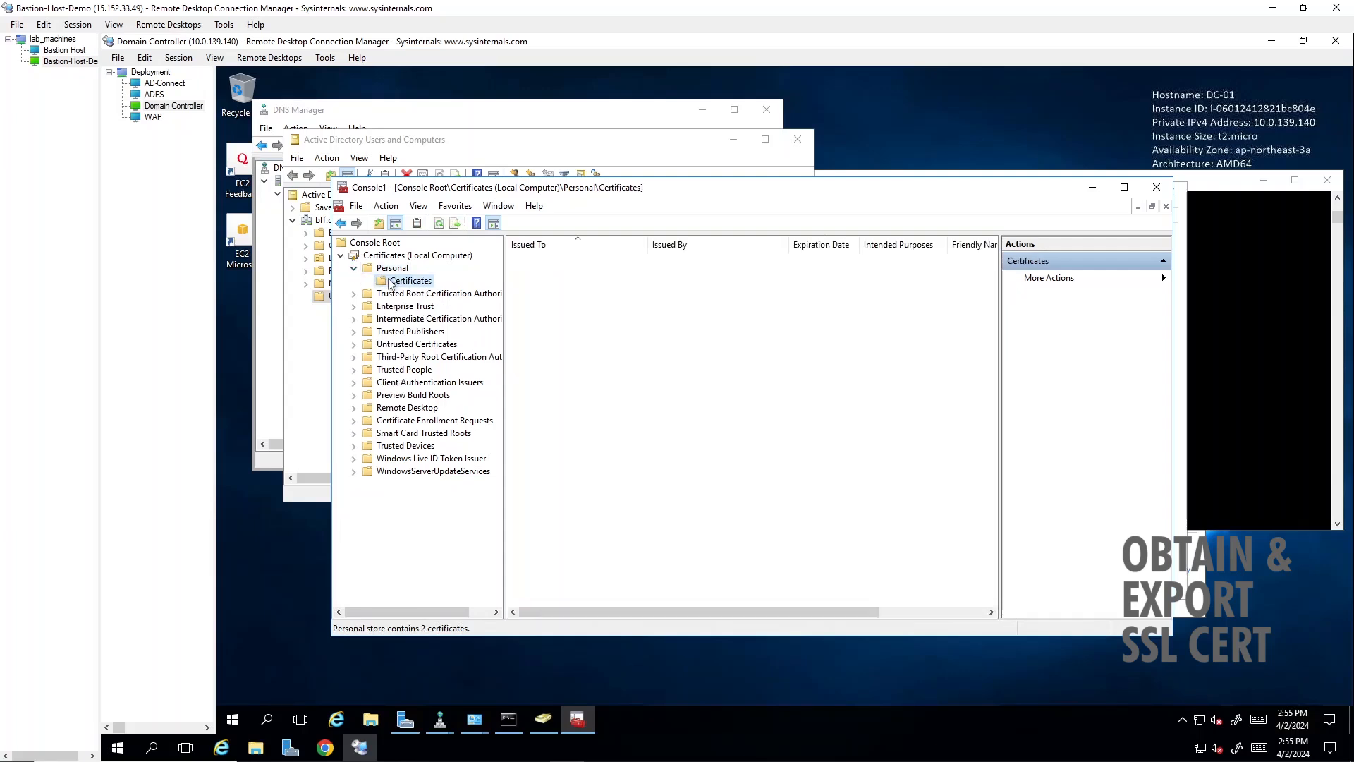
left_click(583, 273)
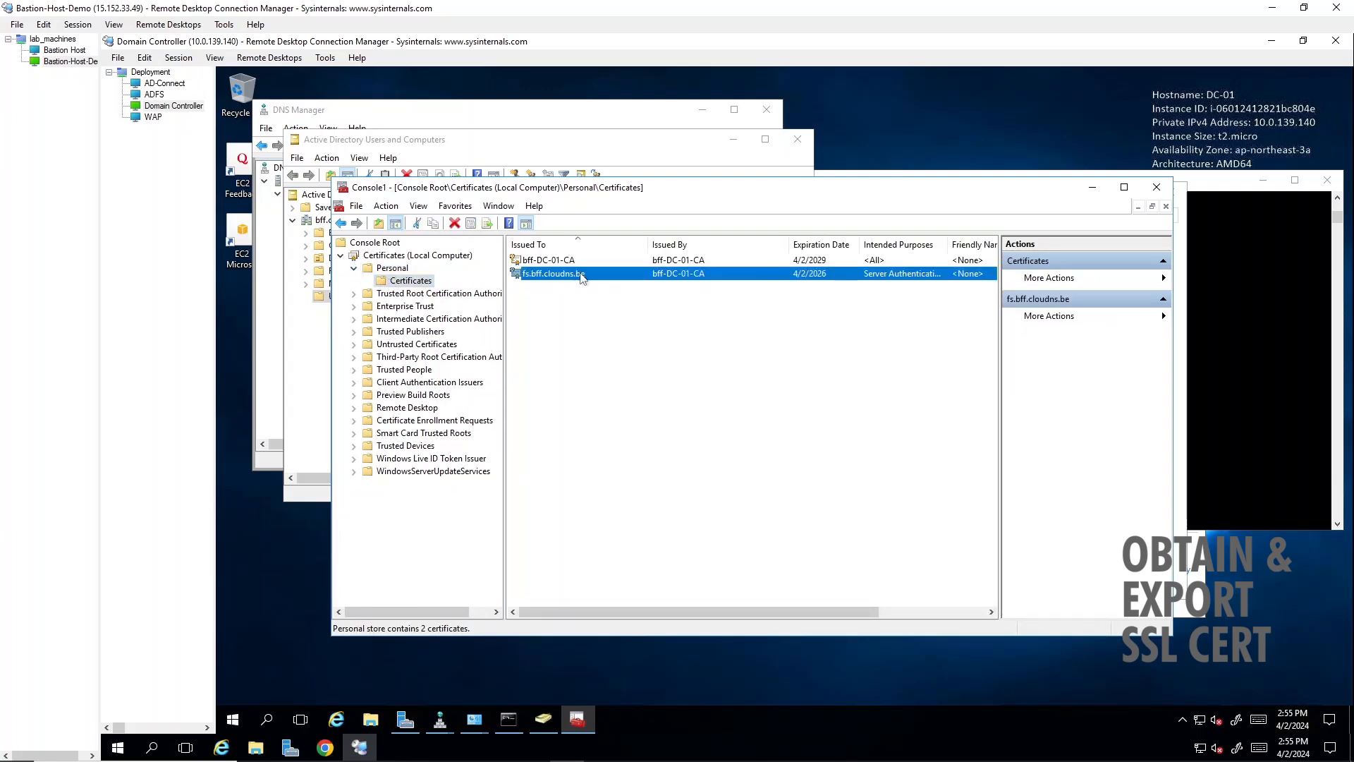
right_click(582, 277)
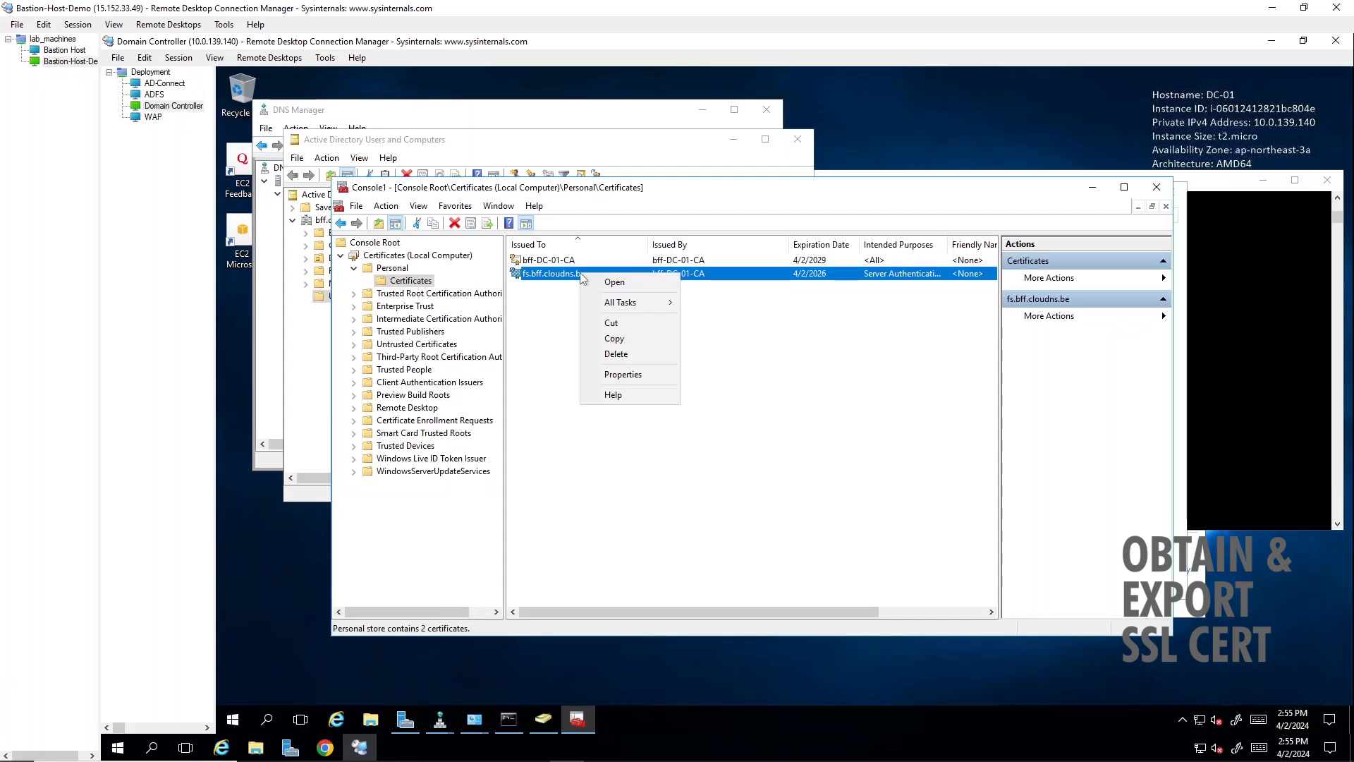
left_click(550, 299)
left_click(550, 300)
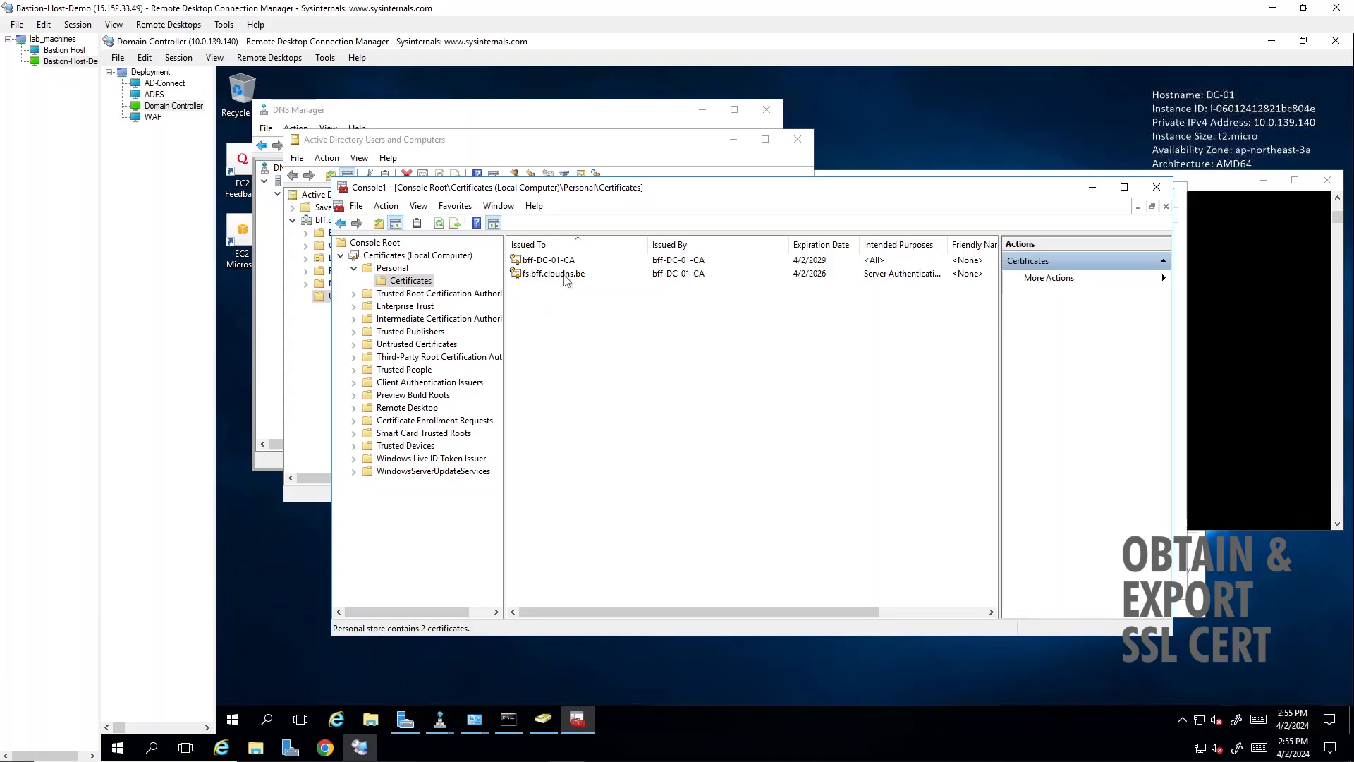
- Check the general properties of the fs.bff.cloudns.be certificate and close them
left_click(566, 276)
right_click(565, 276)
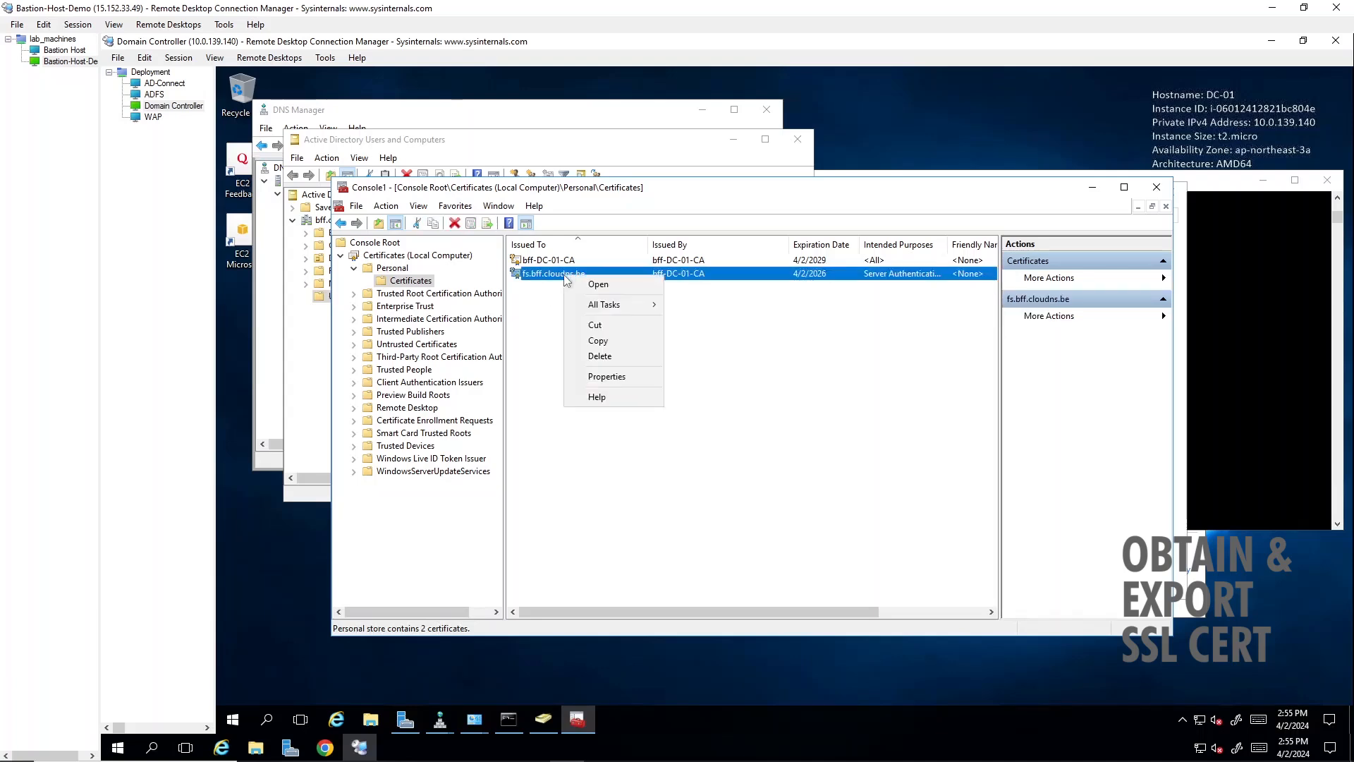
left_click(613, 378)
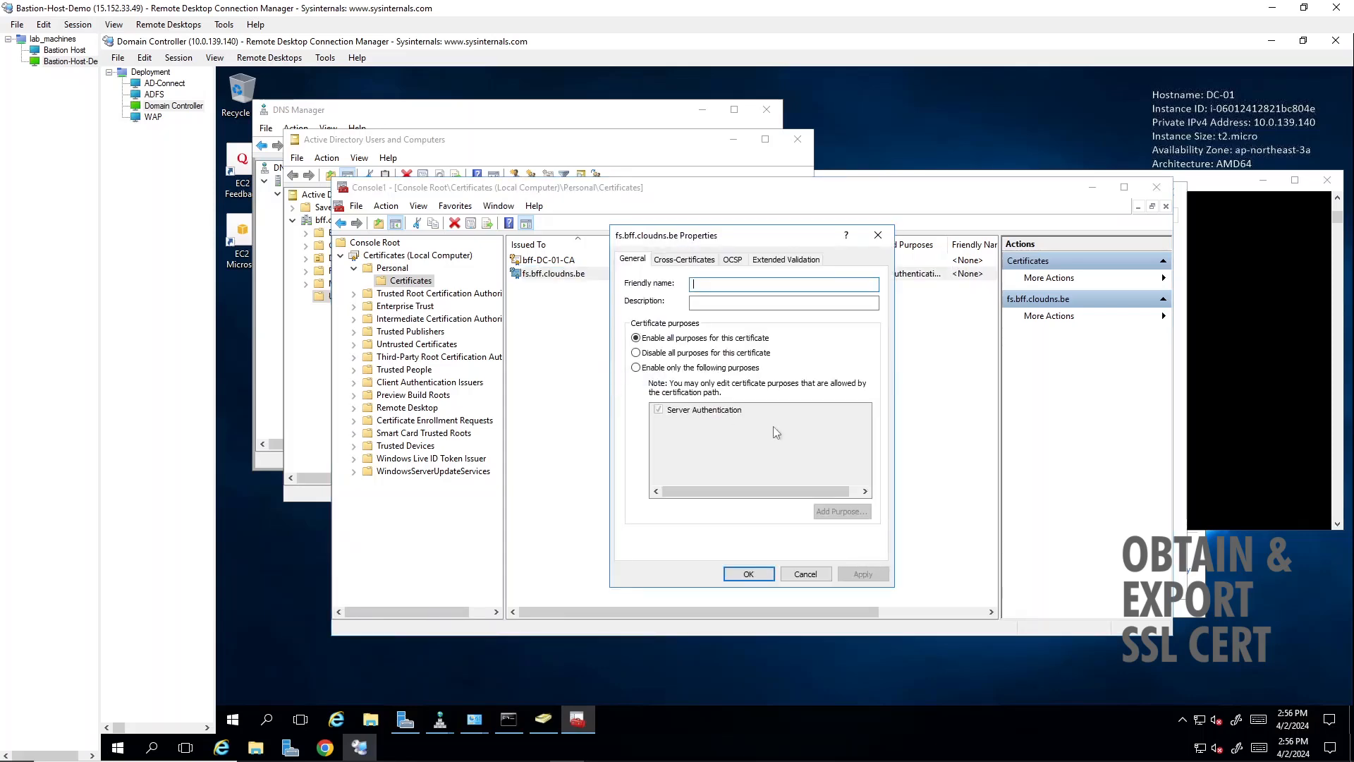
left_click(877, 235)
- Start copying the fs.bff.cloudns.be certificate to a file from its details, choosing to export the private key
double_click(615, 275)
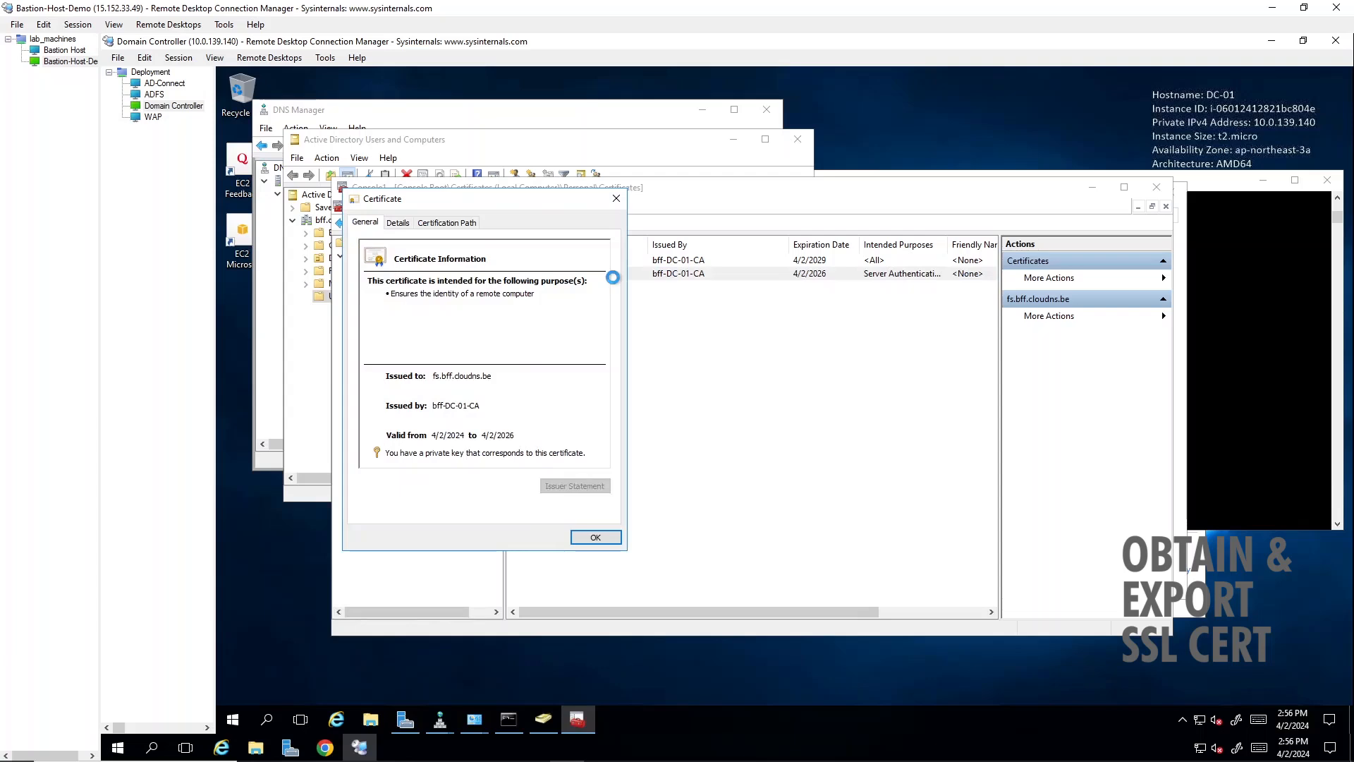
left_click(397, 223)
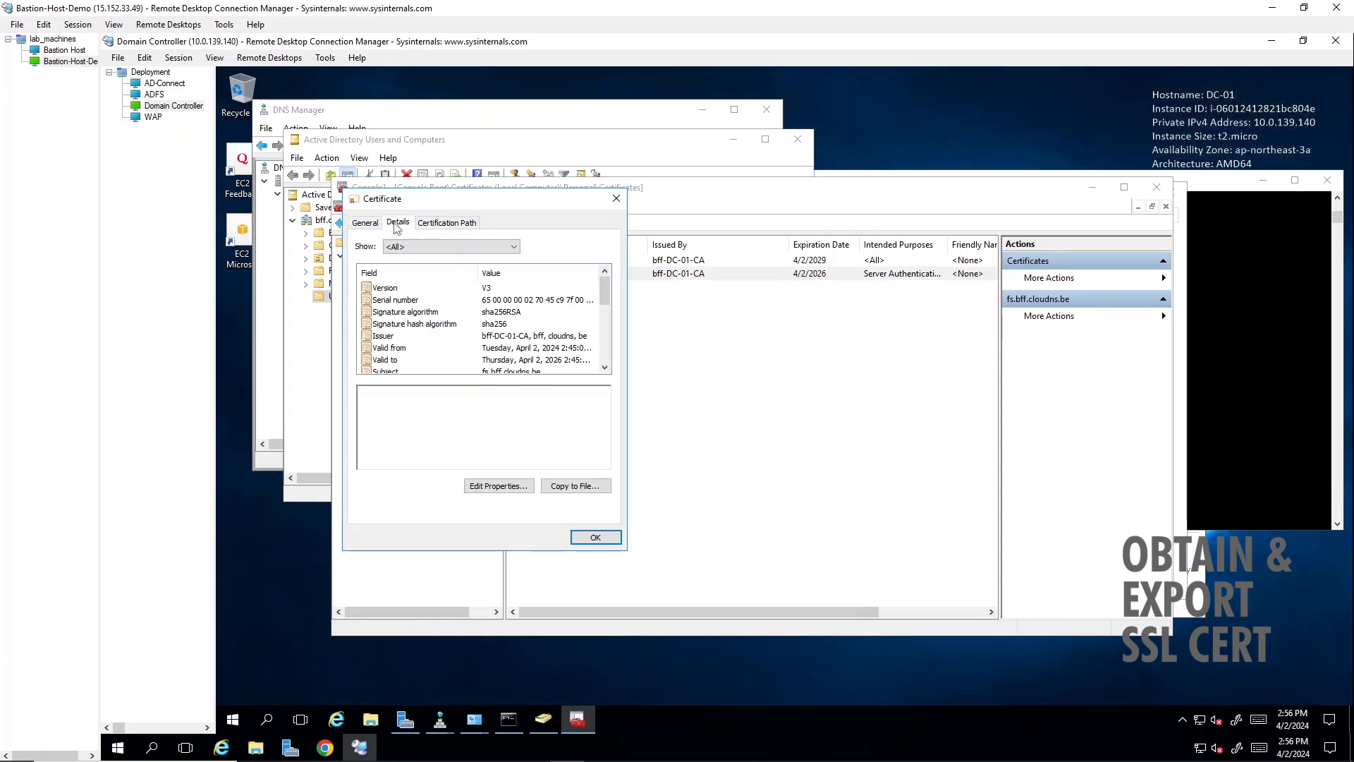
left_click(575, 488)
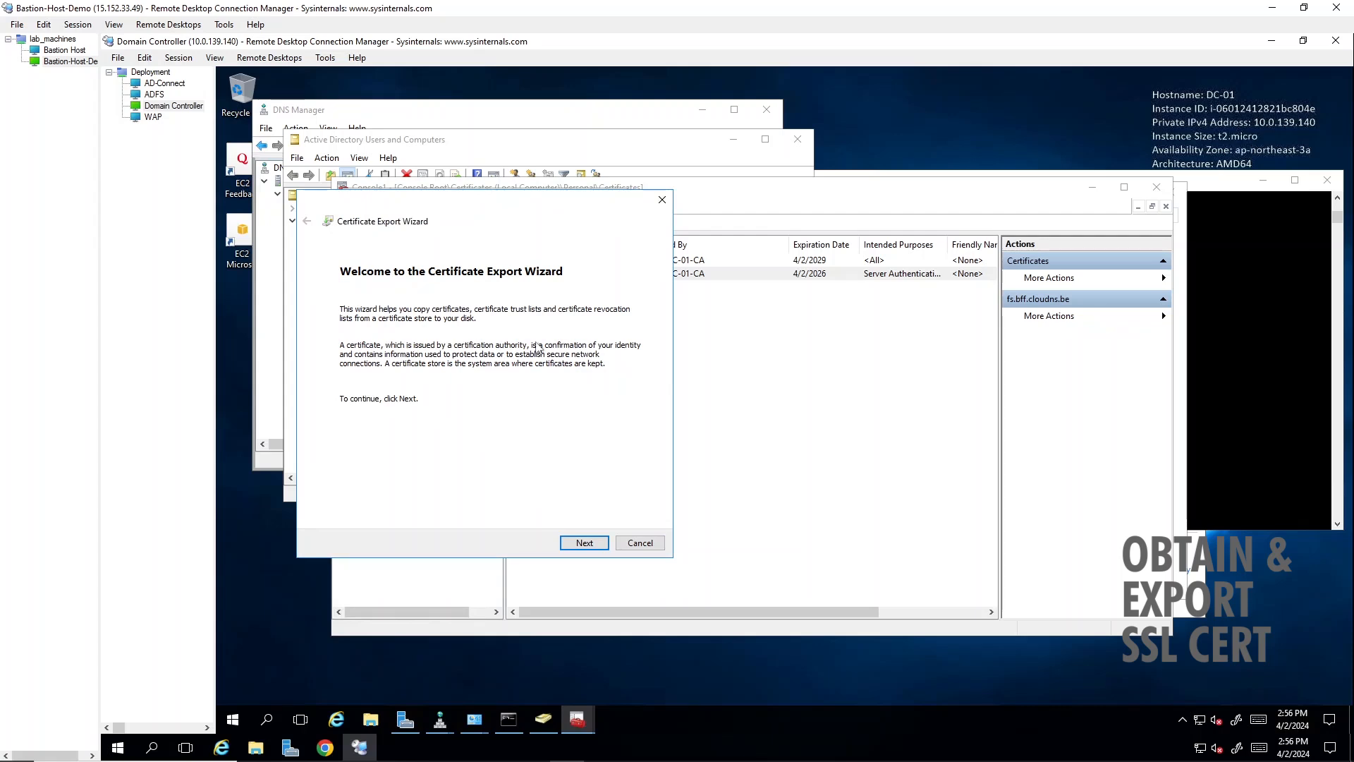
left_click(584, 544)
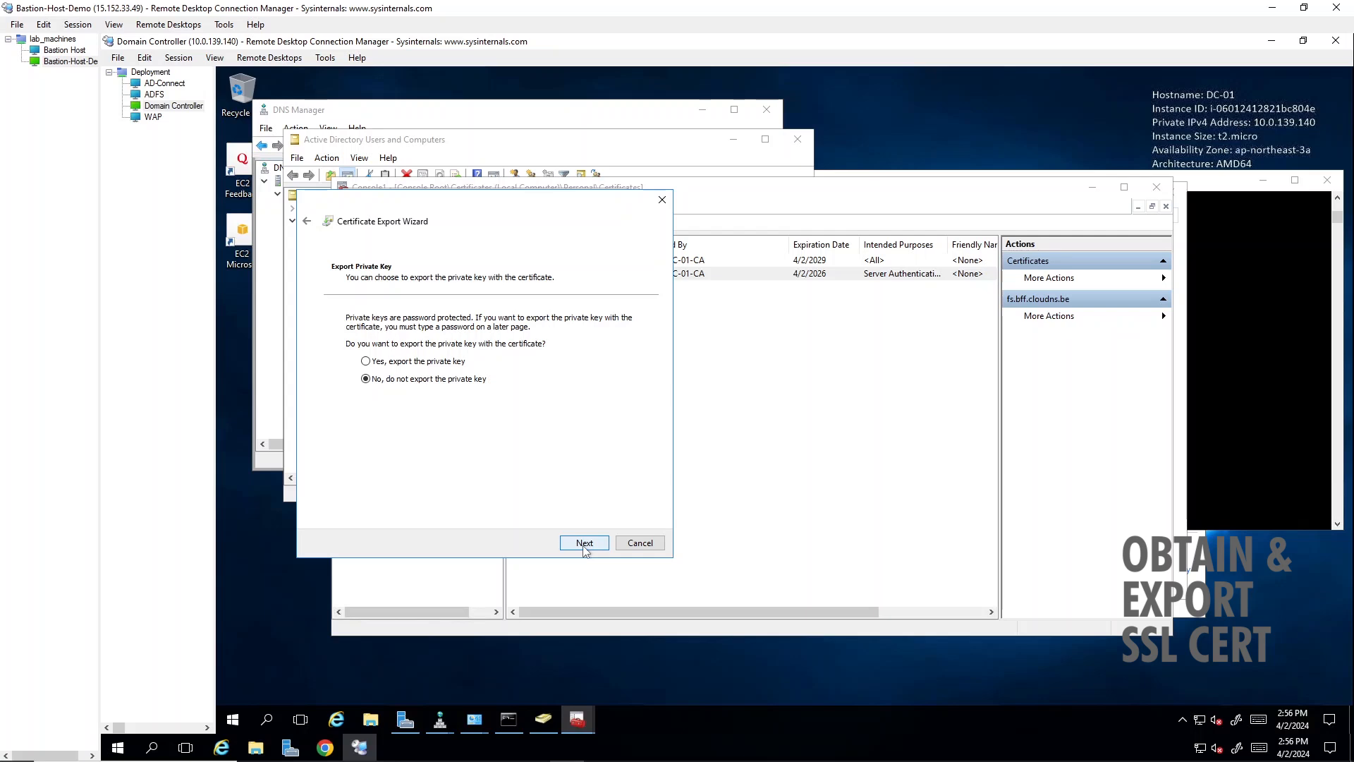
left_click(433, 361)
left_click(584, 543)
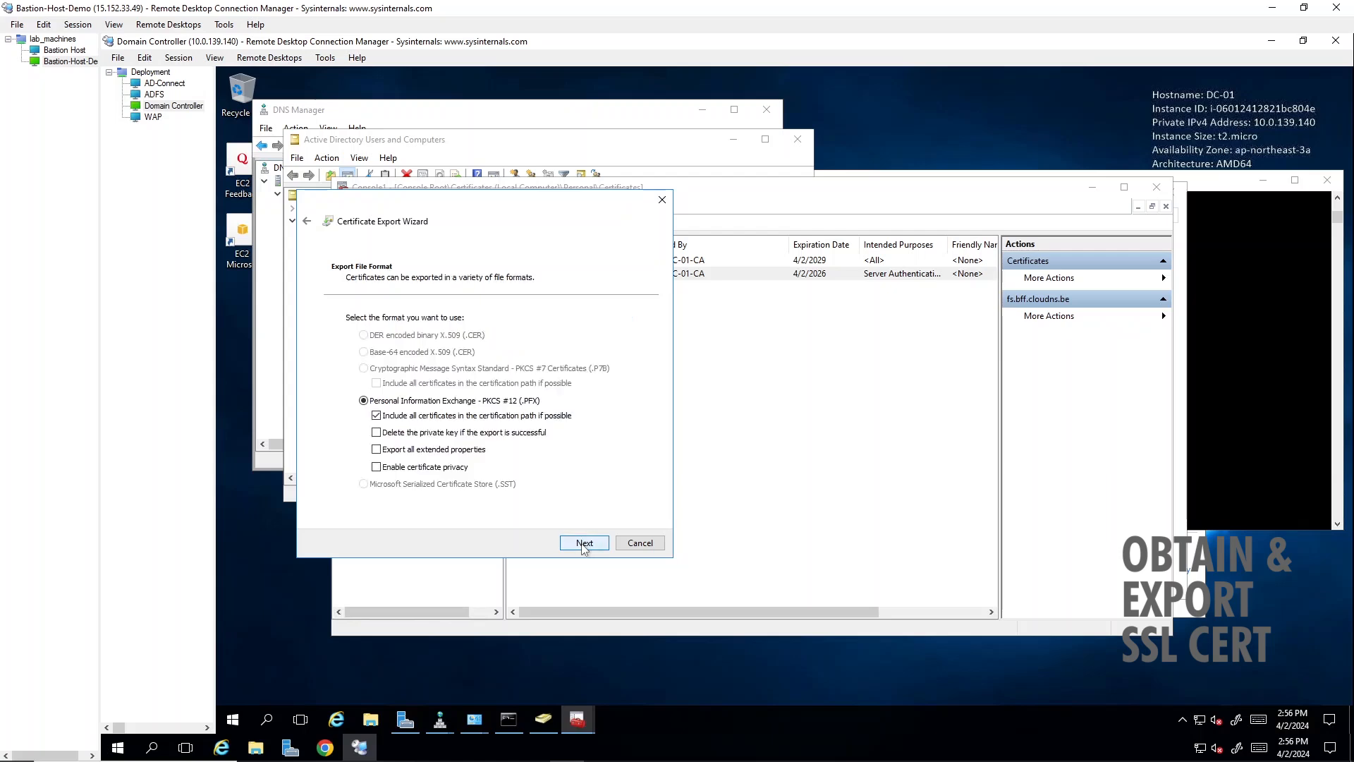
- Keep the PFX export format and turn on certificate privacy and the export of all extended properties
left_click(376, 466)
left_click(376, 449)
left_click(590, 543)
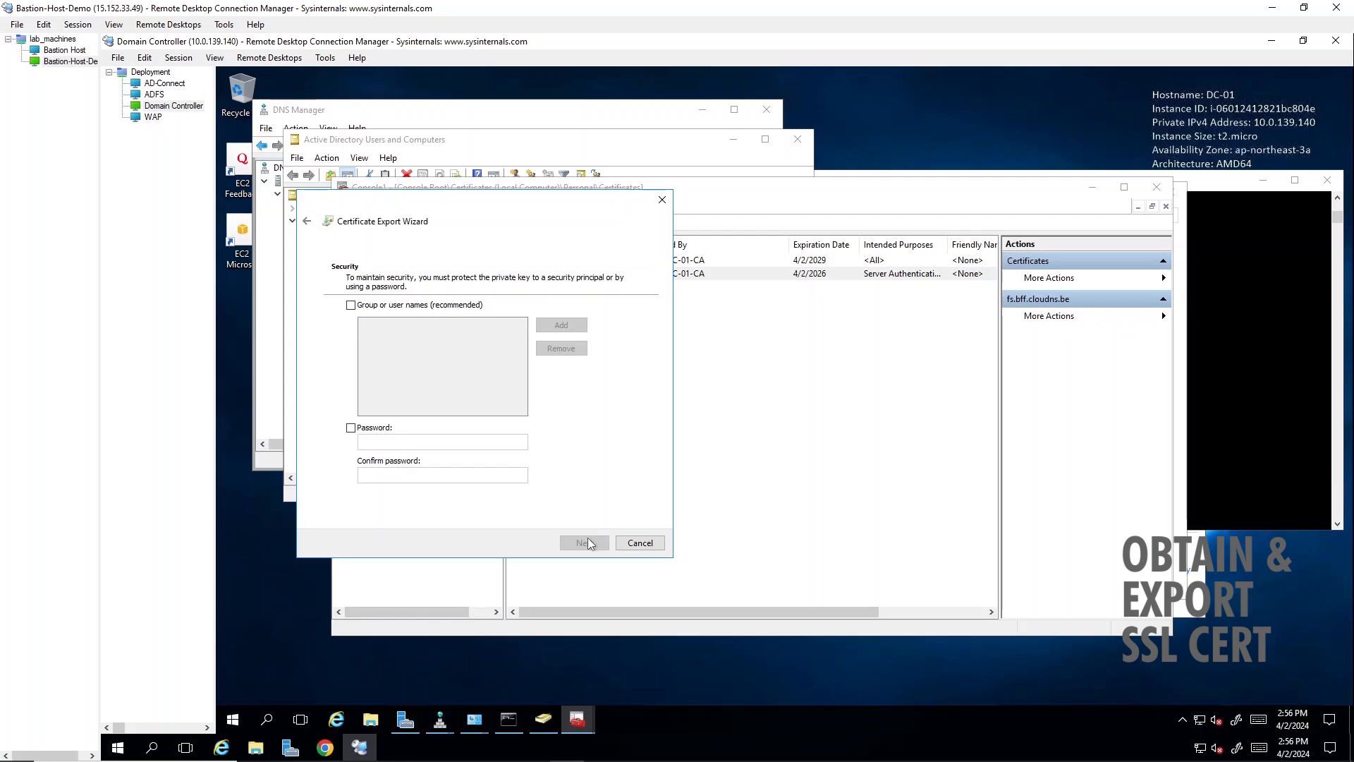
- Protect the exported private key with a password, entering and confirming the export password
left_click(351, 427)
left_click(382, 443)
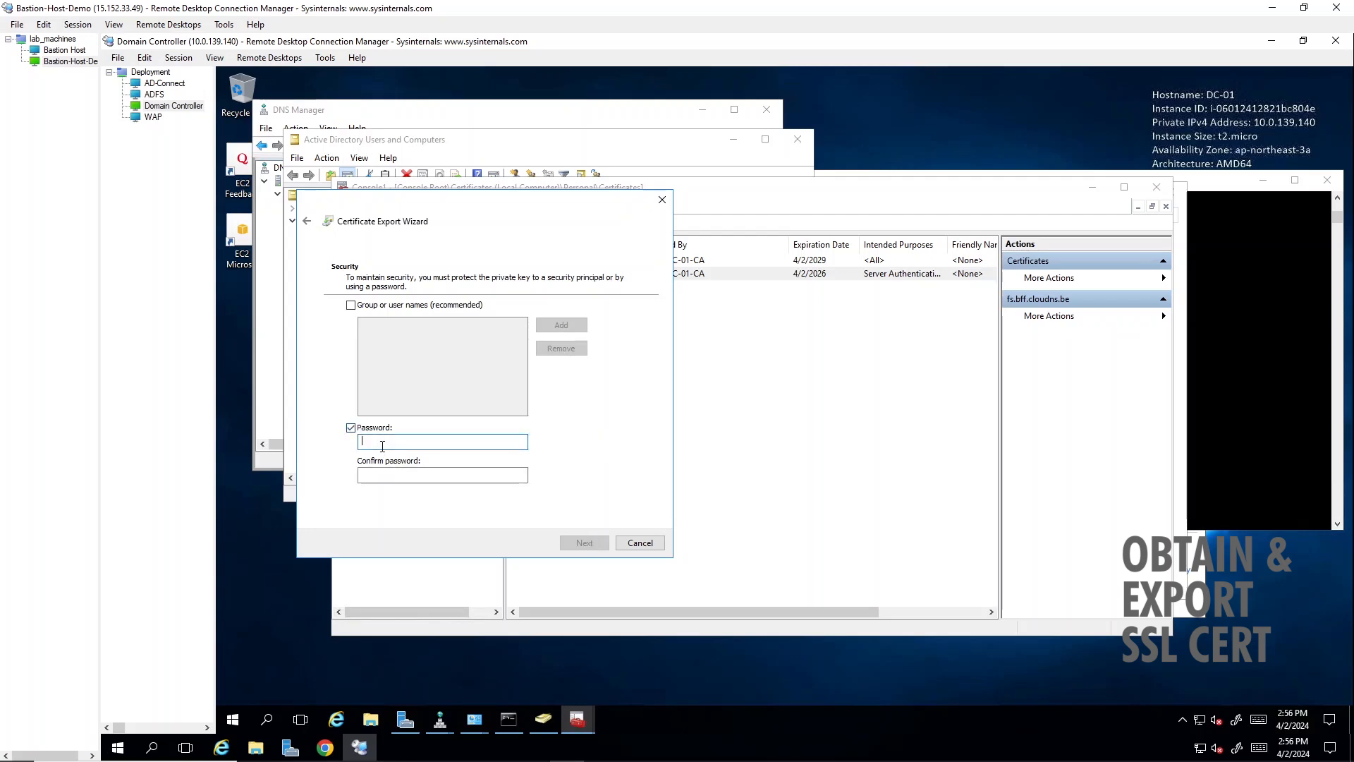
type("********")
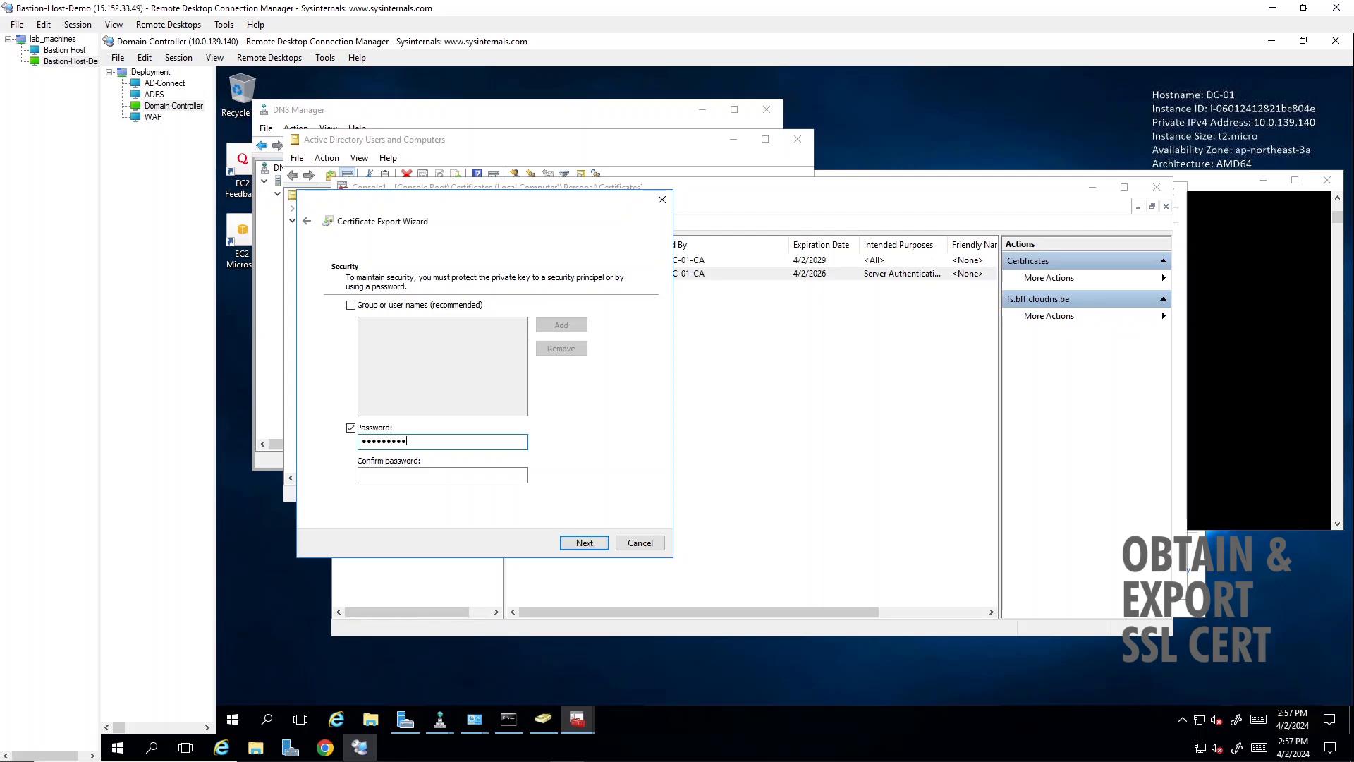
type("*******")
key("Tab")
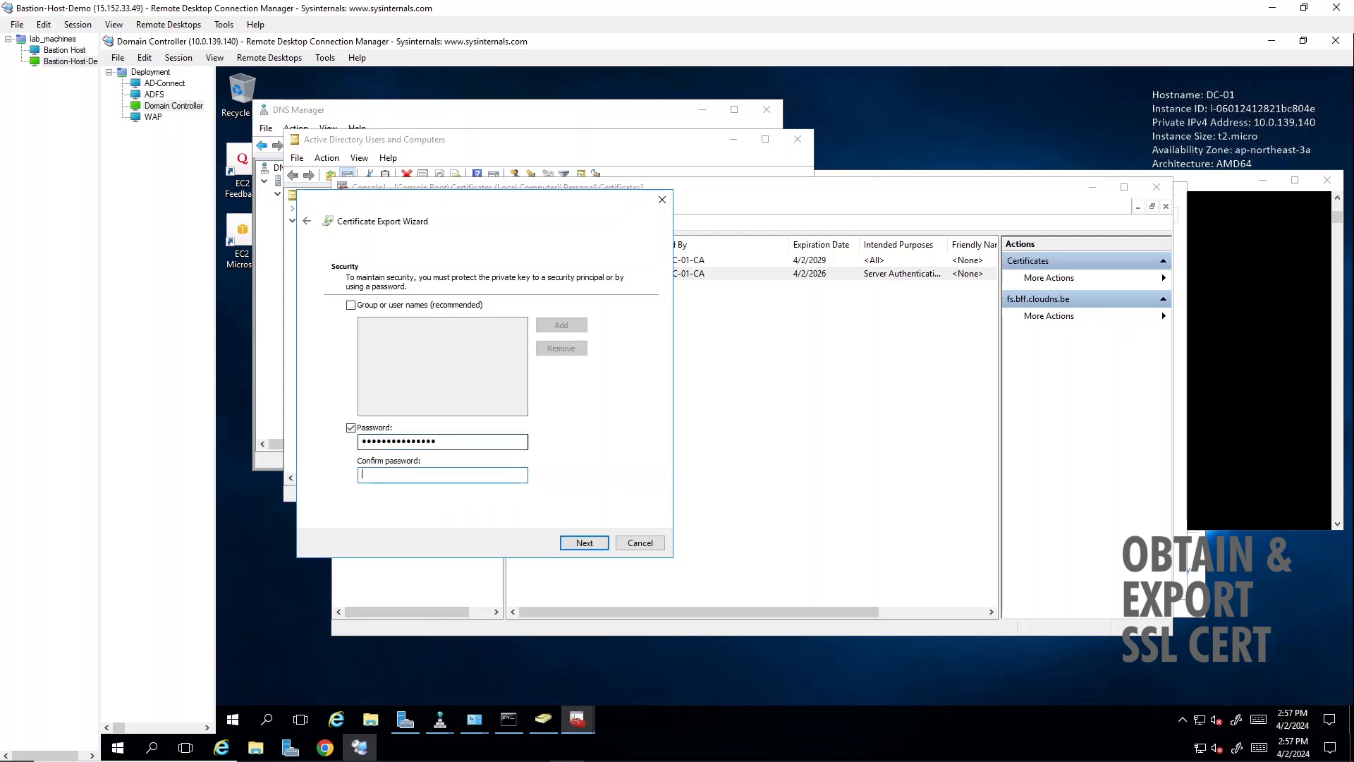
type("****************")
left_click(577, 541)
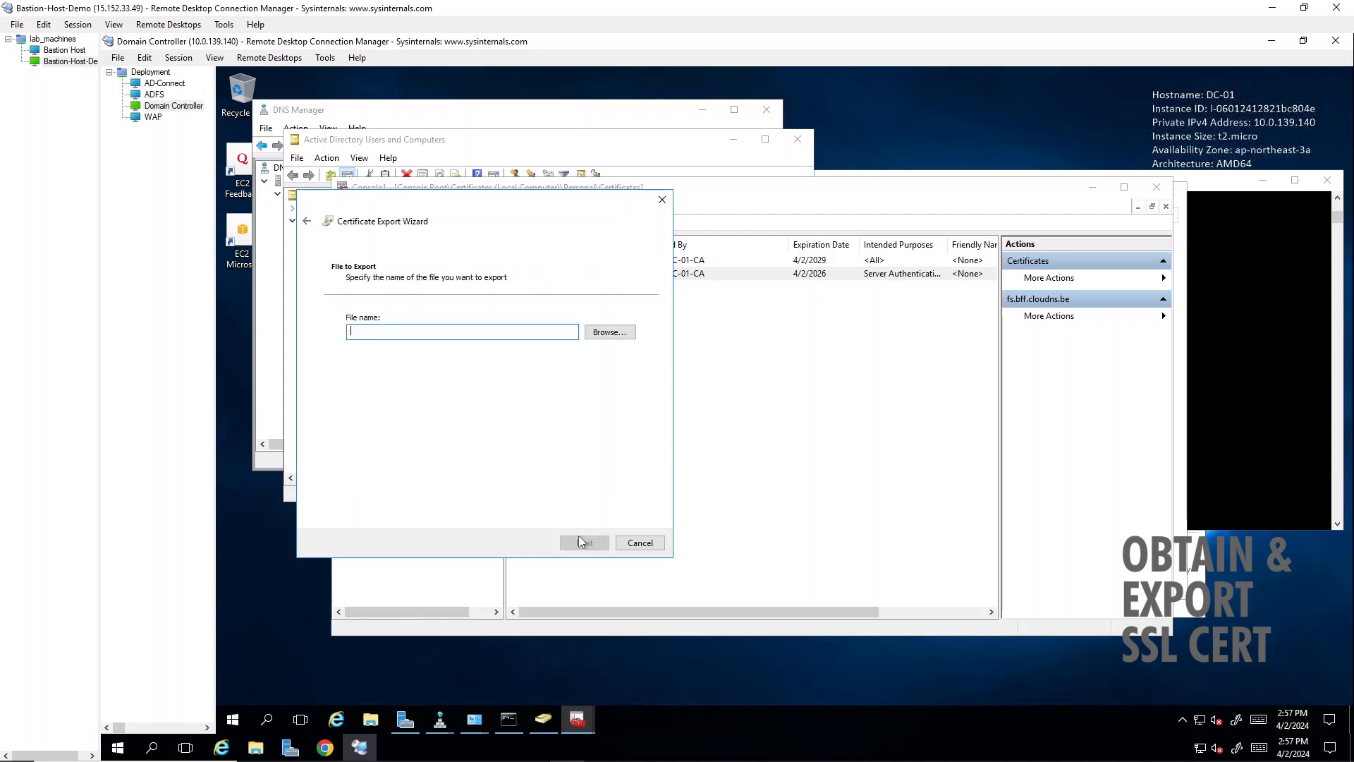
- Save the export on the desktop as adfs-cert in PFX format and complete the certificate export
left_click(630, 336)
left_click(630, 338)
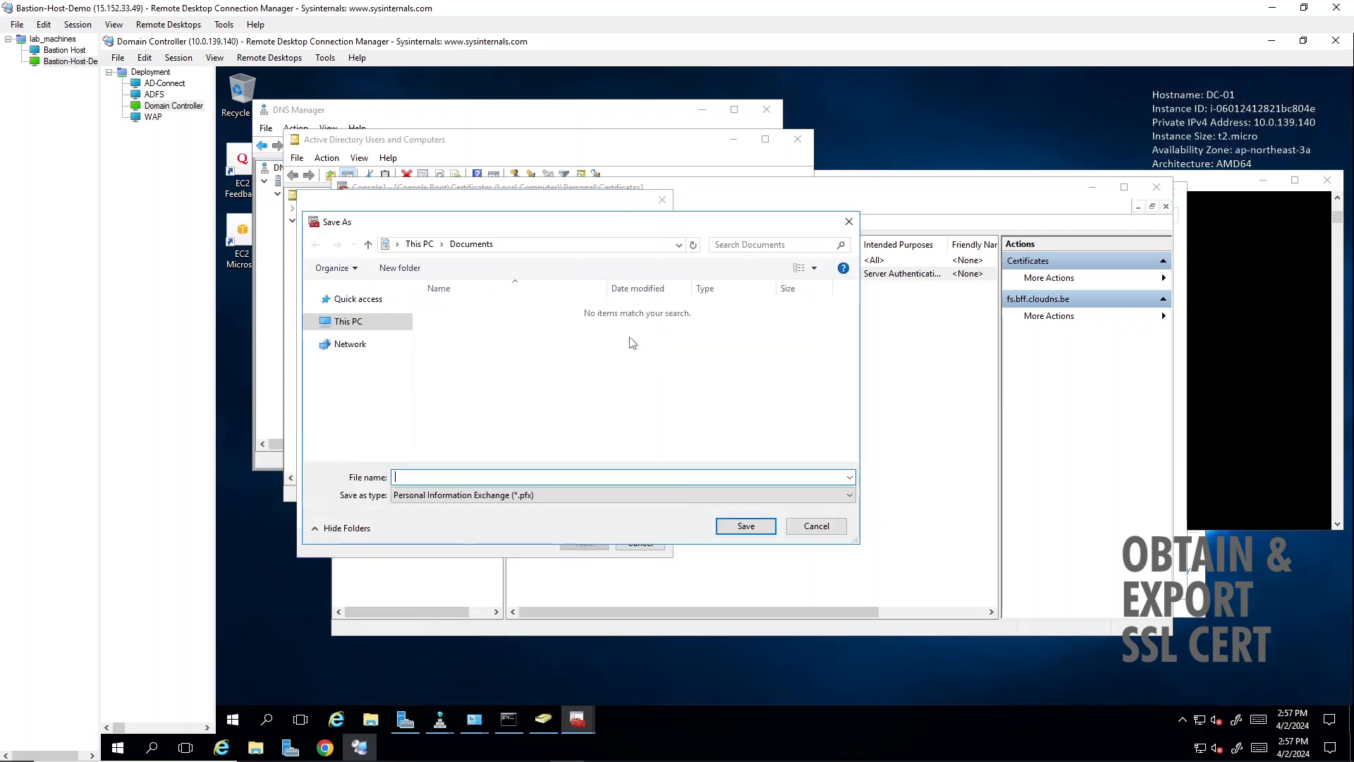
left_click(378, 316)
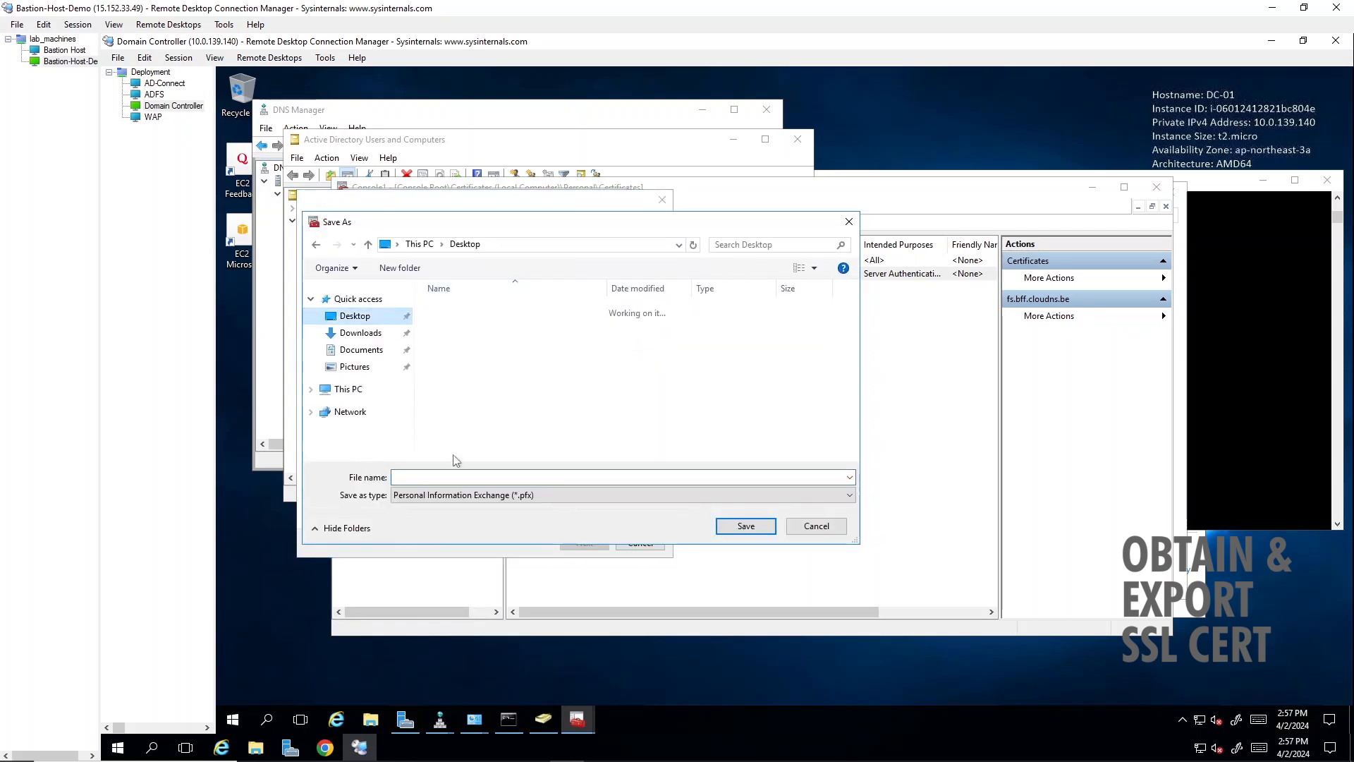
left_click(456, 478)
type("ad")
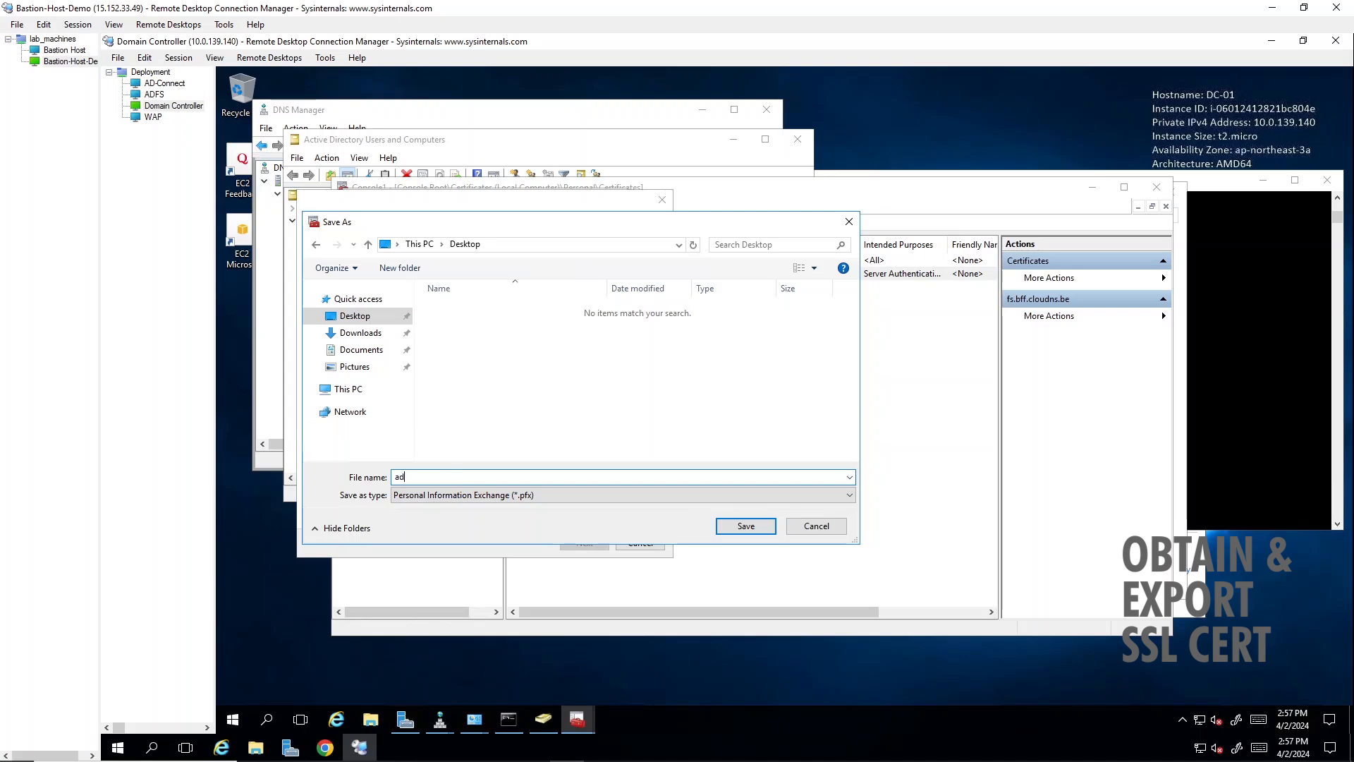
type("fs-cert")
key("Return")
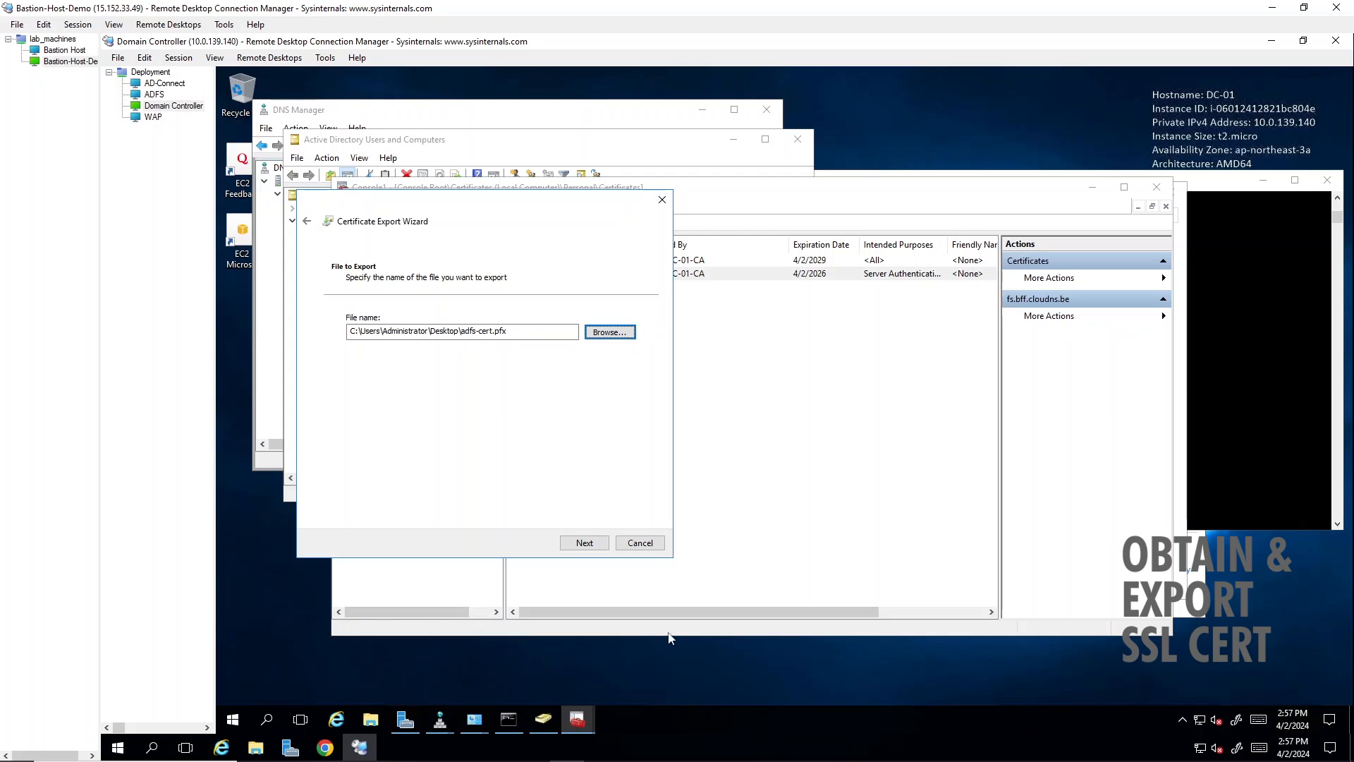
left_click(584, 543)
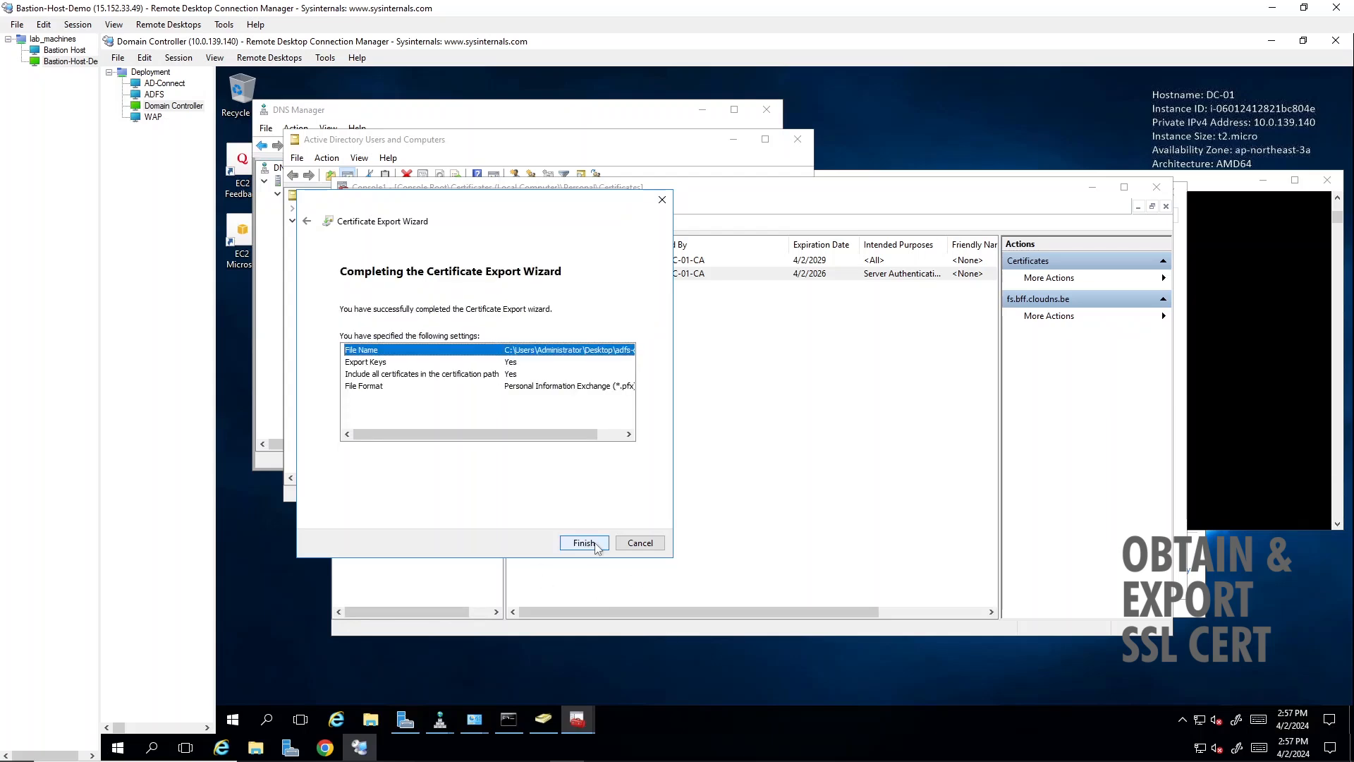
left_click(596, 545)
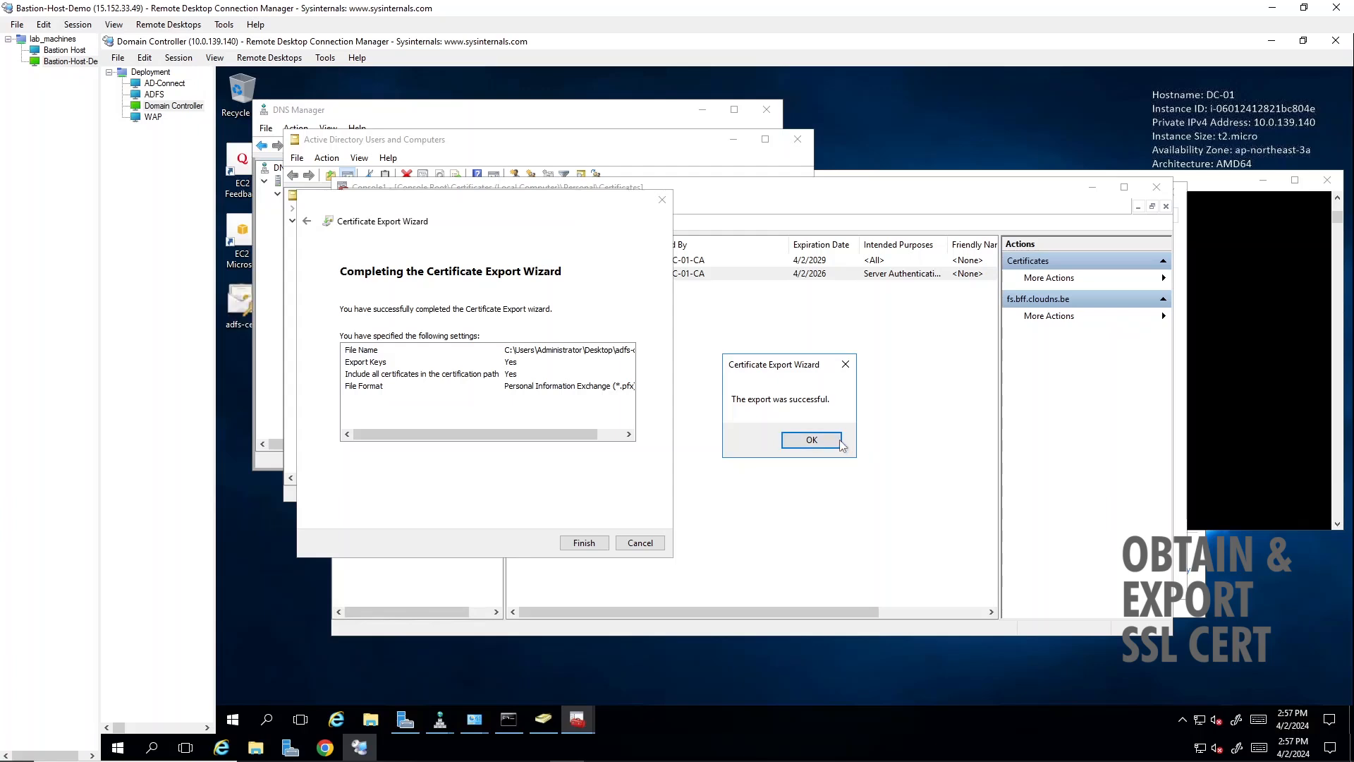
left_click(811, 440)
- Copy adfs-cert from the domain controller's desktop to the ADFS server's desktop and open it there for import
left_click(283, 314)
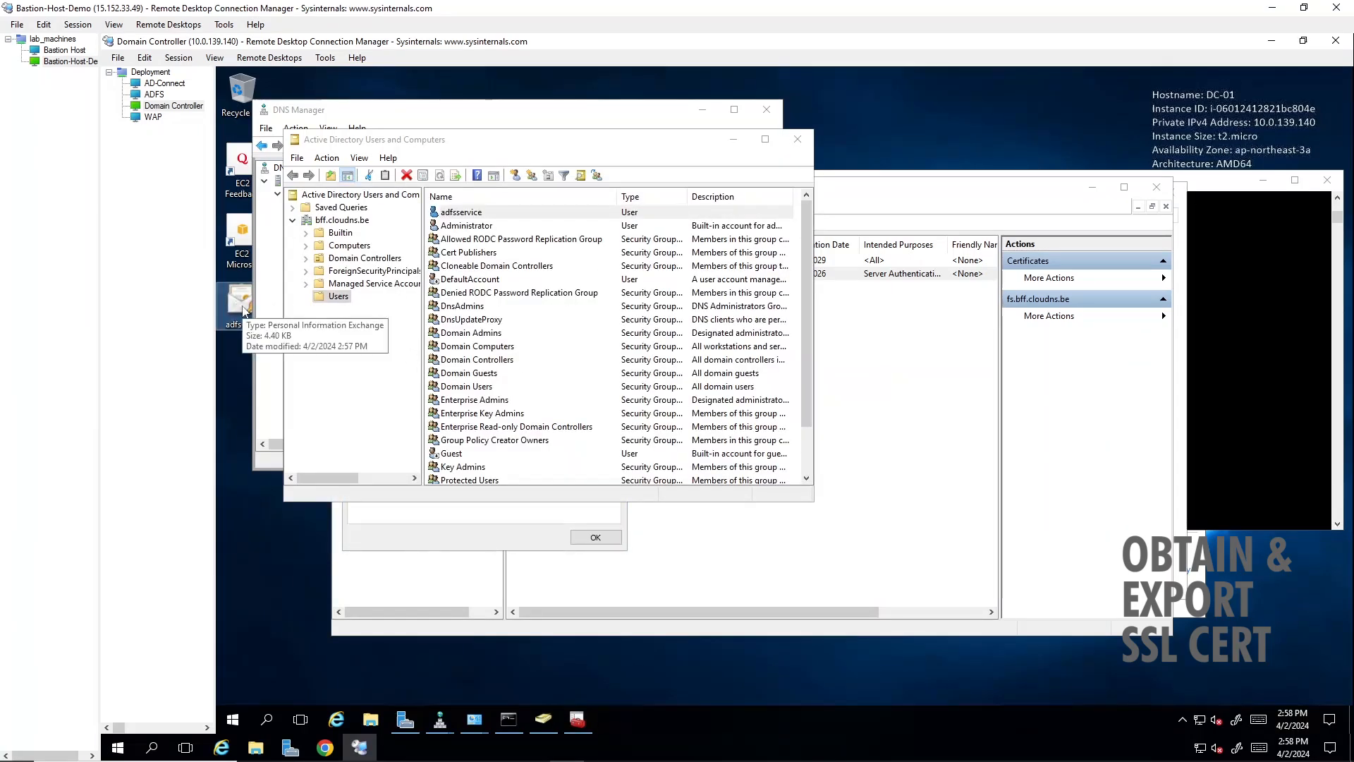
left_click(155, 95)
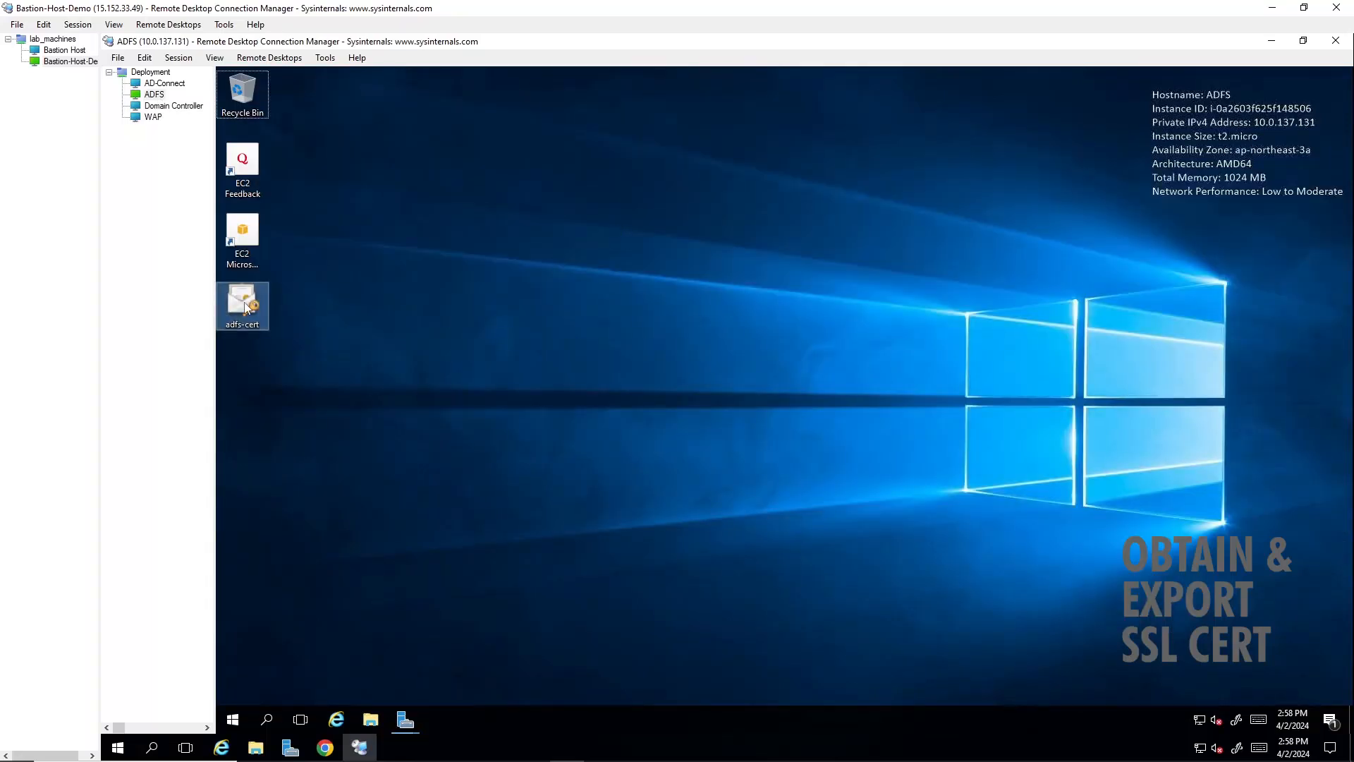
double_click(241, 302)
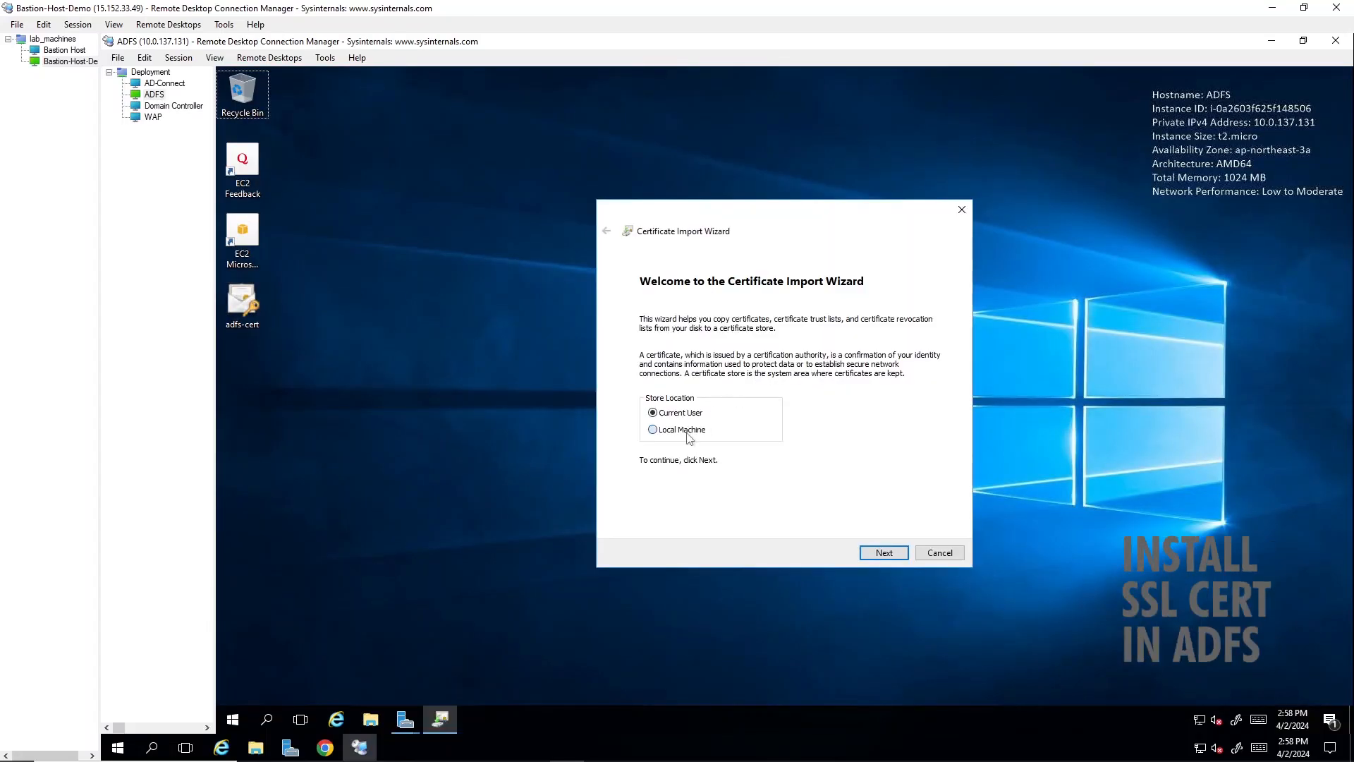
- Import adfs-cert.pfx into the Local Machine store location and enter the private key password, keeping the default import options
left_click(688, 436)
left_click(883, 553)
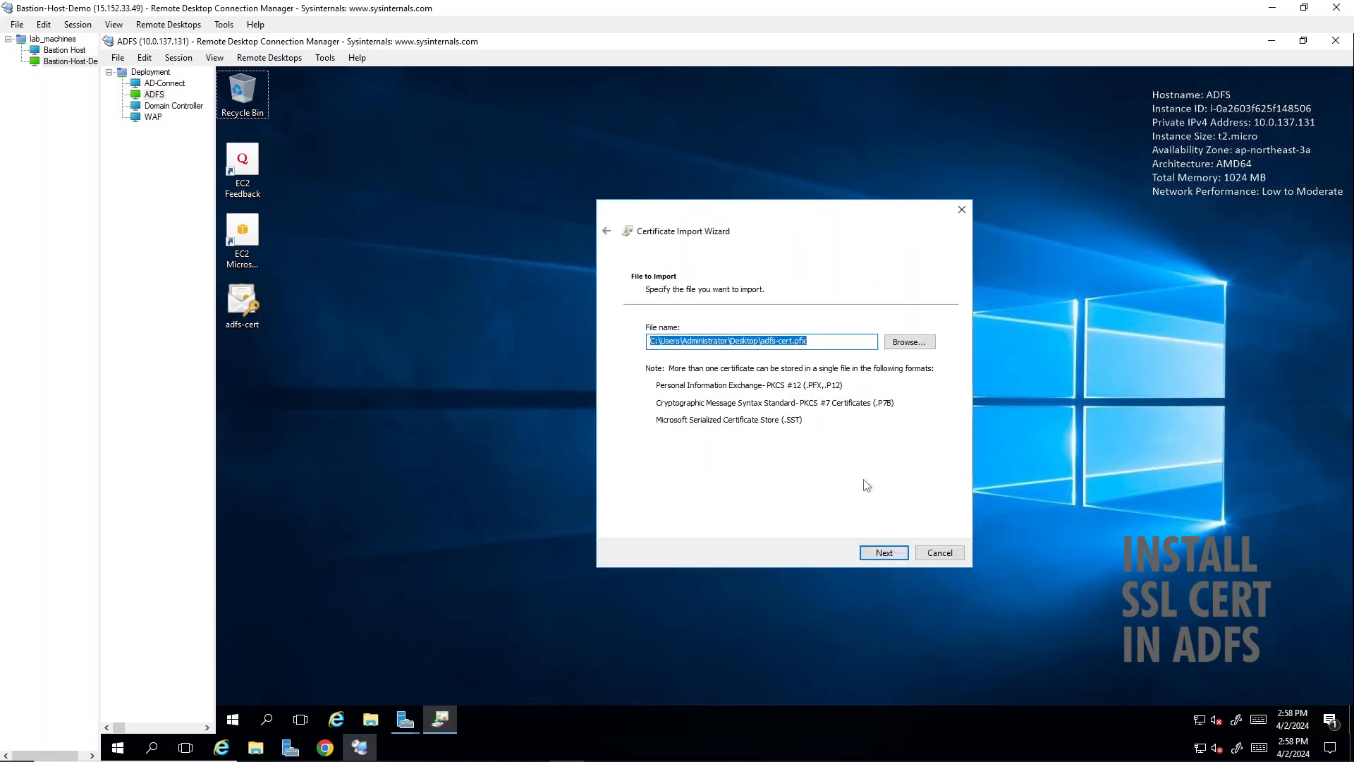
left_click(882, 557)
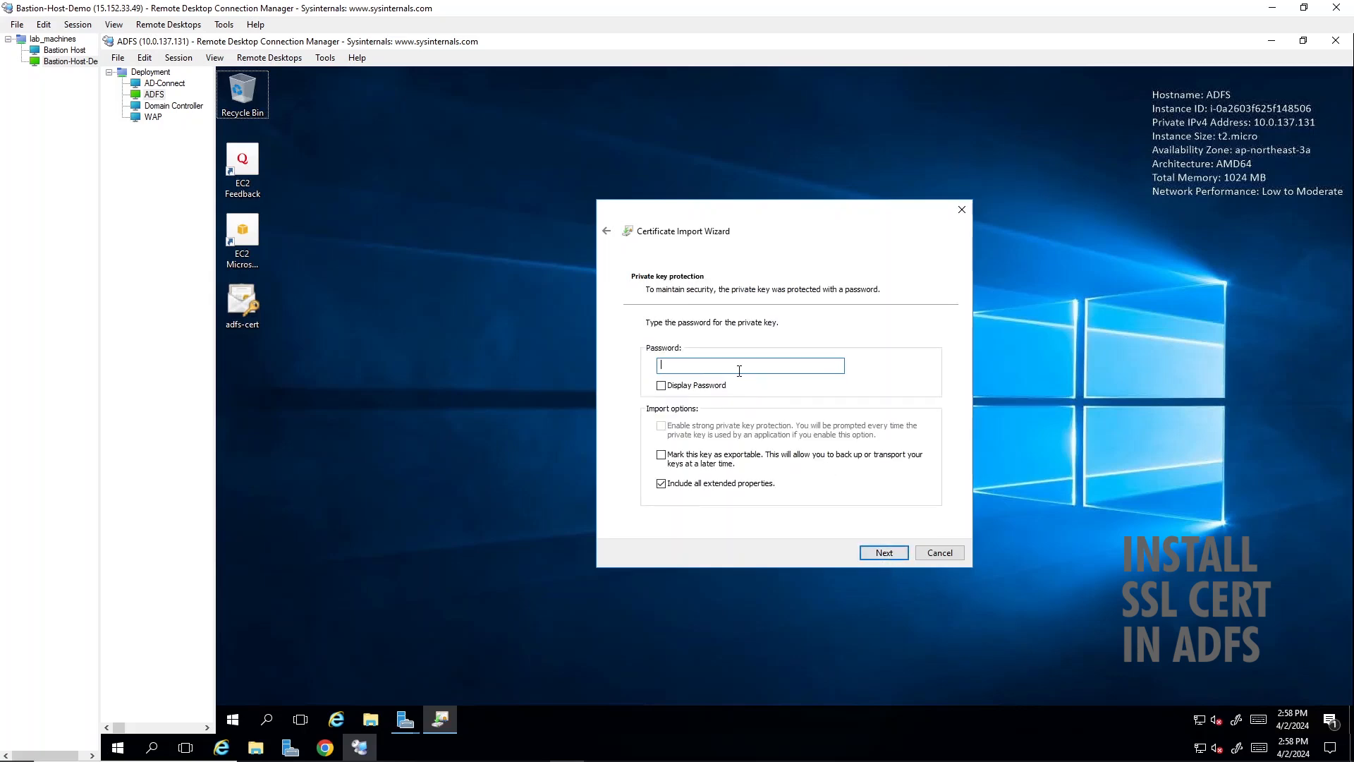
type("•••••••••••••••")
left_click(884, 553)
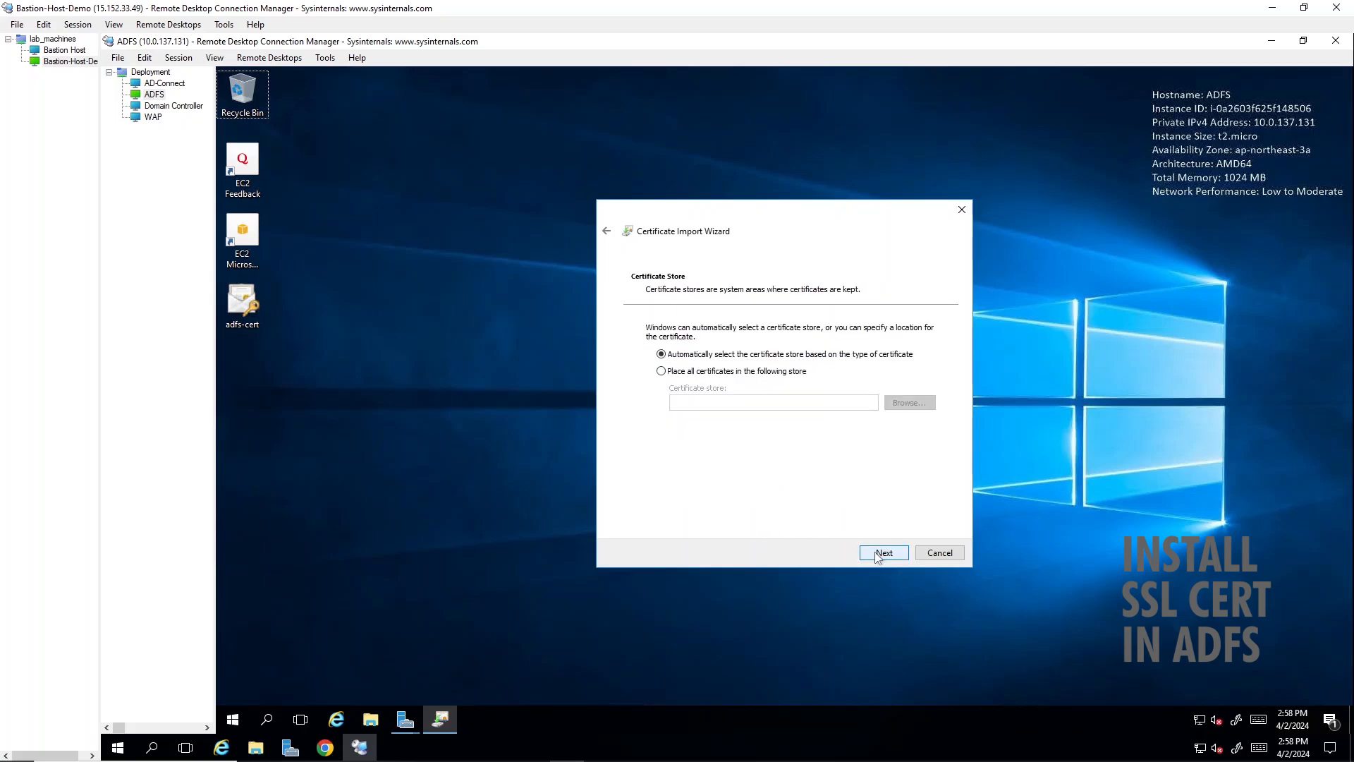
- Place the imported certificate in the Personal store and complete the import
left_click(795, 369)
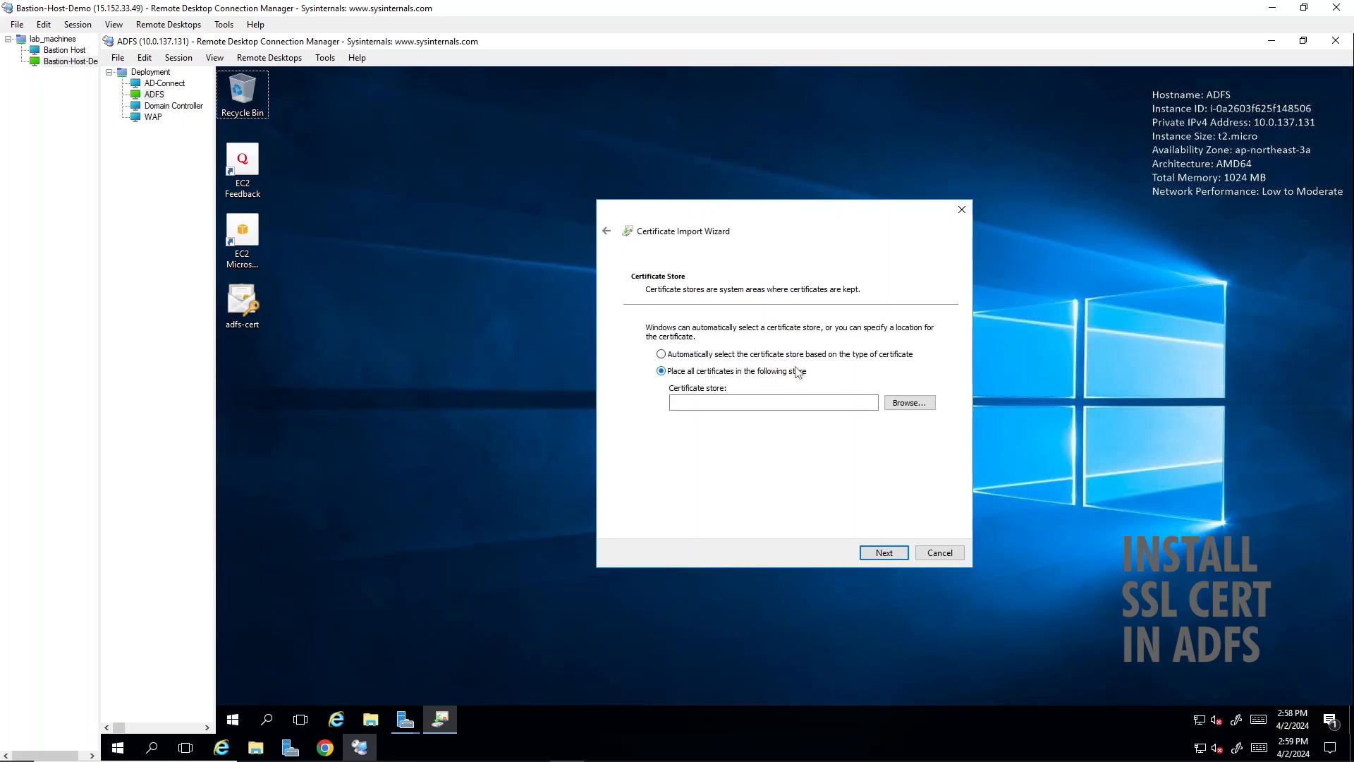
left_click(907, 403)
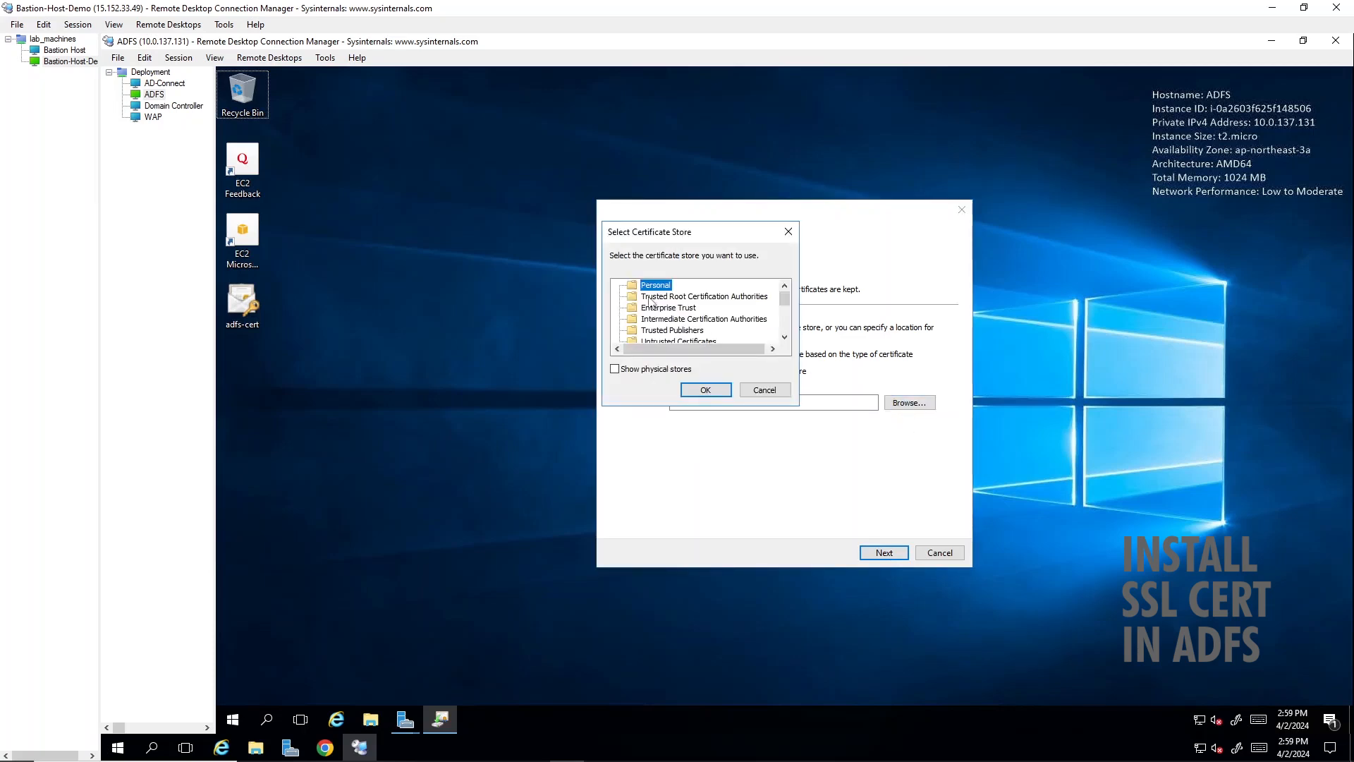
left_click(706, 390)
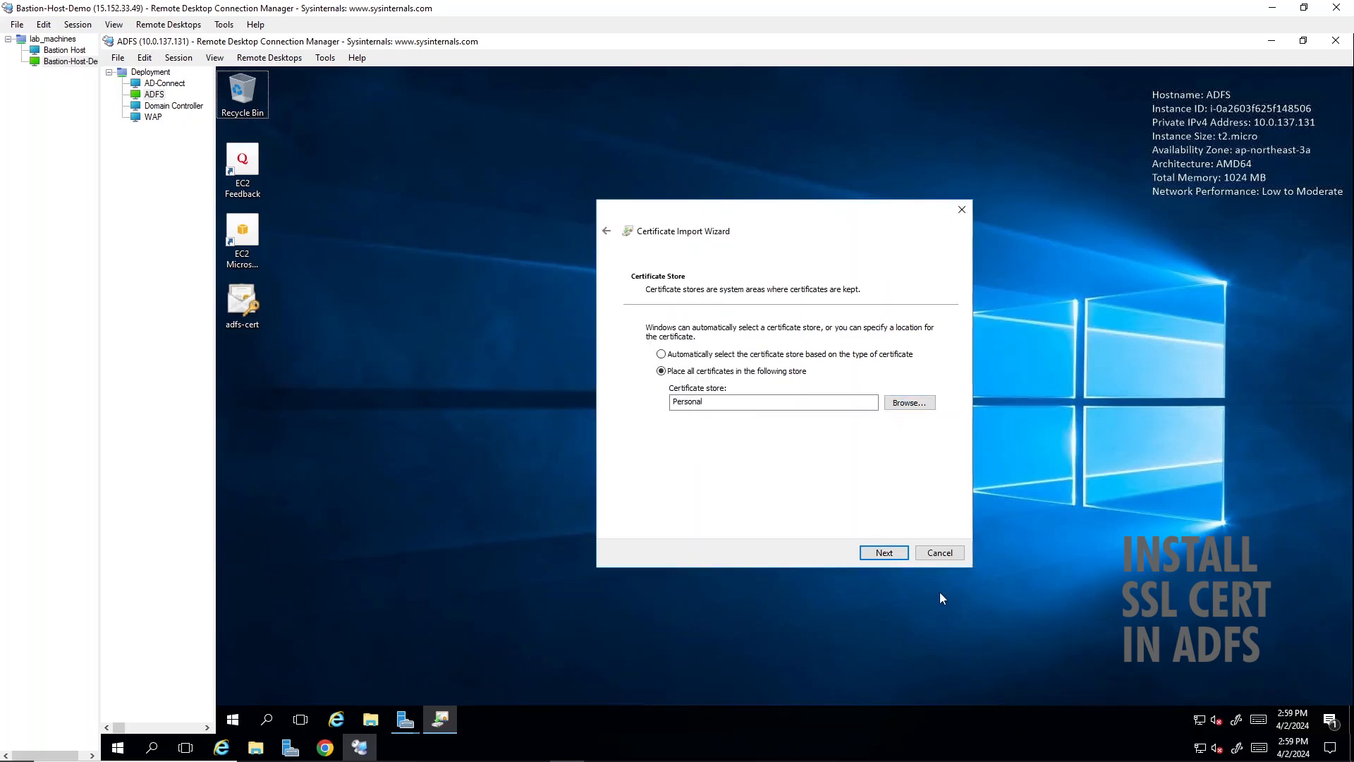
left_click(899, 557)
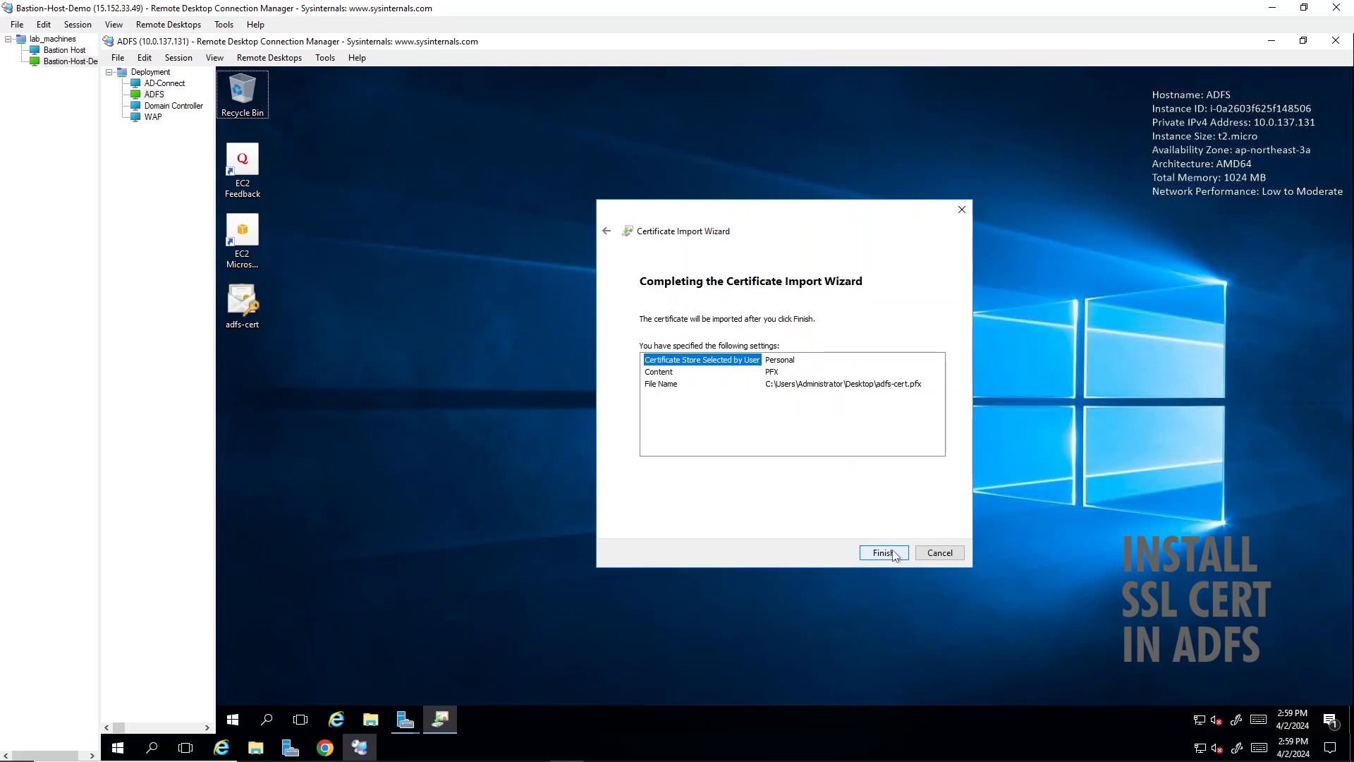
left_click(893, 555)
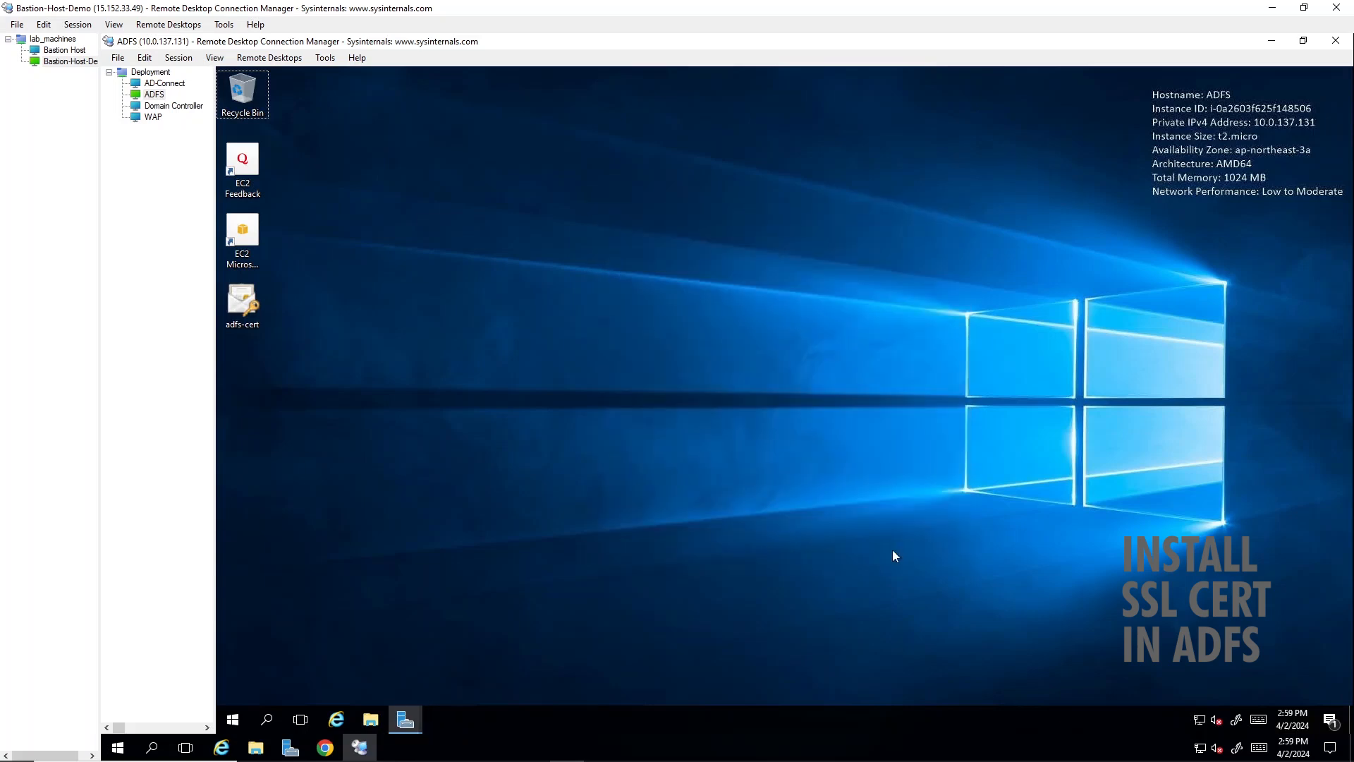
left_click(832, 445)
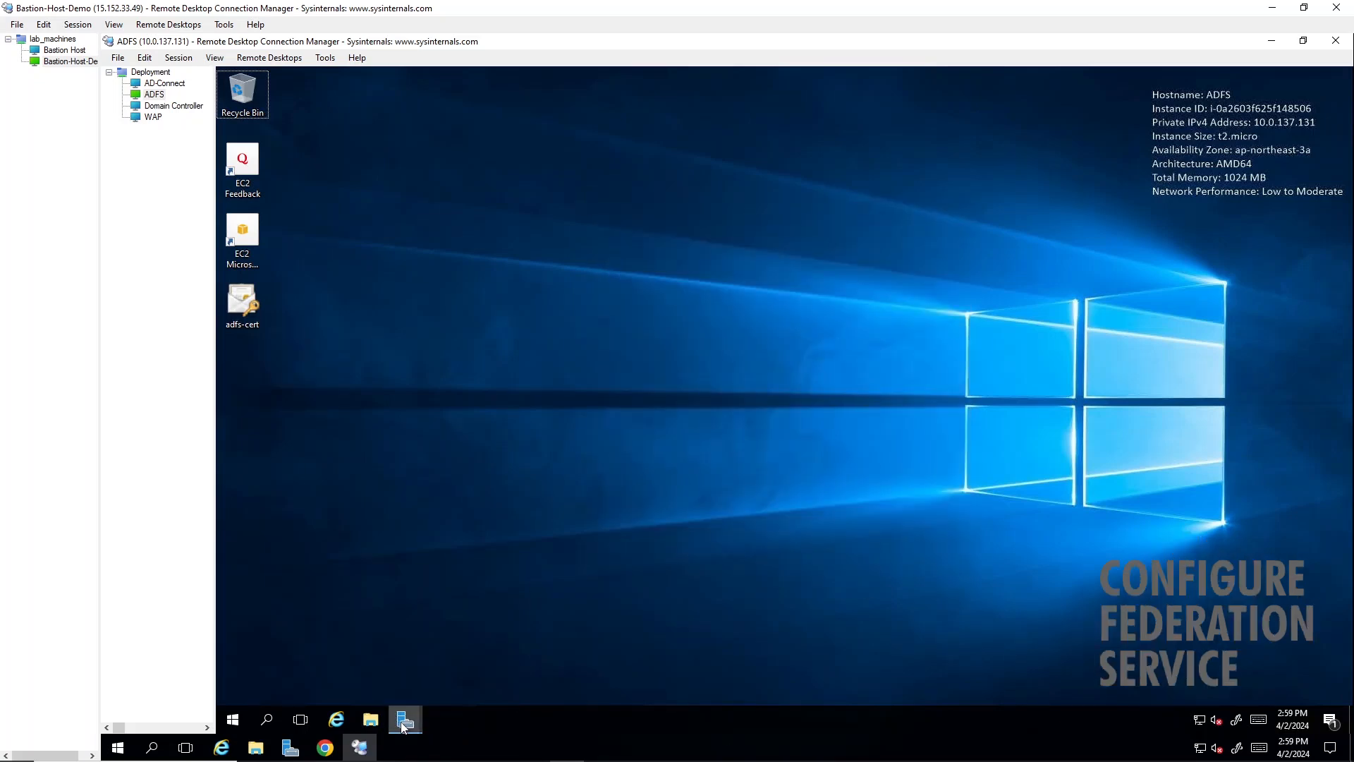
- Reload the service properties in the AD FS configuration wizard and select fs.bff.cloudns.be as the SSL certificate
mouse_move(404, 723)
left_click(466, 656)
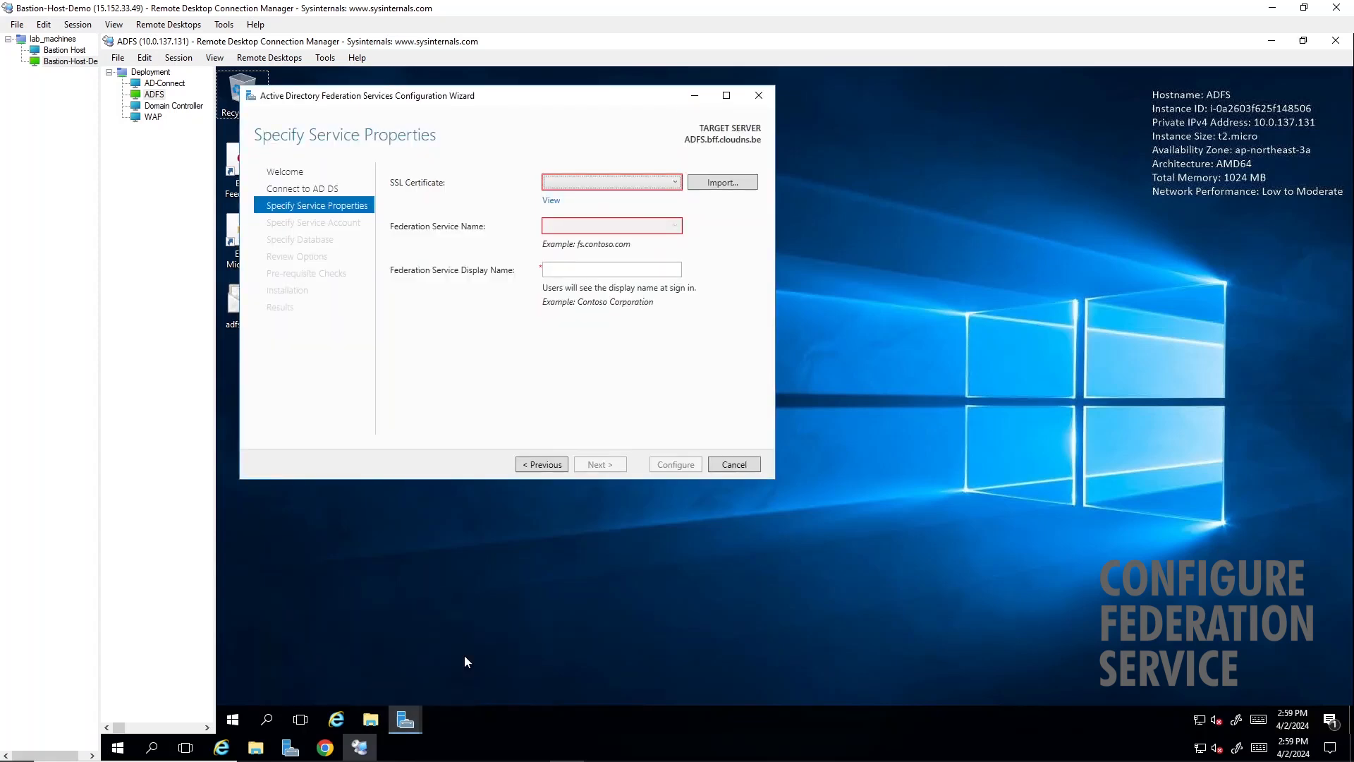
left_click(634, 185)
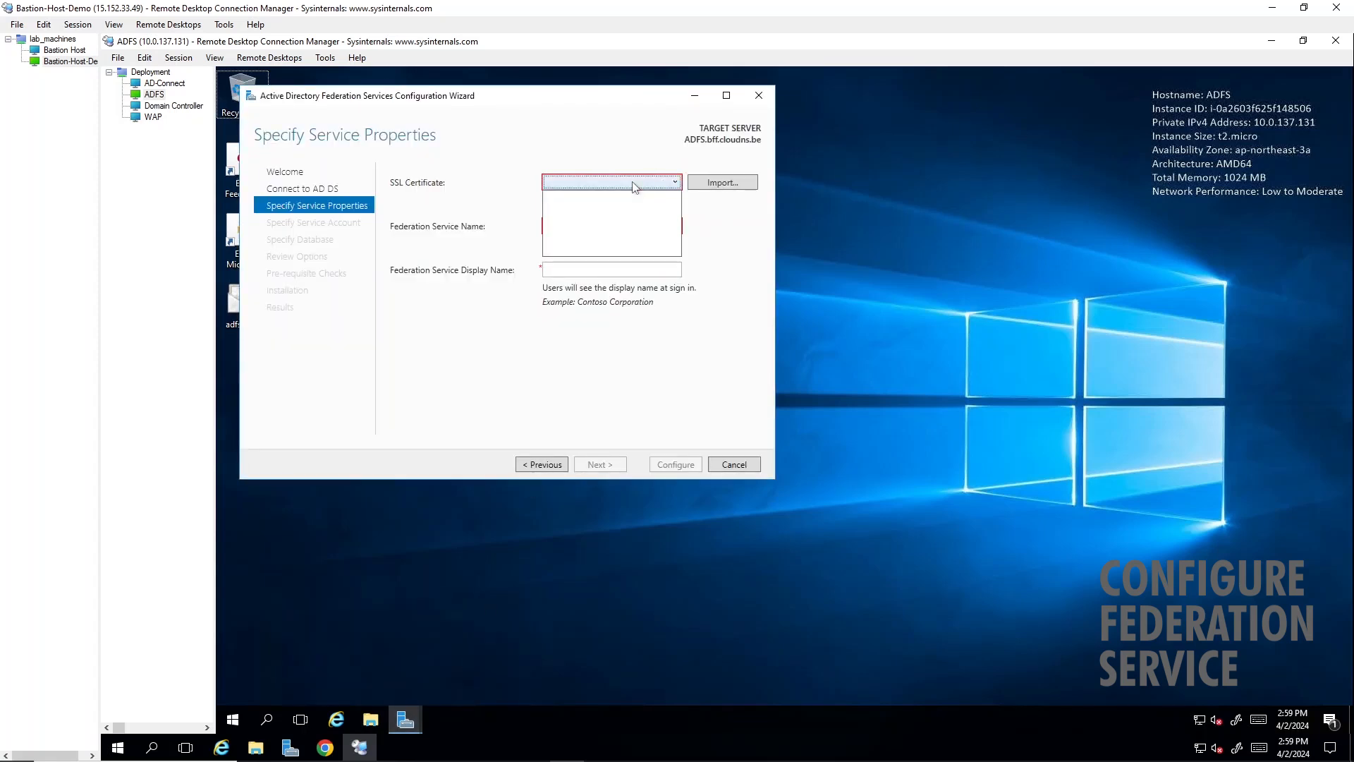
left_click(541, 464)
left_click(541, 464)
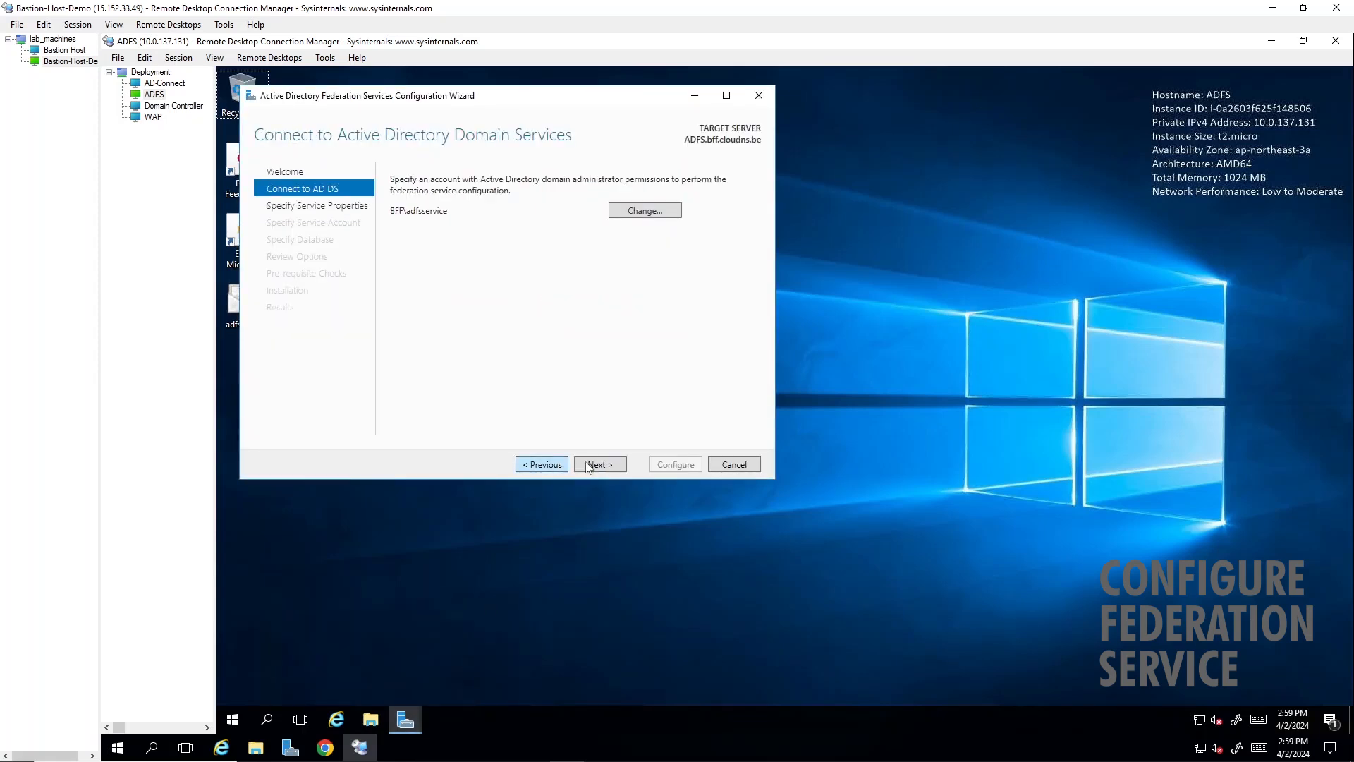
left_click(588, 465)
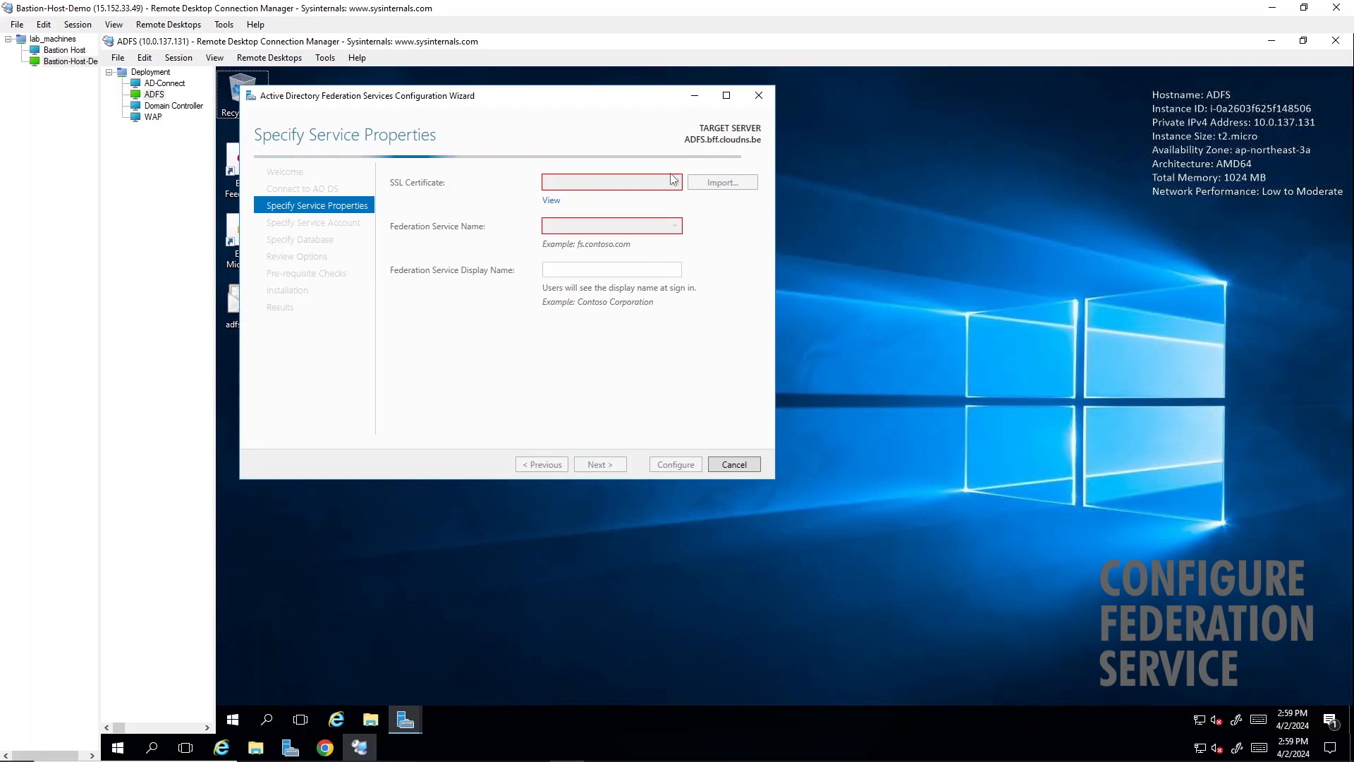
left_click(672, 182)
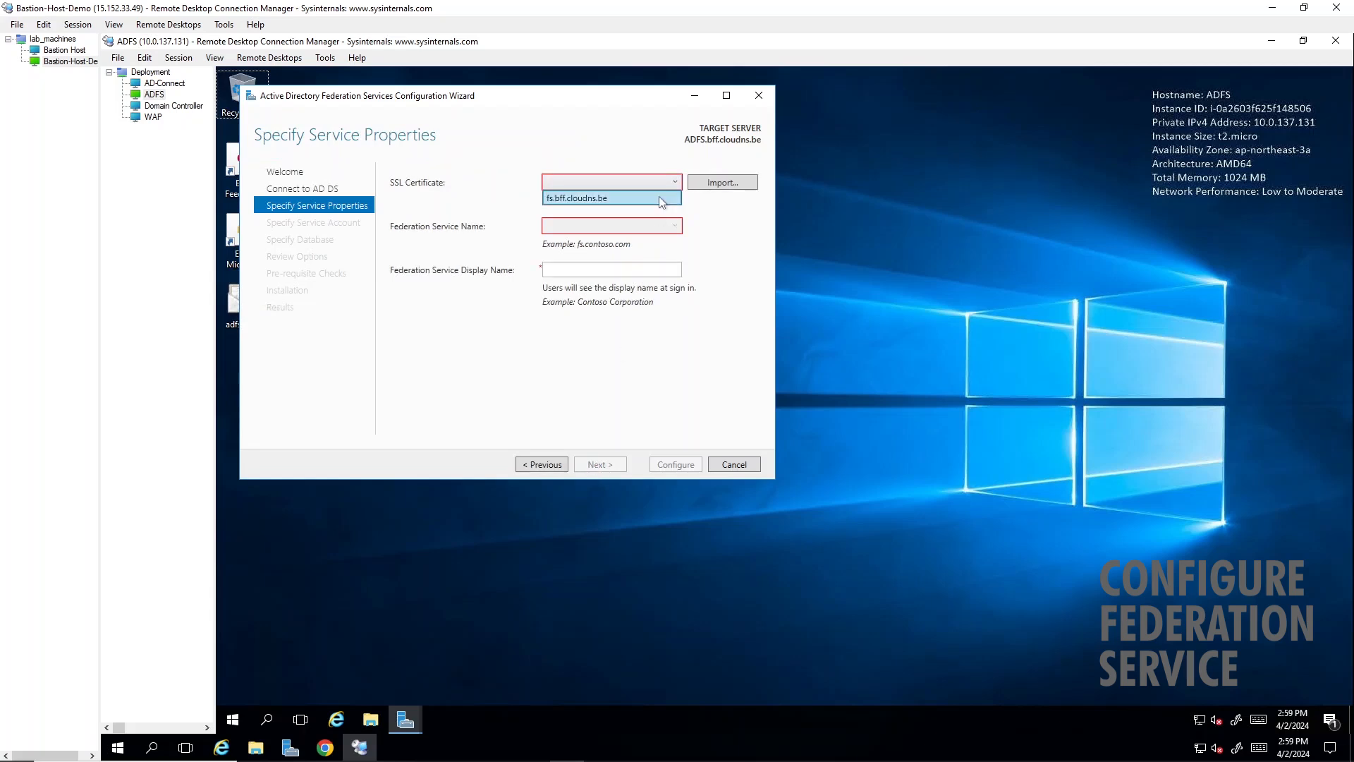
left_click(615, 200)
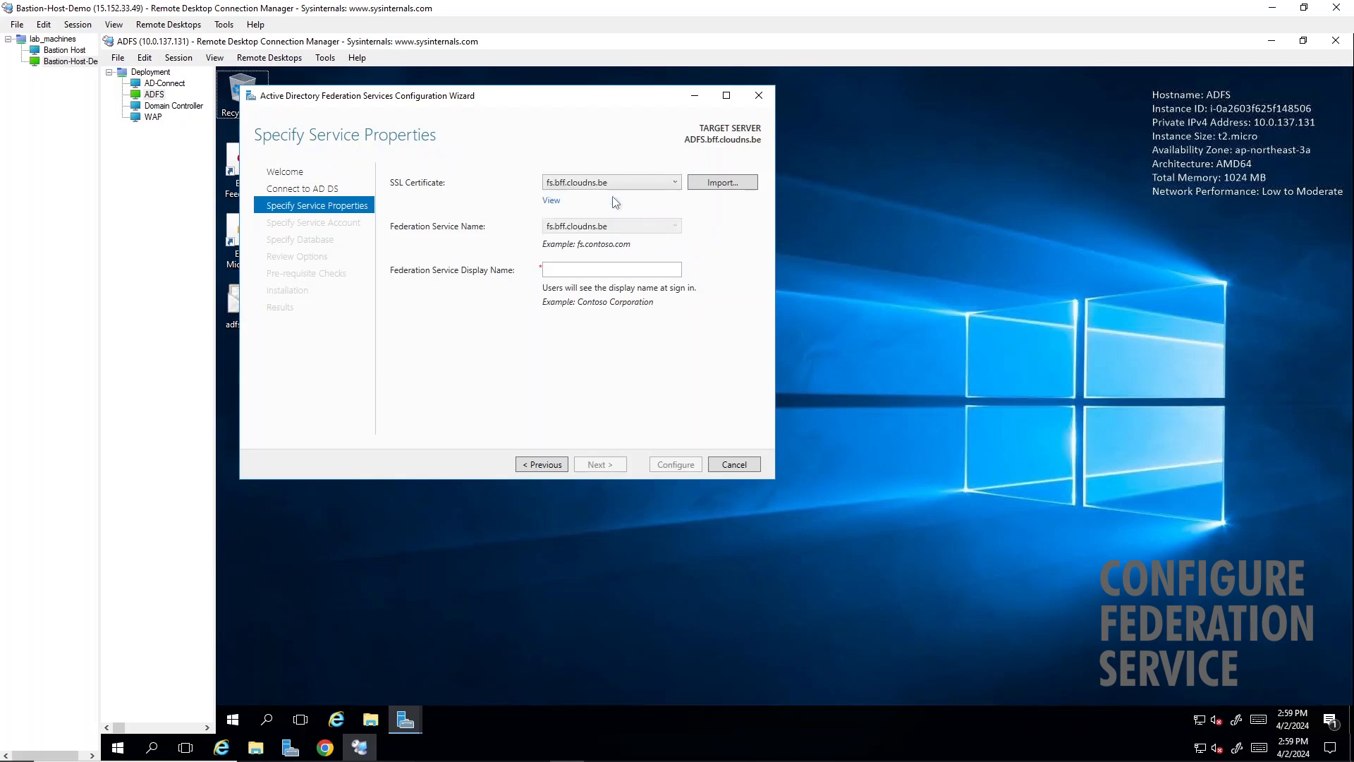
- Set the federation service display name to ADFS and continue to the service account settings
left_click(638, 267)
type("ADFS")
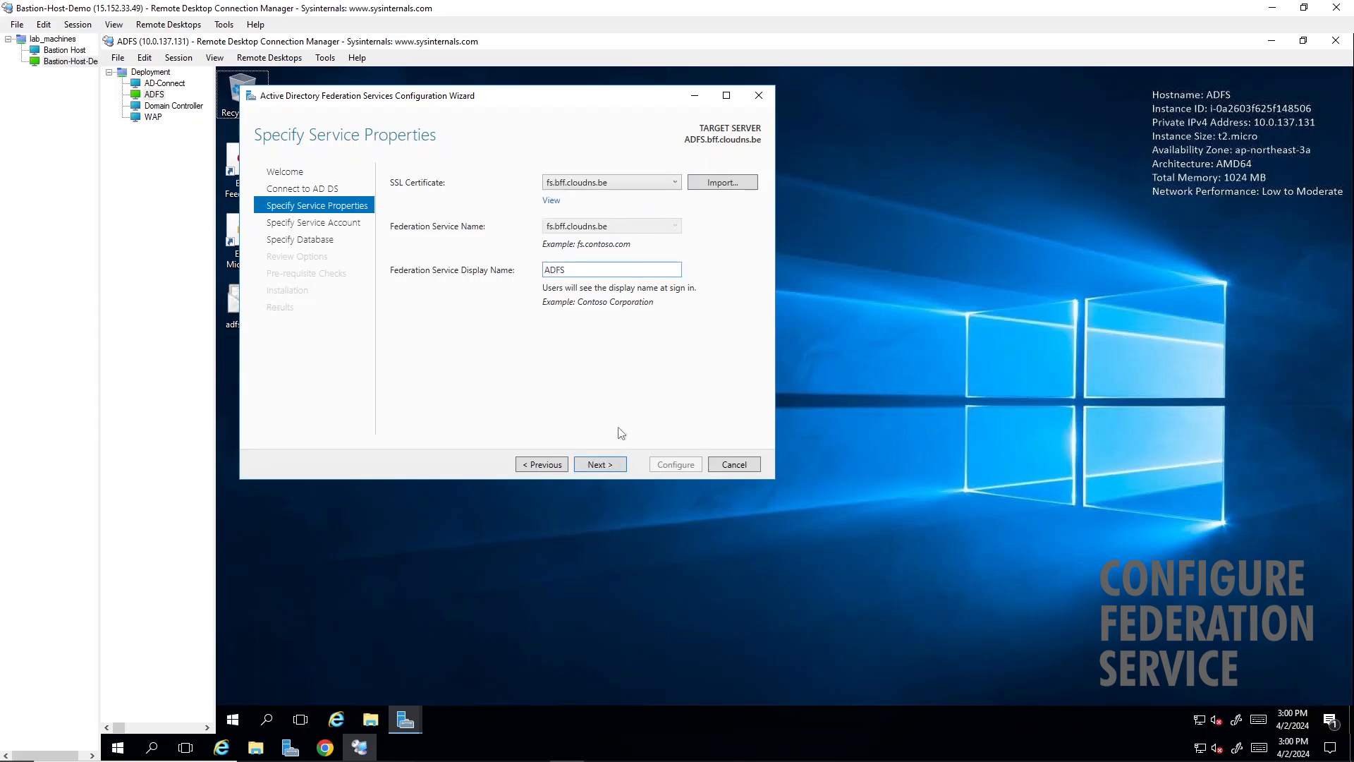
left_click(603, 465)
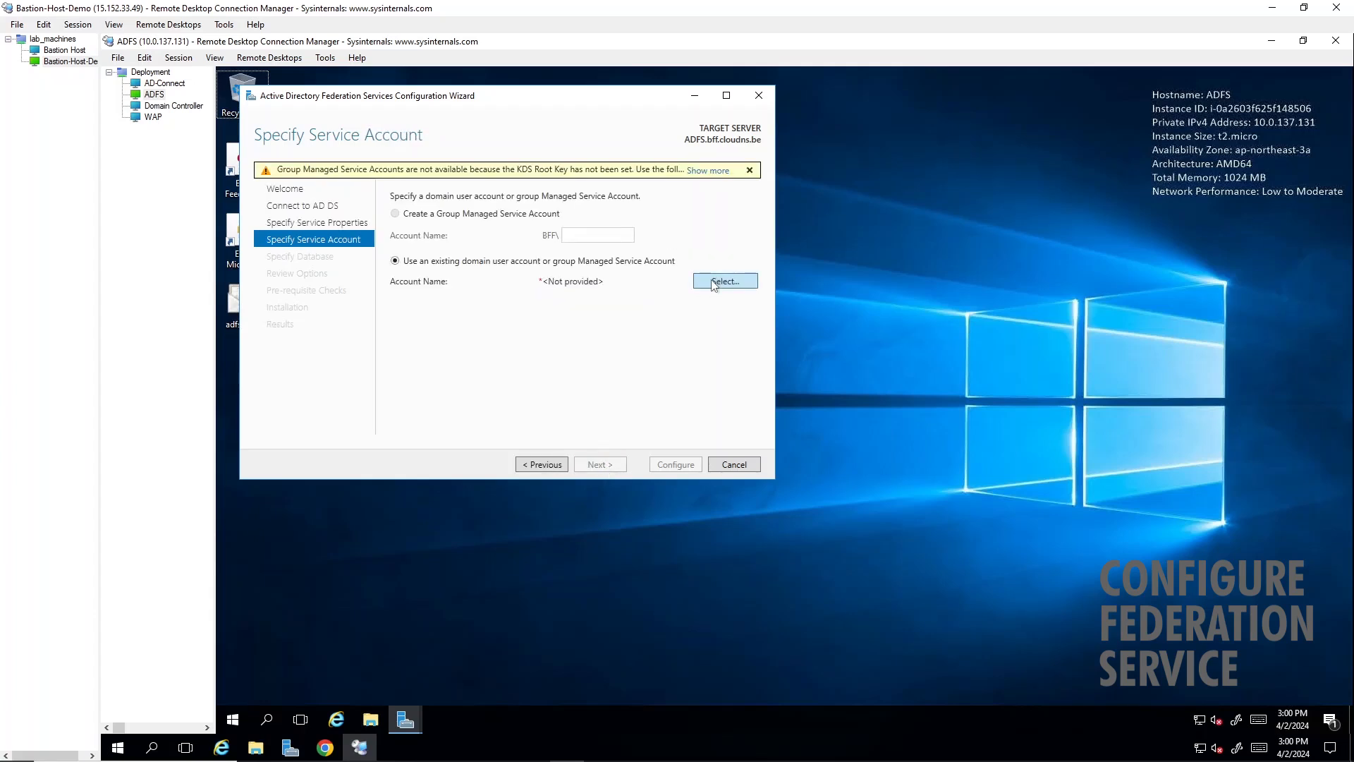
- Find the existing domain account adfsservice in bff.cloudns.be and assign it as the federation service account
left_click(714, 282)
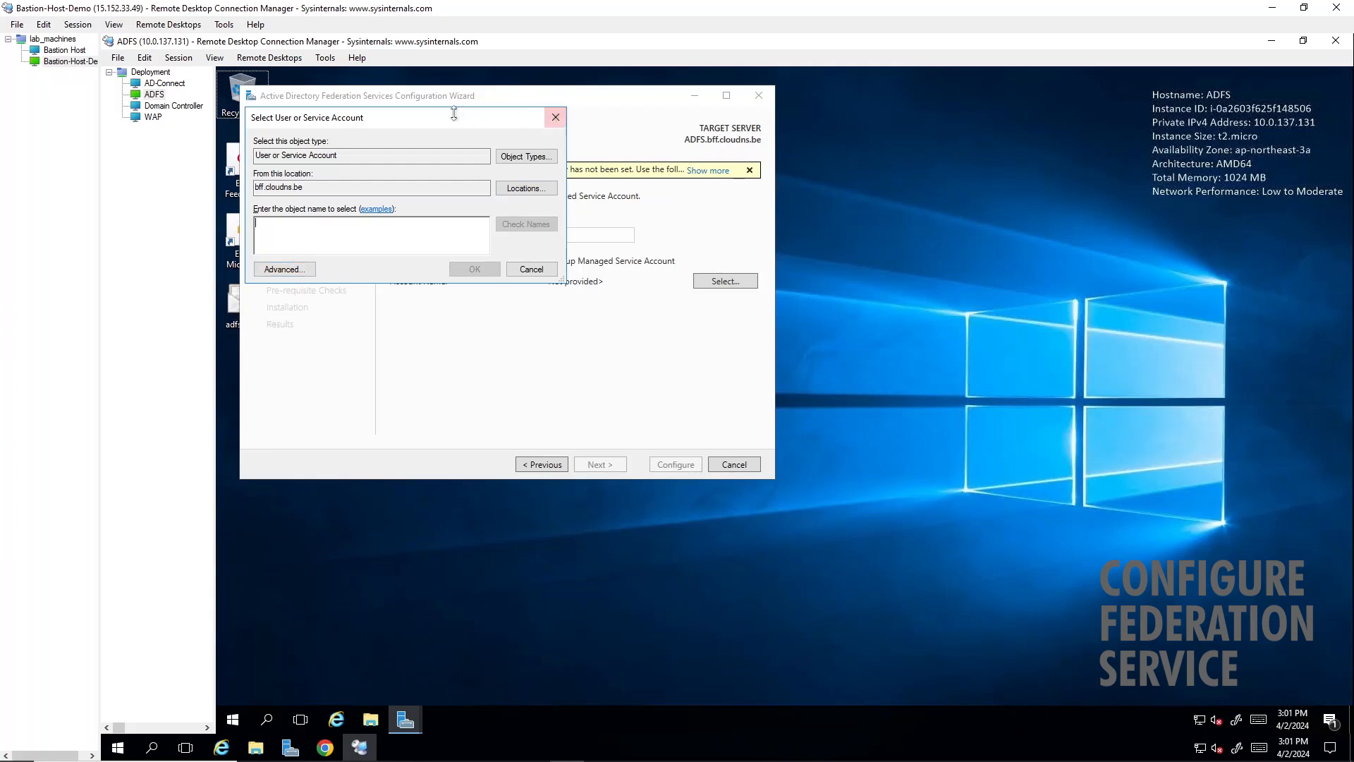
left_click_drag(453, 114, 490, 366)
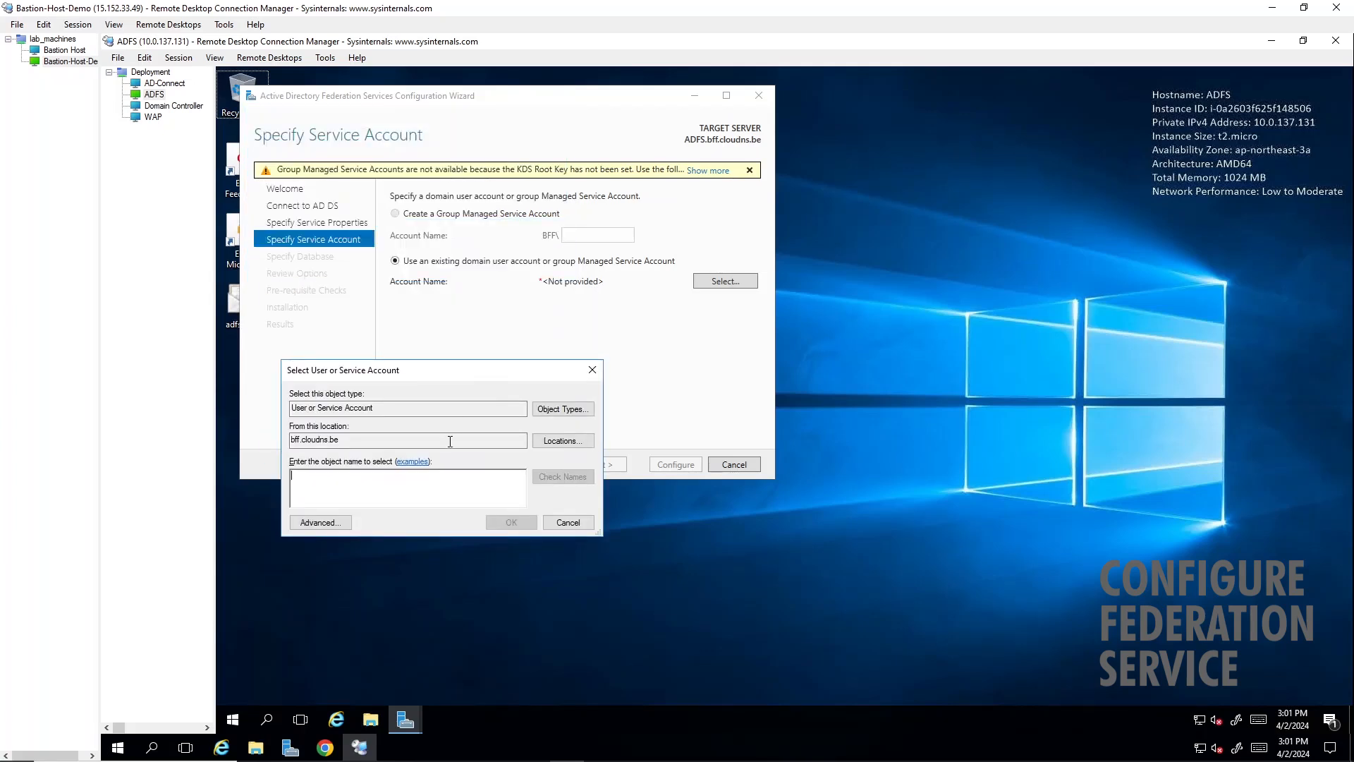
left_click(318, 523)
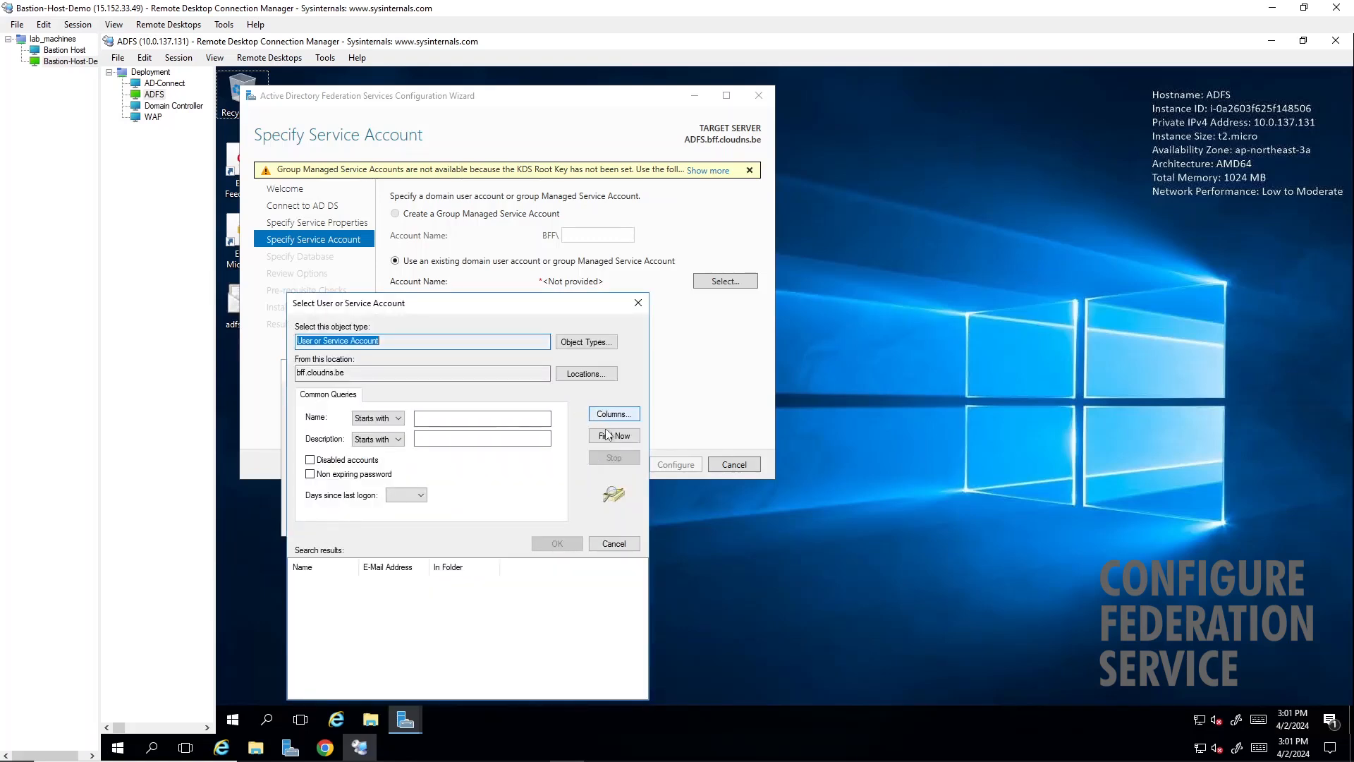
left_click(606, 434)
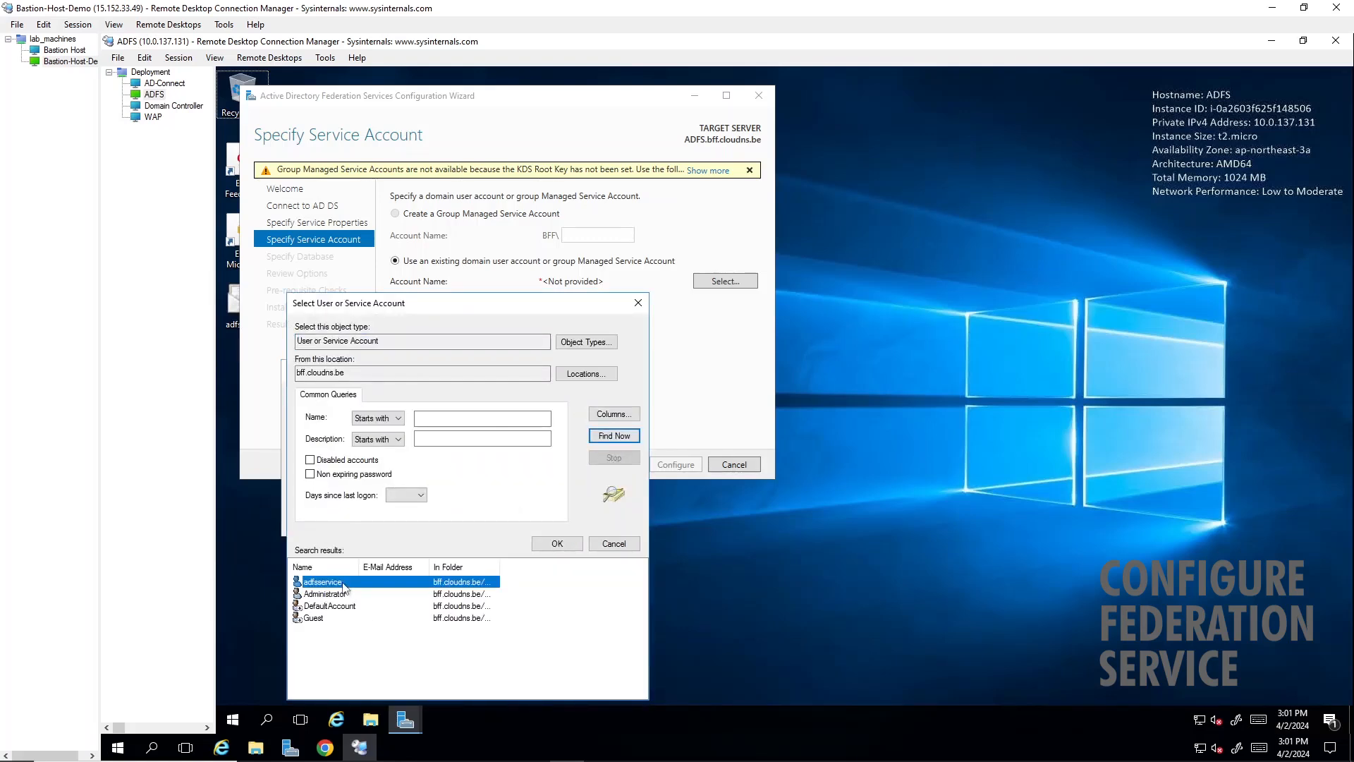
double_click(344, 583)
left_click(518, 522)
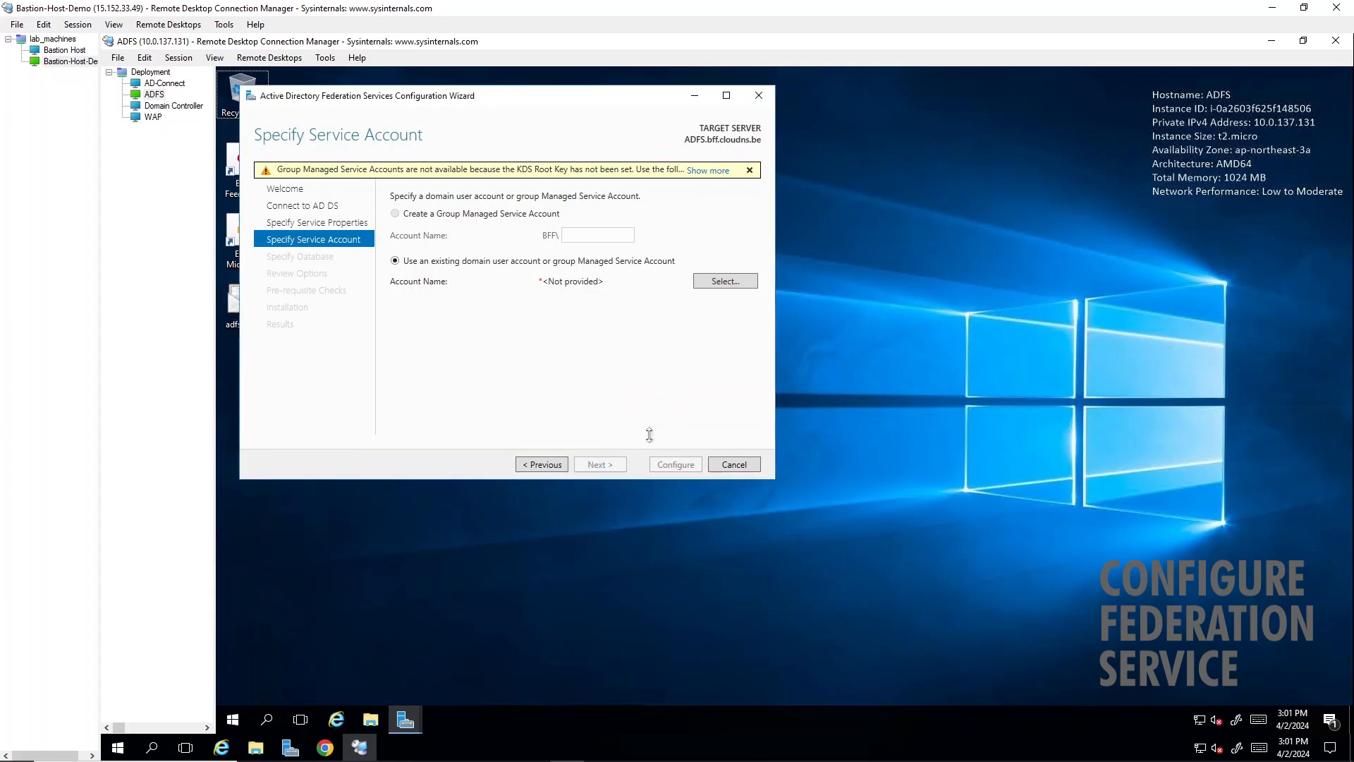
- Enter the service account's password and continue to the configuration database settings
left_click(599, 305)
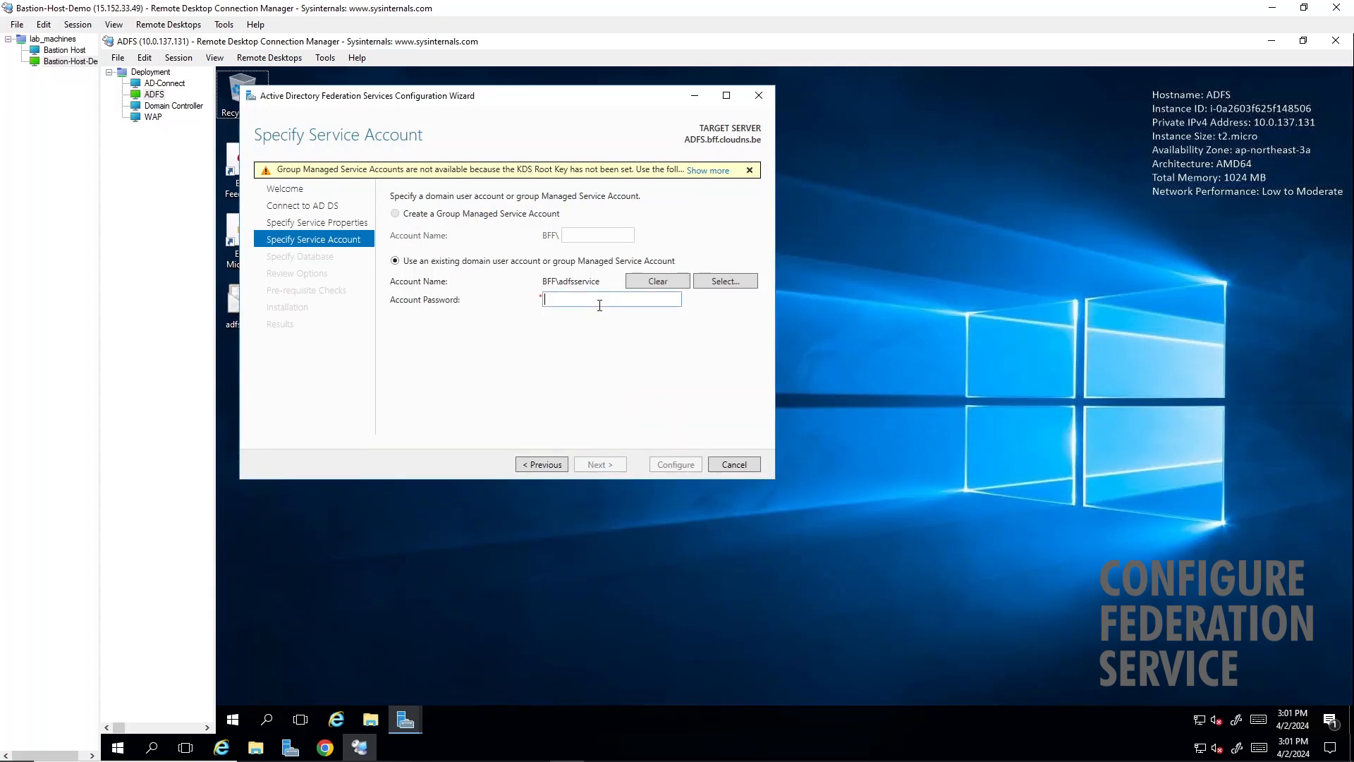
type("*****")
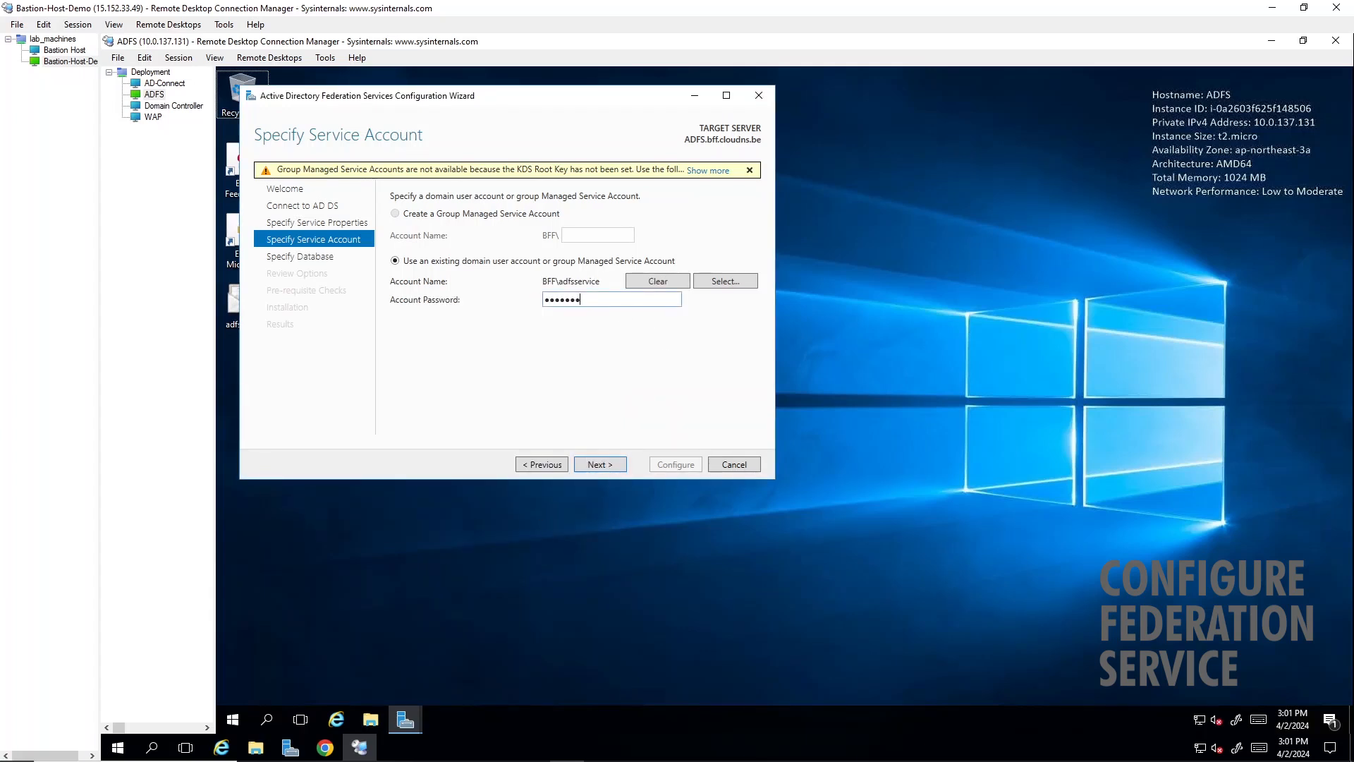
type("********")
left_click(610, 469)
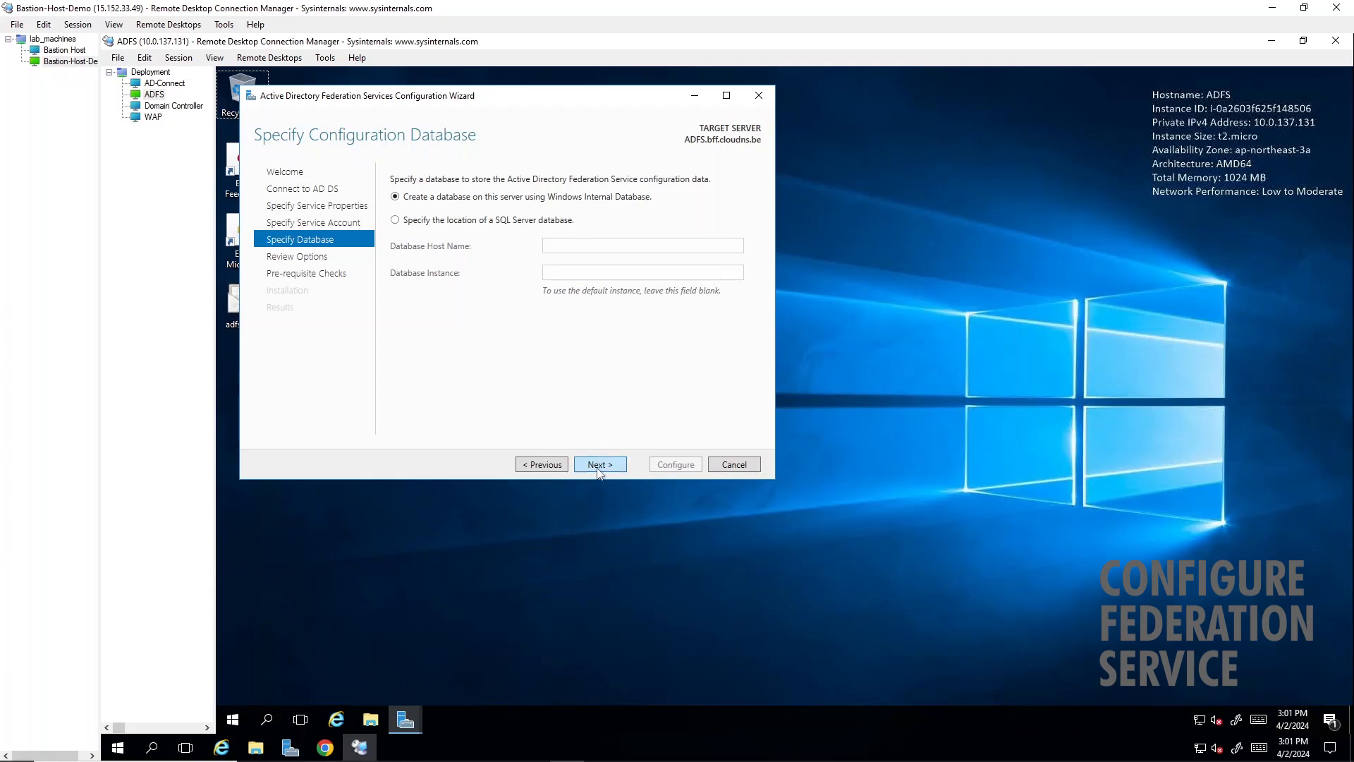
- Keep the Windows Internal Database option, accept the reviewed settings, run the AD FS configuration and close the wizard
left_click(598, 467)
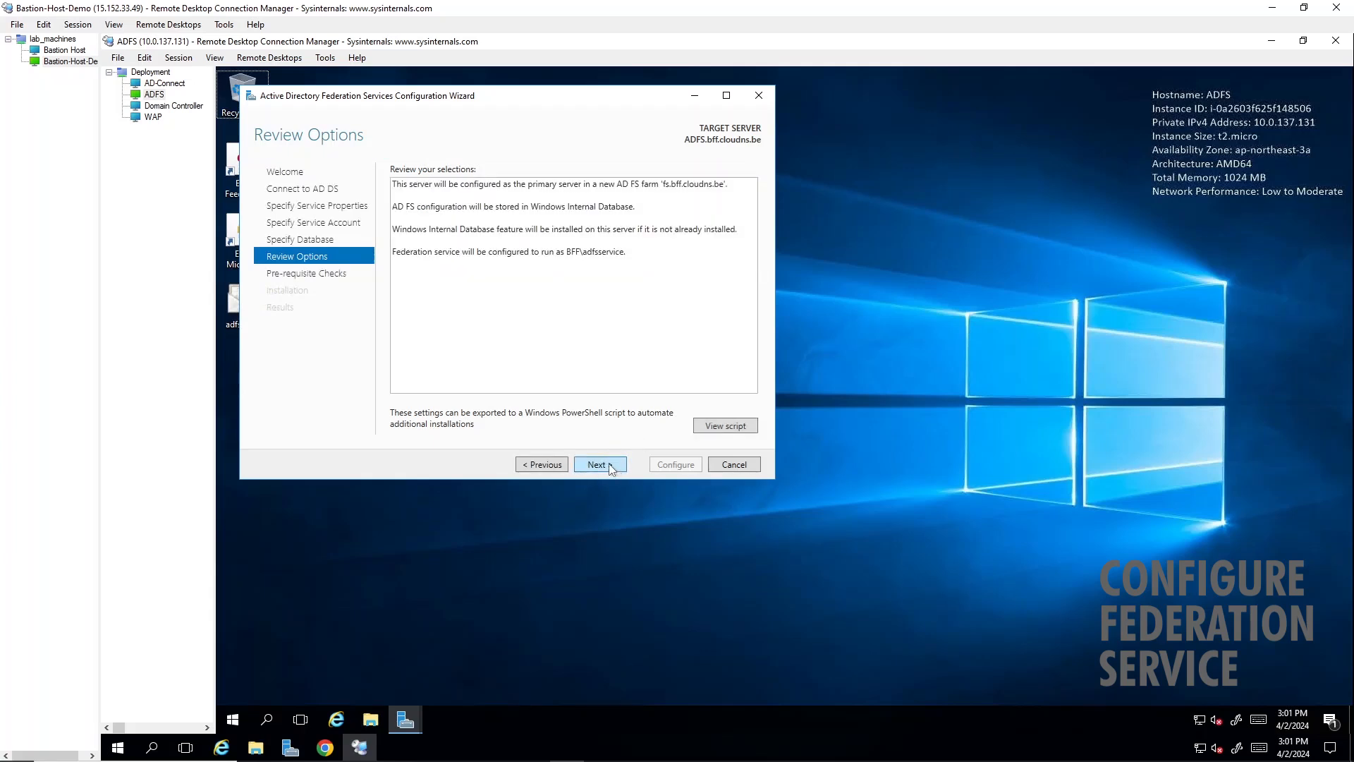
left_click(608, 465)
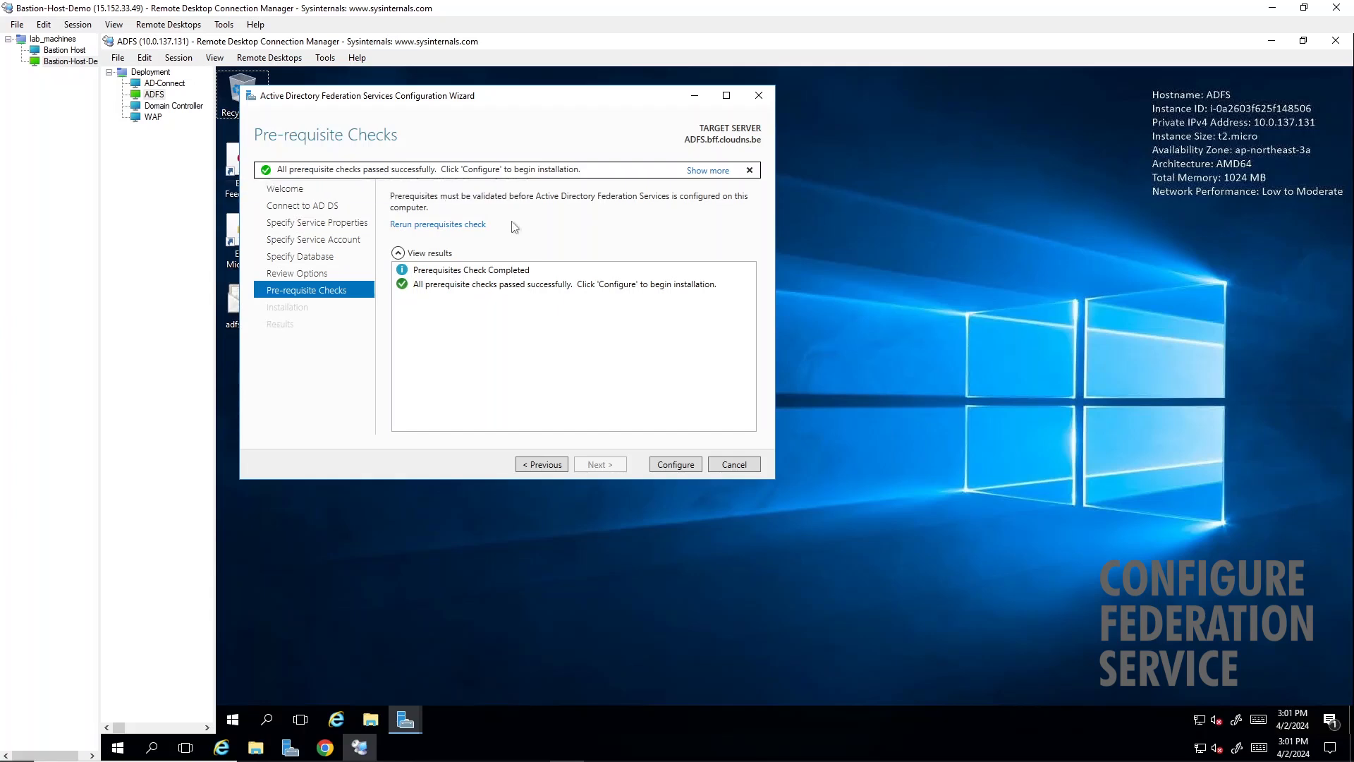
left_click(670, 465)
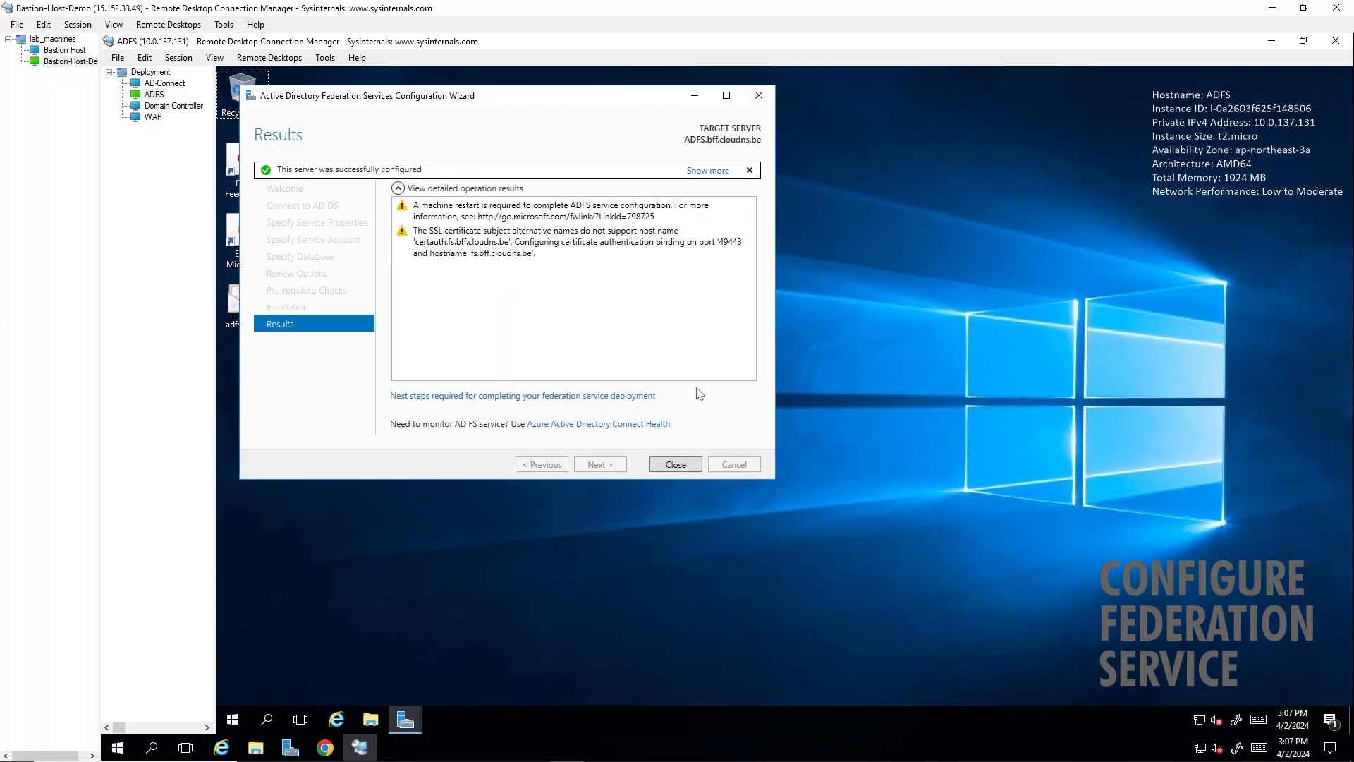
left_click(676, 464)
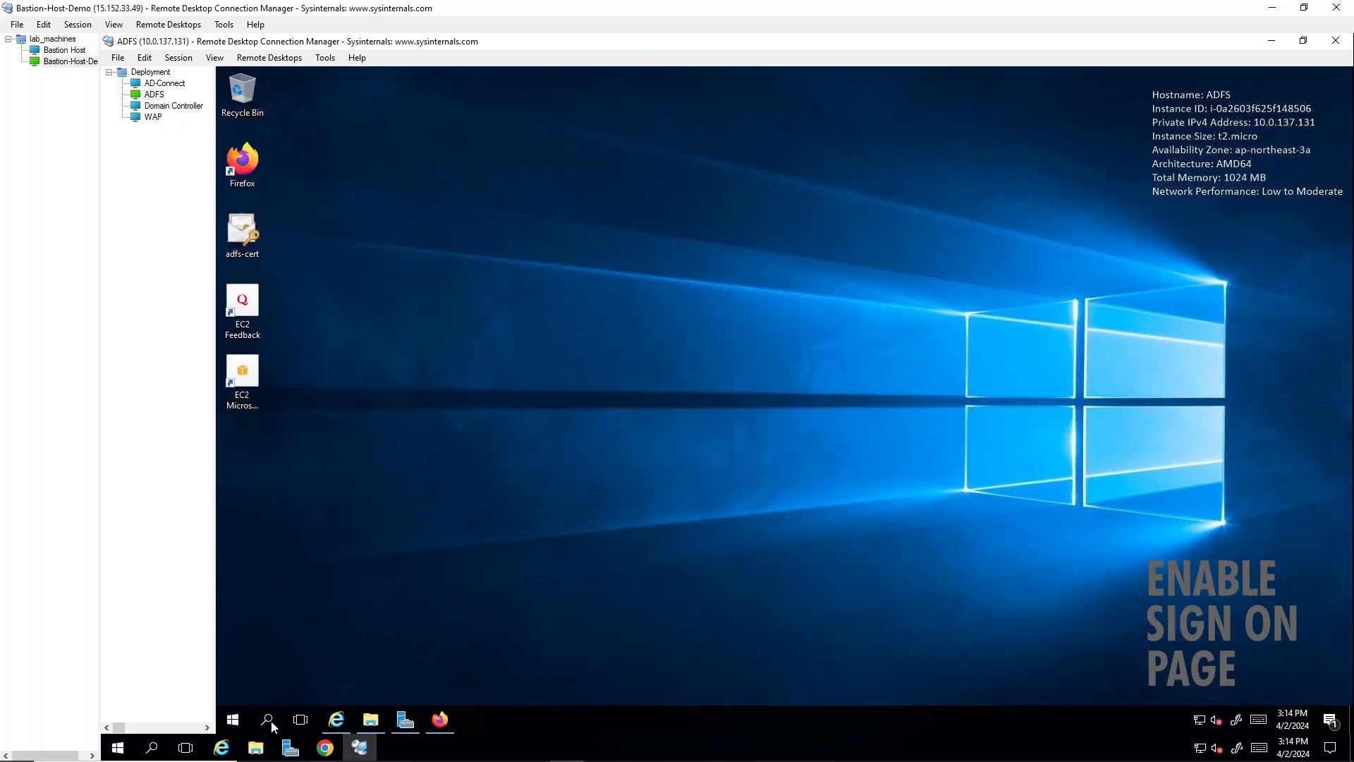
left_click(267, 728)
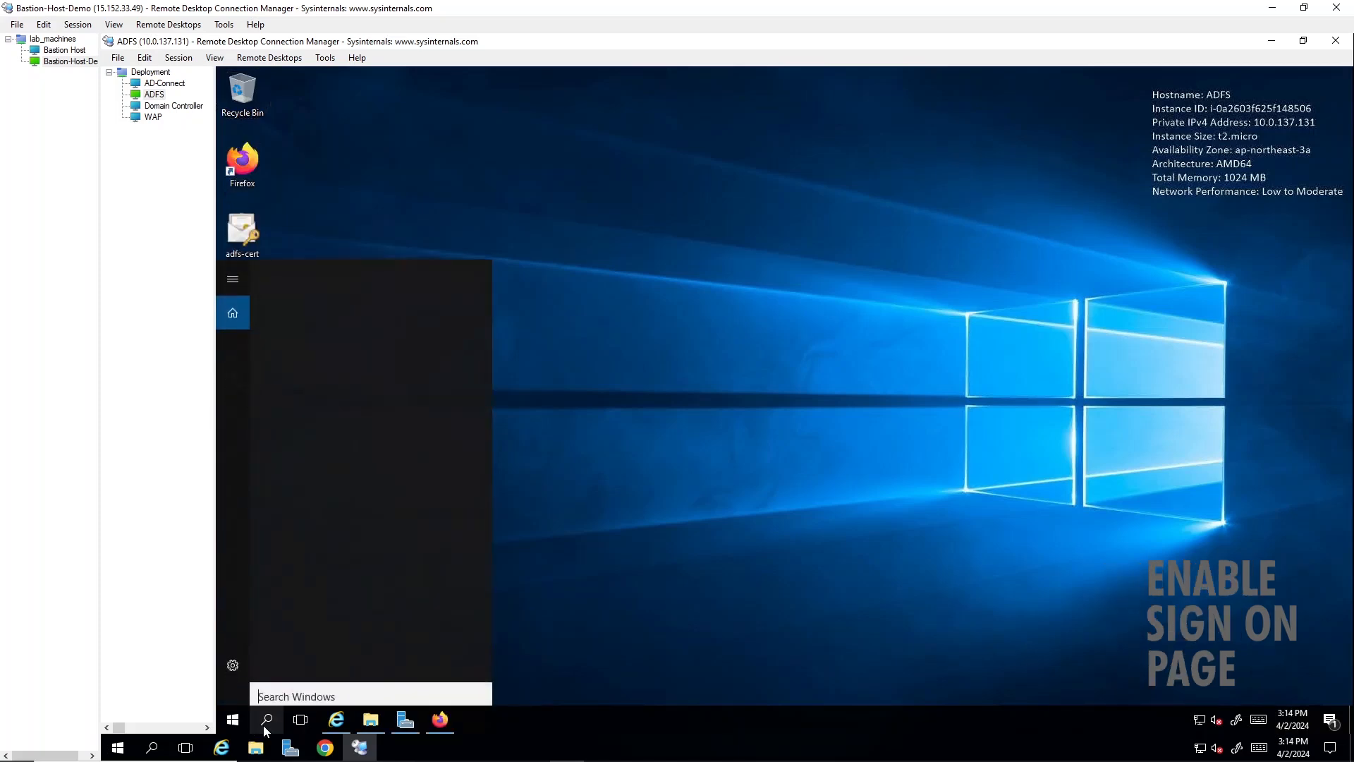
type("power")
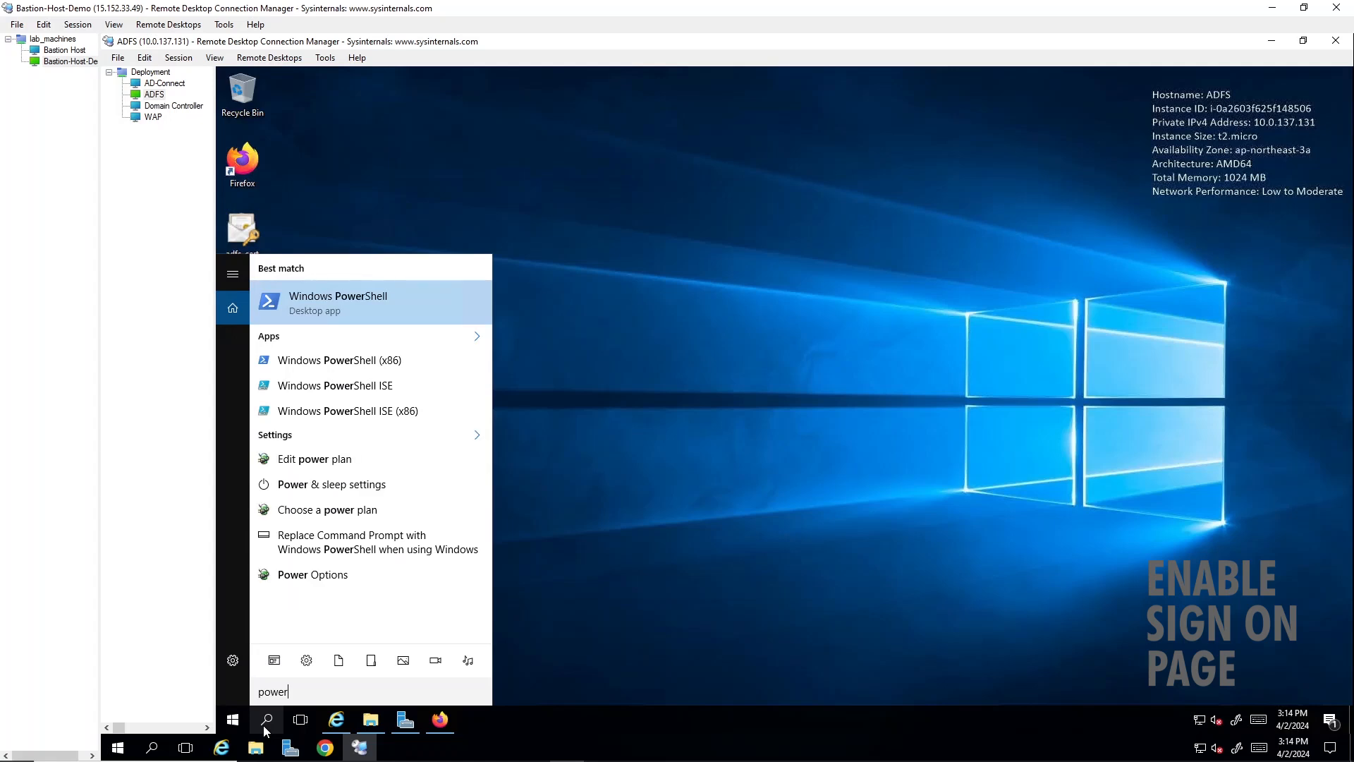
key("Return")
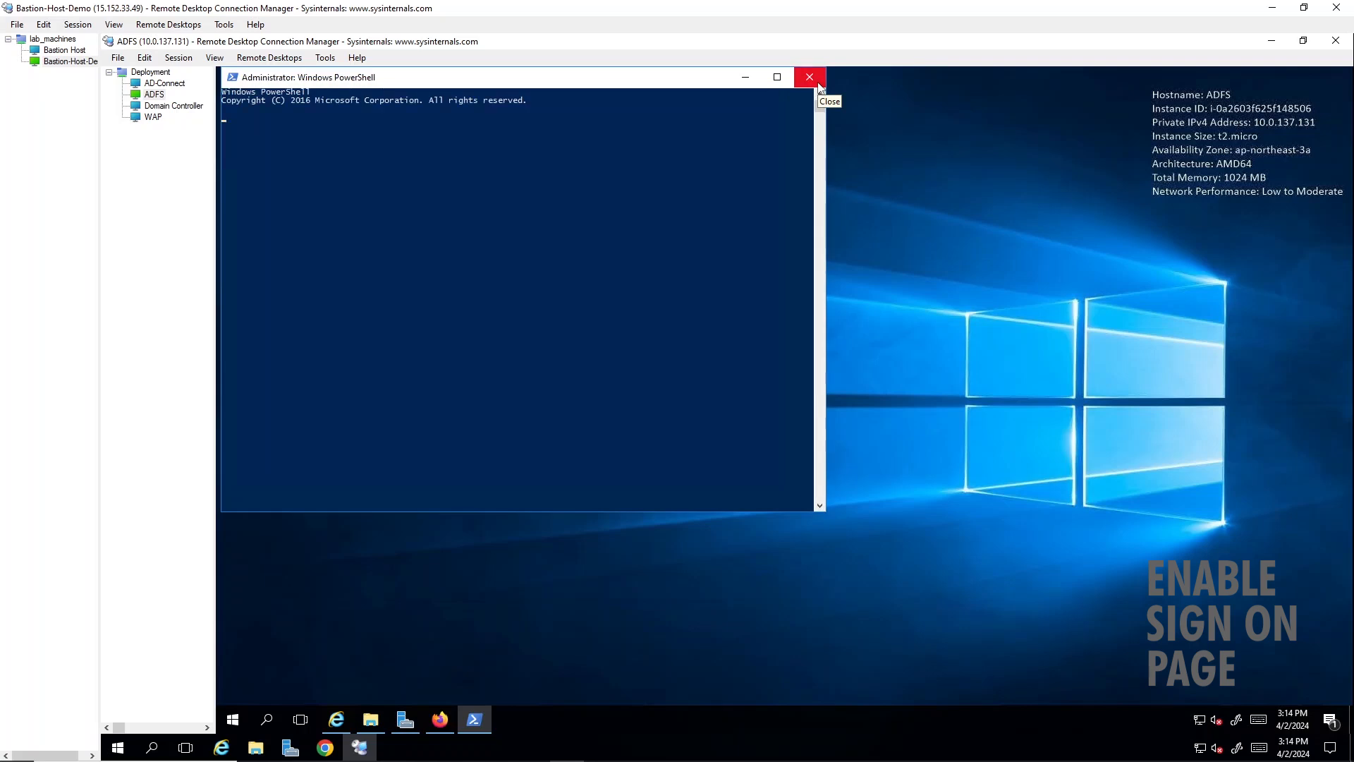
left_click(819, 85)
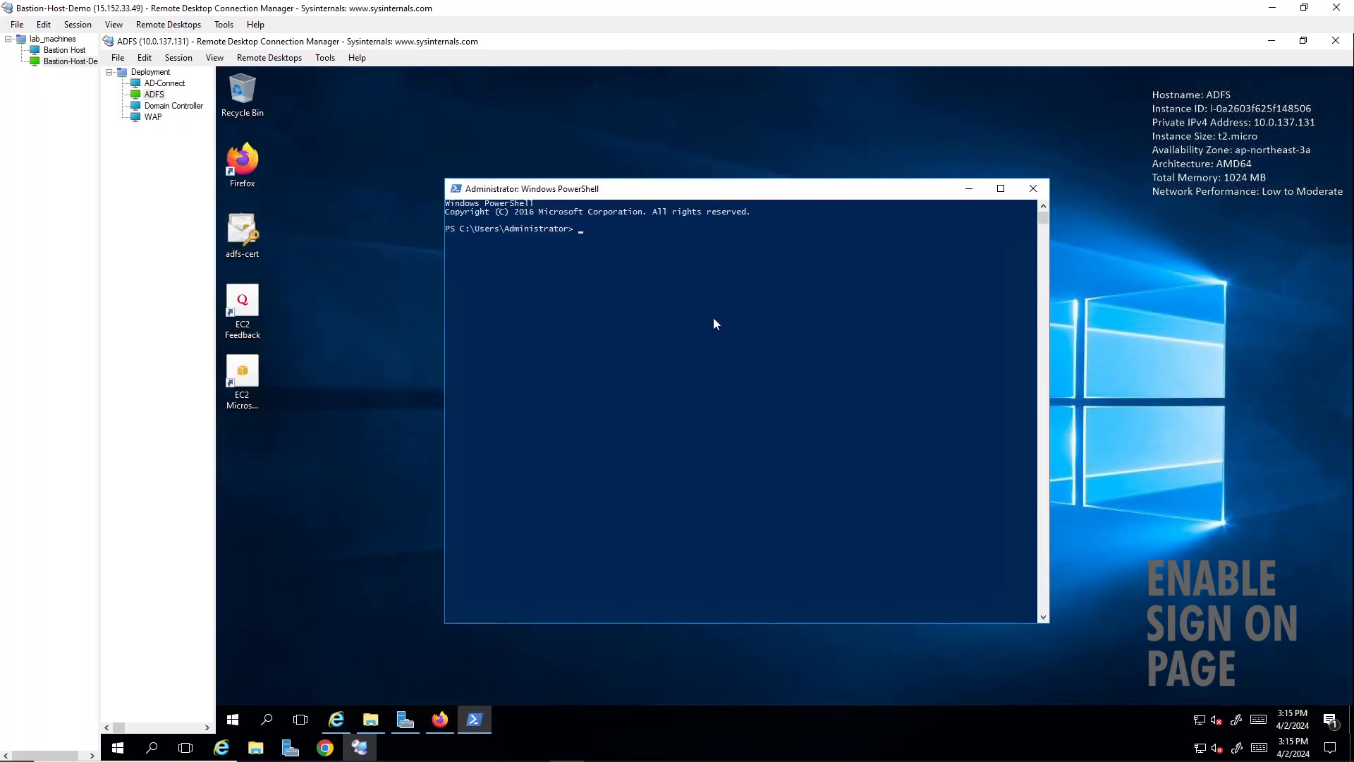
- Enable the AD FS IdP-initiated sign-on page in PowerShell by running Set-AdfsProperties -EnableIdPInitiatedSignonPage $true
type("Set-AdfsProperties -EnableIdPInitiatedSignonPage $true")
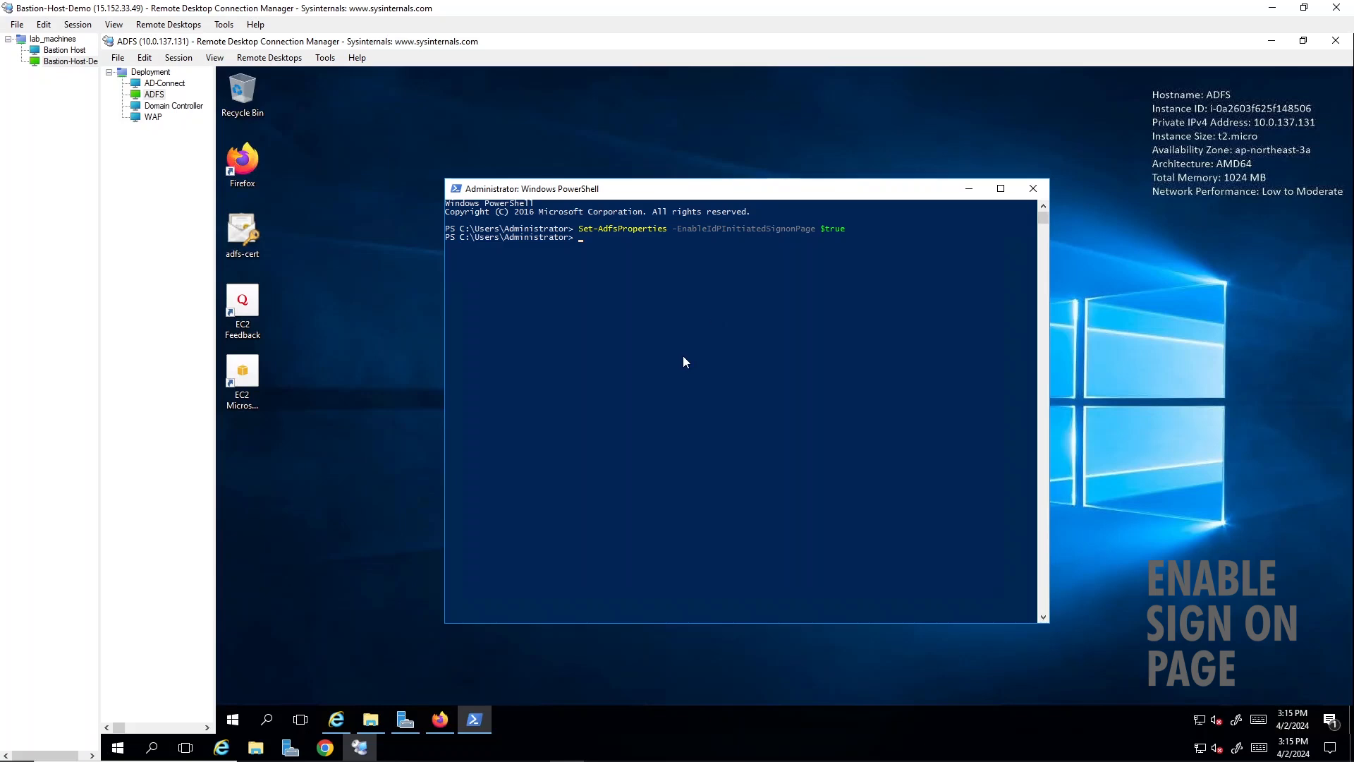
left_click(440, 719)
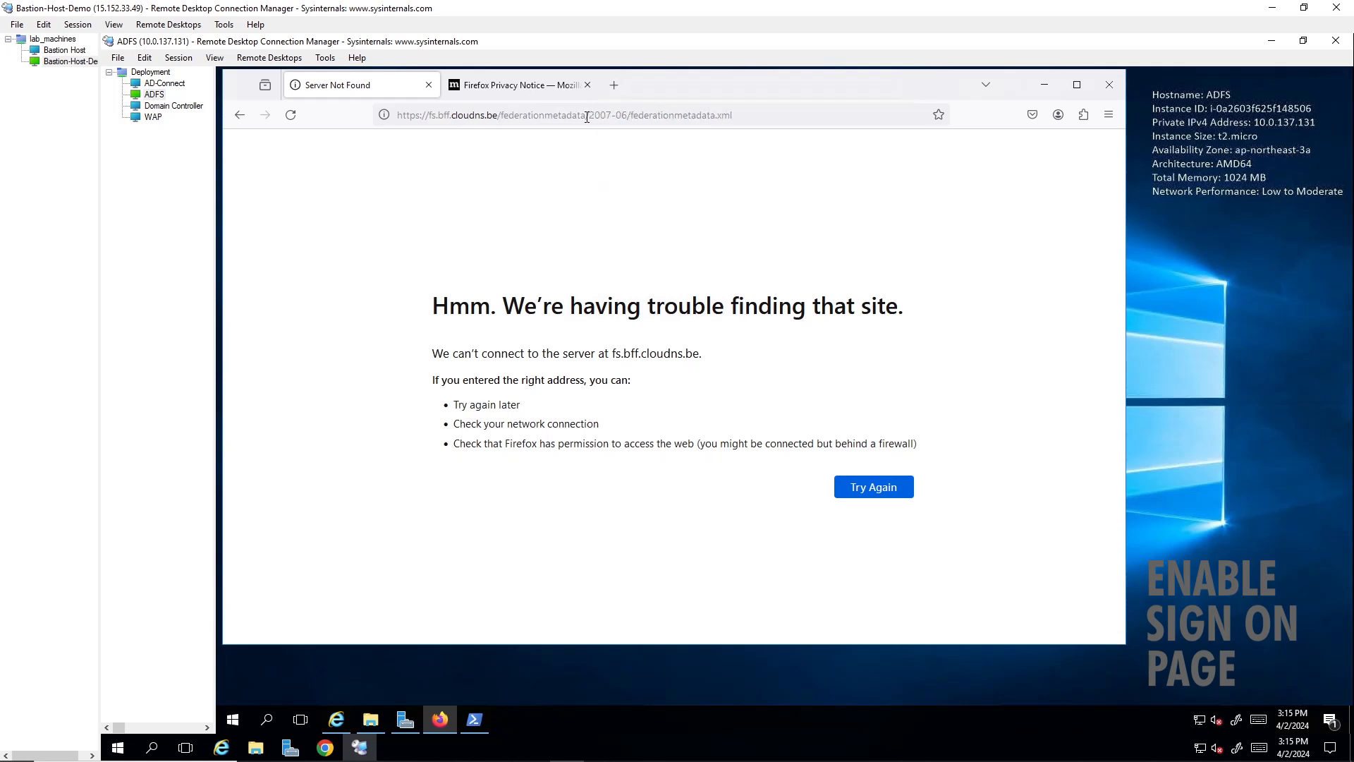
left_click(586, 116)
type("https://fs.bff.cloudns.be/adfs/ls/idpinitiatedsignon")
key("Return")
left_click(673, 116)
type("https://fs.bff.cloudns.be/federationmetadata/2007-06/federationmetadata.xml")
key("Return")
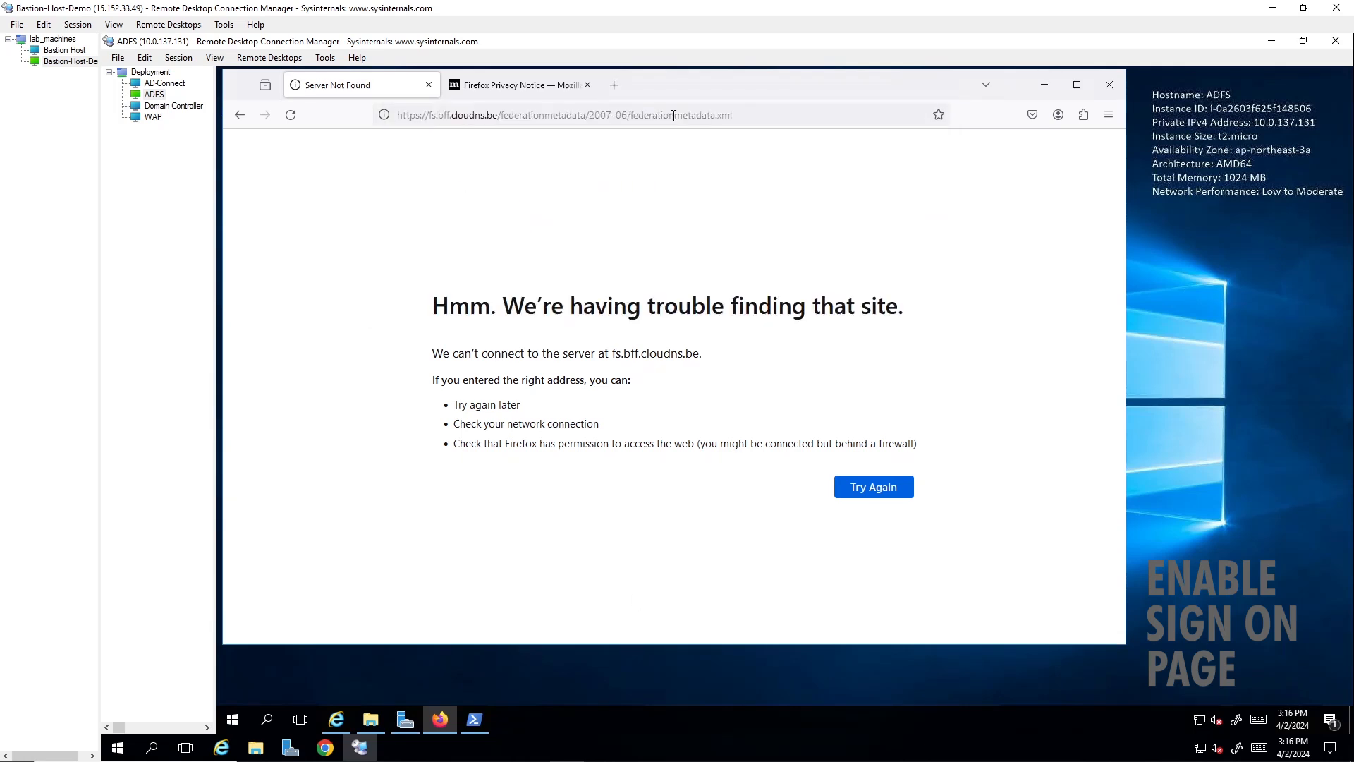
- Open the ADFS connection's properties and set the logon credentials' user name to adfsservice
left_click(233, 720)
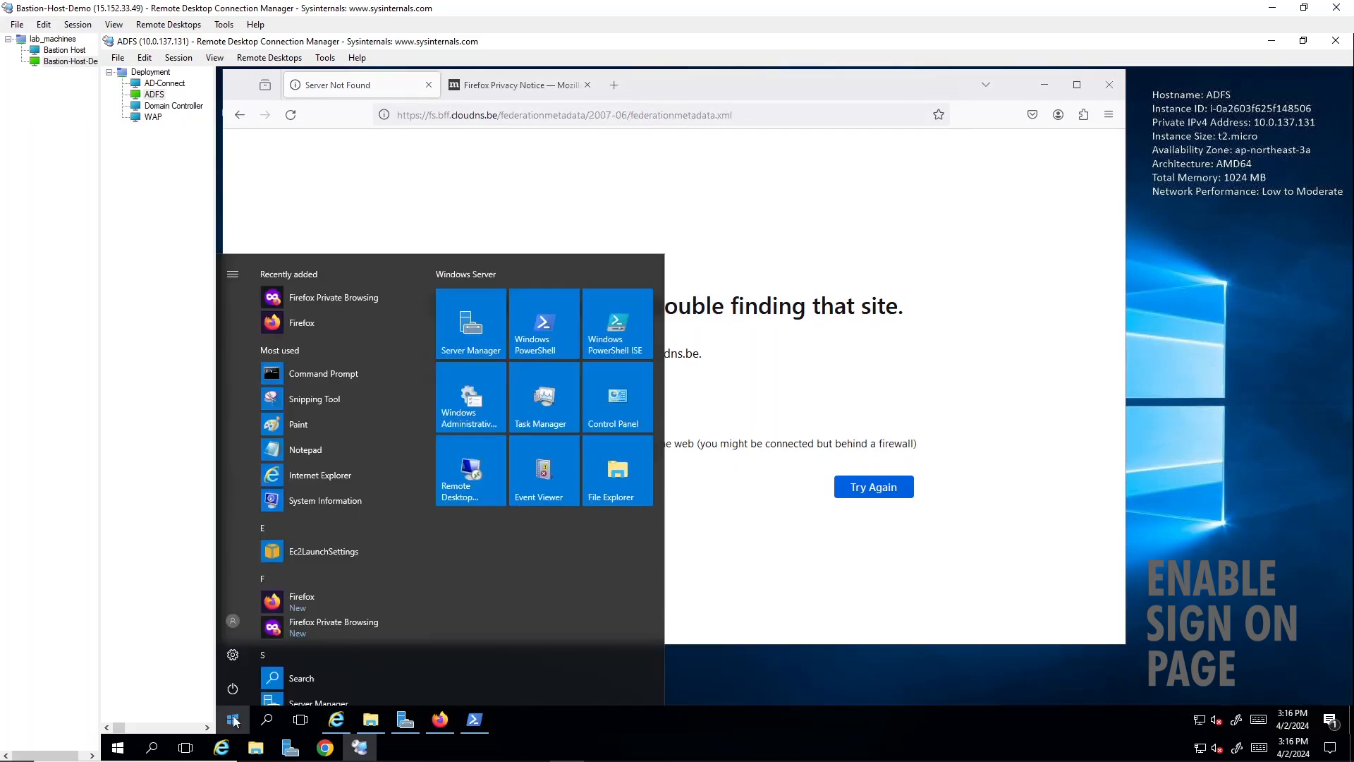
left_click(233, 621)
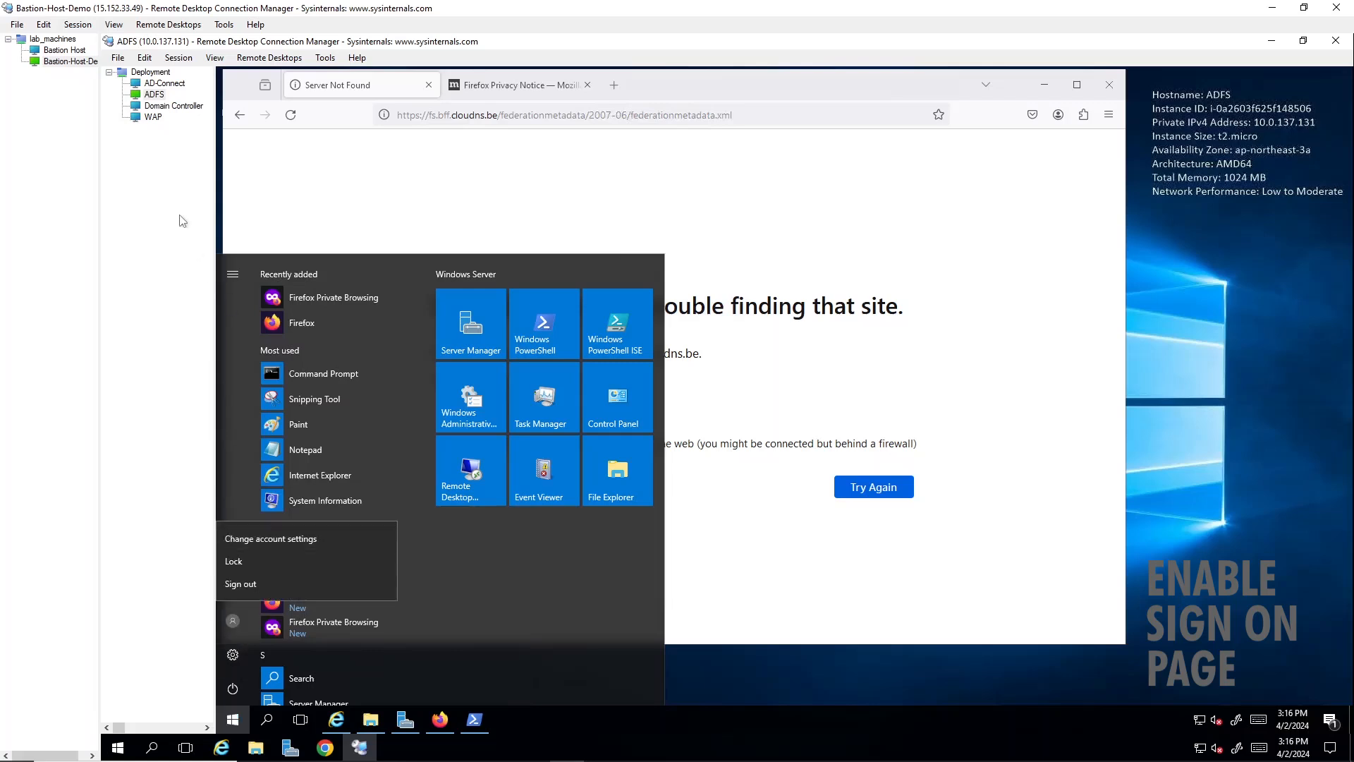
left_click(155, 96)
right_click(157, 98)
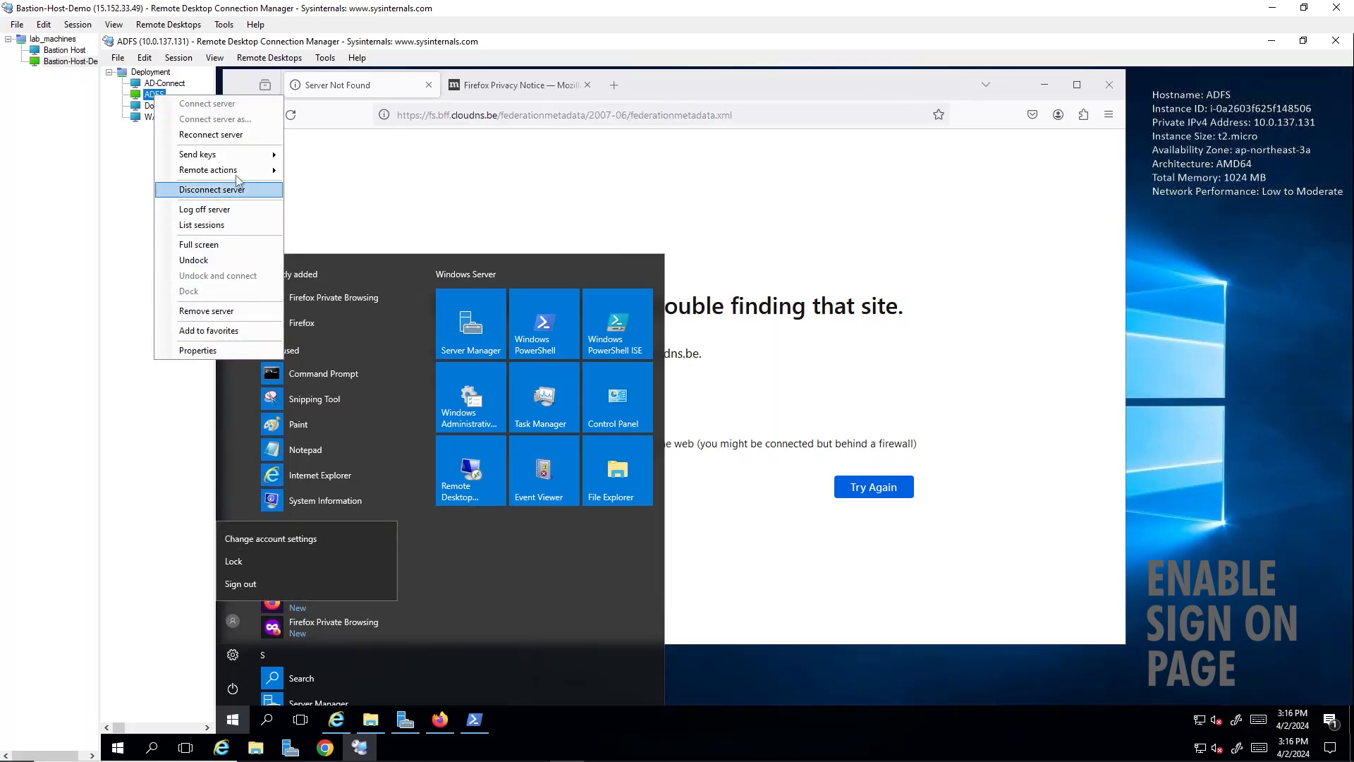
left_click(235, 353)
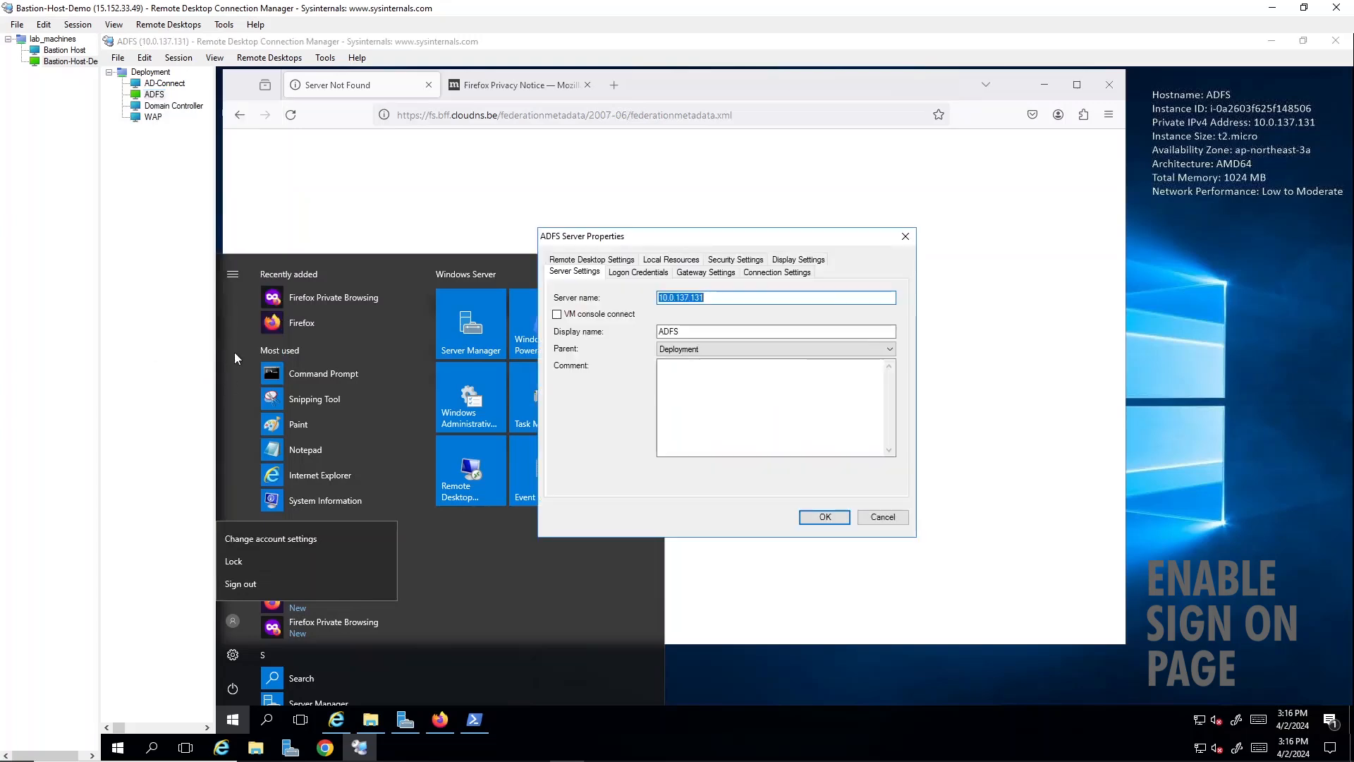
left_click(637, 273)
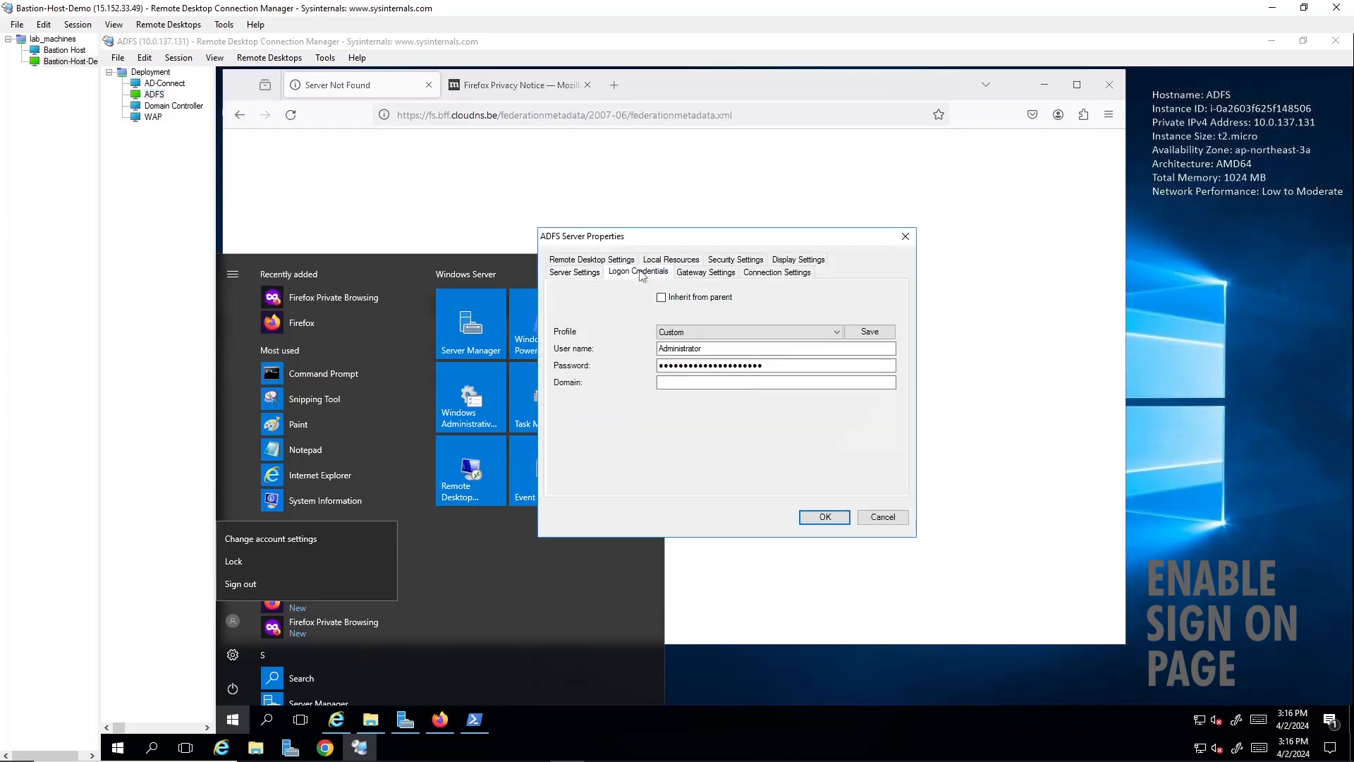
left_click(712, 346)
key("ctrl+a")
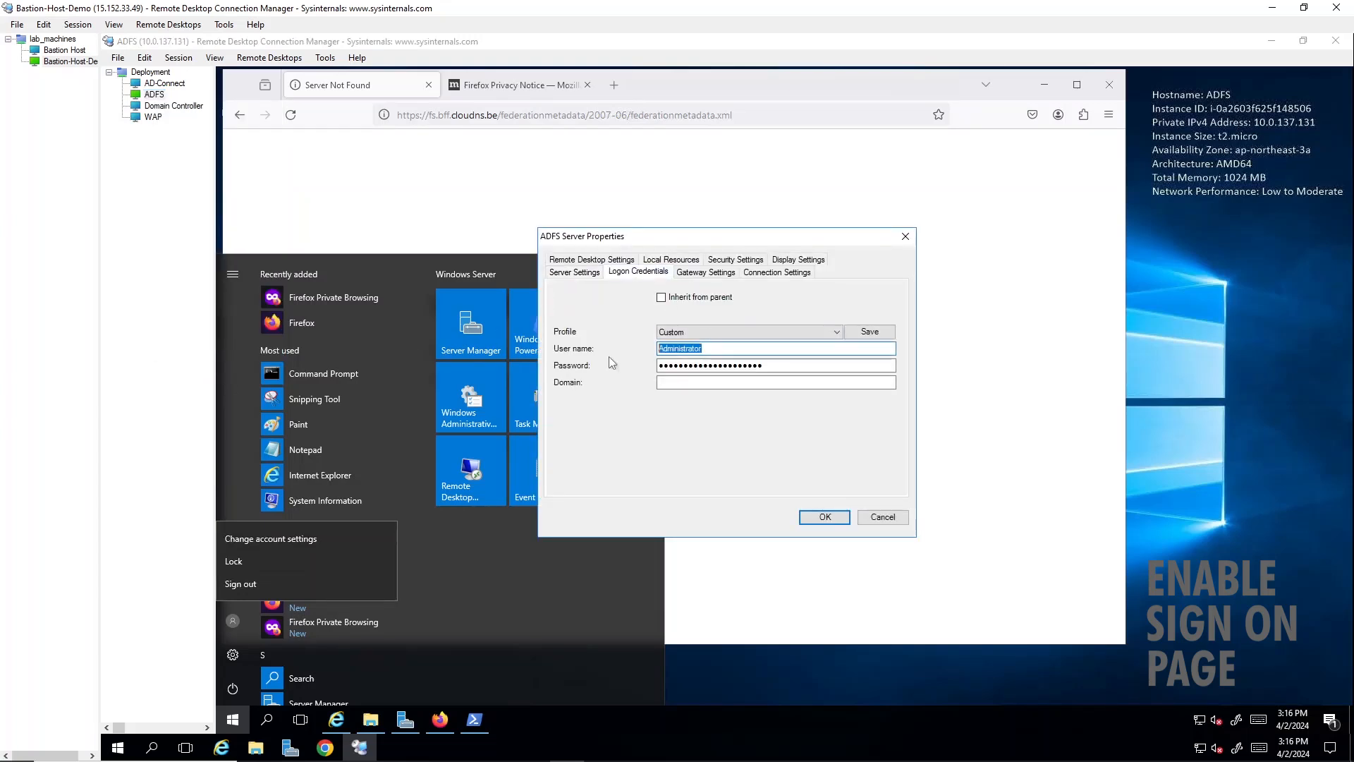
type("adfsservice")
key("Tab")
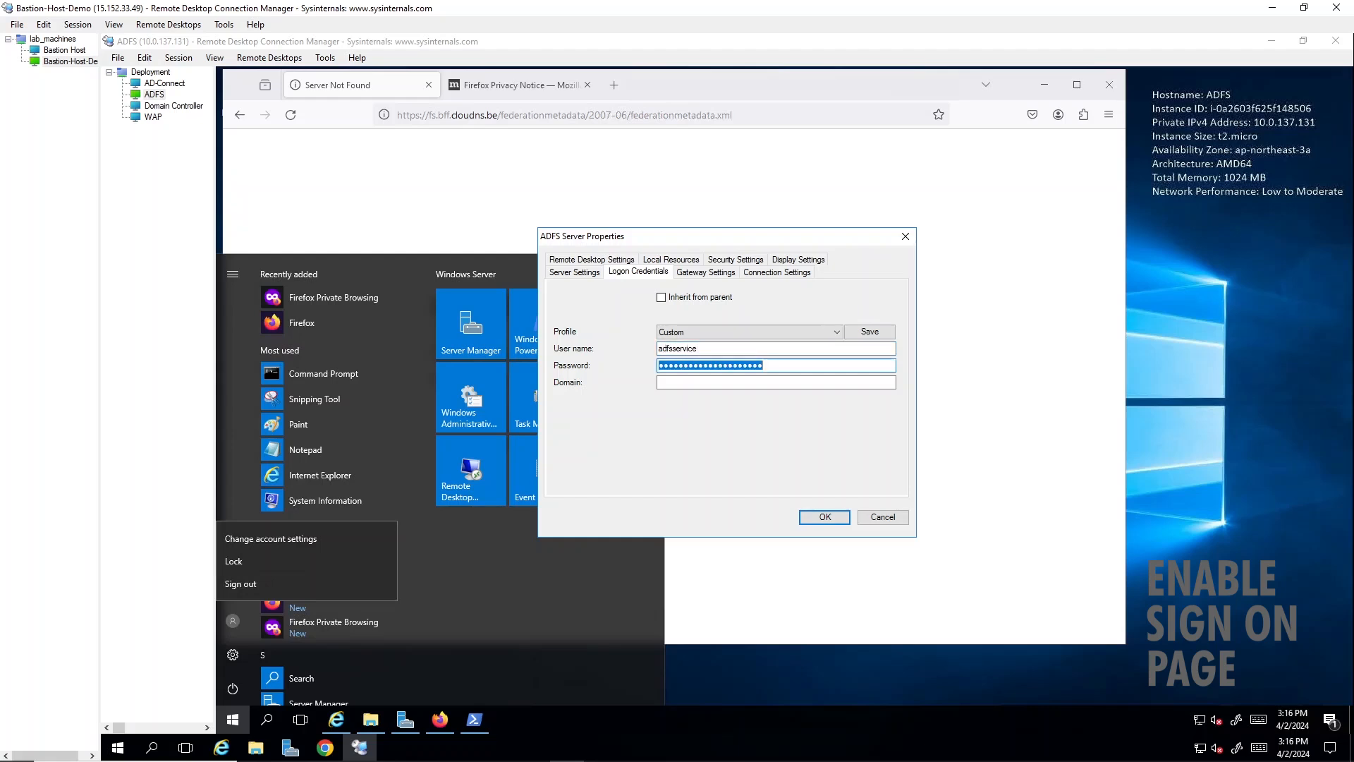
- Enter the adfsservice account's password in the ADFS connection's logon credentials and save the properties
type("•••••")
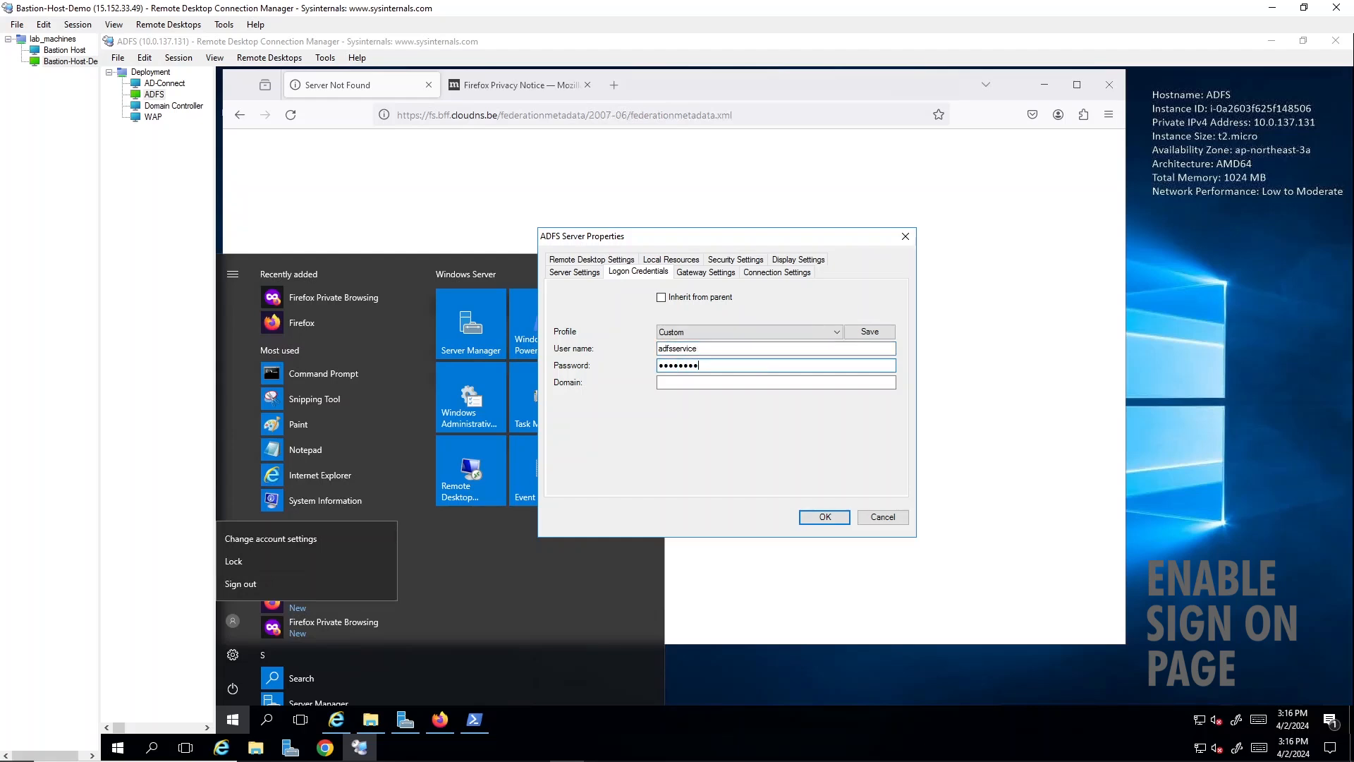
type("••••••••")
key("Return")
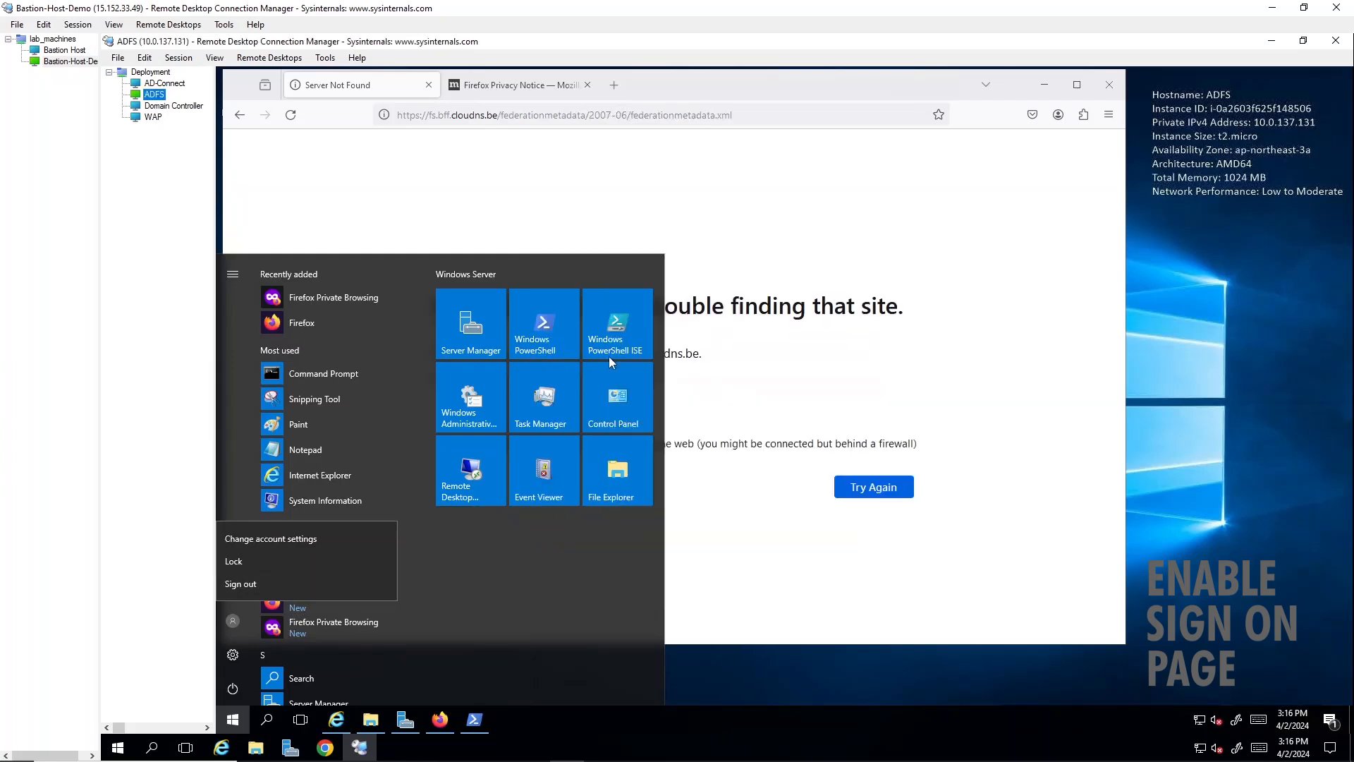
- Reconnect to the ADFS server and enter the adfsservice account's password at the credentials prompt
right_click(152, 93)
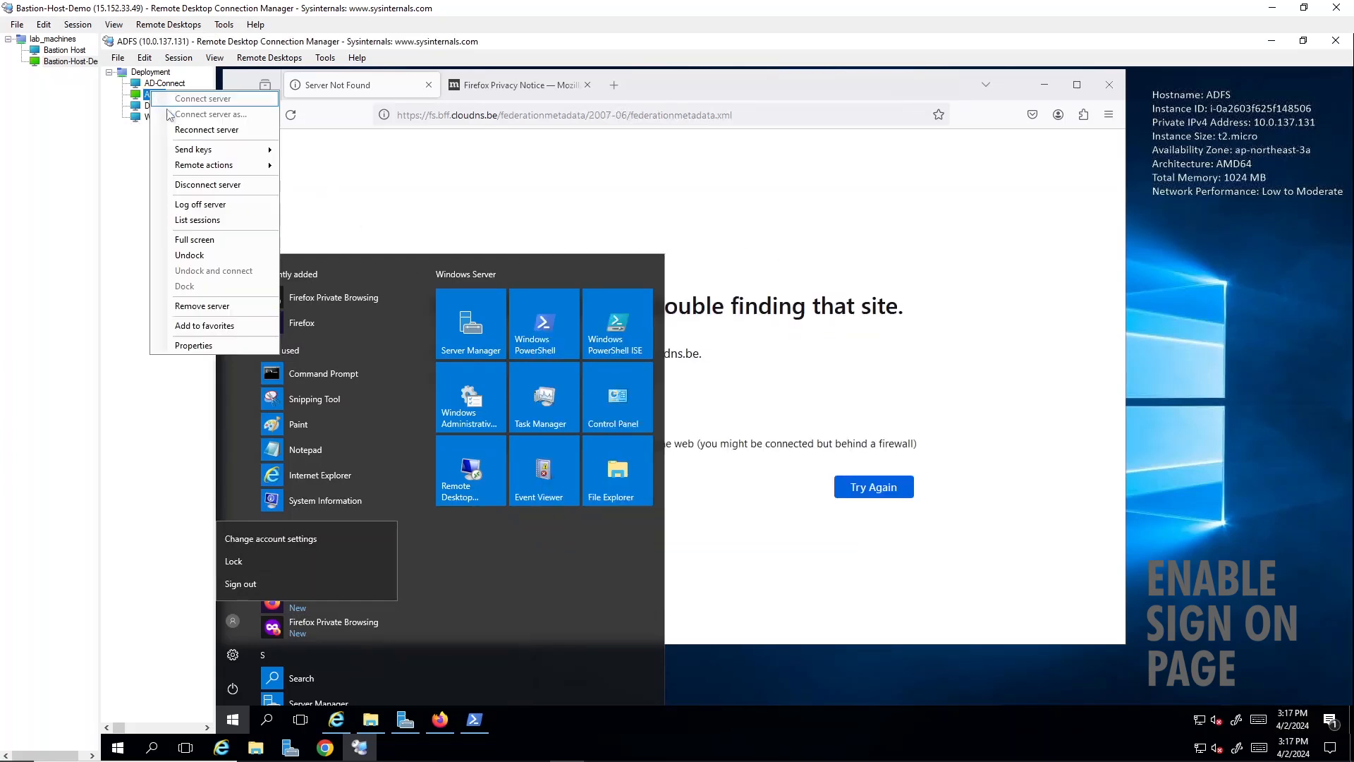
left_click(188, 131)
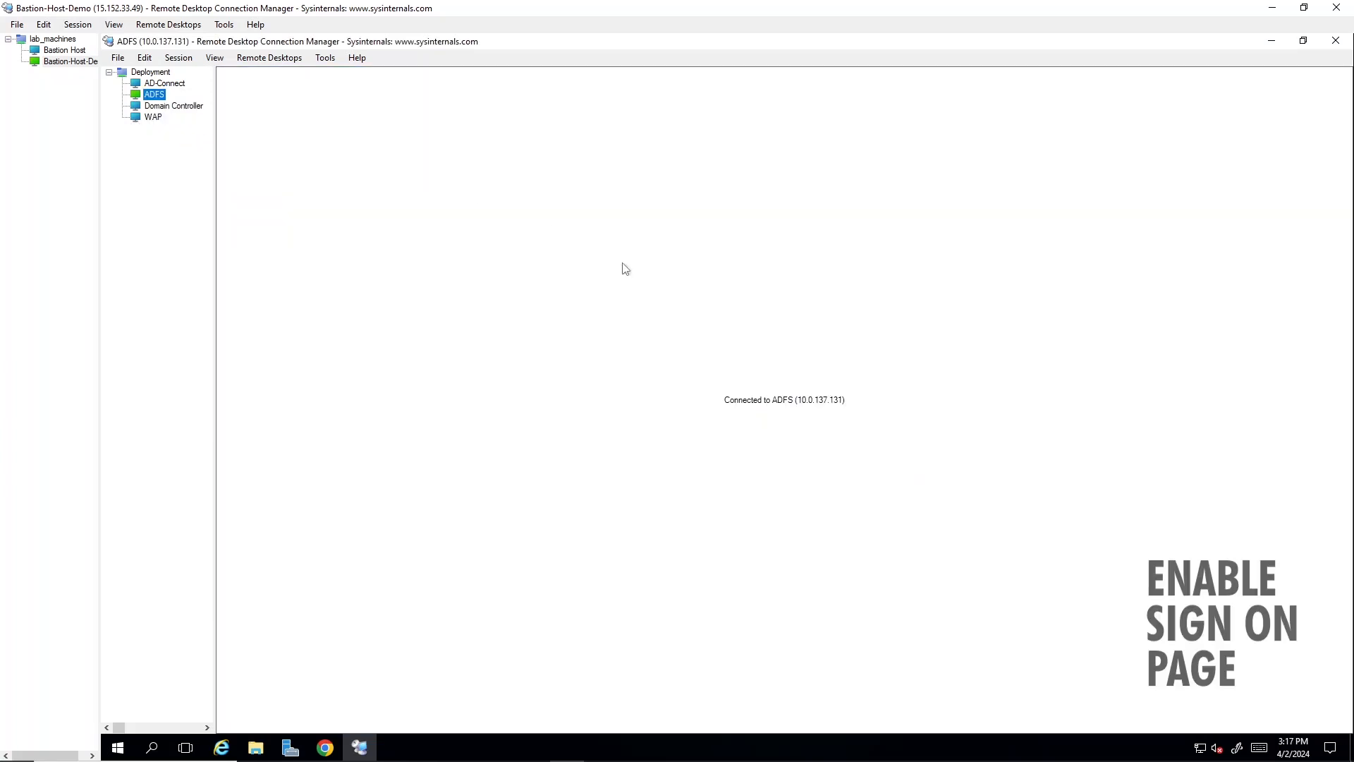
type("•••••••••••••••")
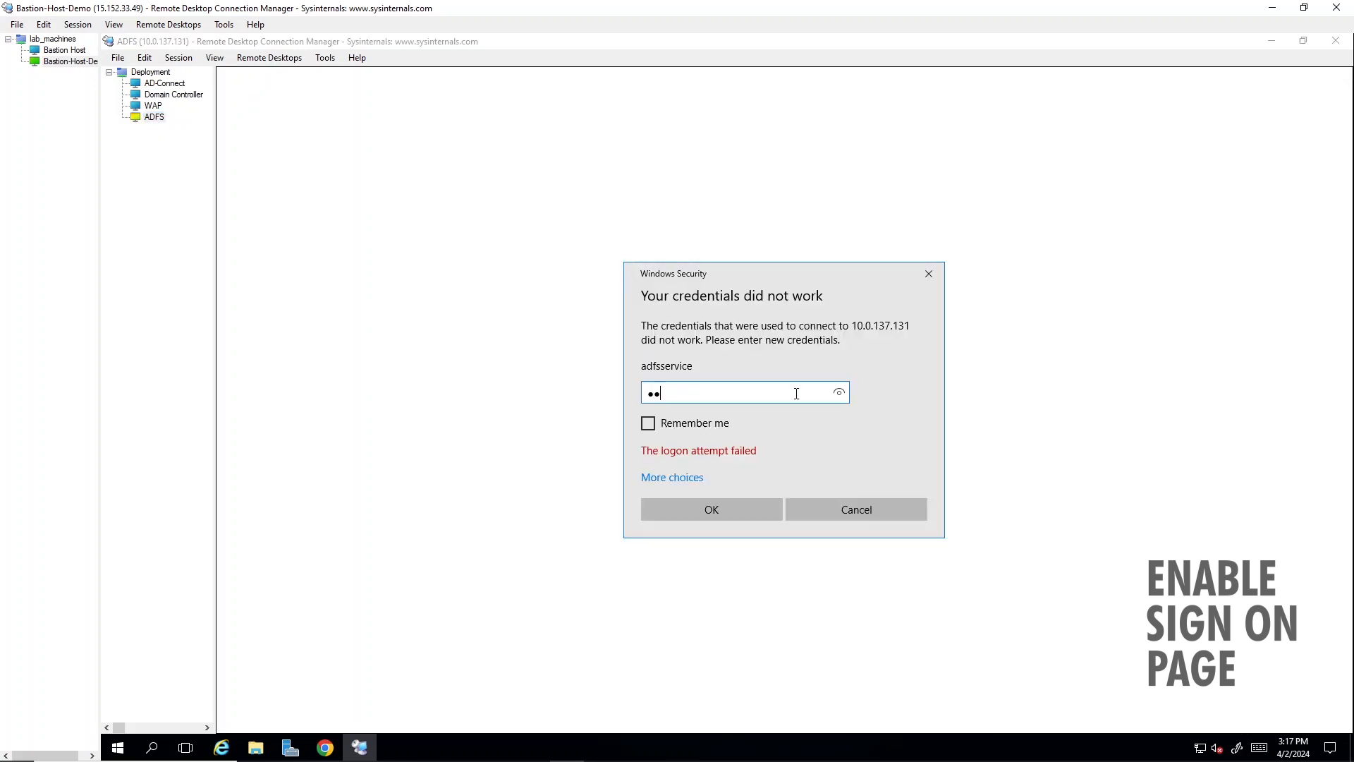
- Sign in with the different account bff\adfsservice and its password, remember the credentials, and connect despite the certificate warning
left_click(677, 477)
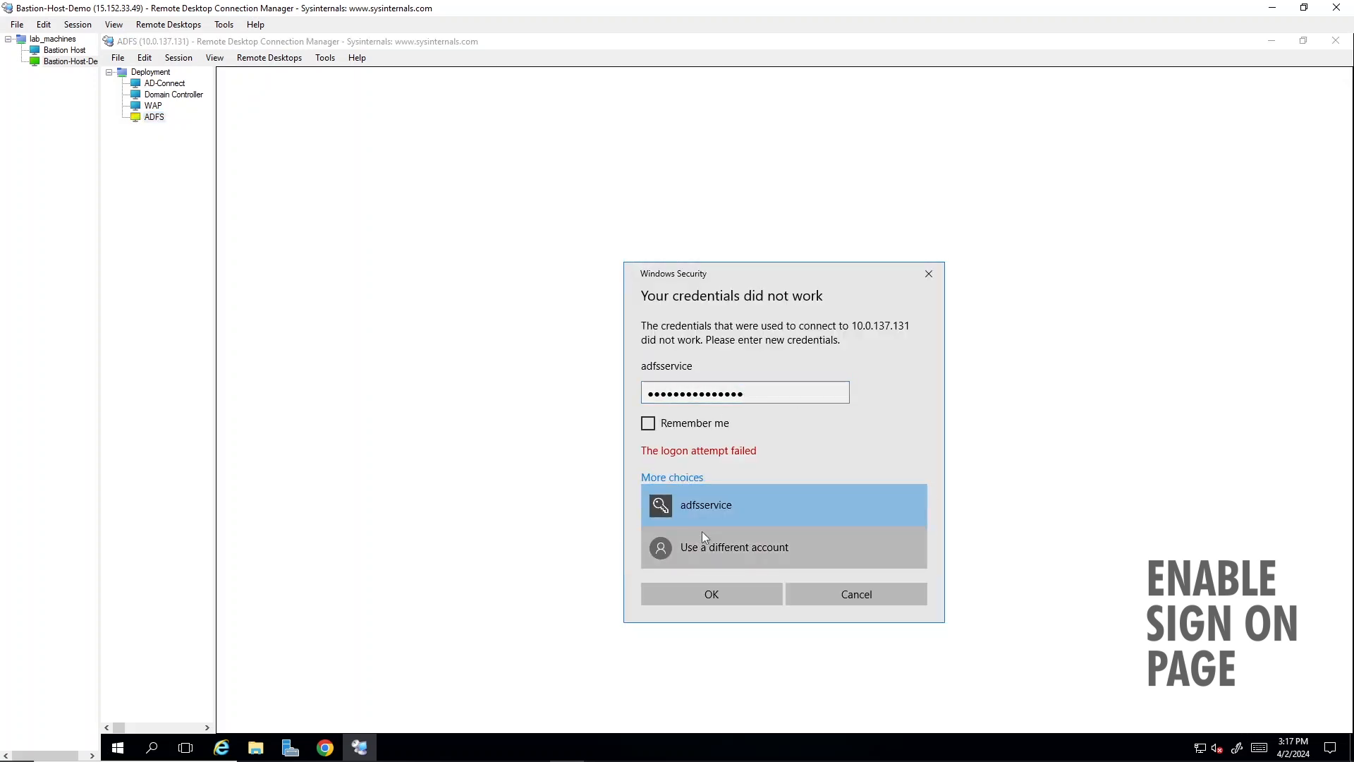
left_click(701, 536)
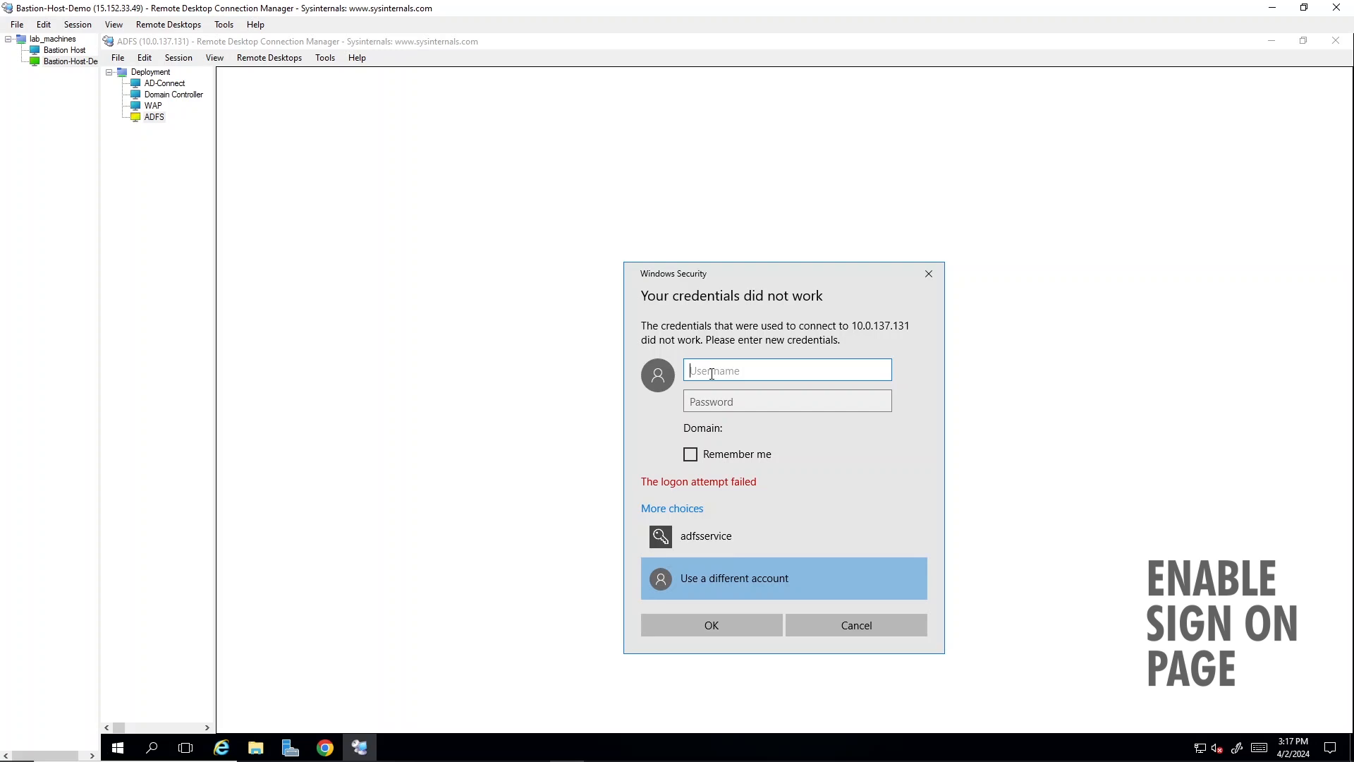
type("bff\\adfsservice")
left_click(753, 399)
type("****************")
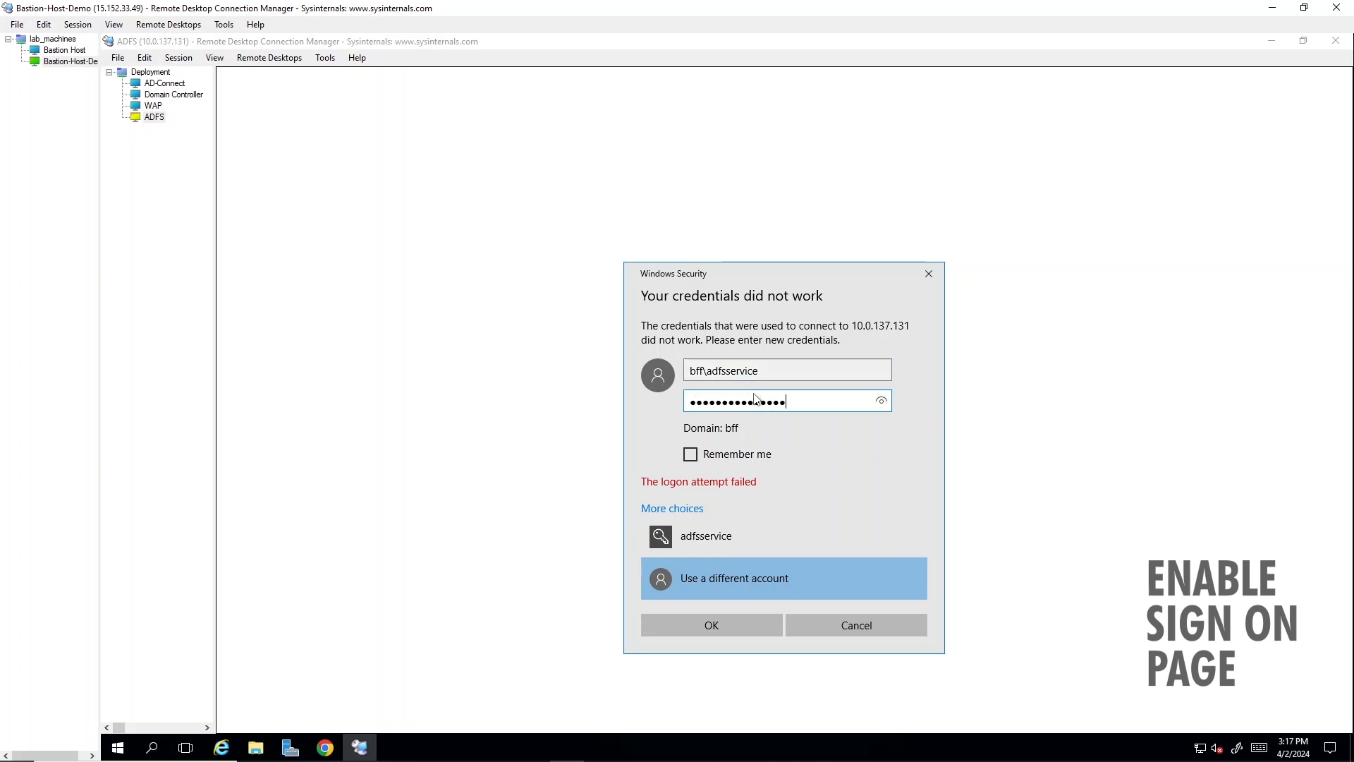
left_click(691, 454)
left_click(706, 627)
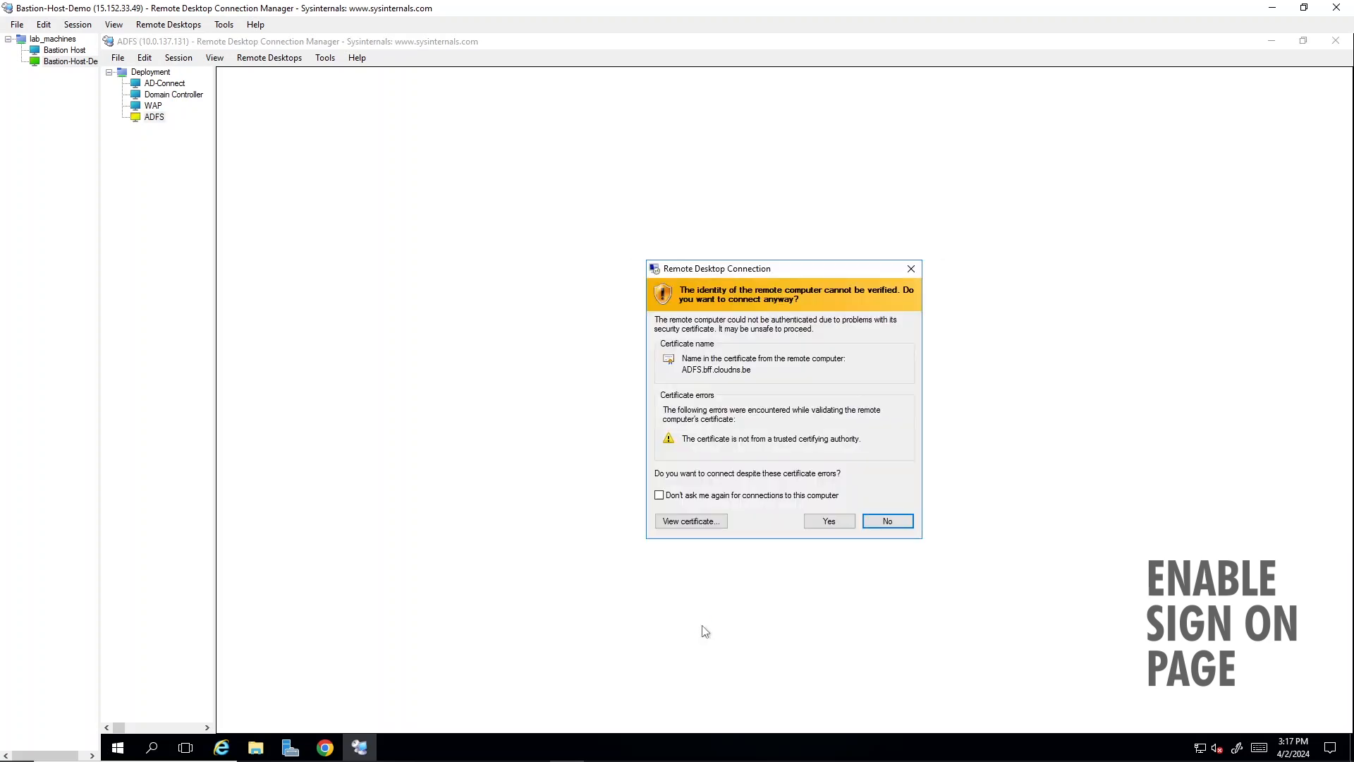
left_click(832, 521)
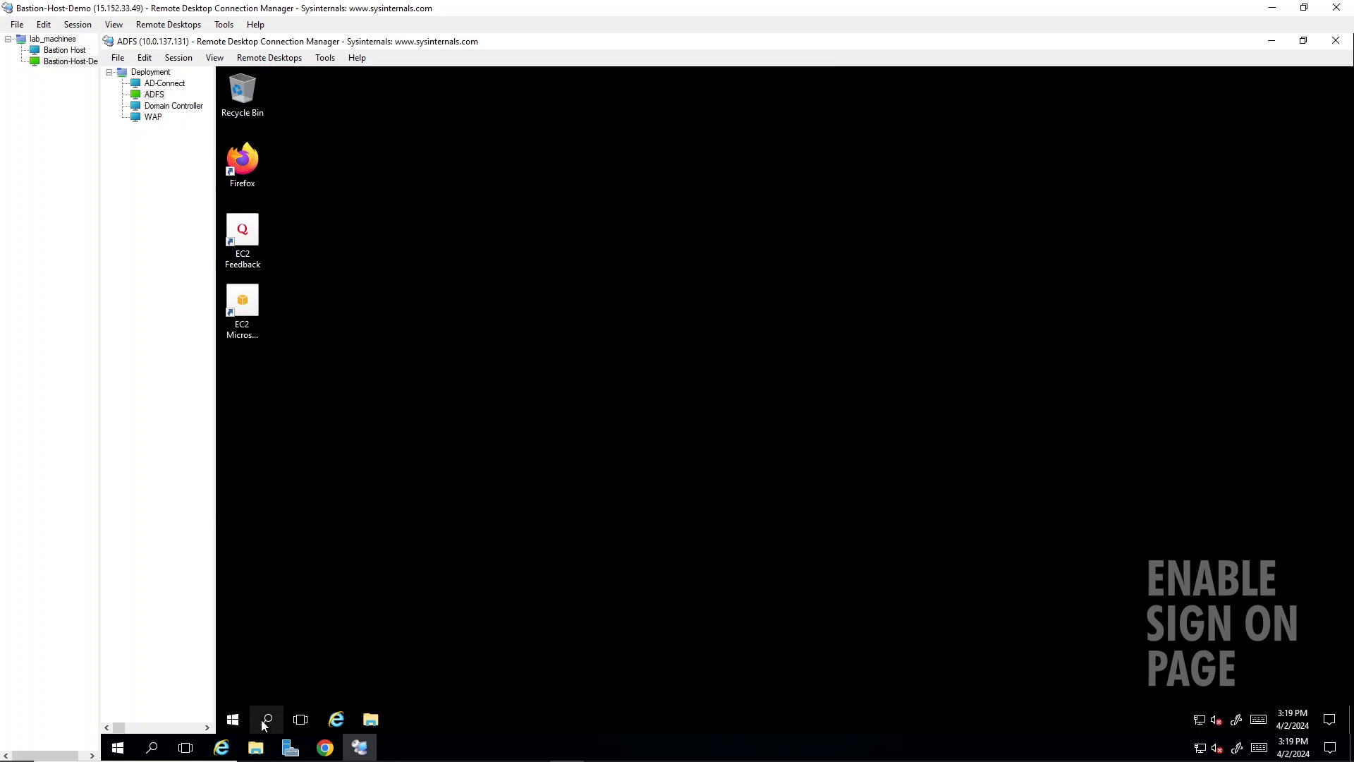
- Find Windows PowerShell on the ADFS server and run it as administrator, approving the elevation
left_click(260, 720)
type("power")
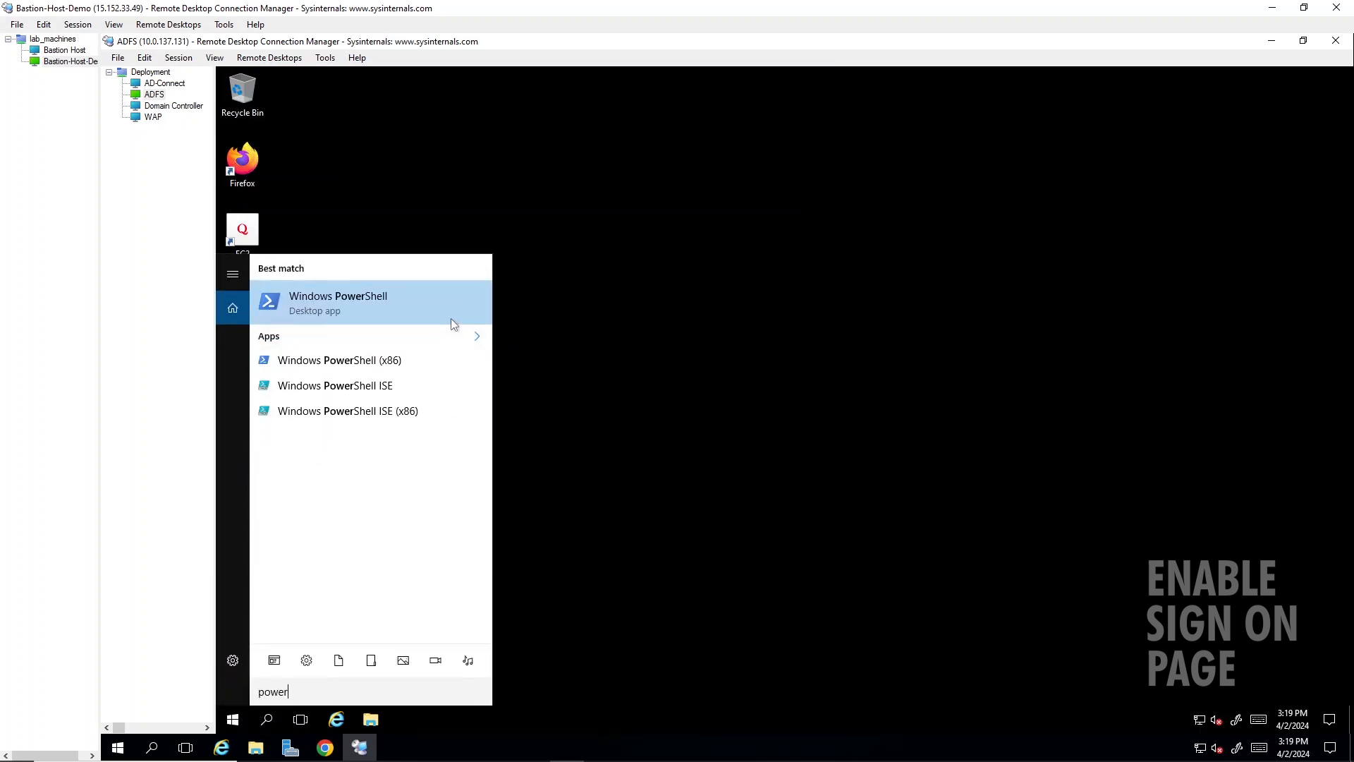
right_click(465, 295)
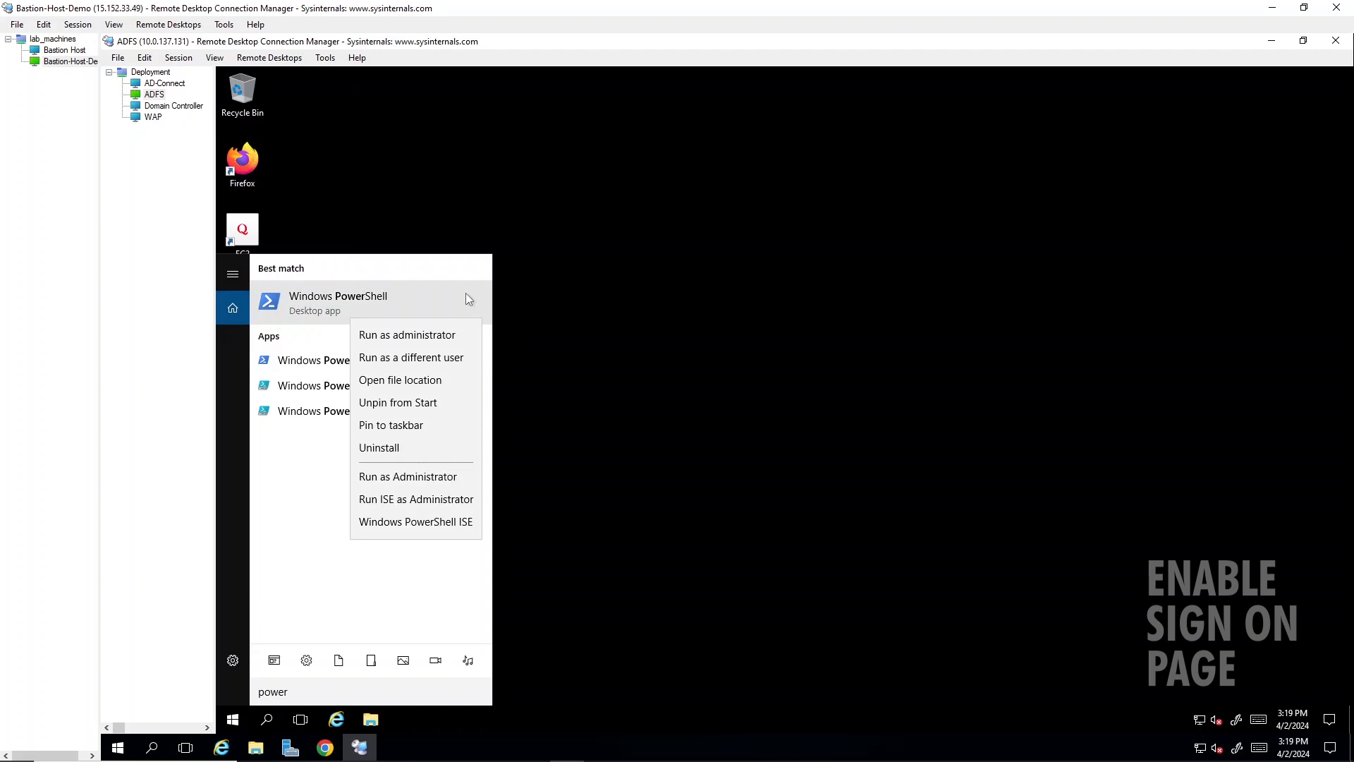
left_click(442, 341)
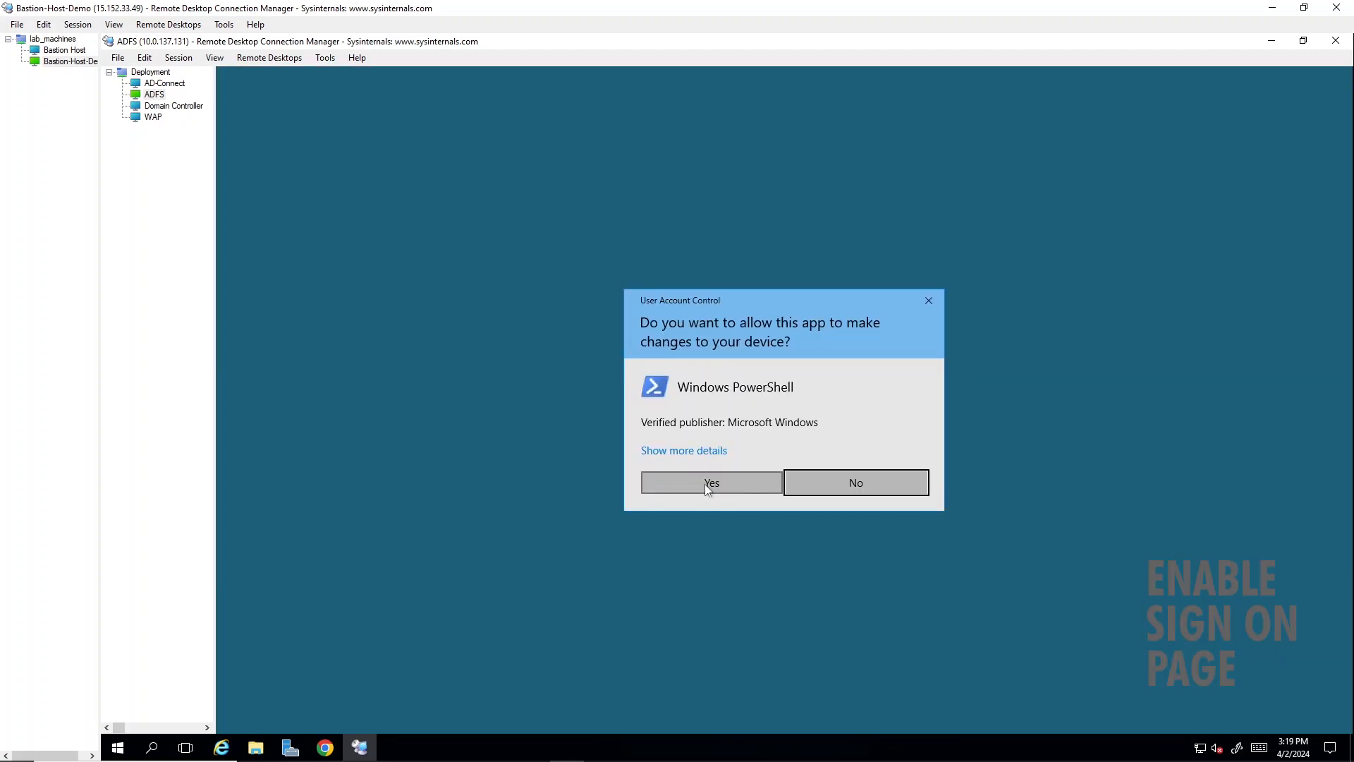
left_click(705, 482)
- Run Set-AdfsProperties -EnableIdPInitiatedSignonPage $true in the elevated PowerShell session
type("S")
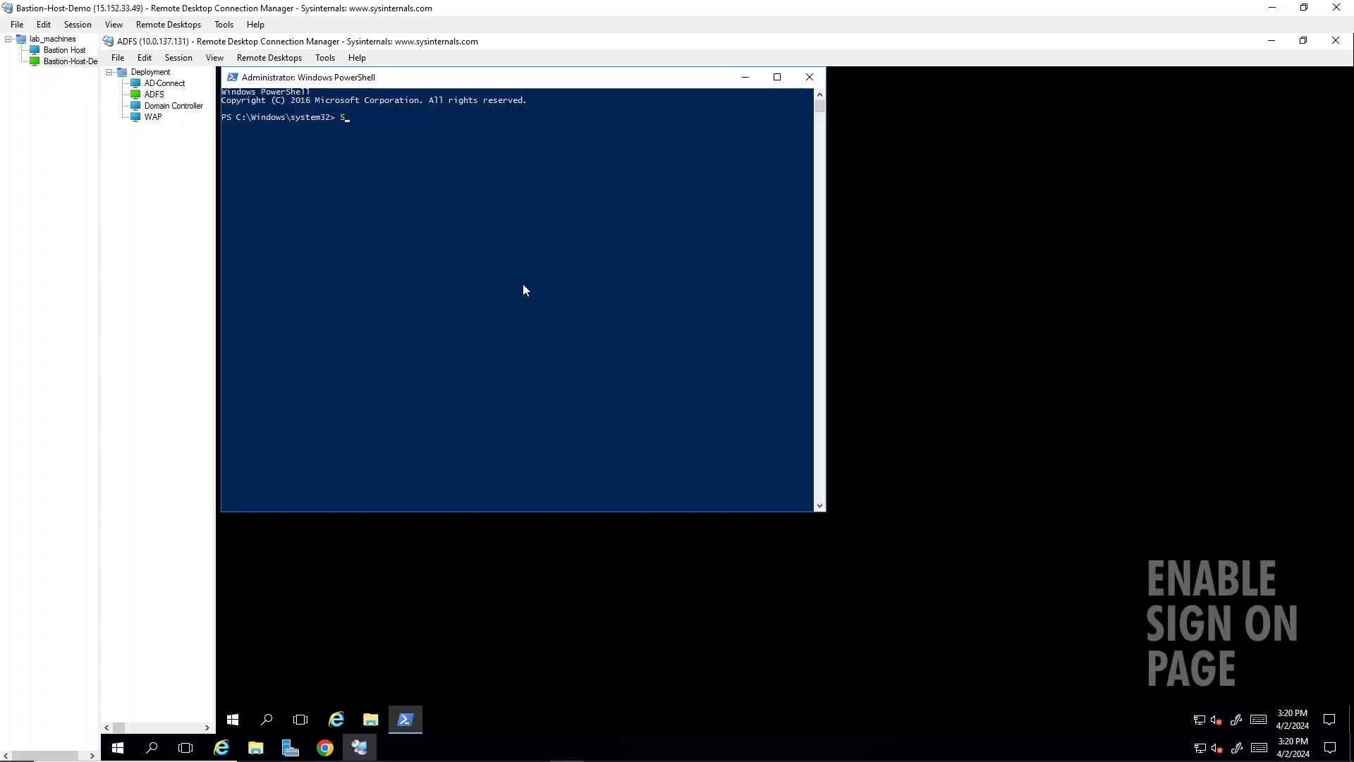
type("et-AdfsProperties -EnableIdPInitiatedSignonPage $true")
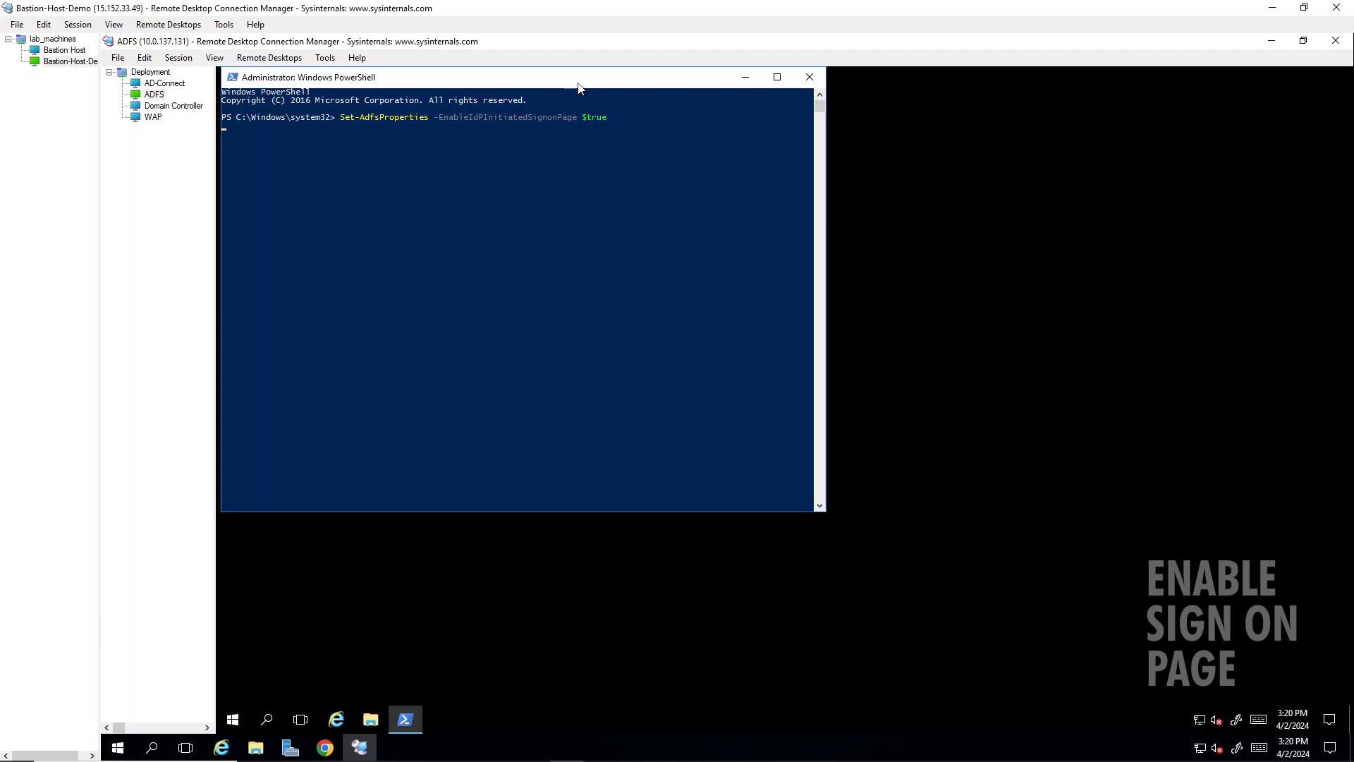
left_click_drag(579, 87, 687, 162)
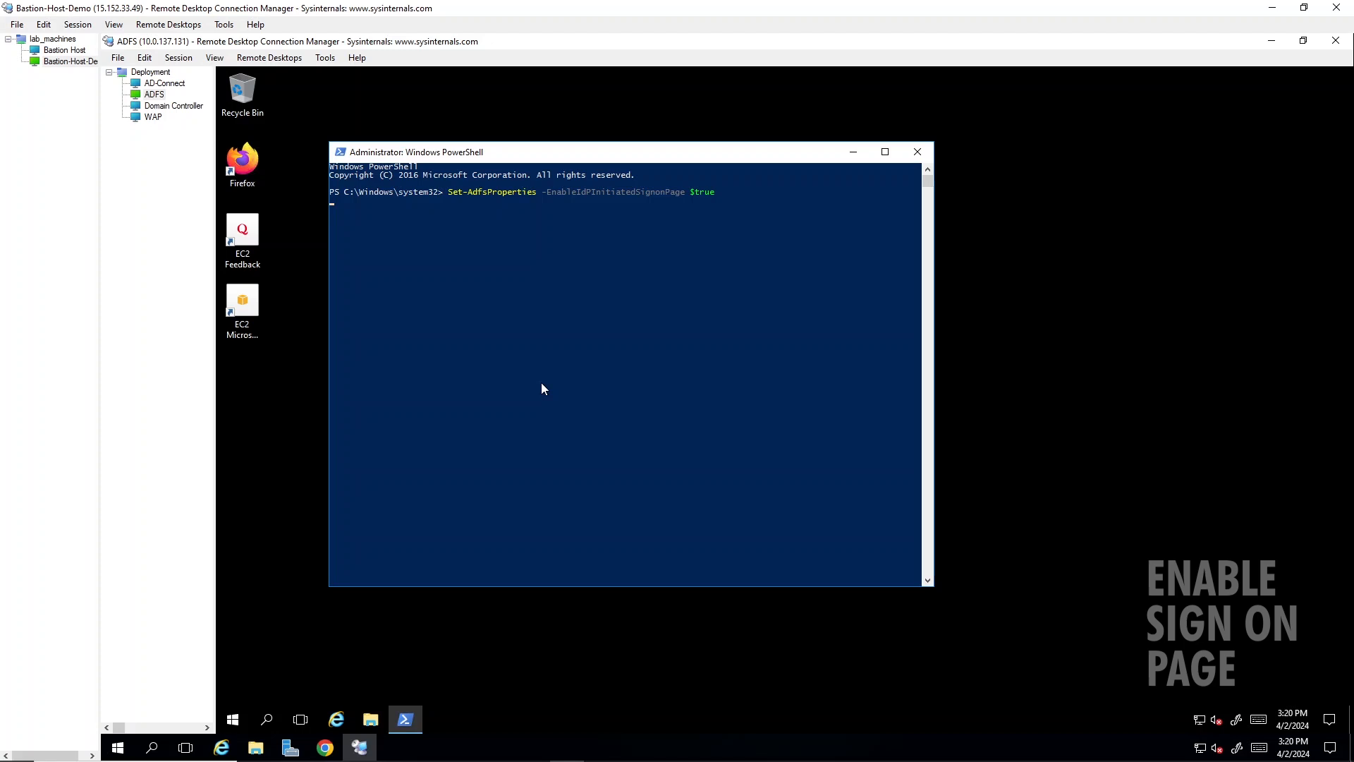
key("Return")
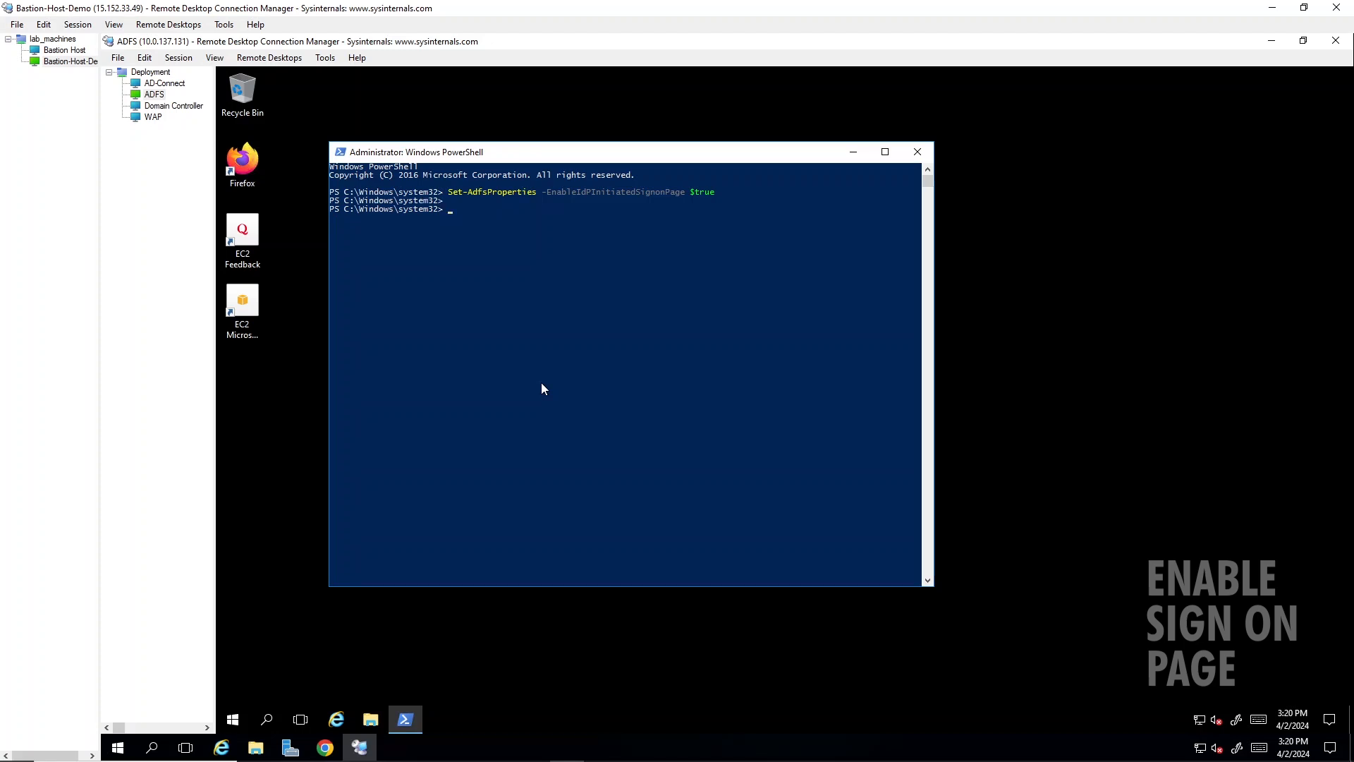
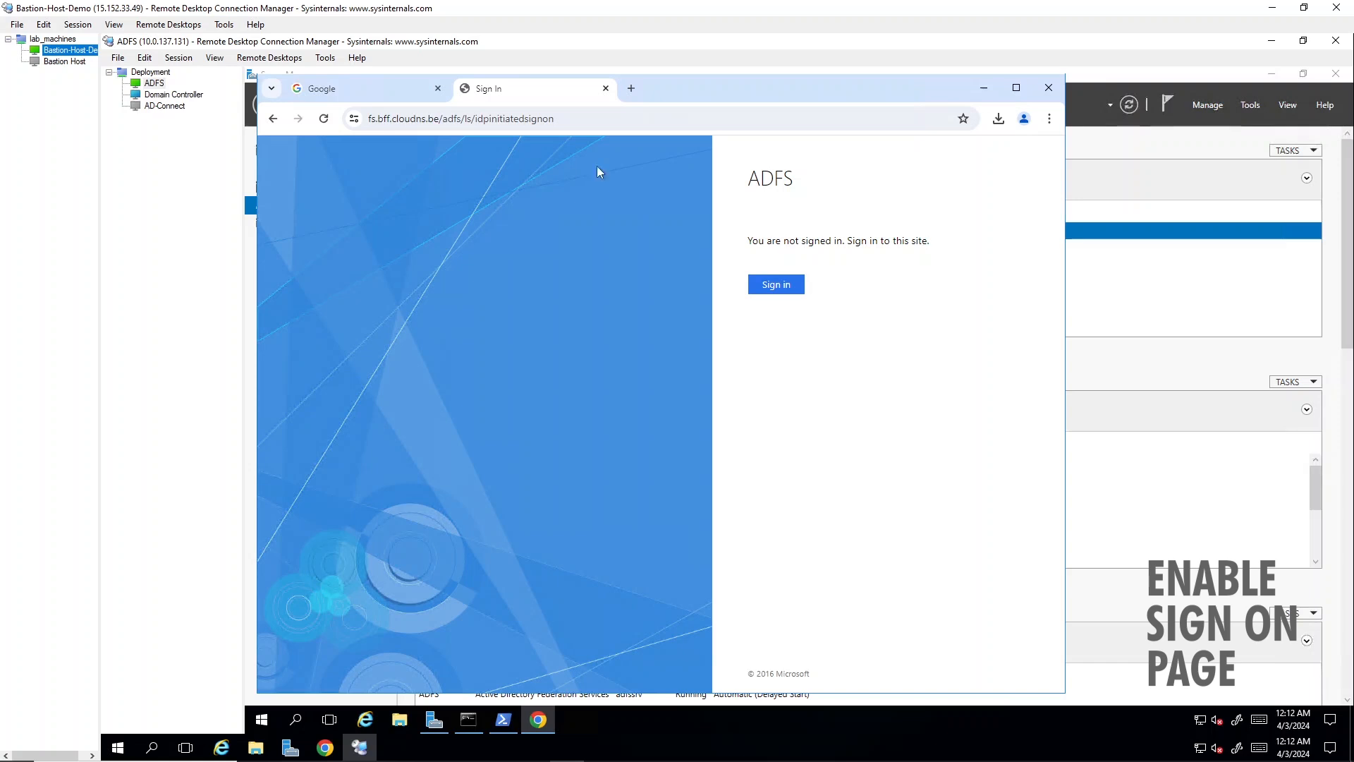
- On the Domain Controller, add a host (A) record fs with IP address 10.0.137.131 and a PTR record to the bff.cloudns.be zone
left_click(165, 96)
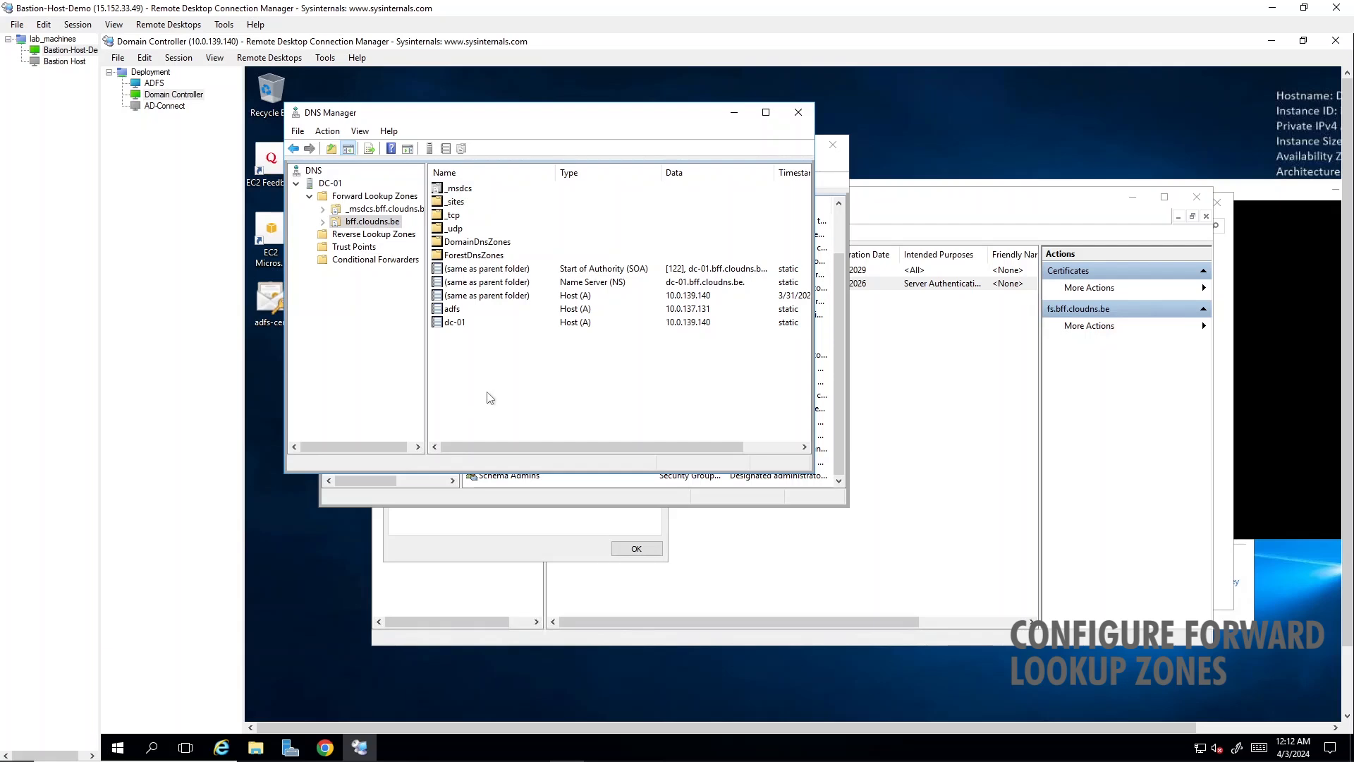
right_click(459, 386)
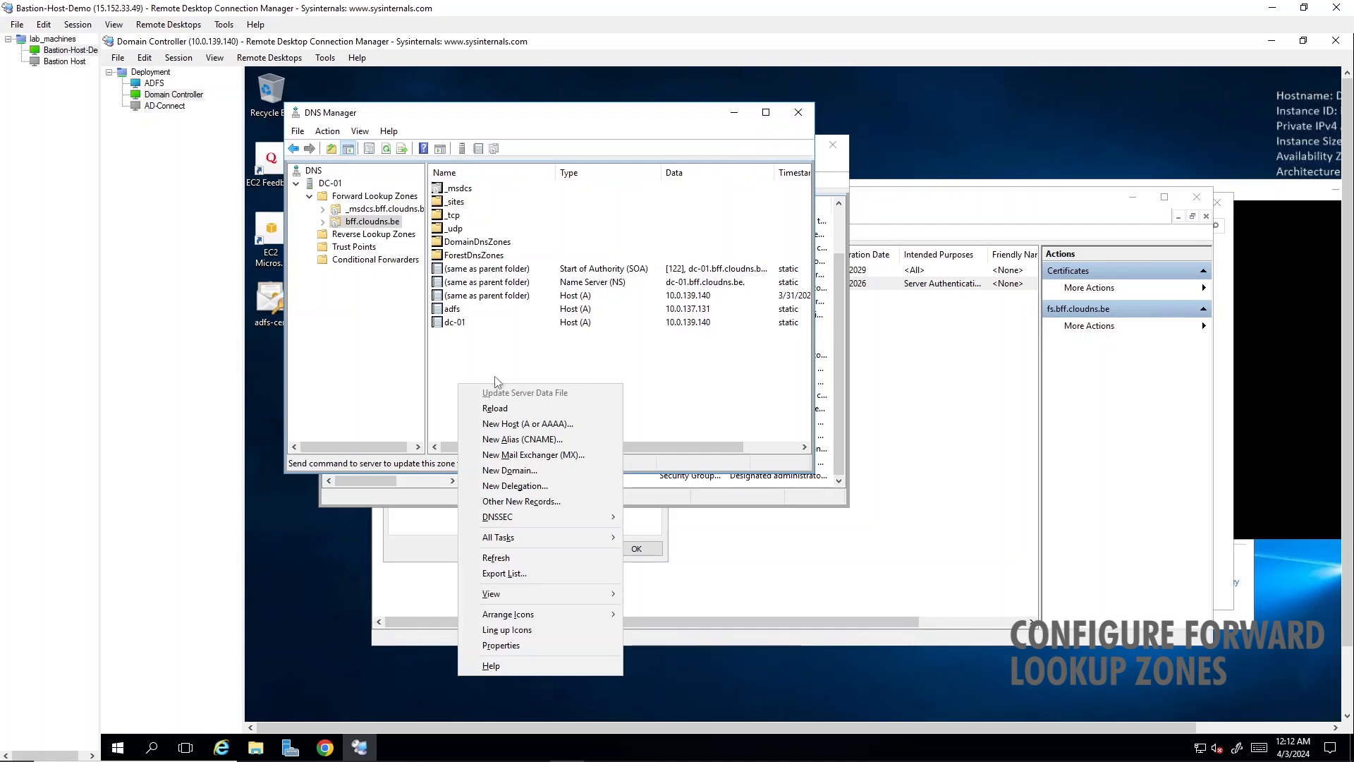
left_click(504, 424)
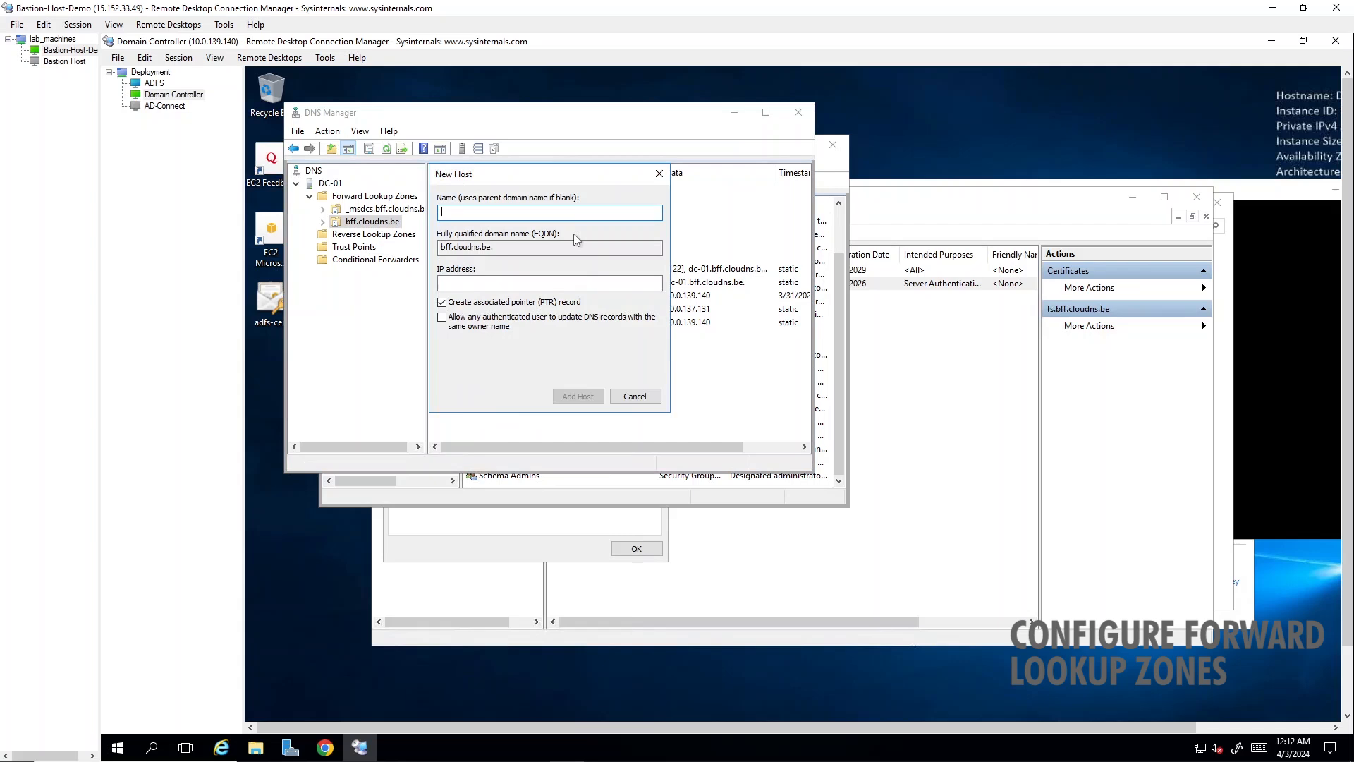
type("fs")
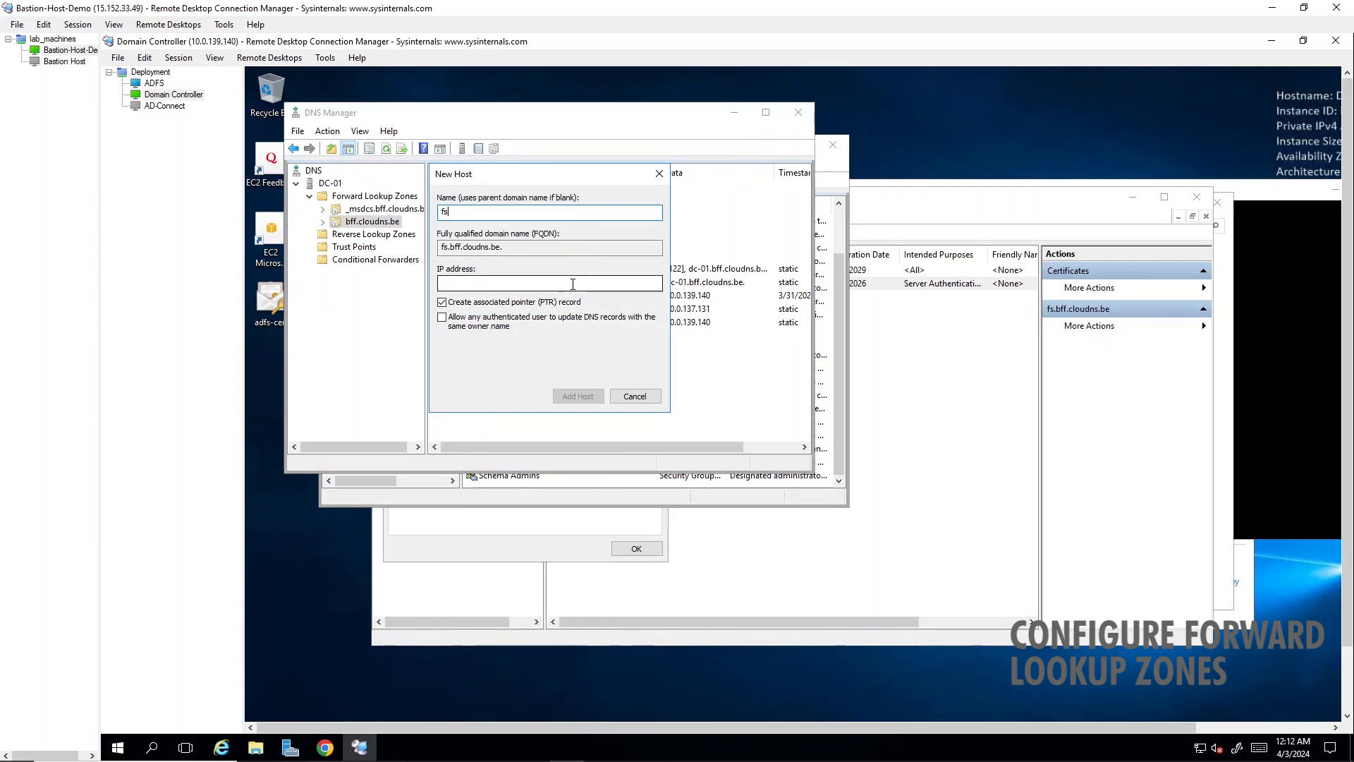
left_click(573, 284)
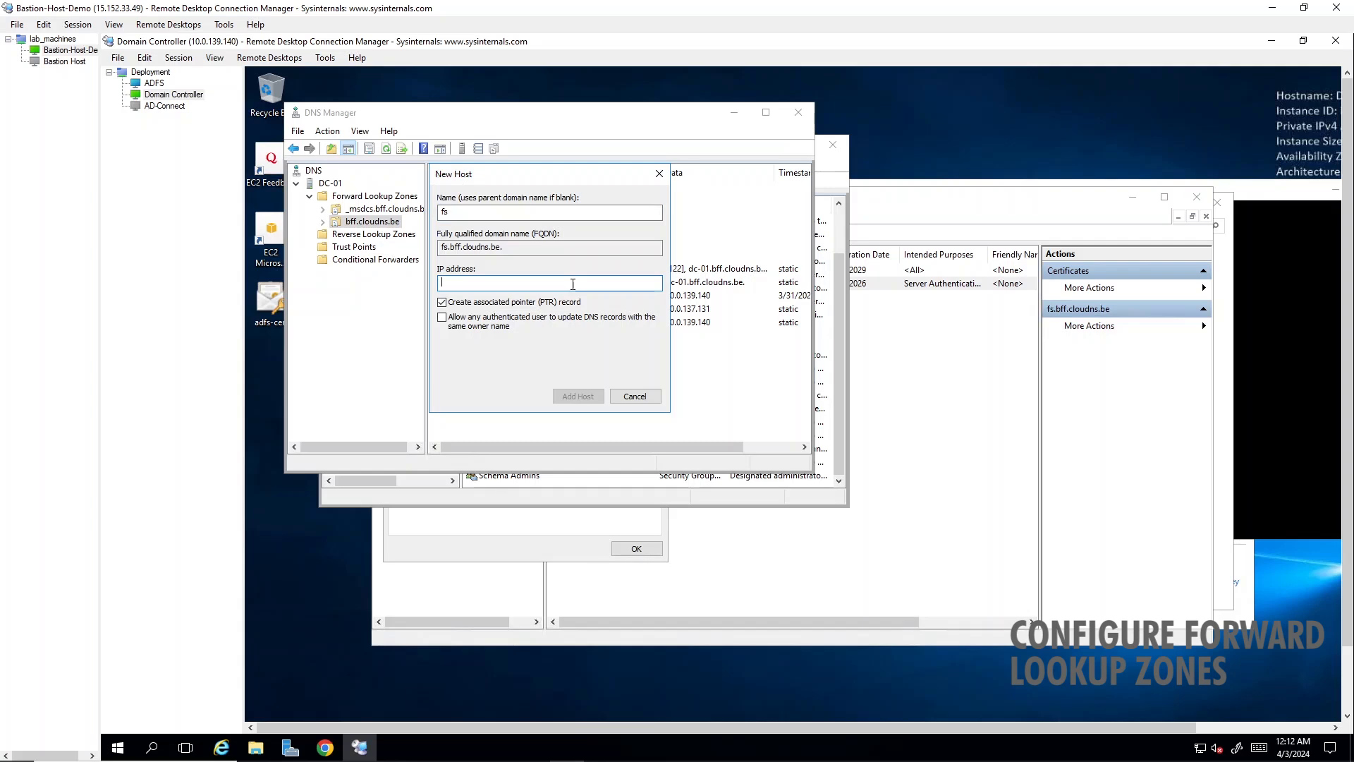
type("10.0.137.131")
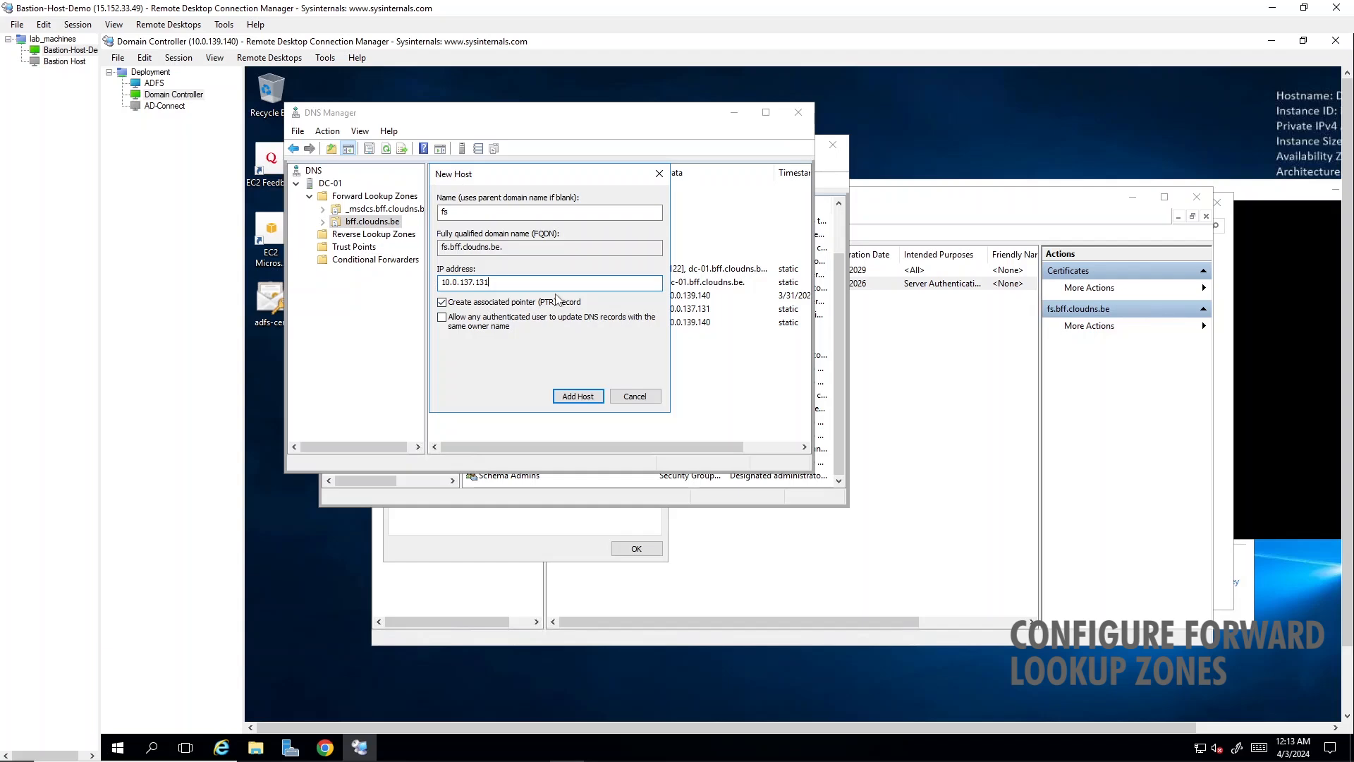
left_click(578, 396)
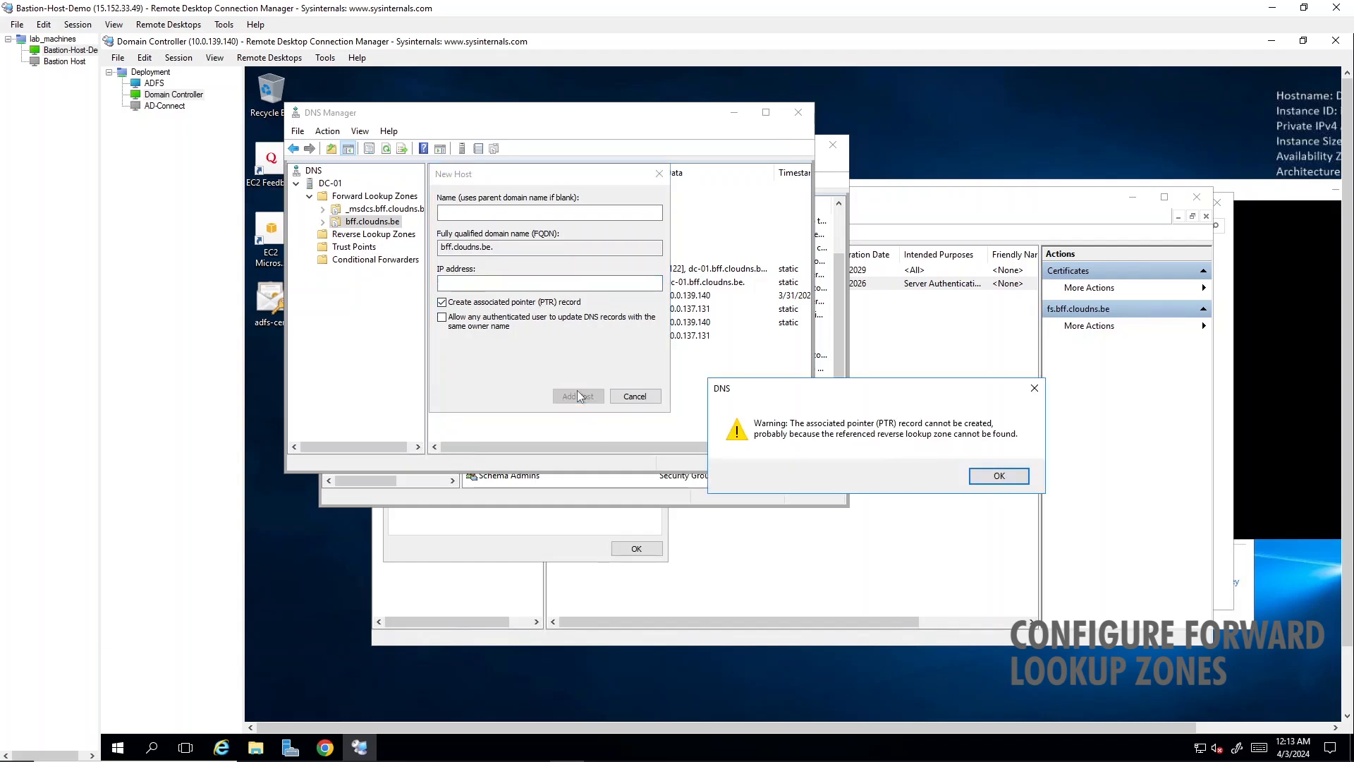
left_click(986, 478)
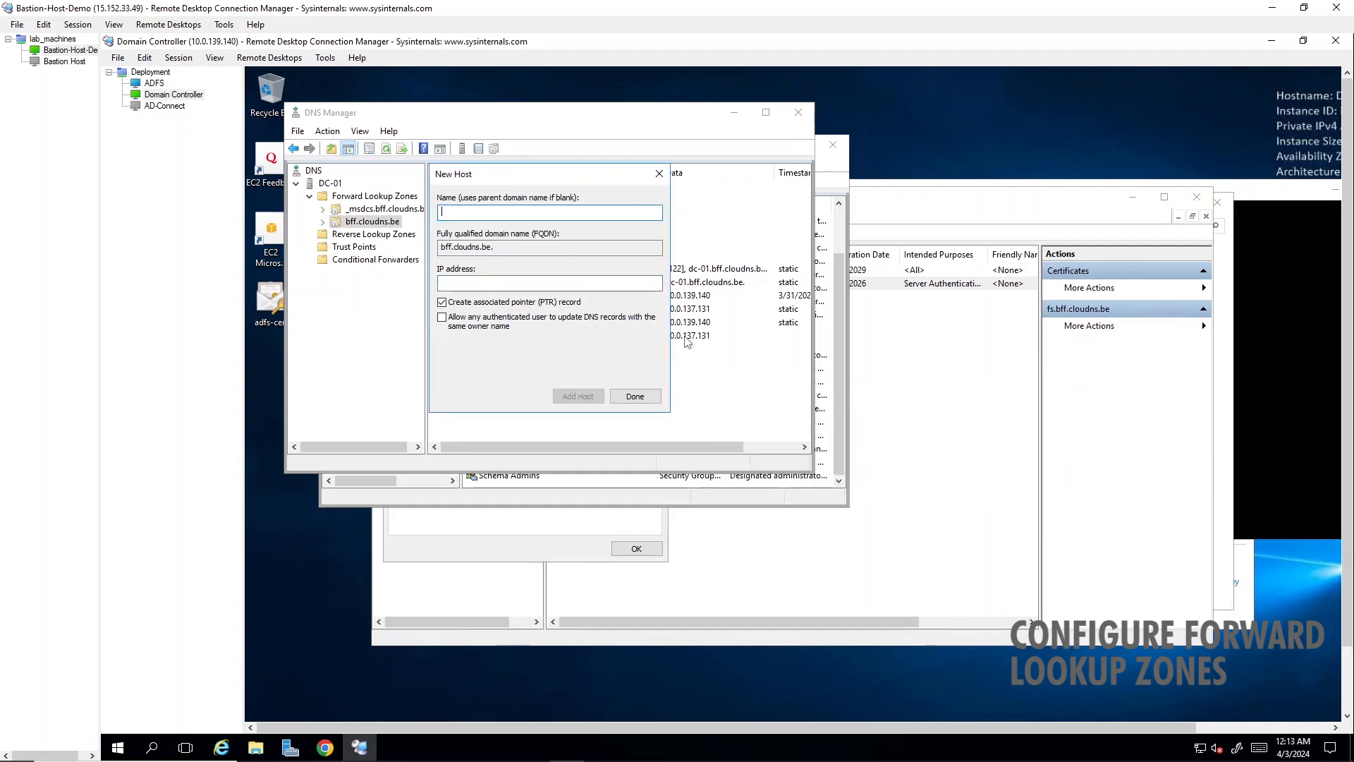
left_click(659, 174)
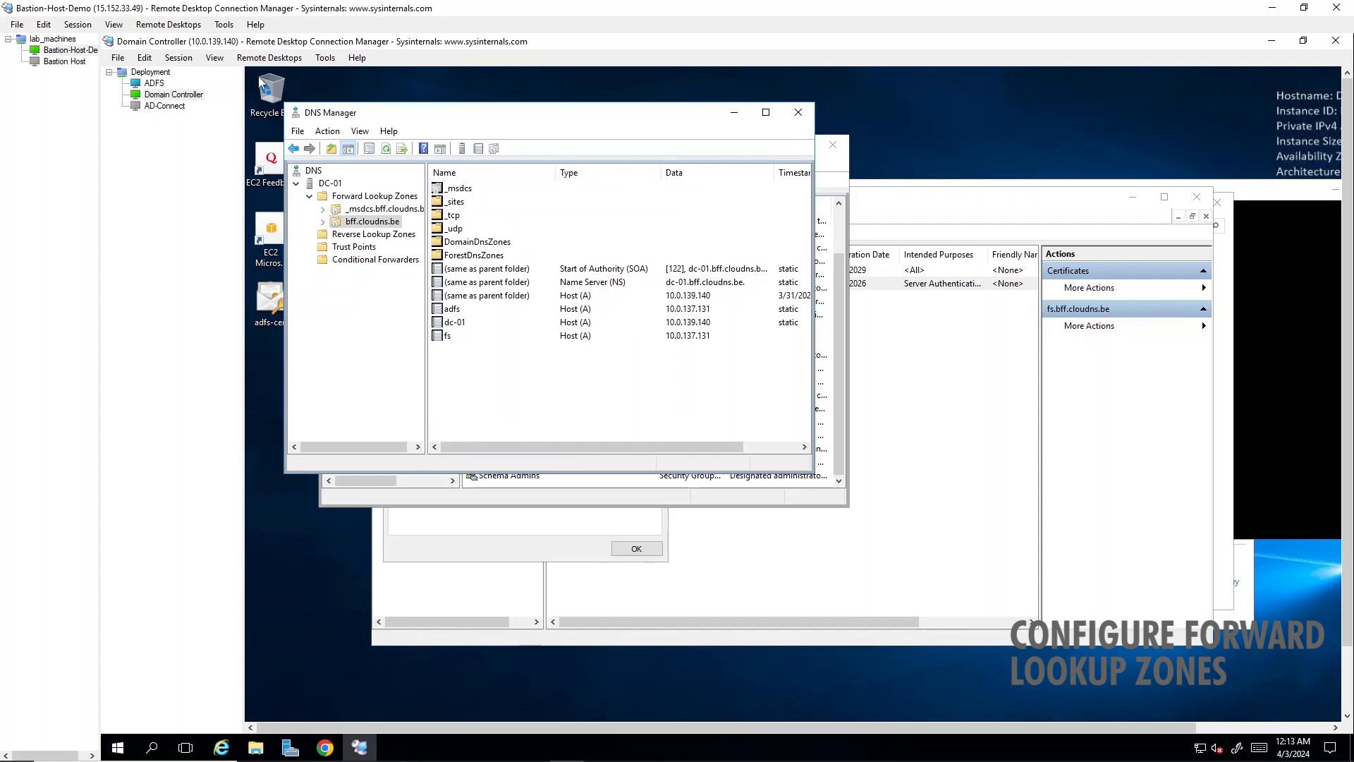
- Return to the ADFS server and open the sign-in form from the IdP-initiated sign-on page
left_click(153, 84)
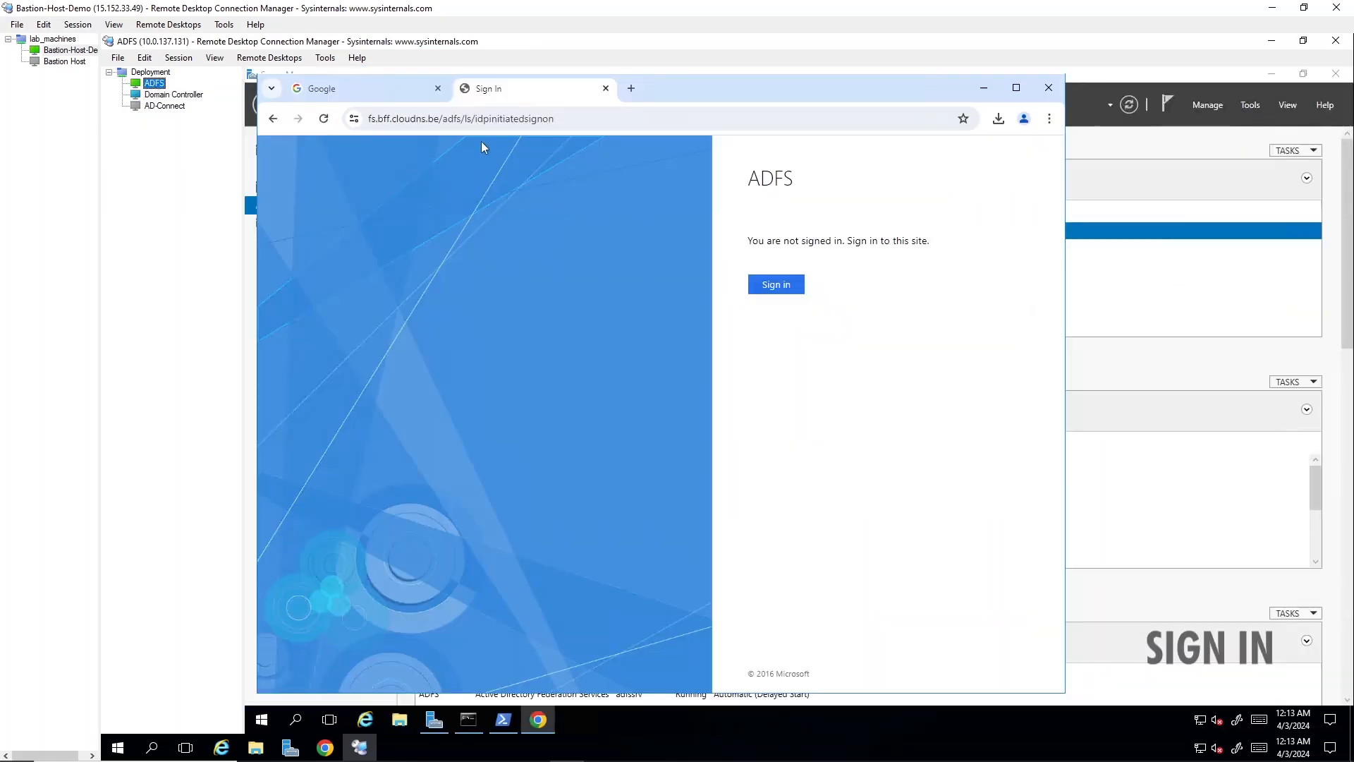
left_click(505, 117)
left_click(778, 294)
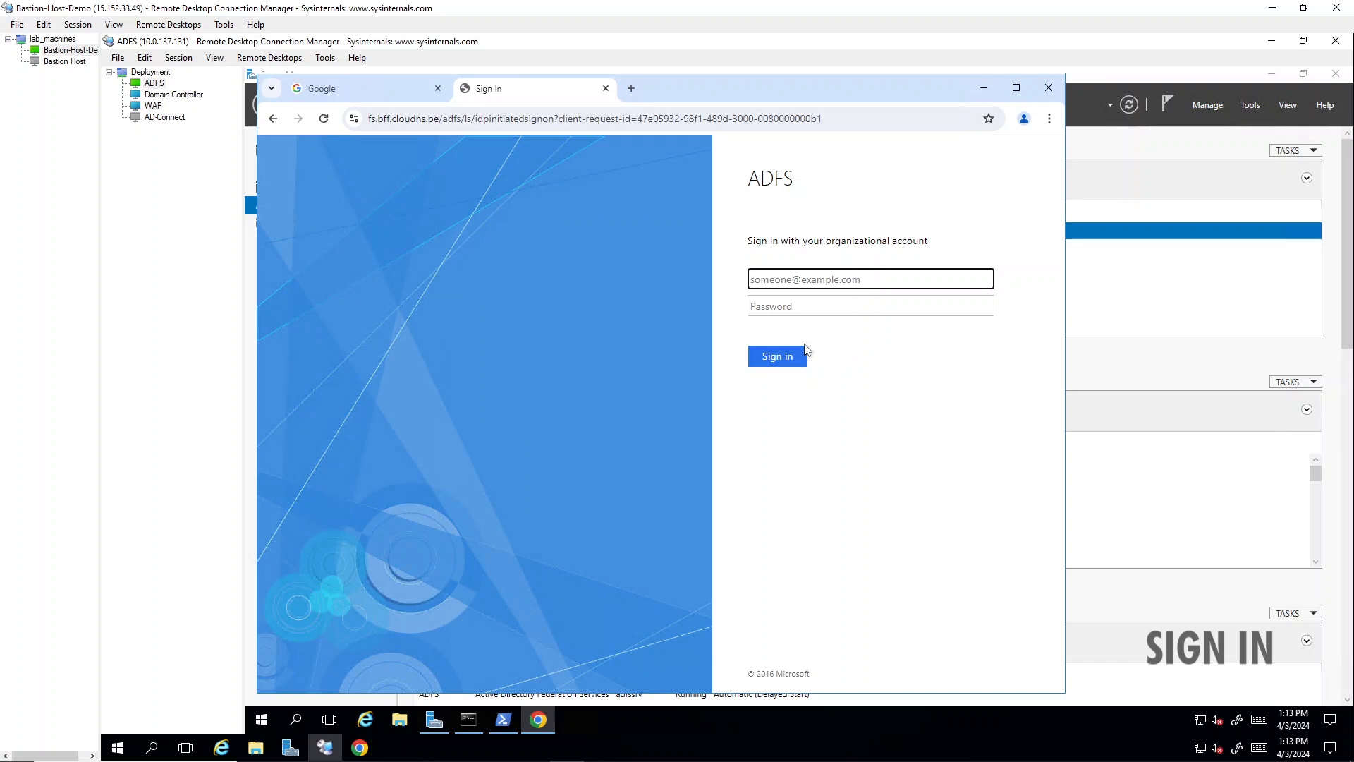
- On the Domain Controller, dismiss the open adfs and bff.cloudns.be properties dialogs and close DNS Manager and Active Directory Users and Computers
left_click(196, 97)
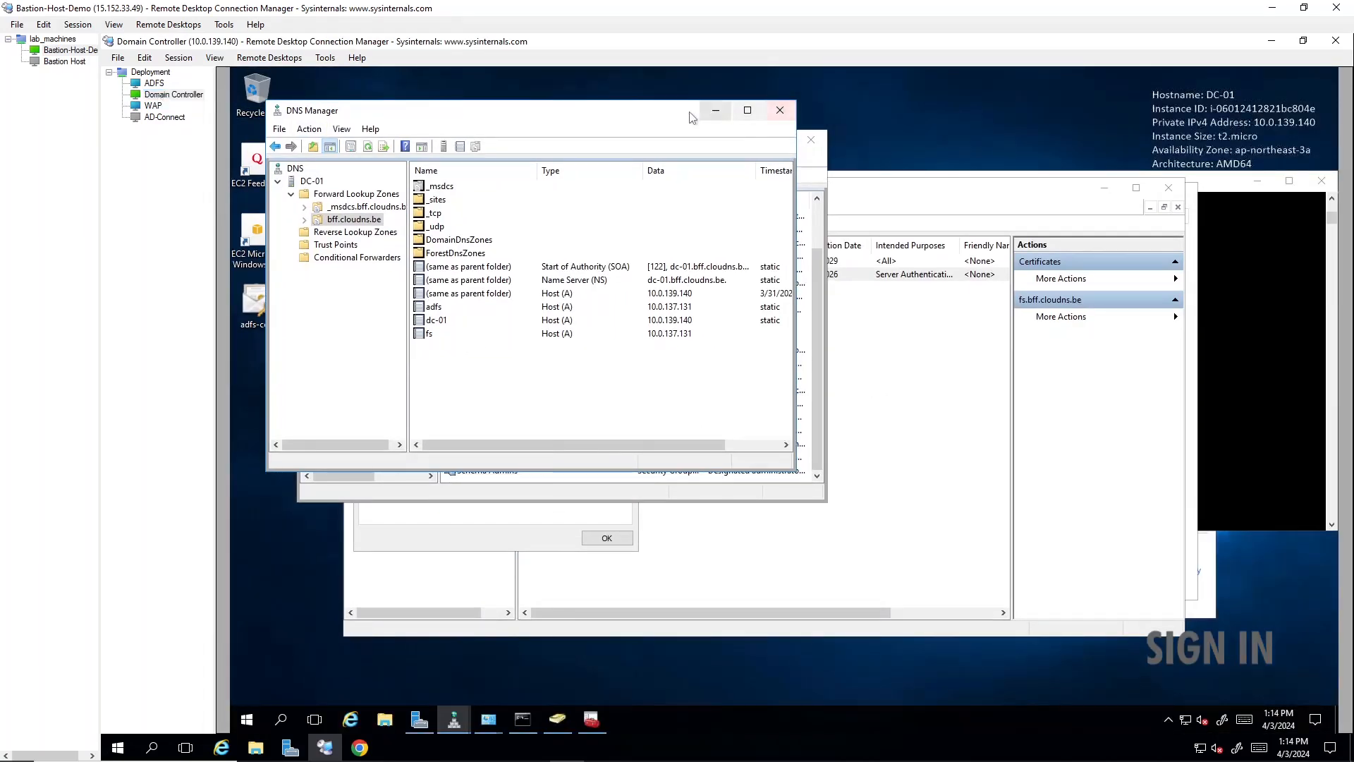
left_click(780, 110)
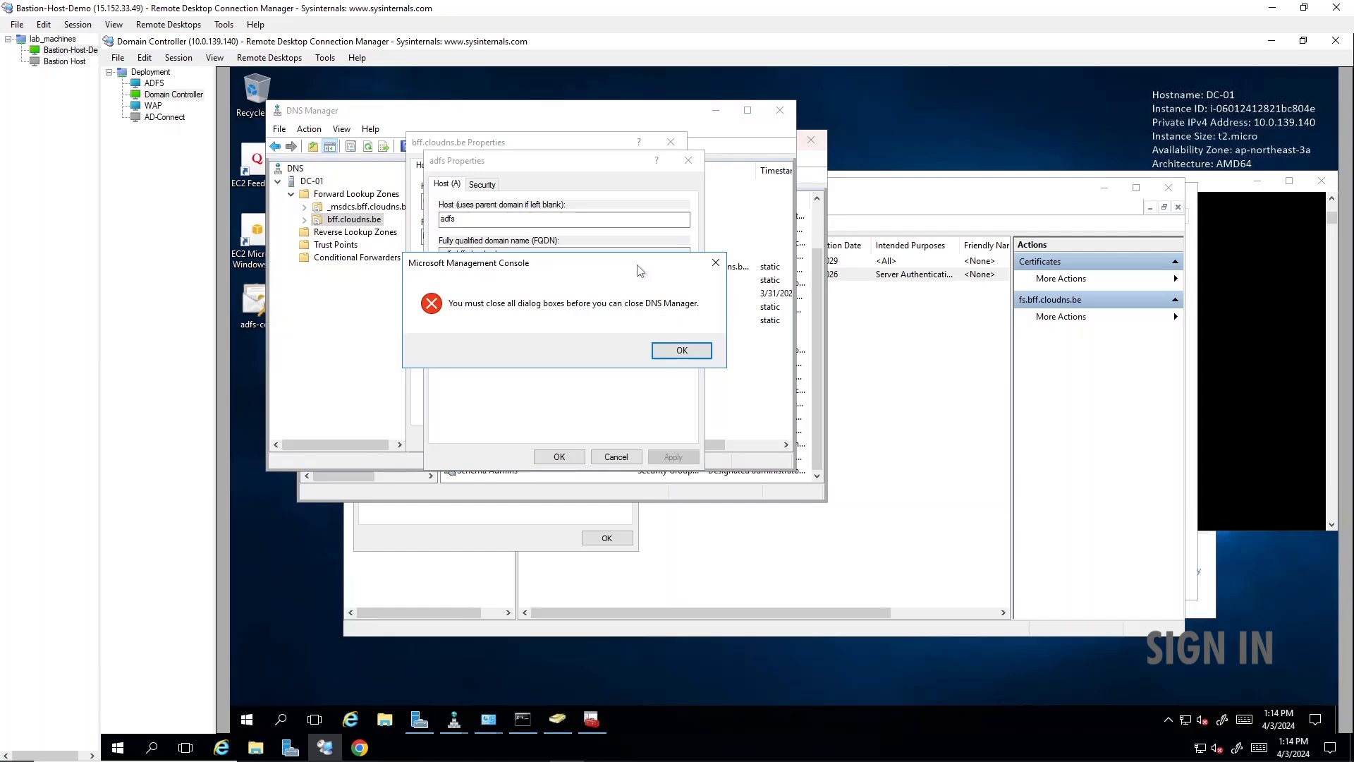
left_click(665, 349)
left_click(617, 457)
left_click(671, 142)
left_click(811, 140)
left_click(780, 110)
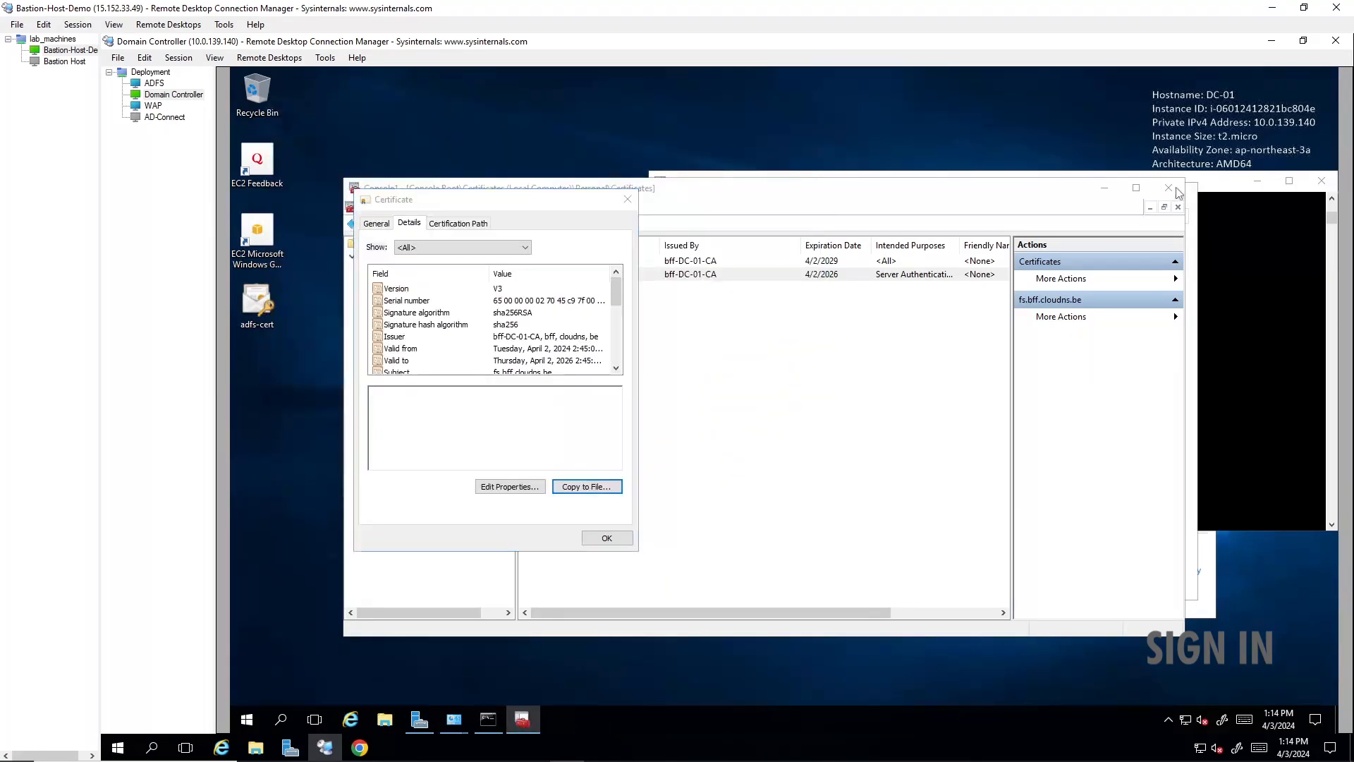
- Close the certificates console, saving it to the desktop as Console1, and close the remaining windows including Network and Sharing Center
left_click(1175, 189)
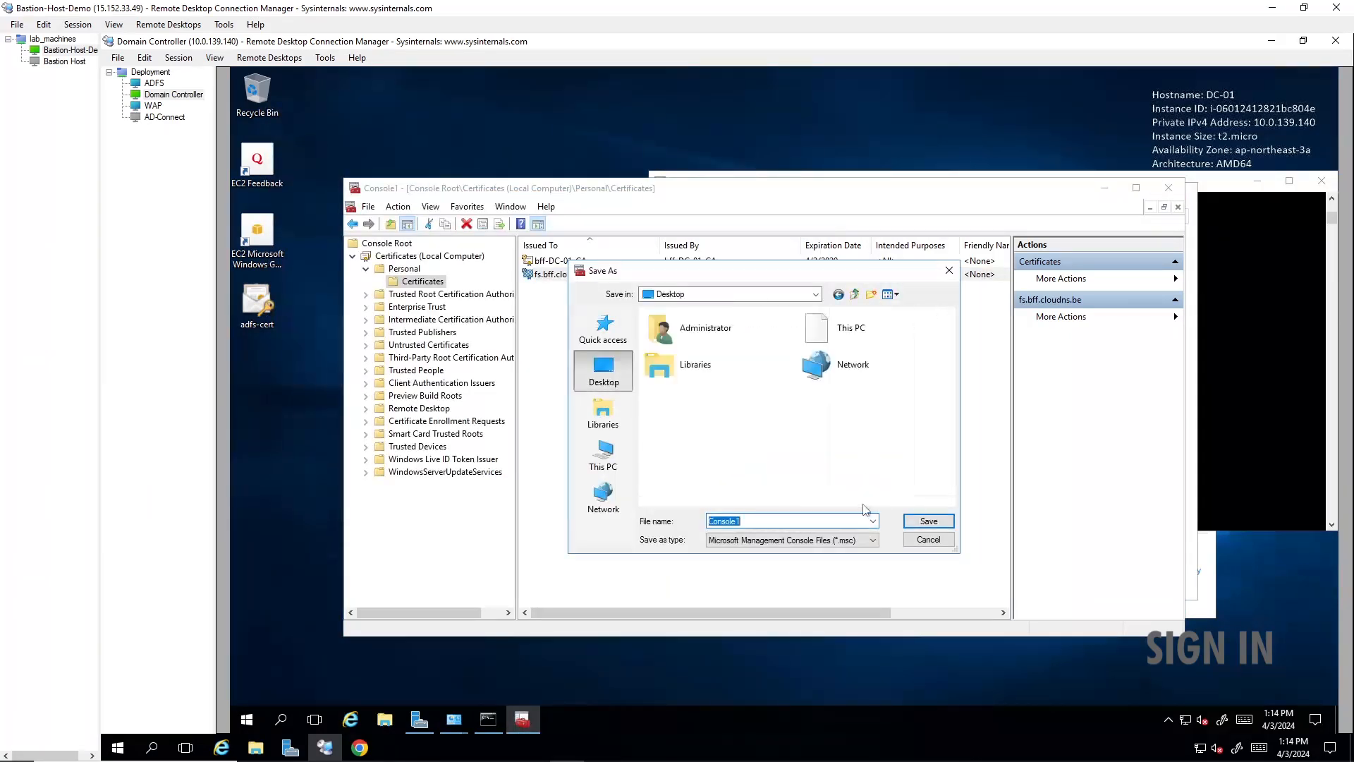
left_click(927, 521)
left_click(1182, 192)
left_click(1322, 181)
left_click(1199, 211)
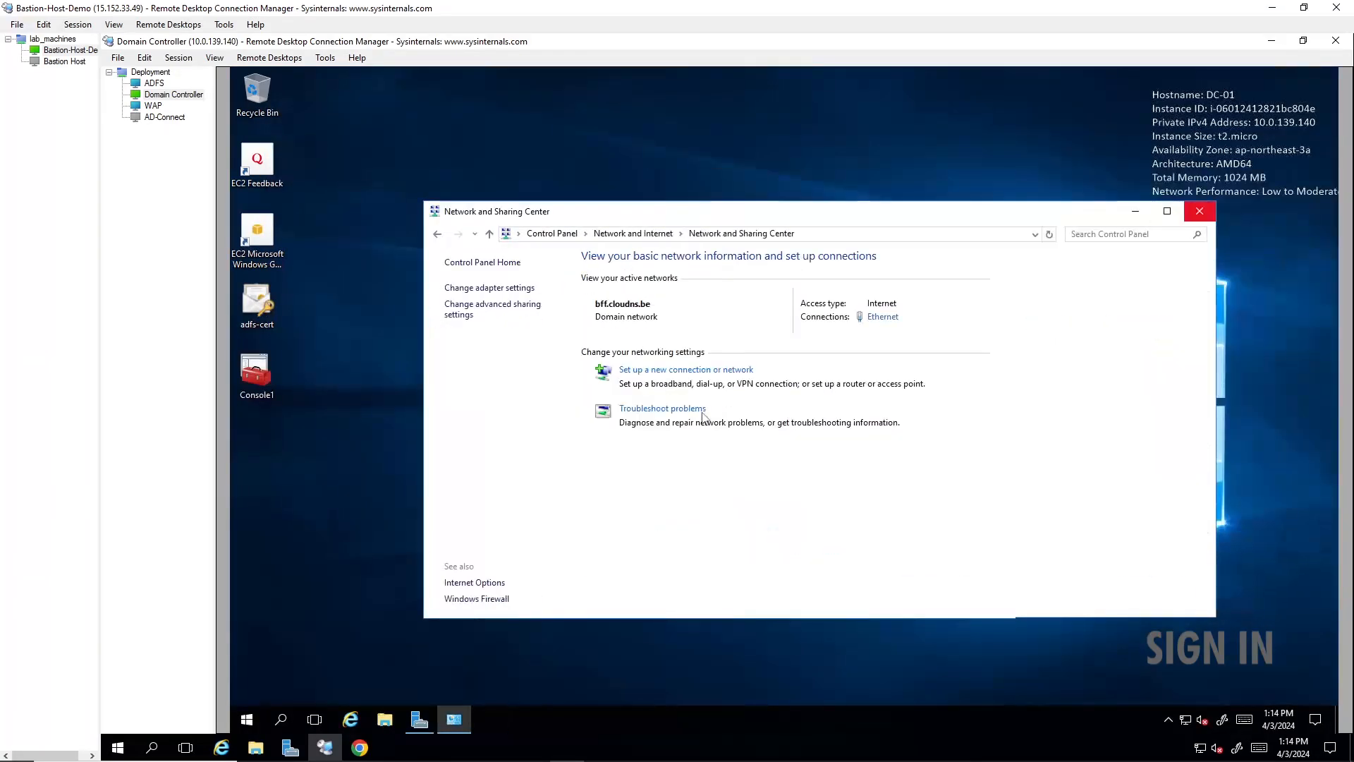
left_click(1194, 213)
- Open Active Directory Users and Computers from Server Manager and create an organizational unit named Synced Users under bff.cloudns.be
left_click(415, 717)
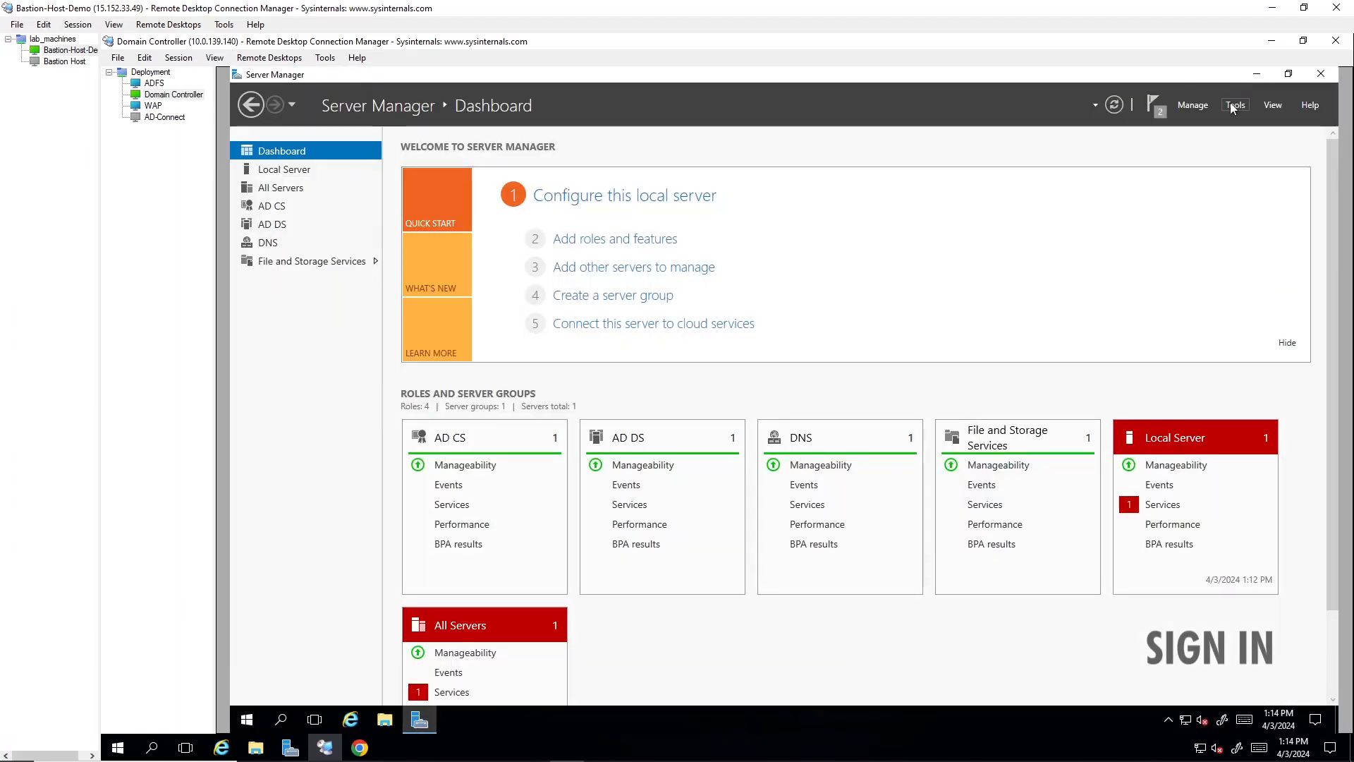
left_click(1235, 106)
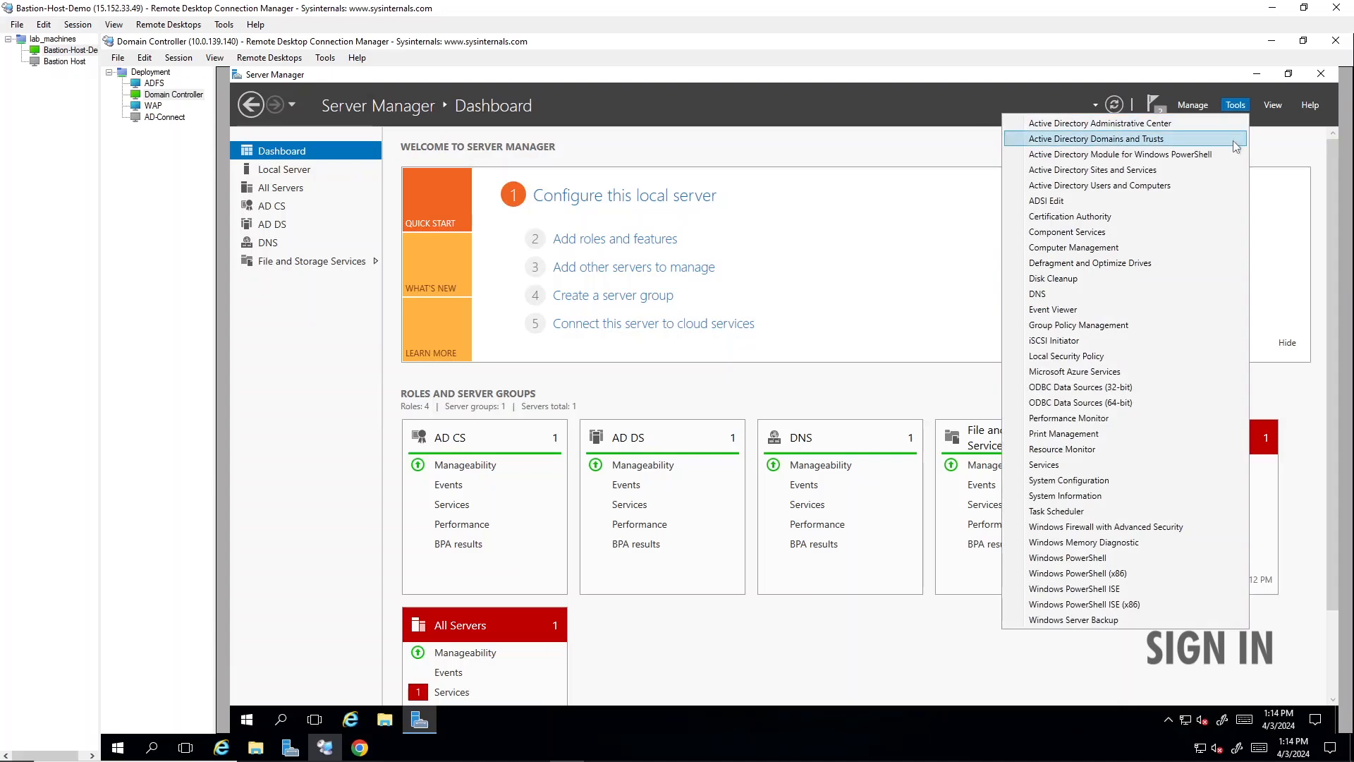
left_click(1169, 189)
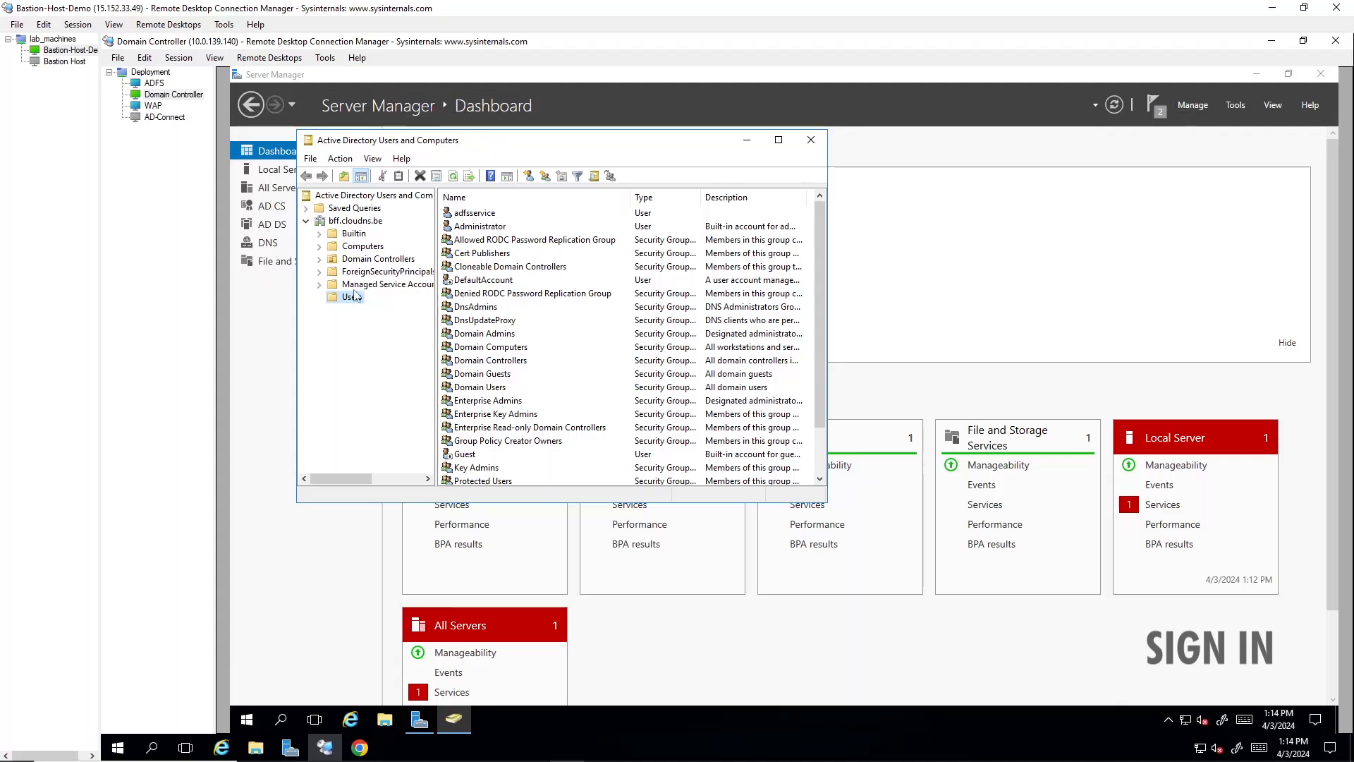
left_click(344, 221)
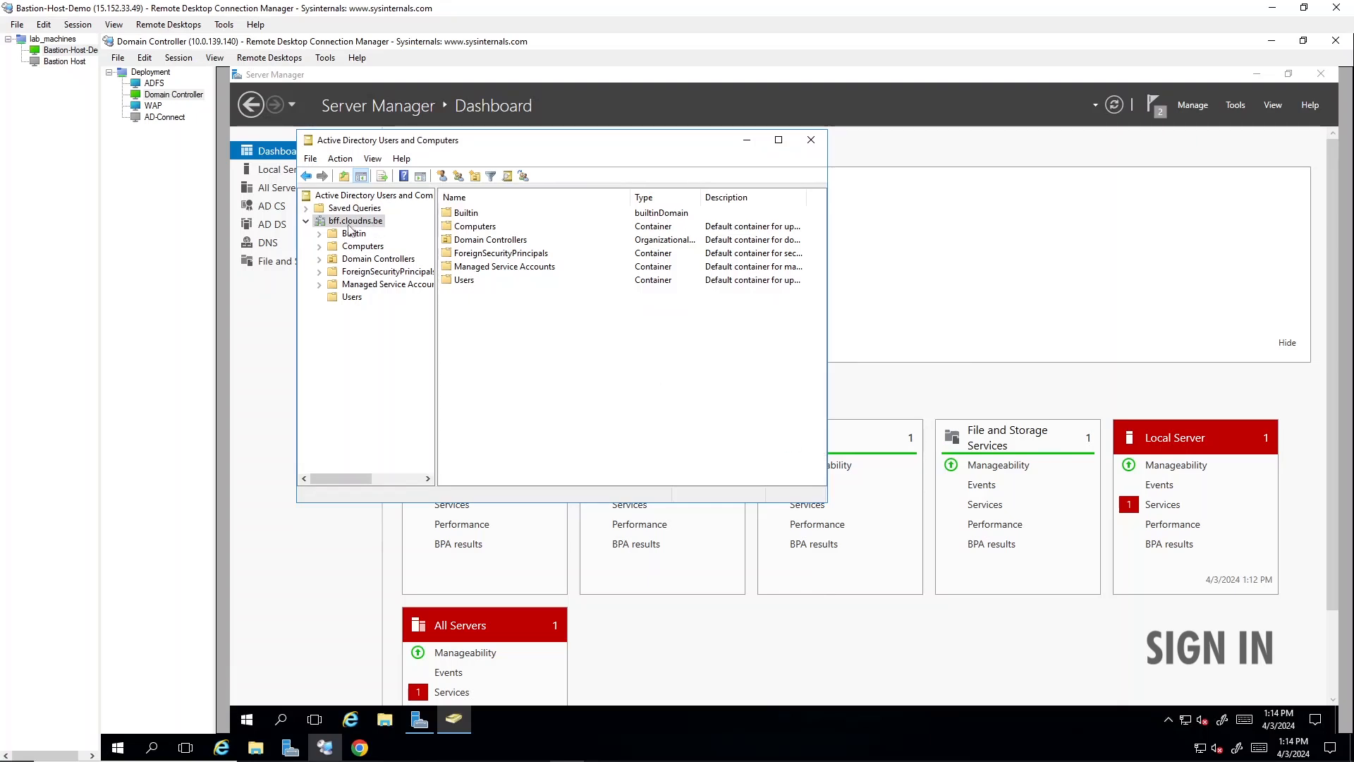
right_click(350, 220)
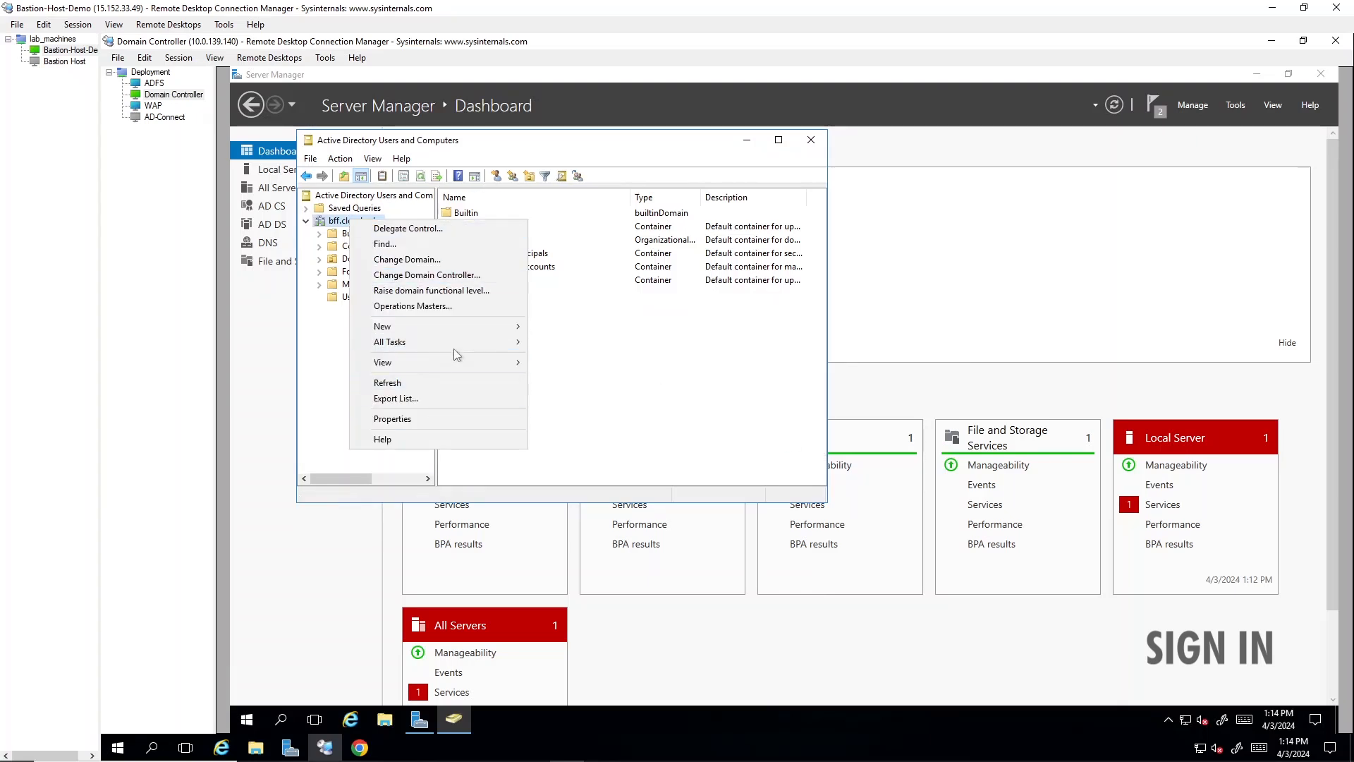
mouse_move(468, 328)
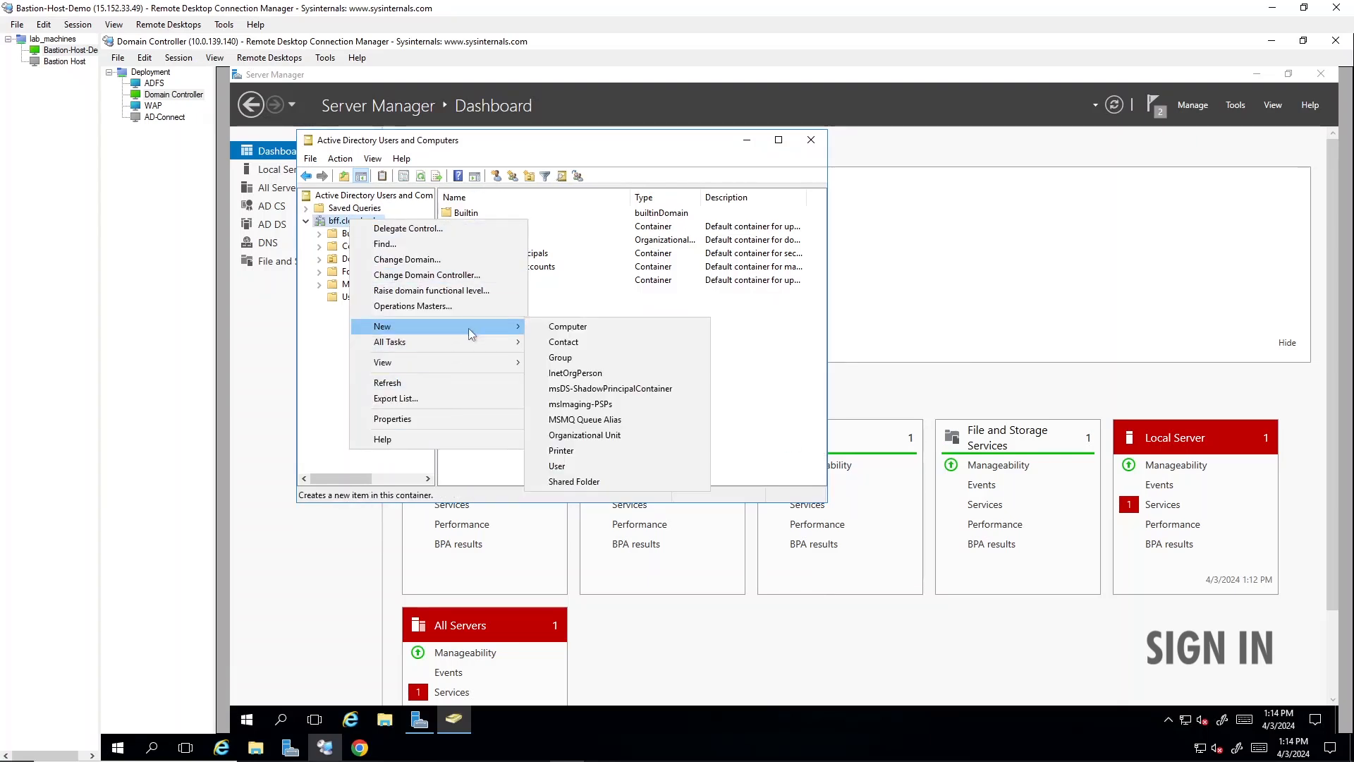
left_click(633, 430)
type("ced Users")
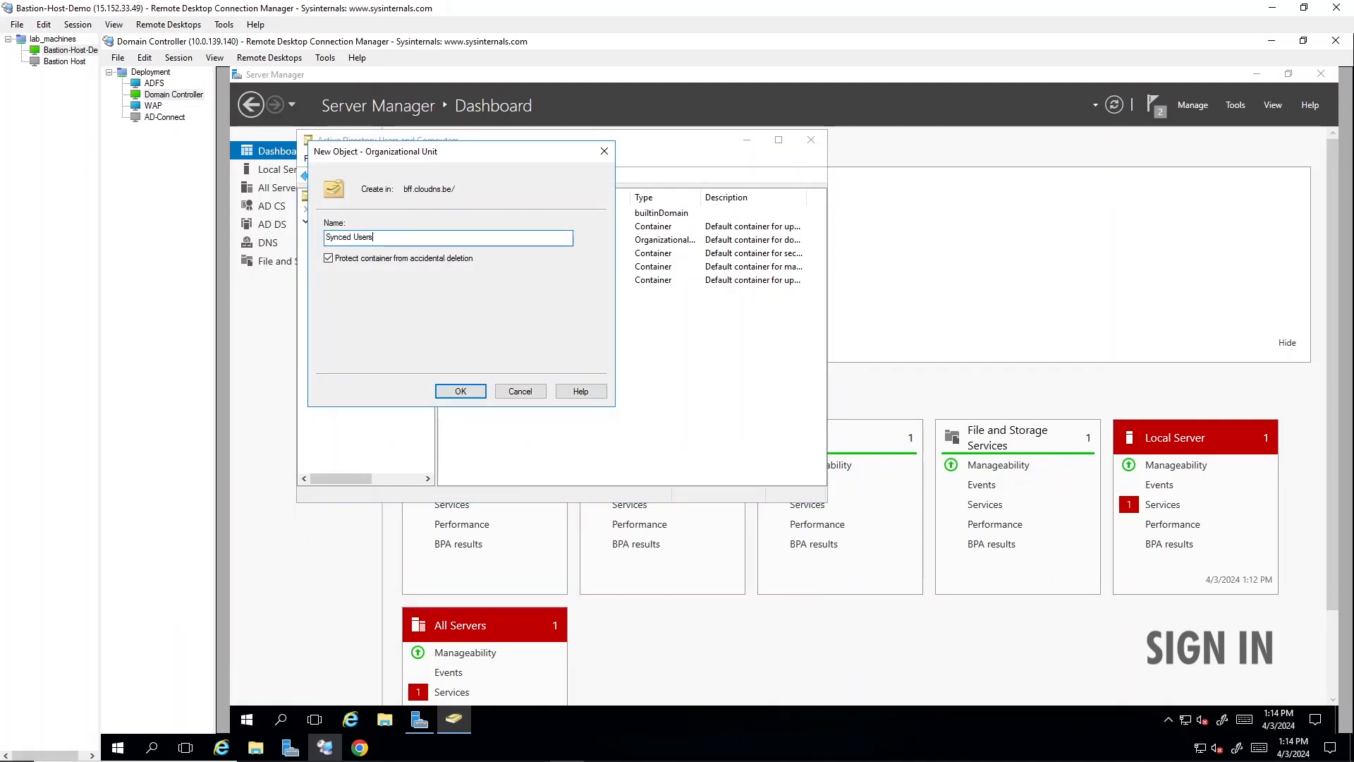
key("Return")
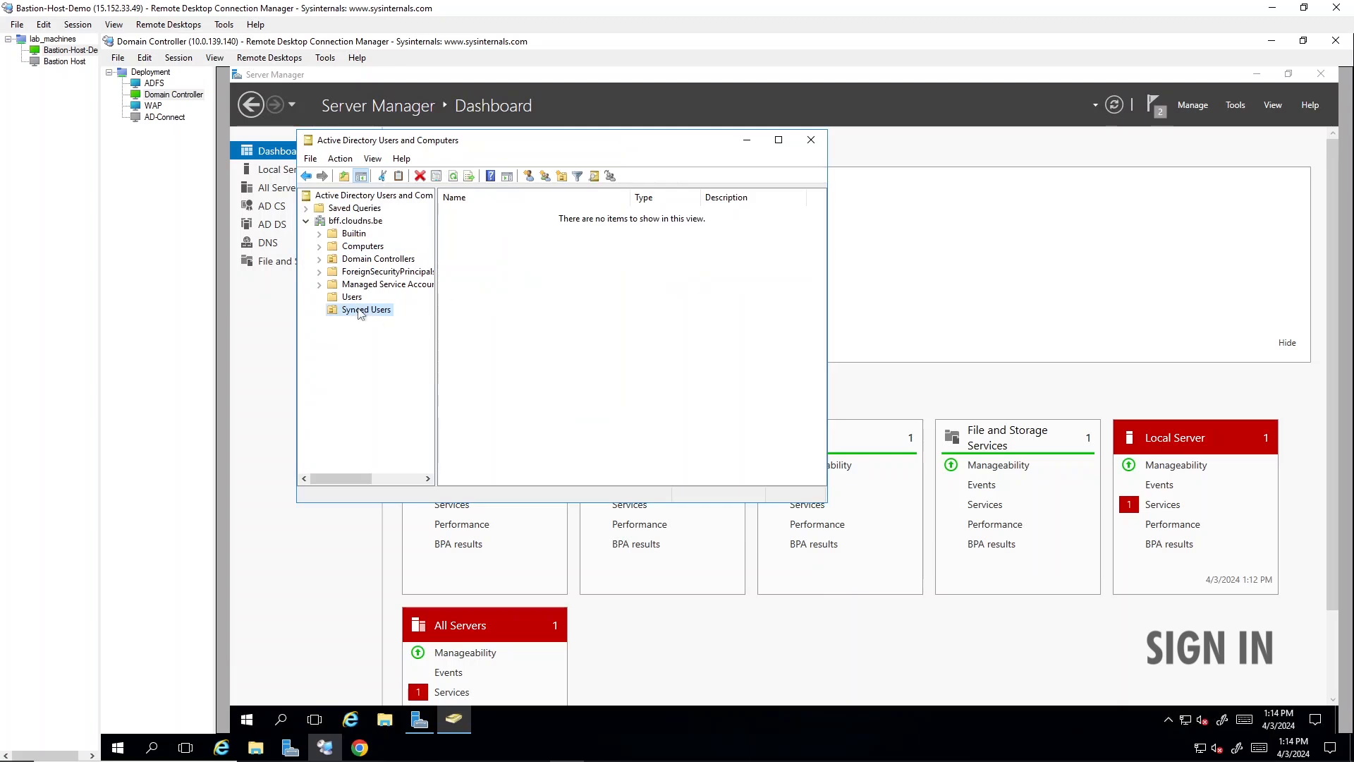
- Start a new user in the Synced Users unit with first name user1 and logon name user1 in the bff.cloudns.be domain
right_click(360, 314)
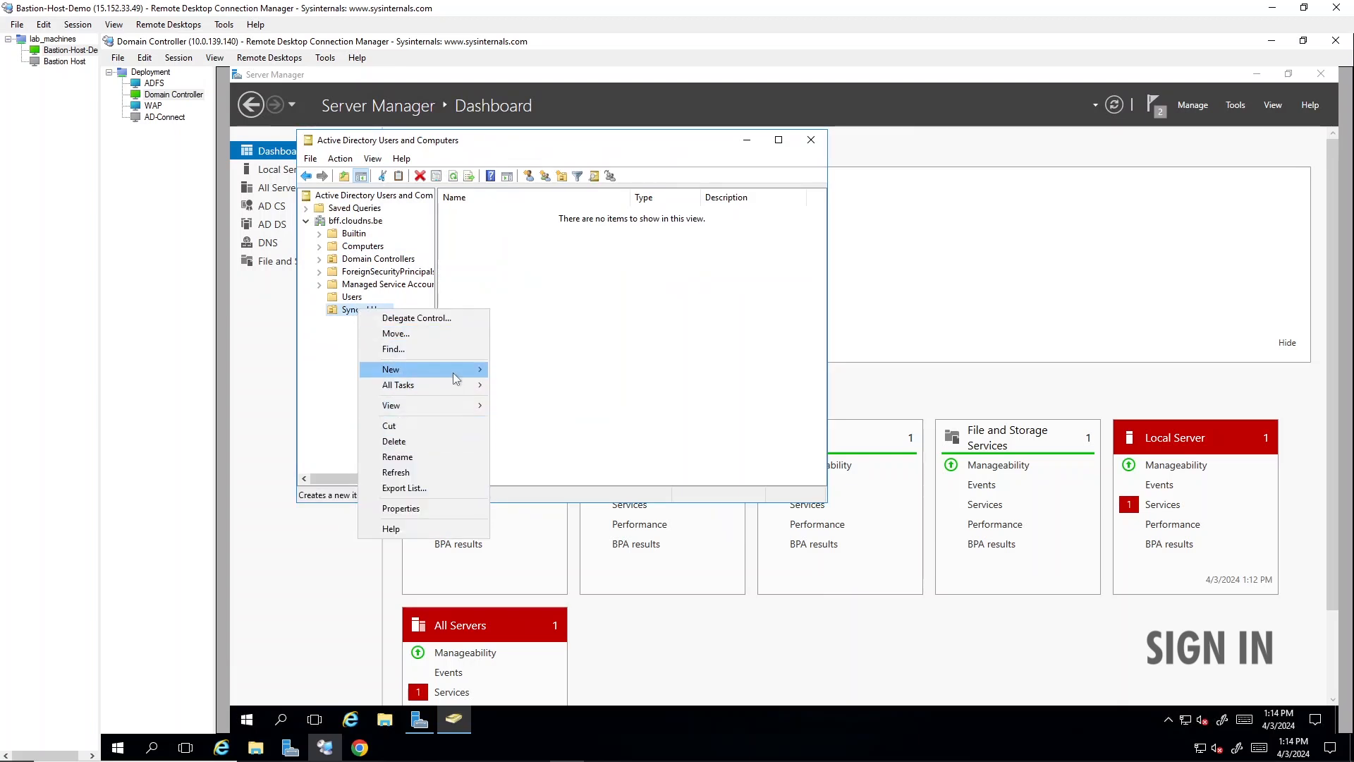
mouse_move(456, 377)
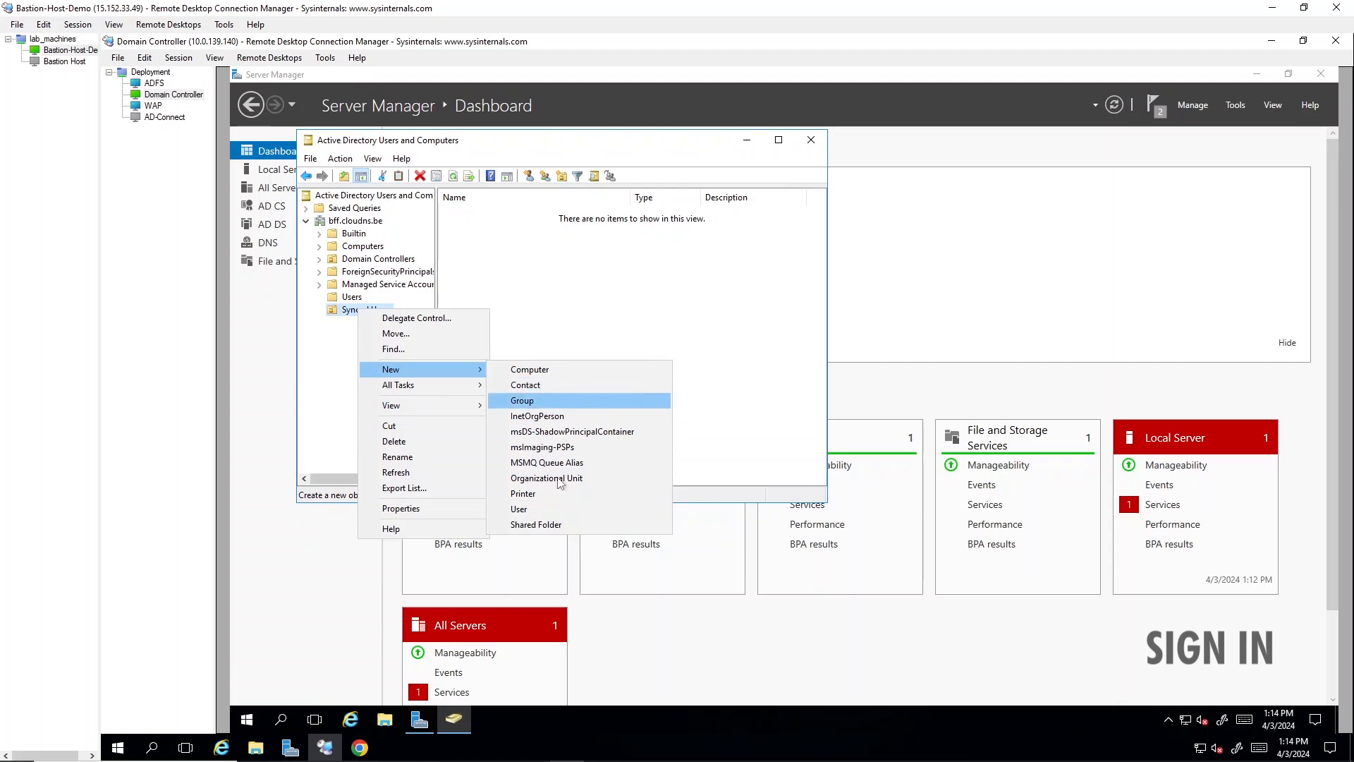
left_click(547, 509)
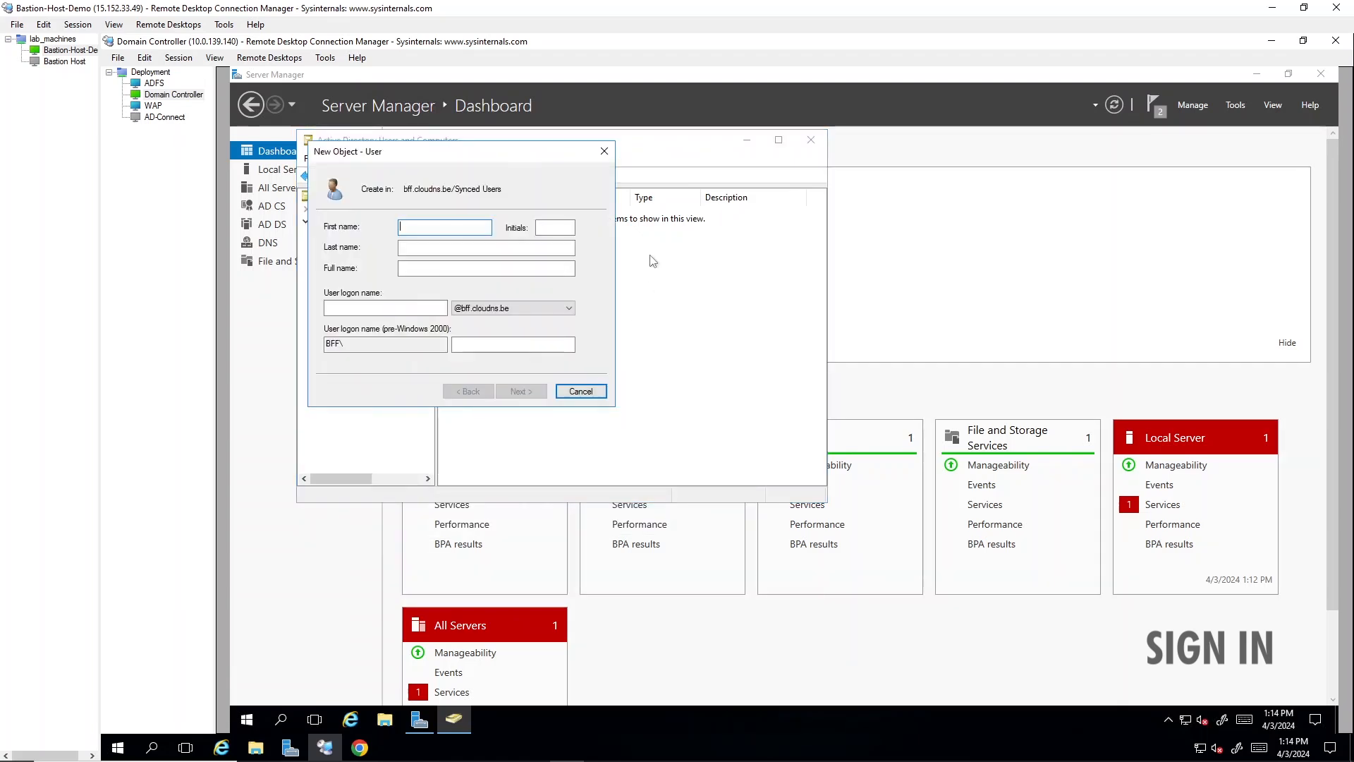
type("user1")
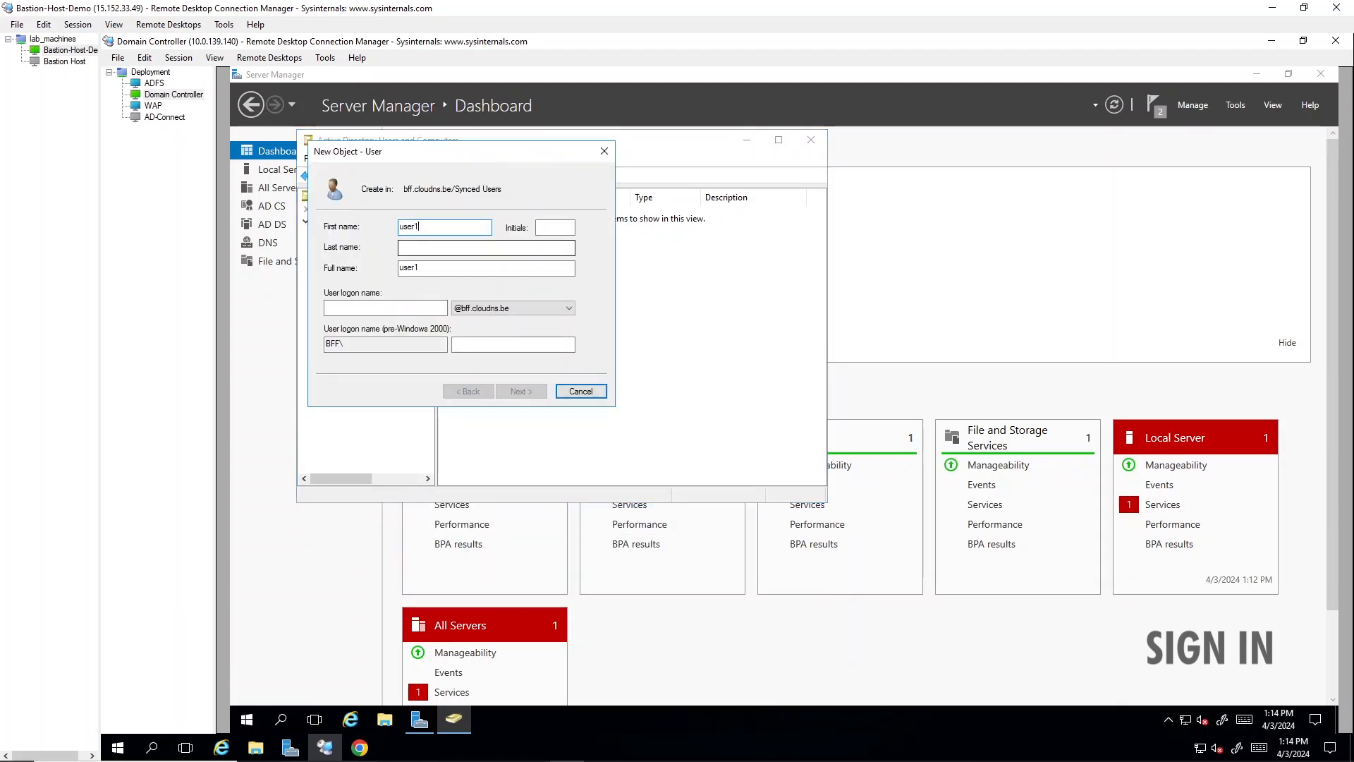
left_click(417, 307)
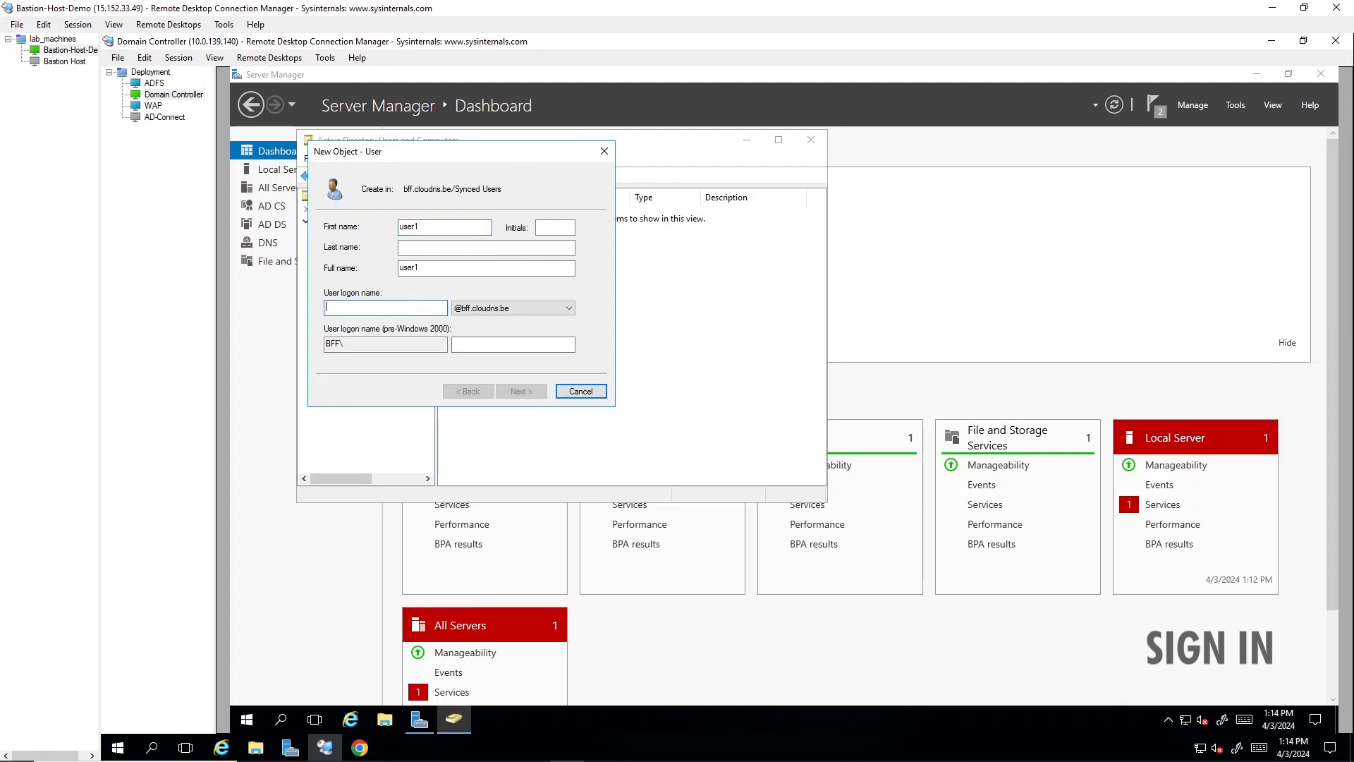
type("user1")
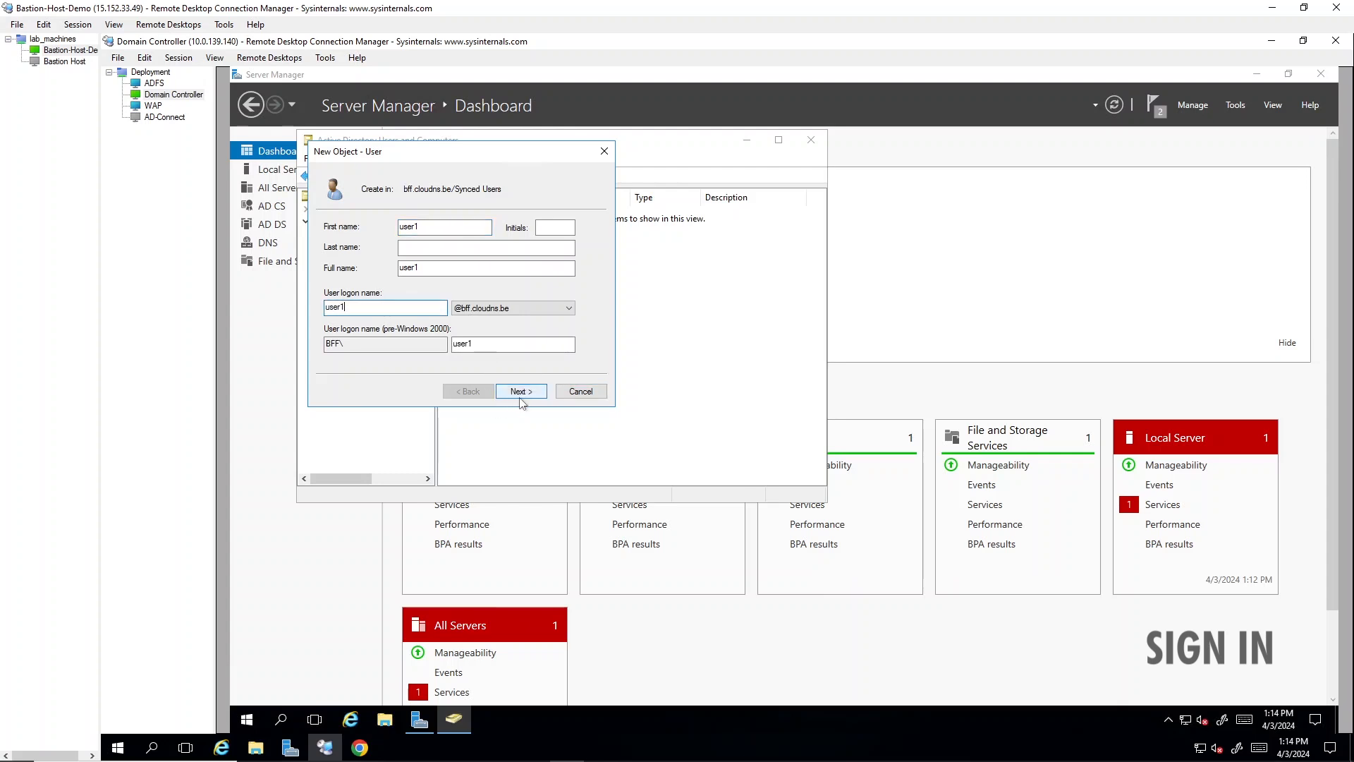
left_click(520, 392)
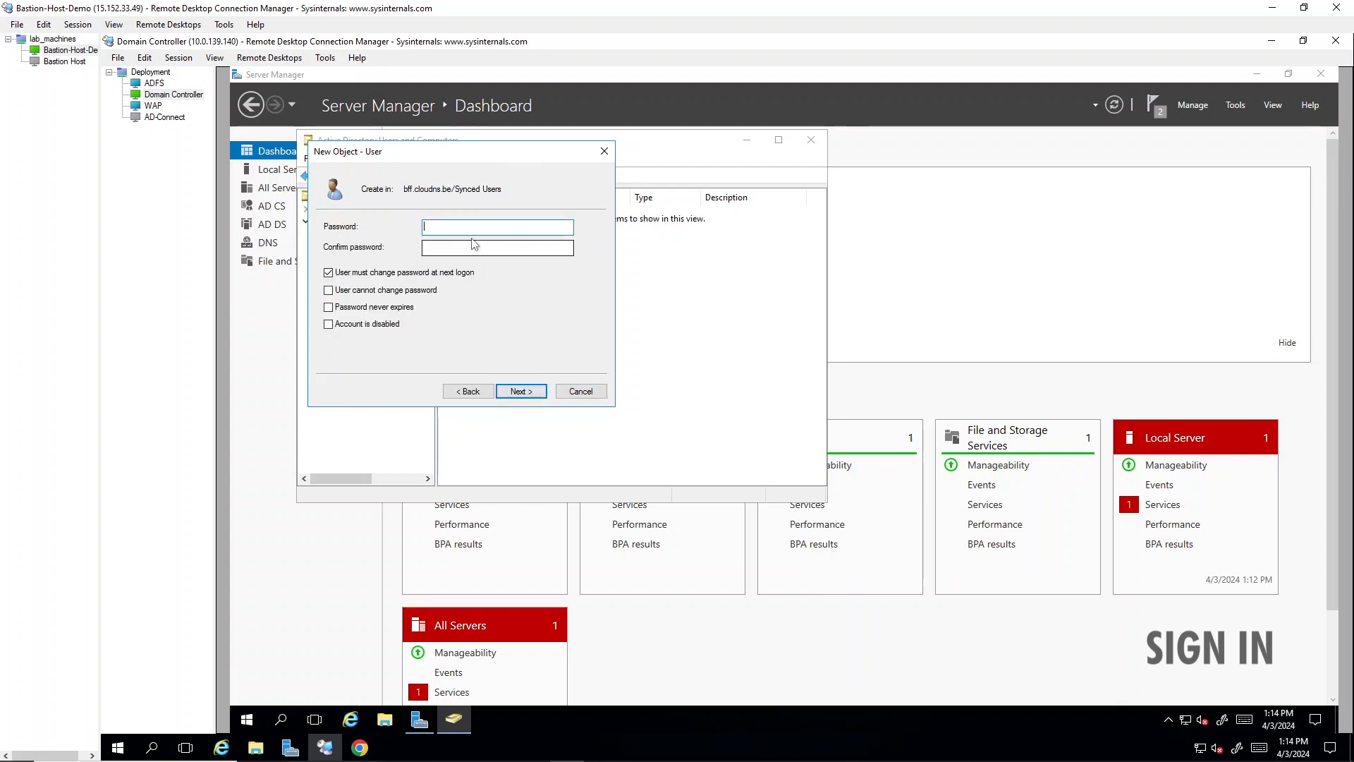
- Enter and confirm user1's password, turn off the required password change at next logon, and finish creating the account
type("P@s")
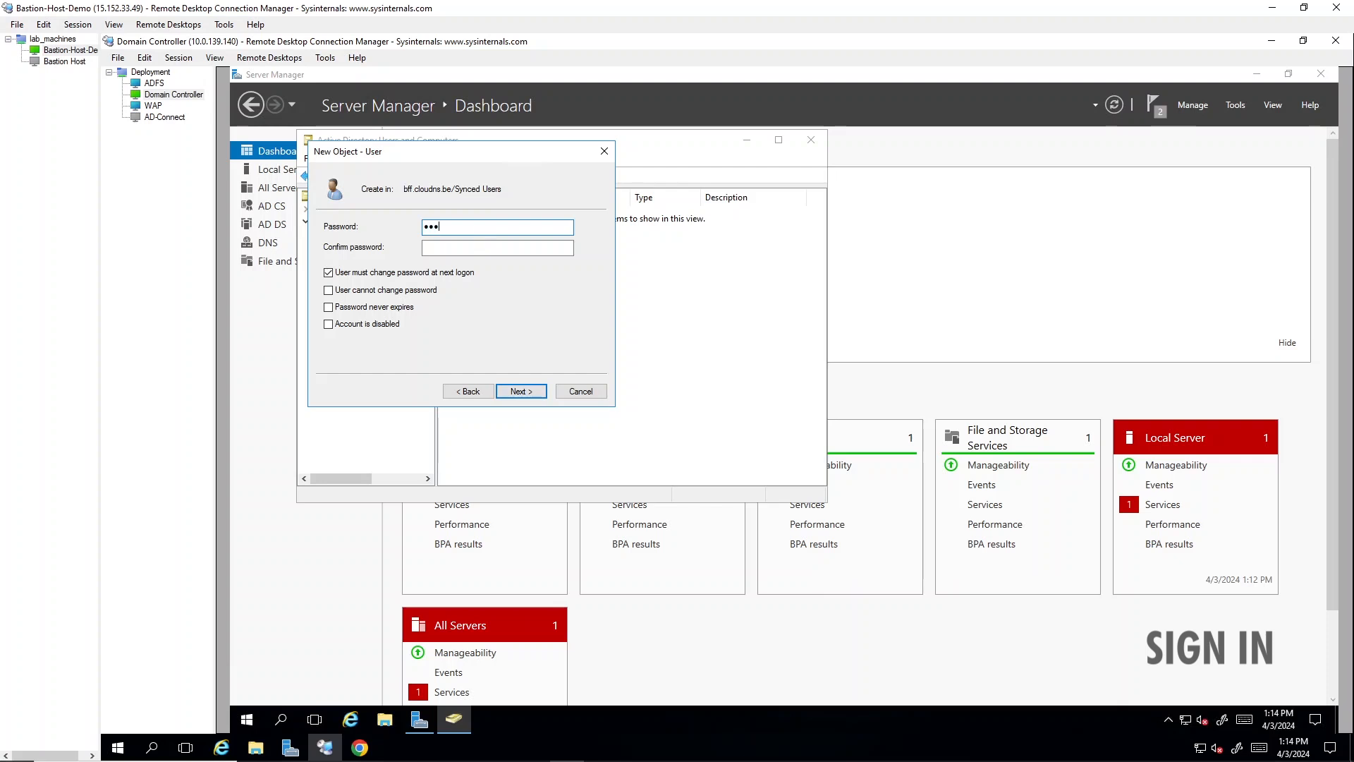
type("sw0rd!")
key("Tab")
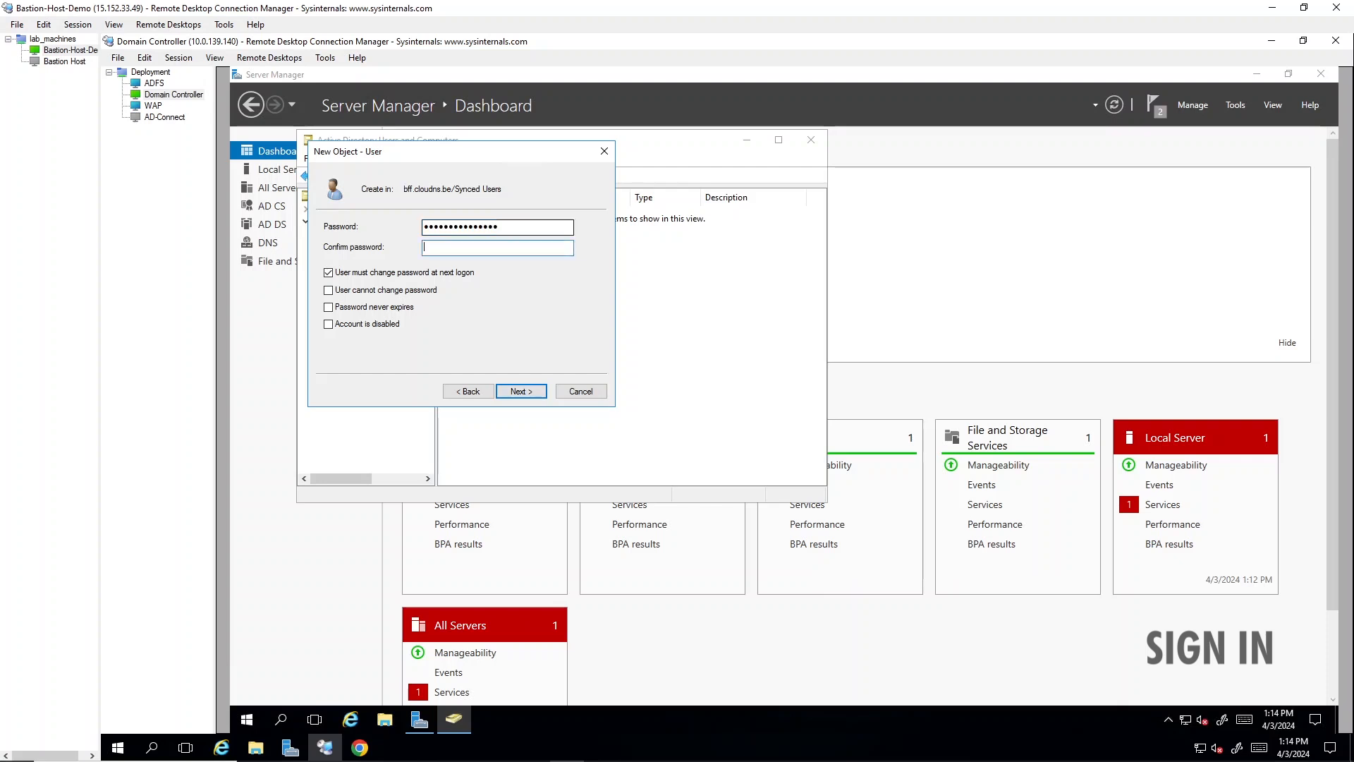
type("P@ssw0rd")
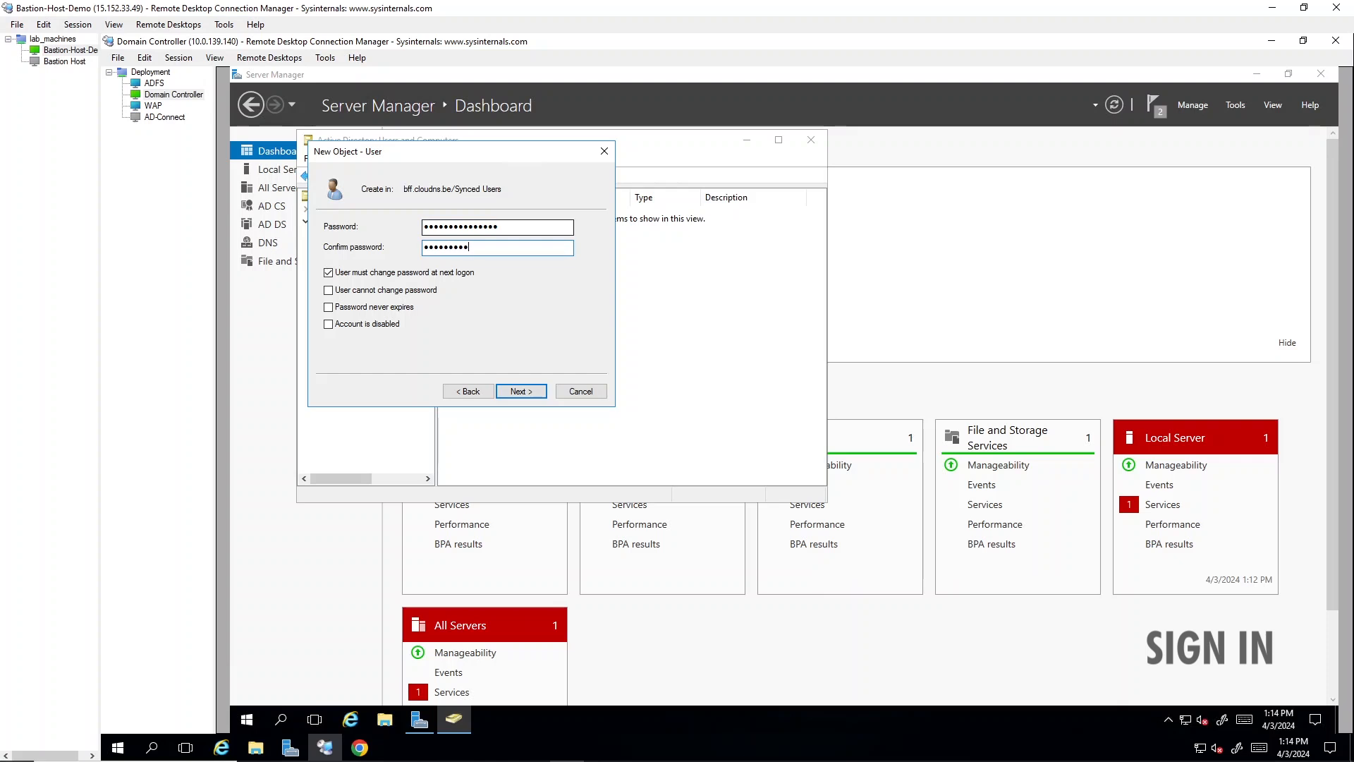
type("12345!")
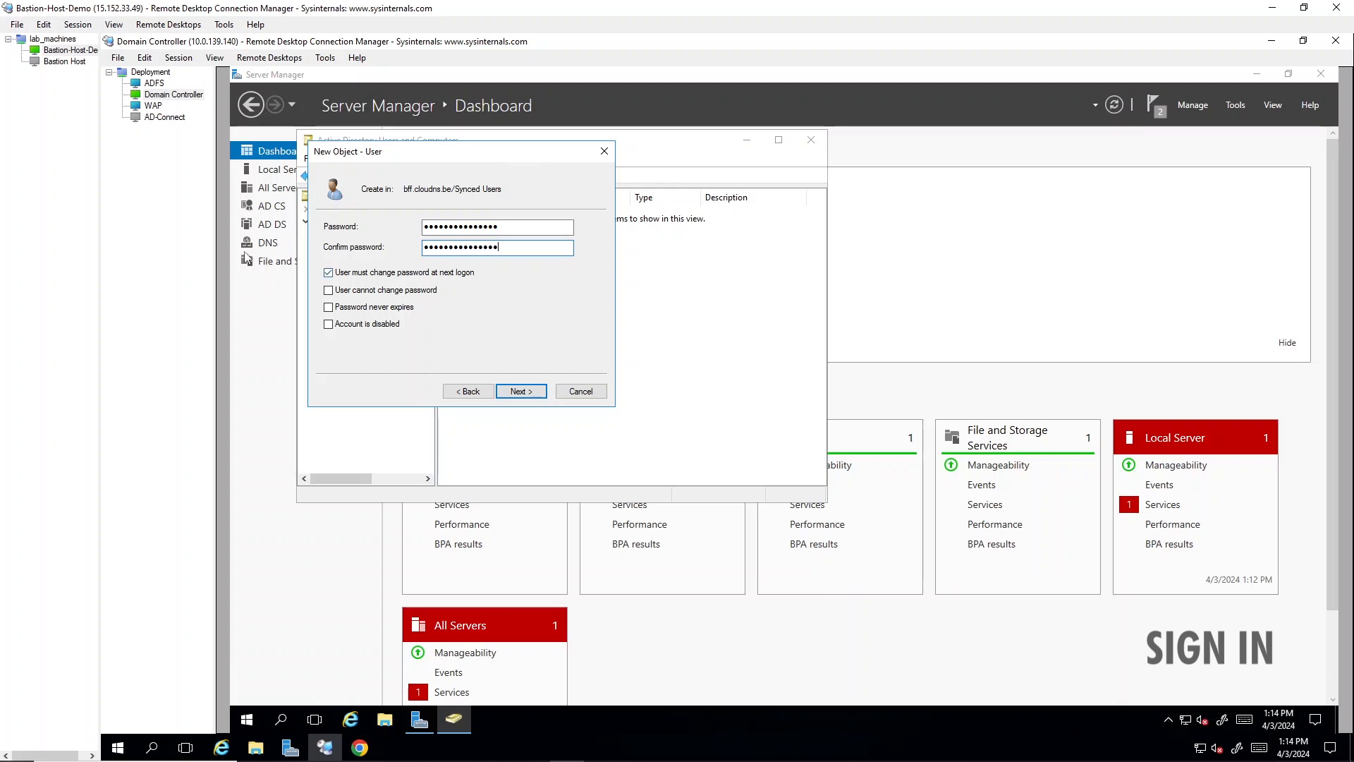
left_click(345, 273)
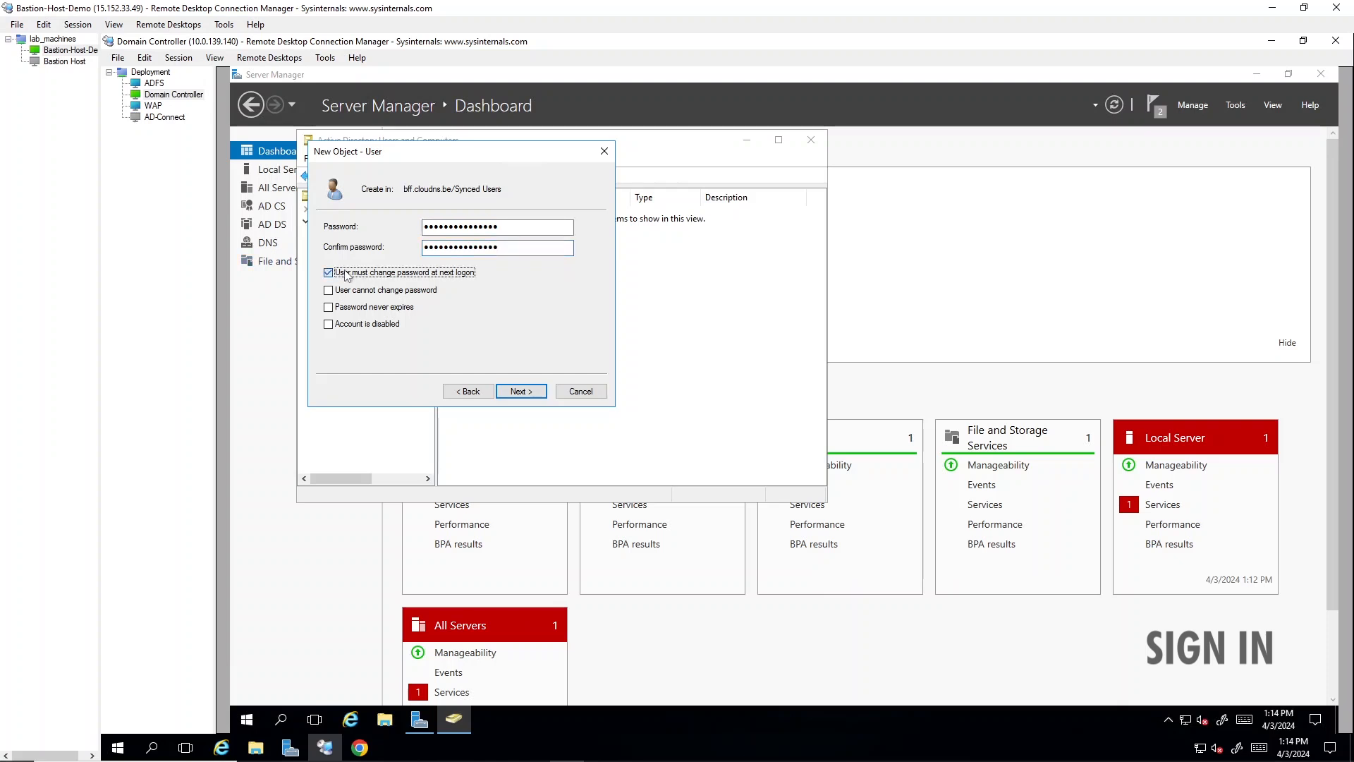
left_click(533, 394)
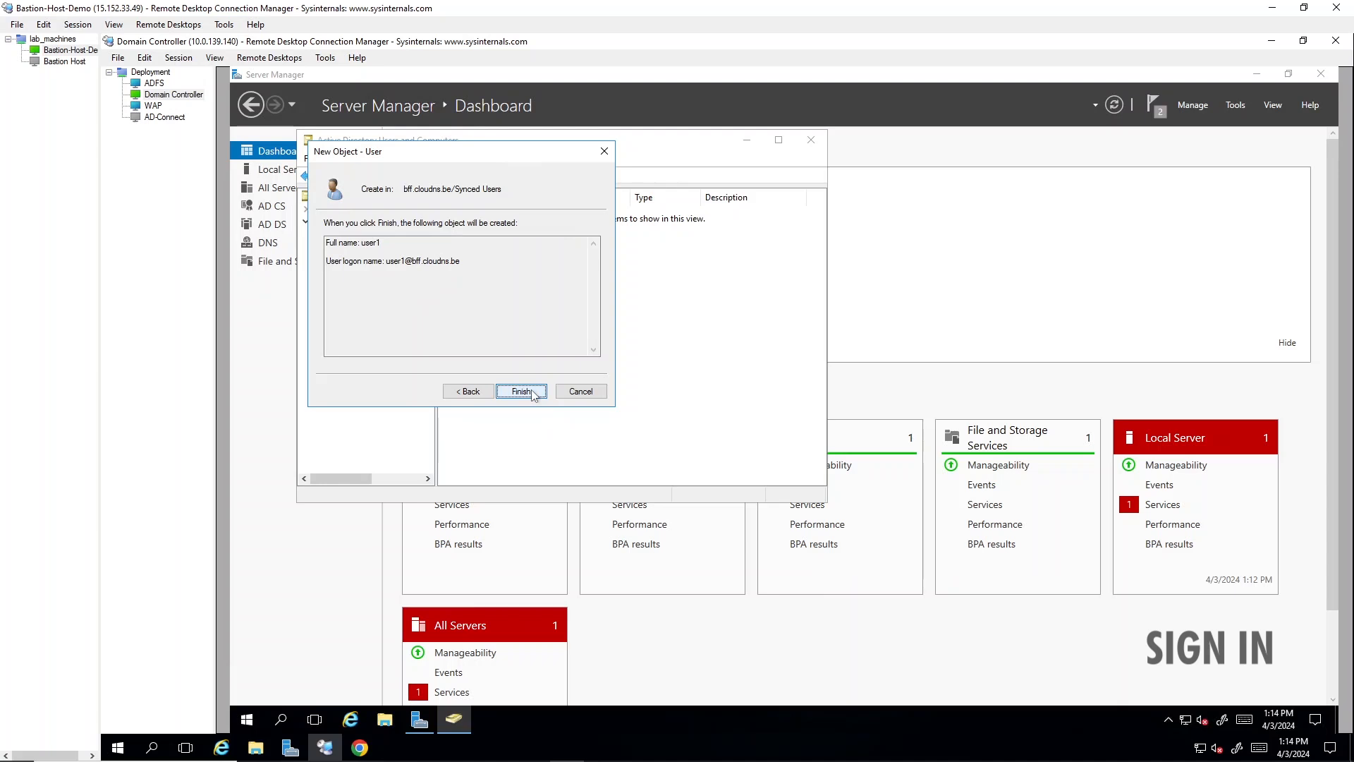
left_click(532, 392)
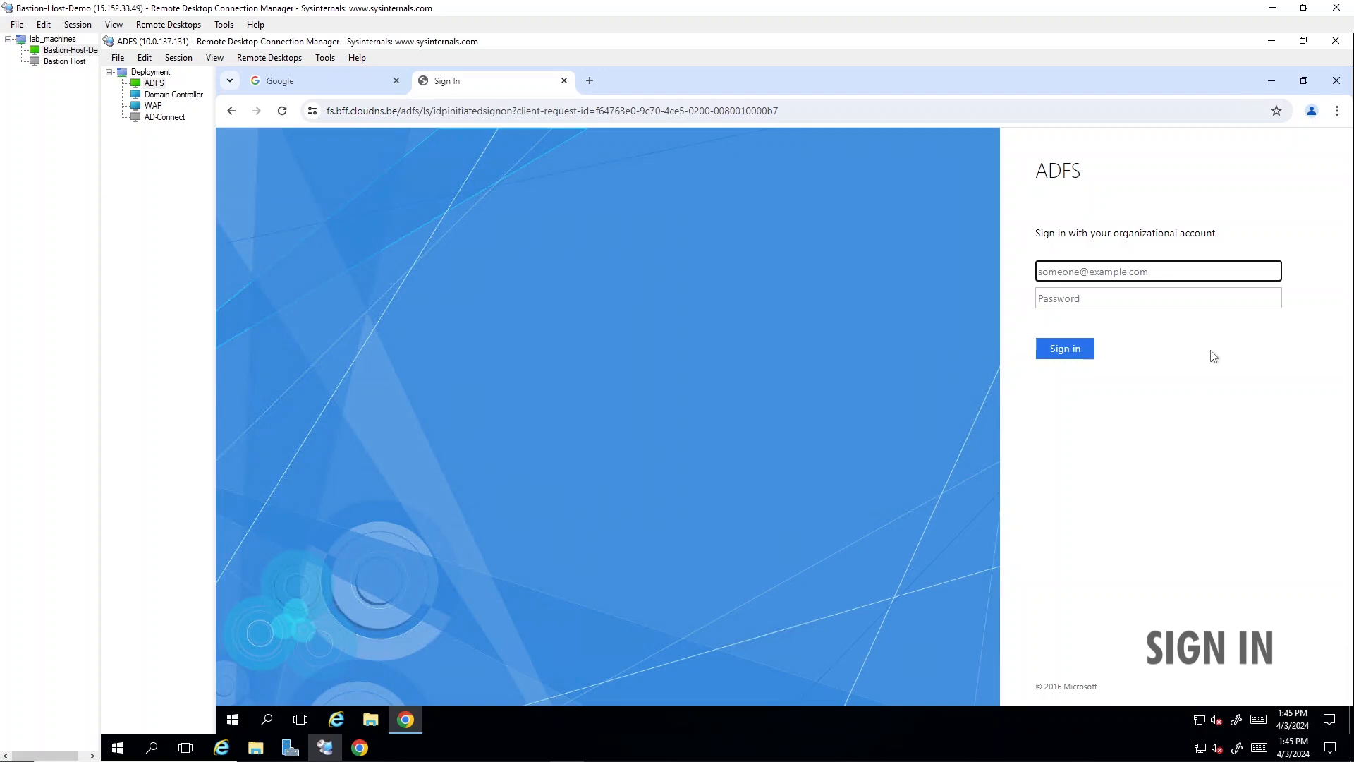
- Sign in to the ADFS page on the ADFS server with user1's organizational account and password, and decline saving the password
key("Tab")
type("•••••••••••••••")
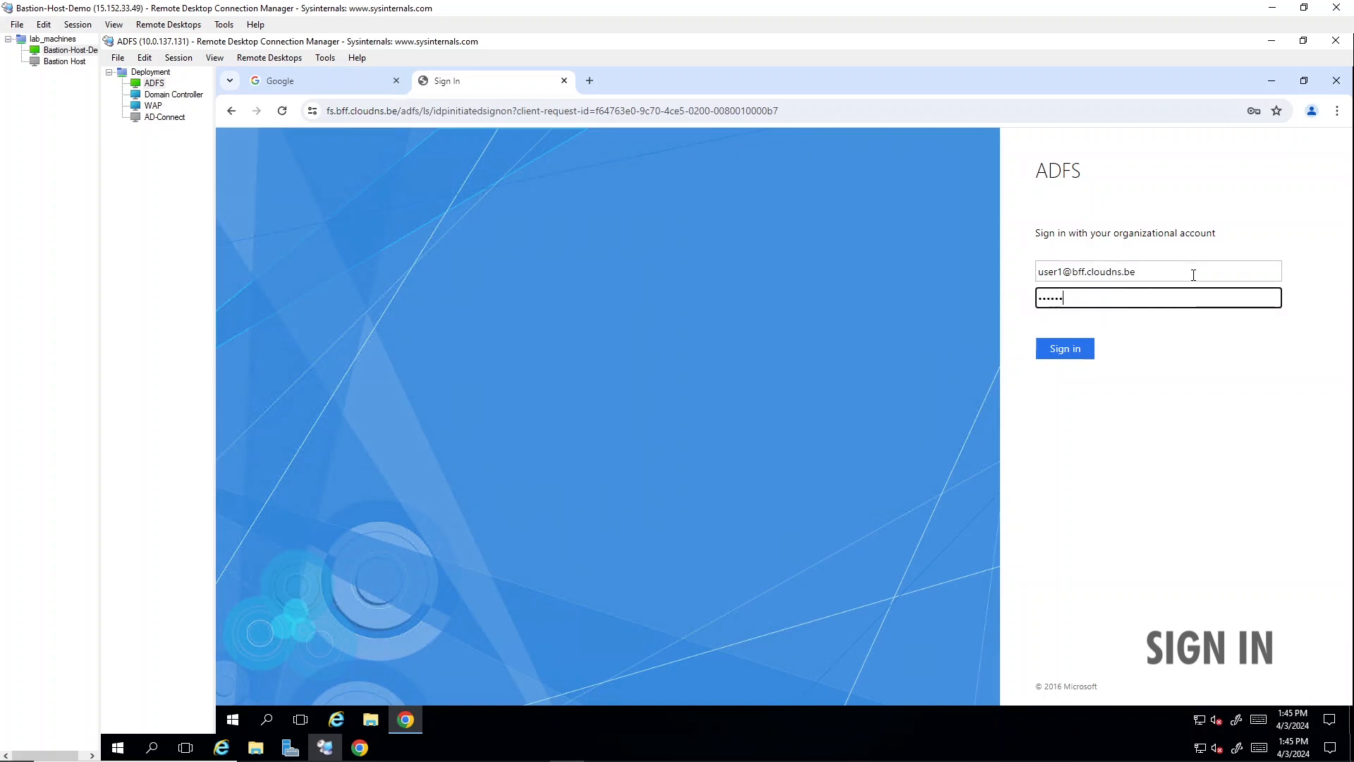
key("Return")
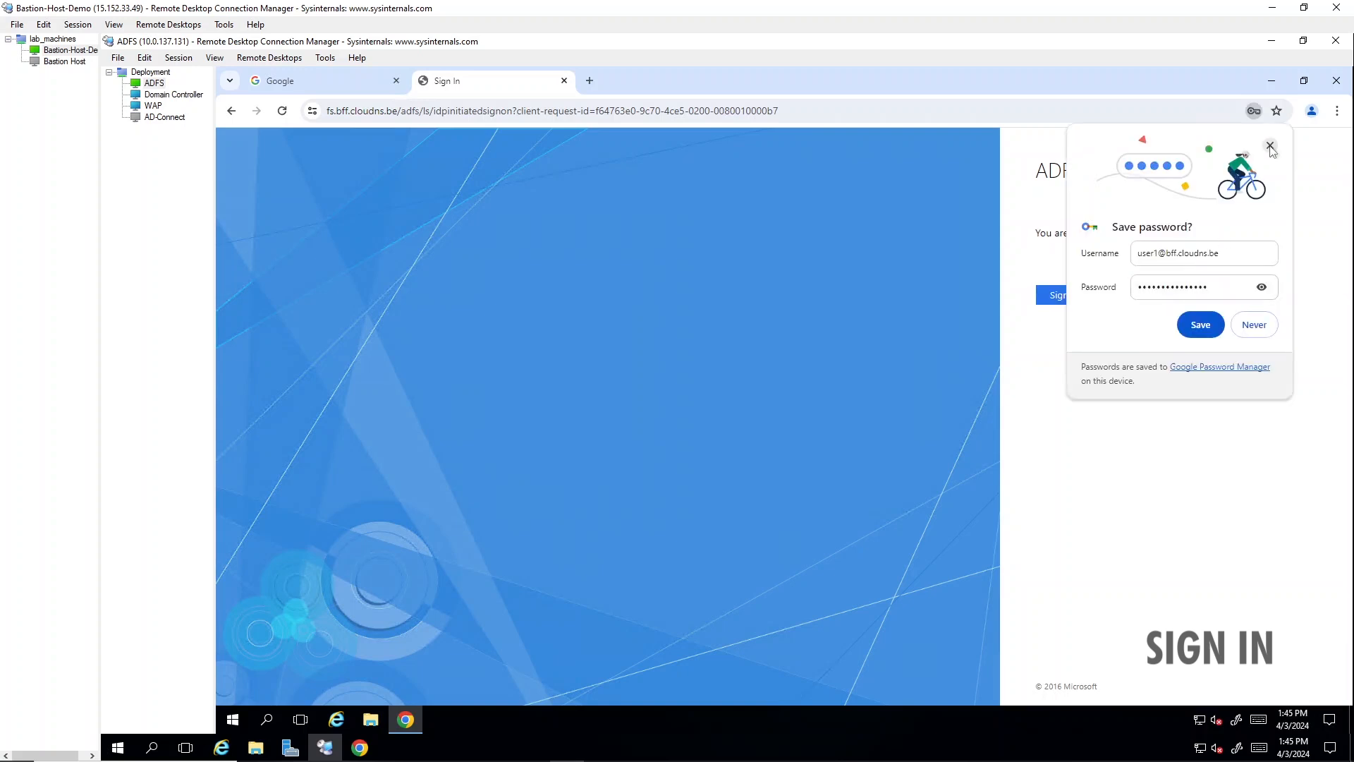
left_click(1273, 152)
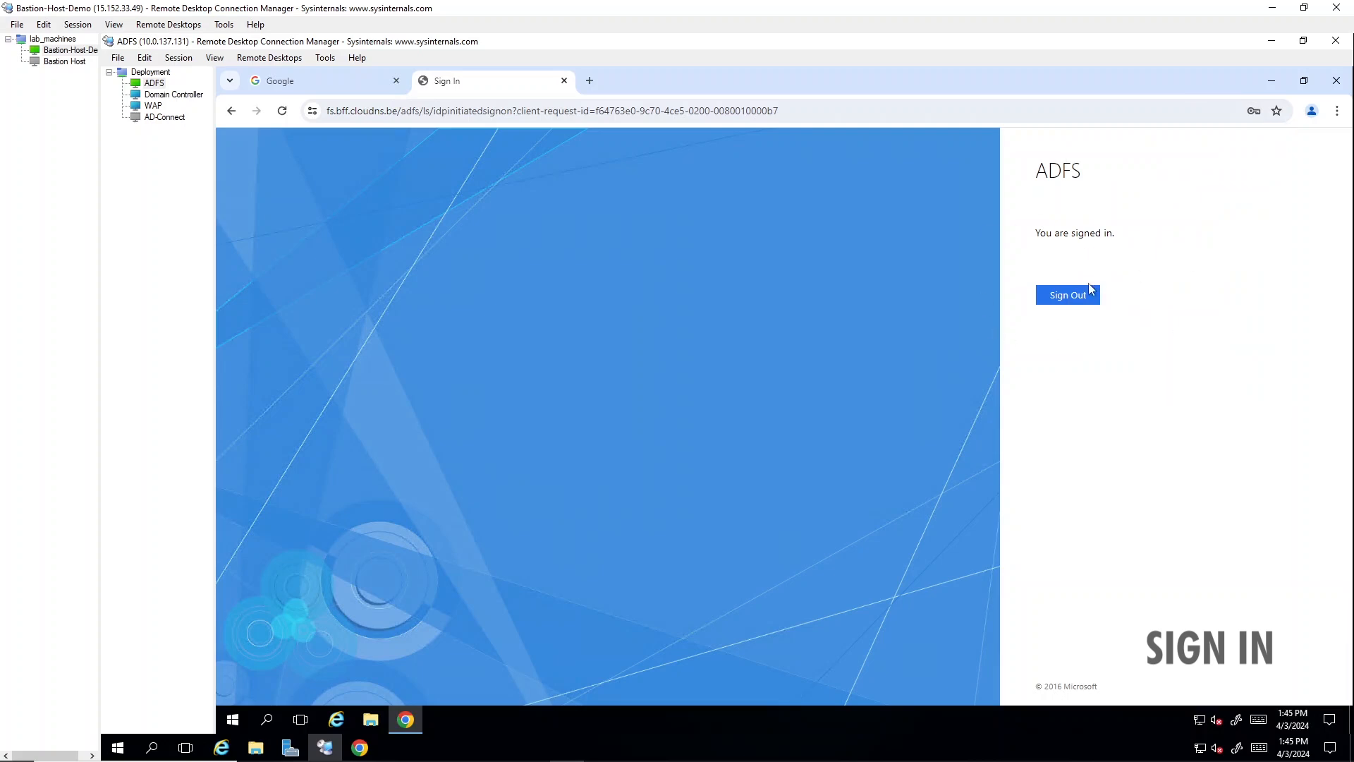